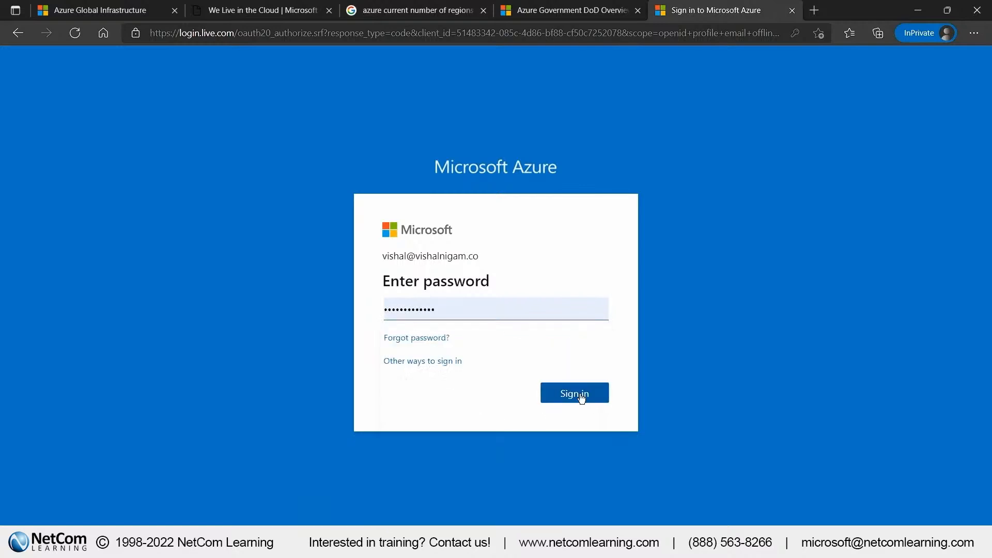
# Sign in to the Azure portal and dismiss the Advisor recommendations popup on the home page
pyautogui.click(553, 393)
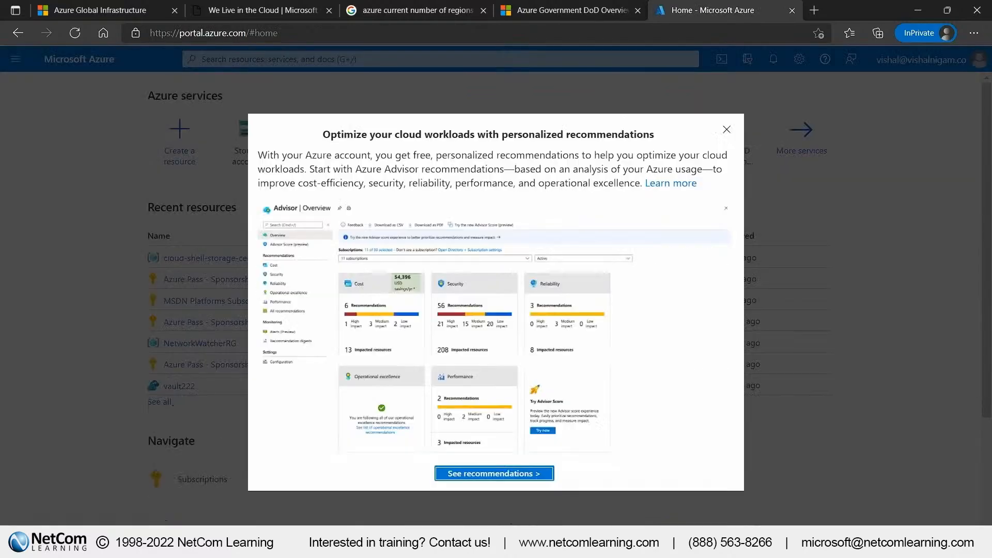
pyautogui.click(735, 129)
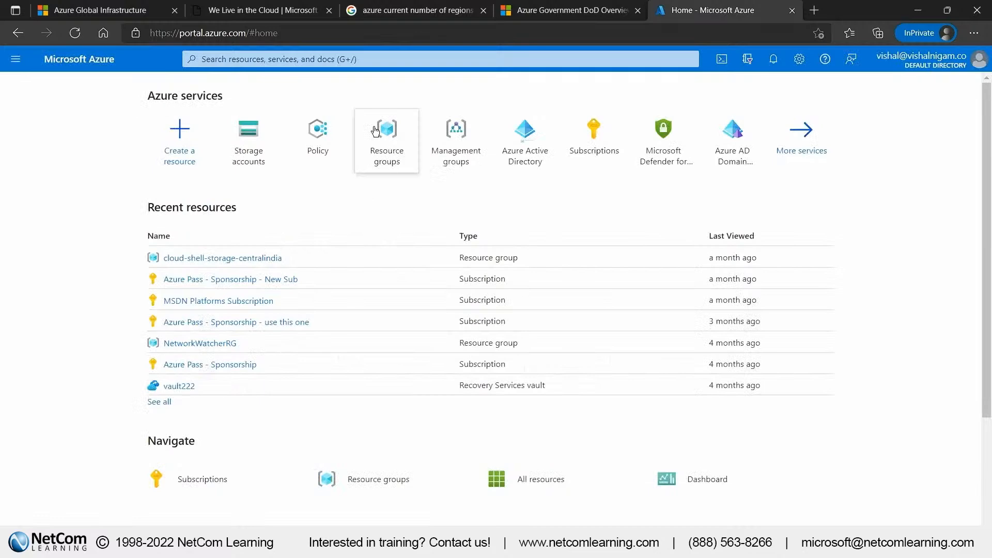
pyautogui.moveTo(370, 140)
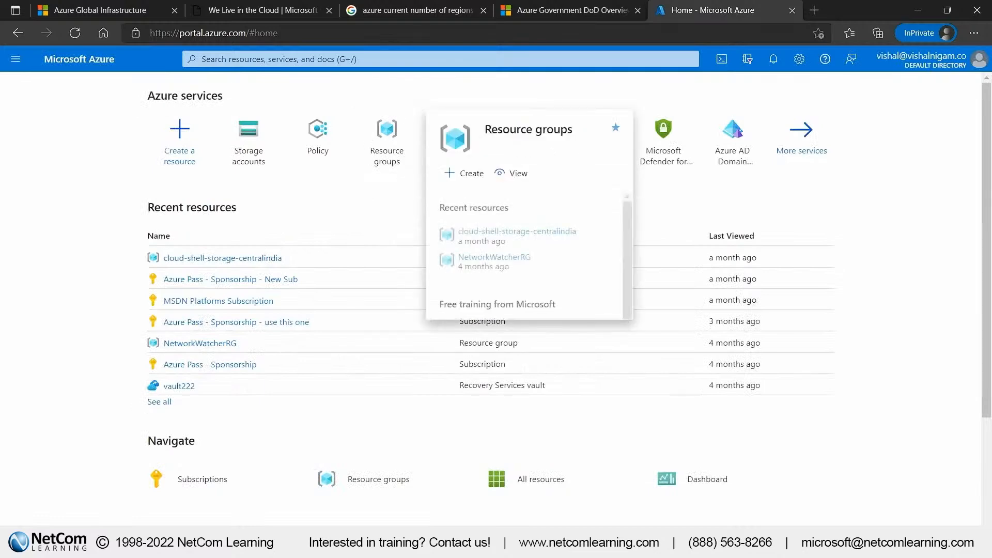
pyautogui.scroll(-2, 348, 238)
pyautogui.scroll(3, 348, 238)
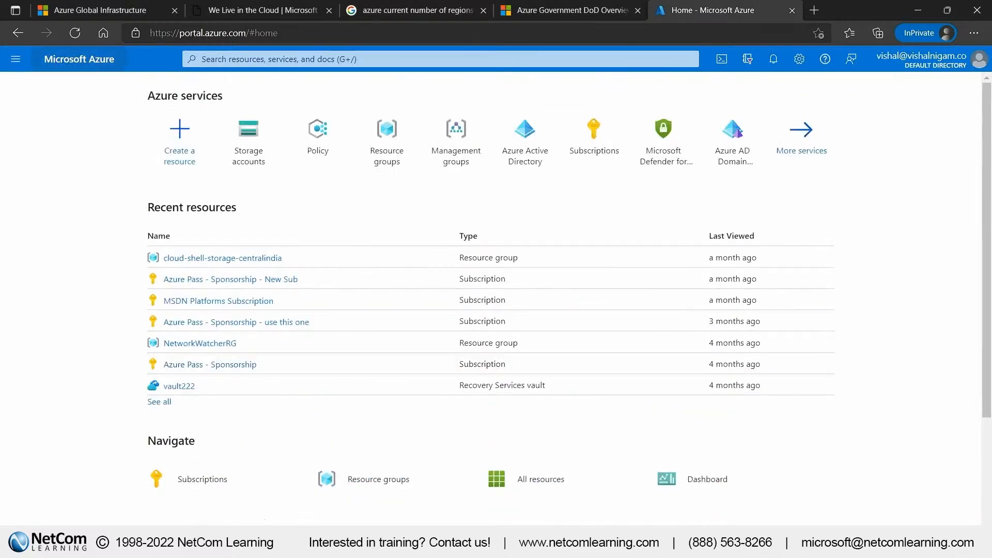
# Open the portal's full list of Azure services
pyautogui.click(16, 58)
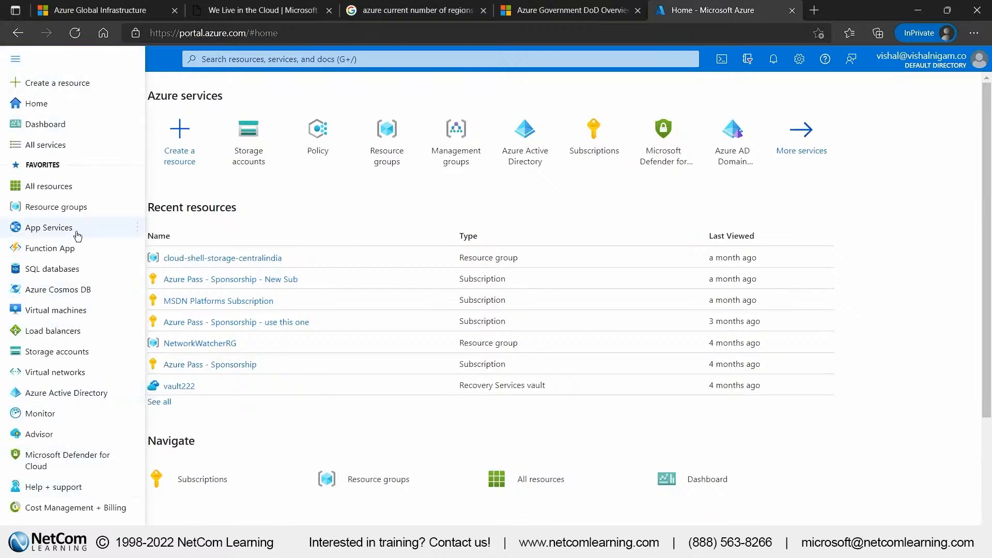
pyautogui.click(80, 146)
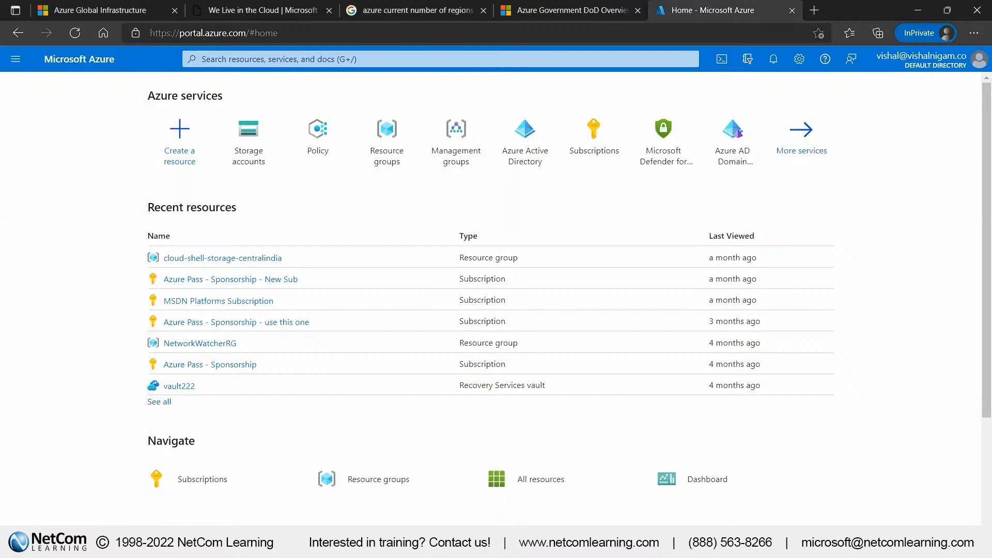
pyautogui.scroll(-3, 102, 284)
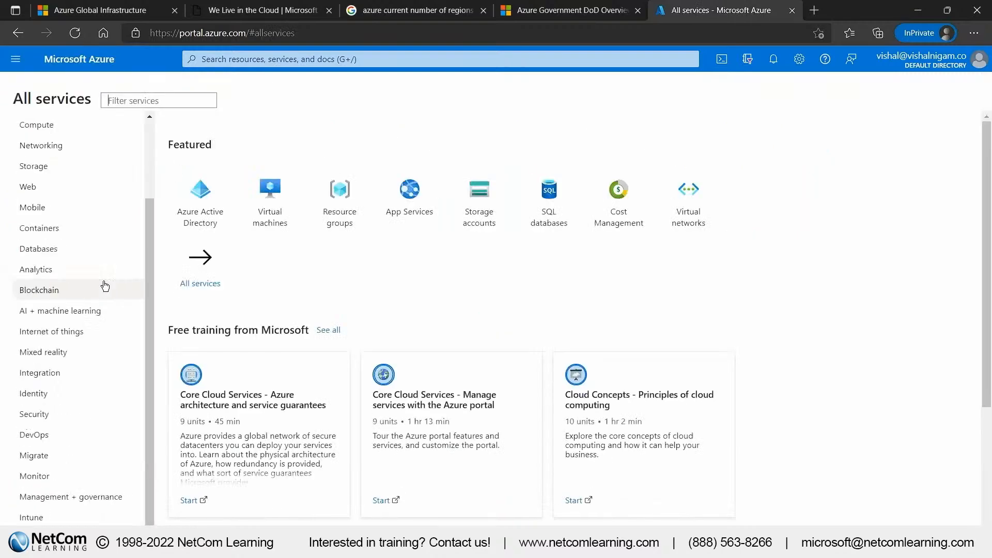
# Browse the service categories, examining the services offered under Compute, Networking and Storage
pyautogui.scroll(3, 93, 248)
pyautogui.click(80, 202)
pyautogui.click(78, 233)
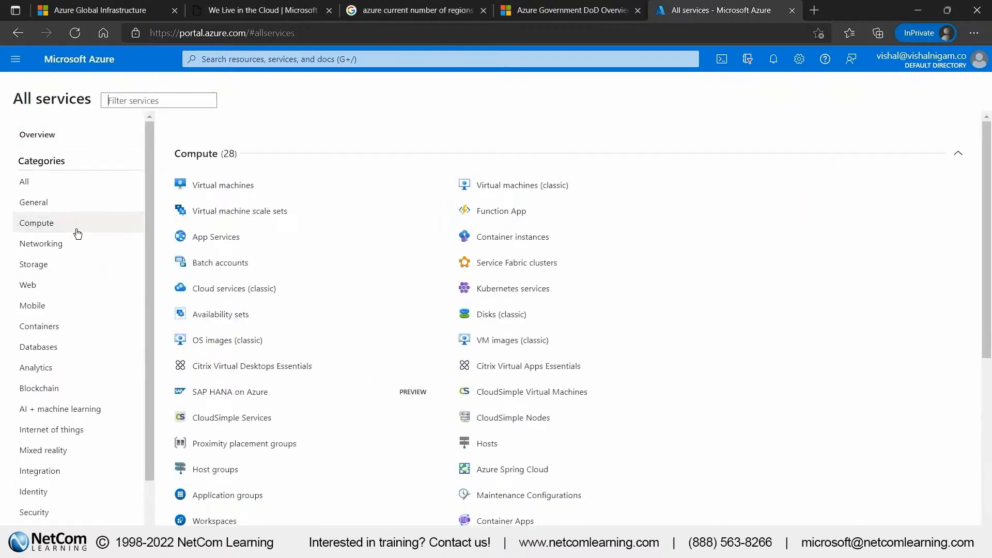
pyautogui.click(78, 246)
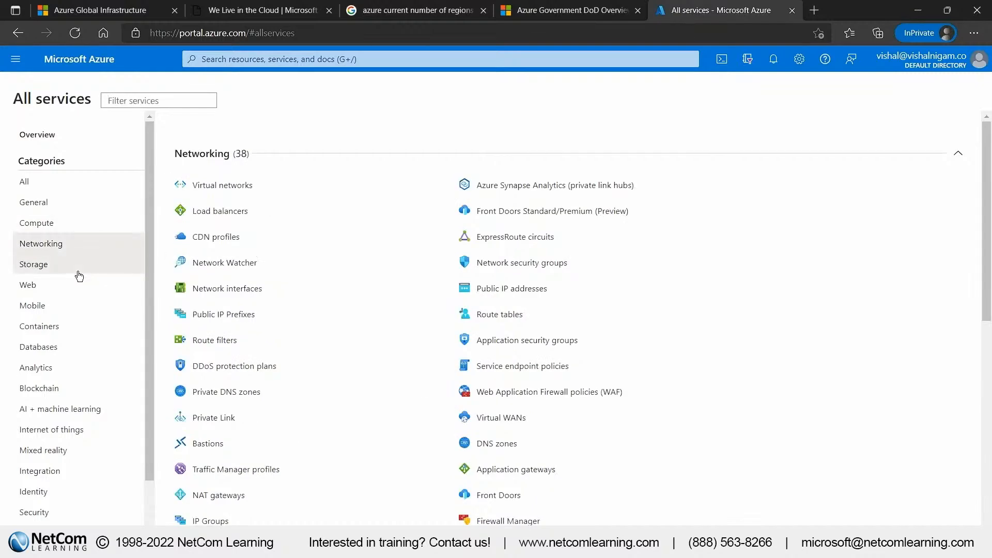
pyautogui.click(78, 266)
pyautogui.scroll(-3, 387, 305)
pyautogui.scroll(3, 383, 304)
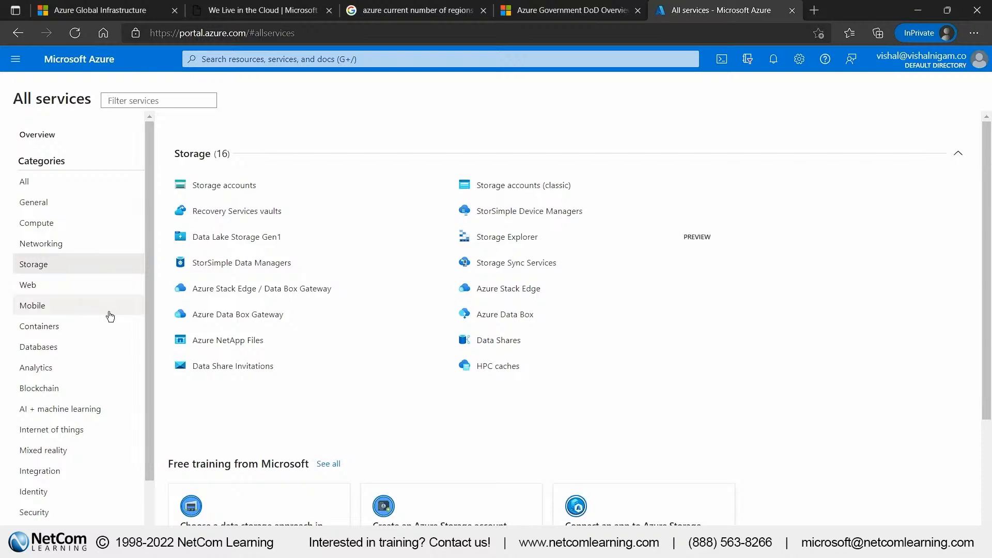
pyautogui.scroll(-2, 108, 316)
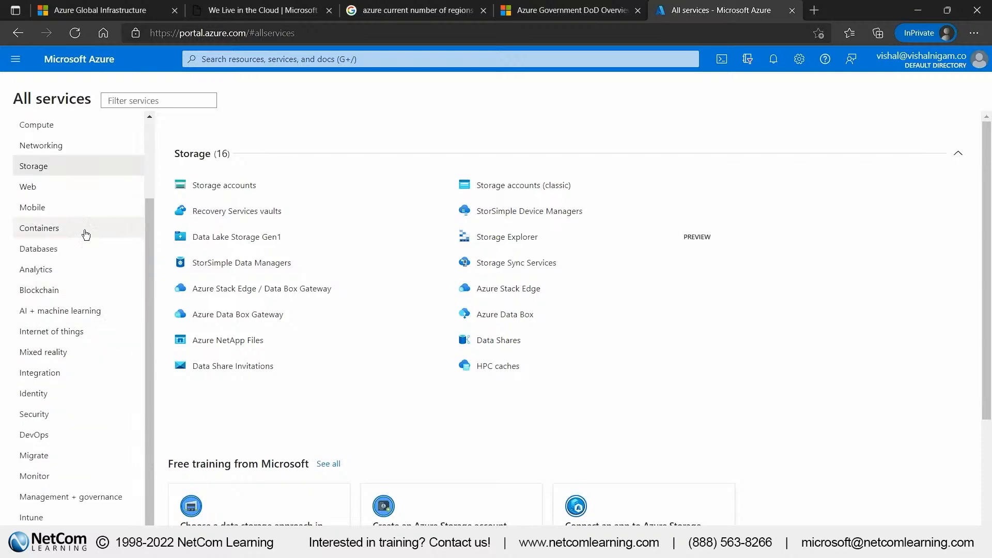
pyautogui.scroll(2, 85, 232)
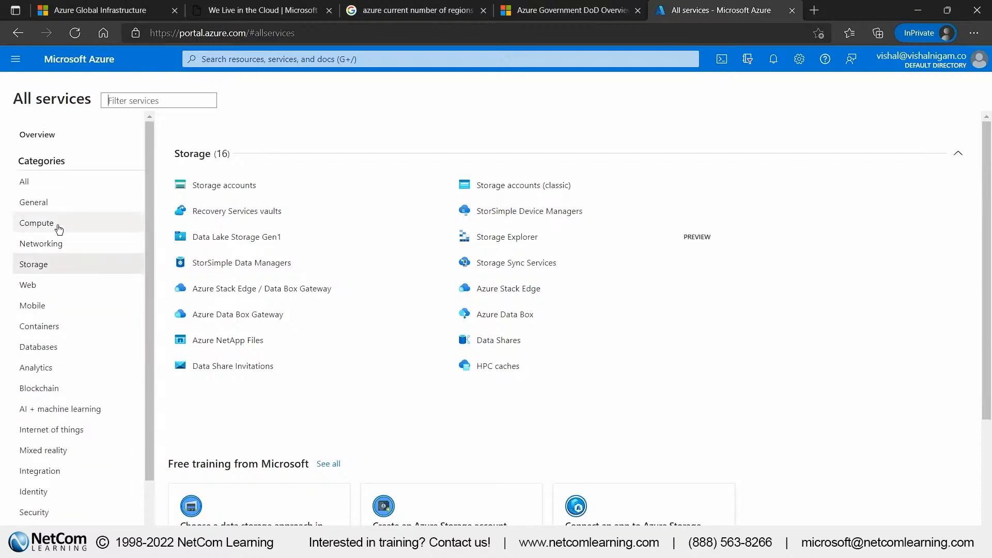
# Open Virtual machines from the Compute category and start creating a new virtual machine
pyautogui.click(58, 223)
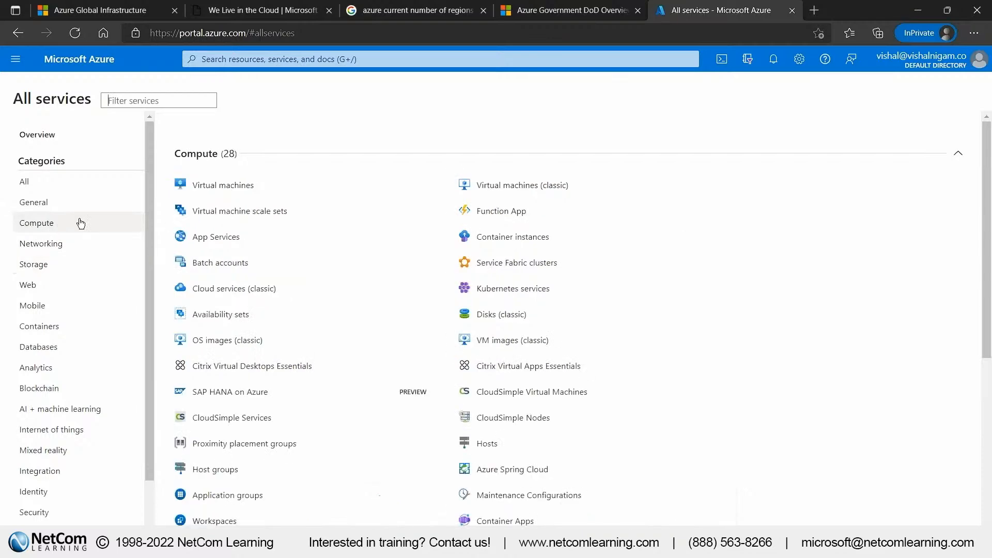
pyautogui.click(251, 192)
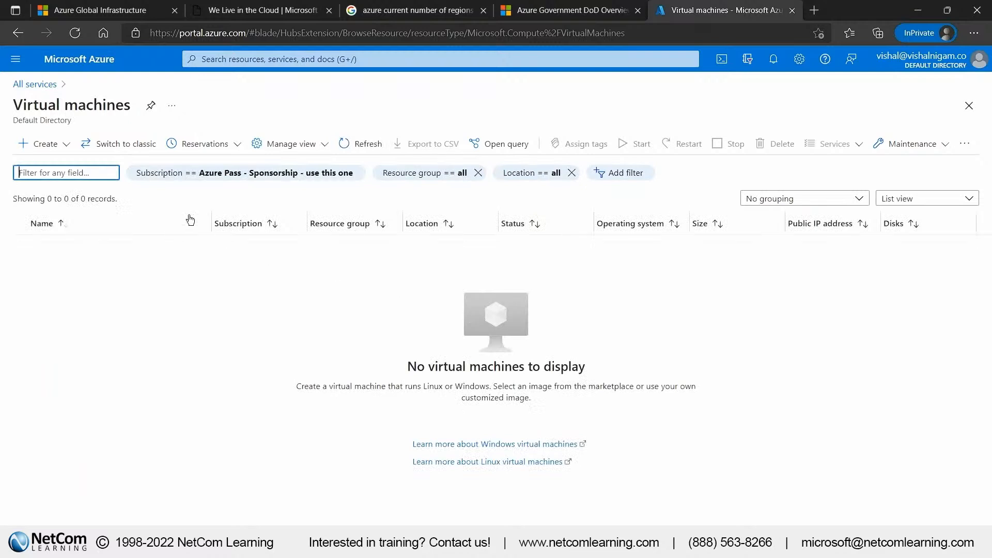
pyautogui.click(56, 145)
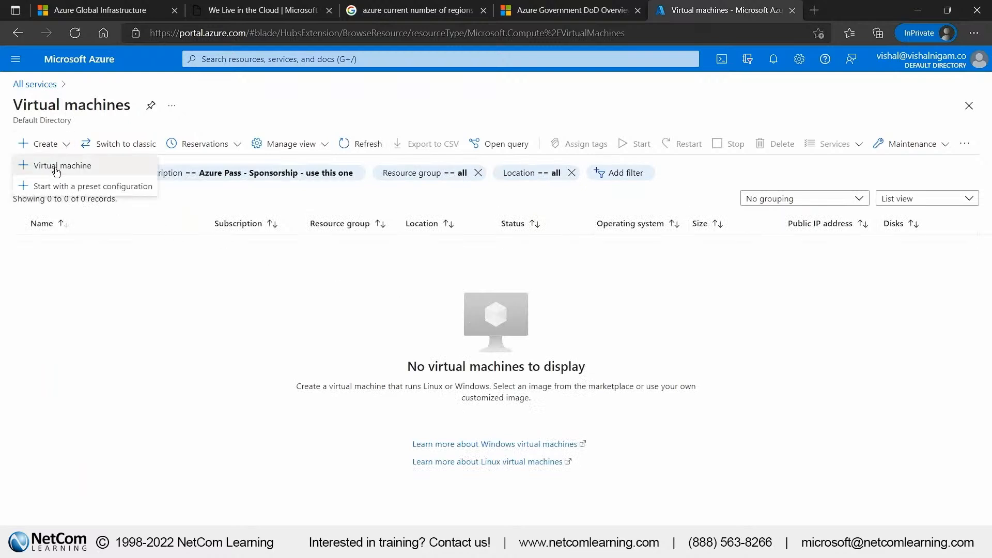
pyautogui.click(57, 165)
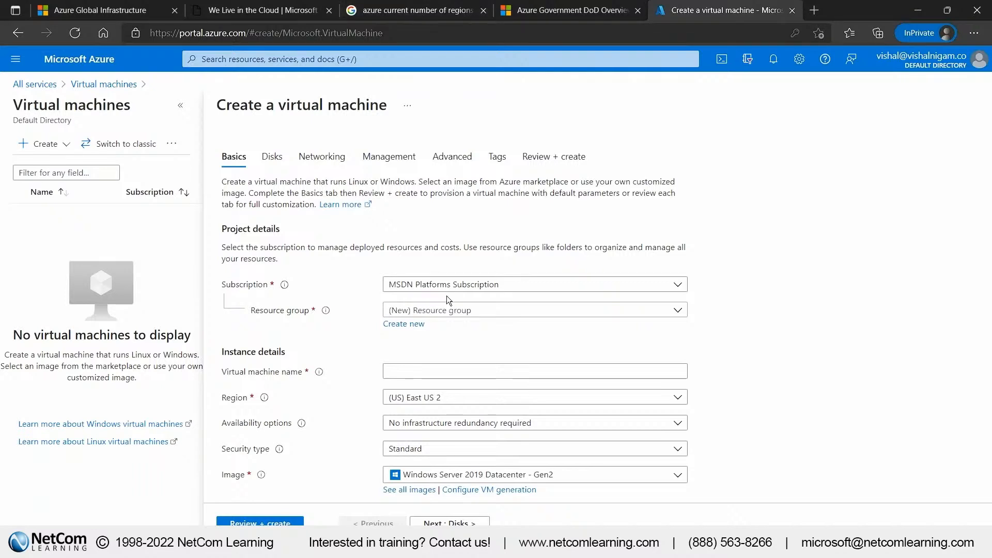
# Keep MSDN Platforms Subscription as the subscription and create a new resource group named WebinarRG for the virtual machine
pyautogui.click(459, 285)
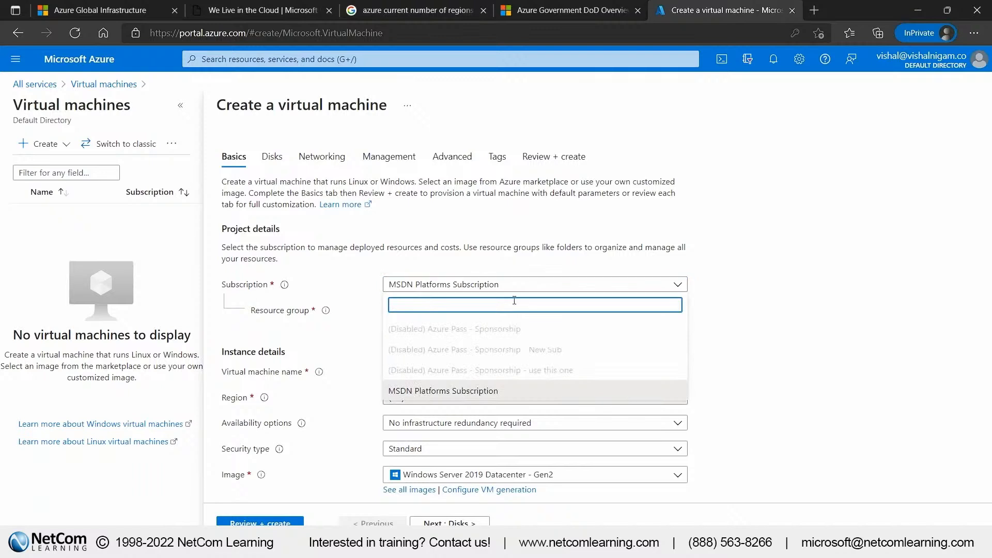
pyautogui.click(469, 282)
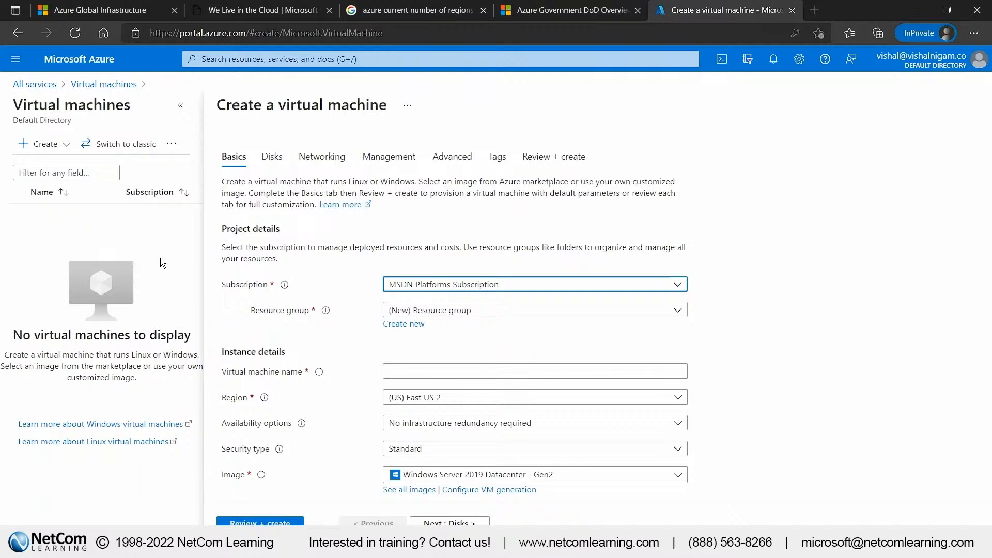
pyautogui.click(399, 324)
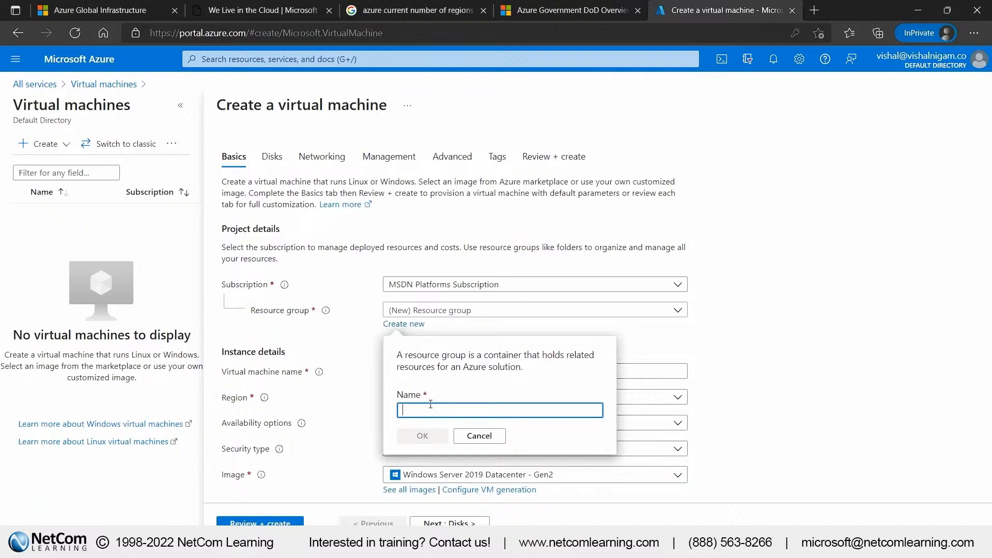
pyautogui.write('Webia')
pyautogui.press('BackSpace')
pyautogui.write('na')
pyautogui.press('BackSpace')
pyautogui.press('BackSpace')
pyautogui.write('narRG')
pyautogui.click(432, 437)
# Name the virtual machine myVM and set its region to (US) East US
pyautogui.scroll(-1, 439, 318)
pyautogui.click(440, 316)
pyautogui.write('myVM')
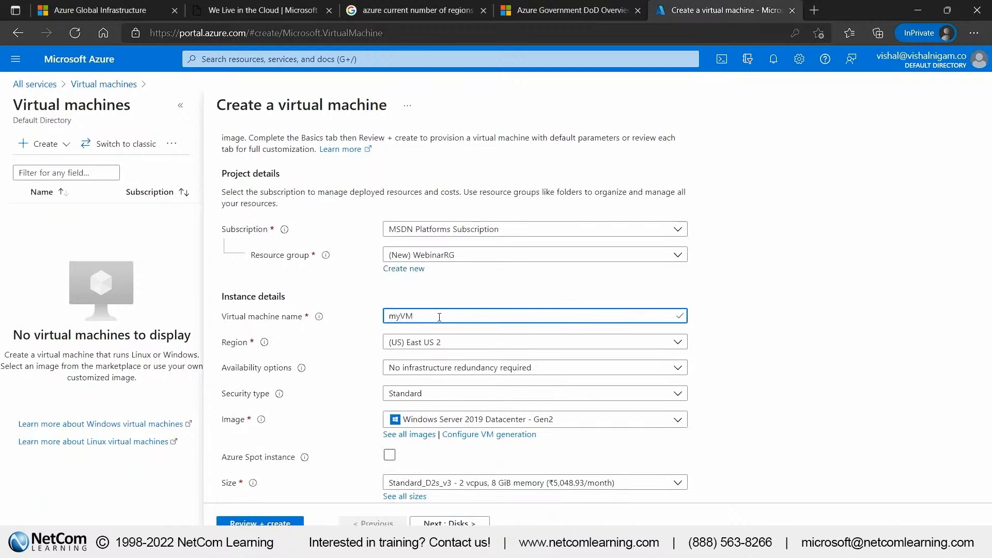
pyautogui.scroll(-1, 439, 317)
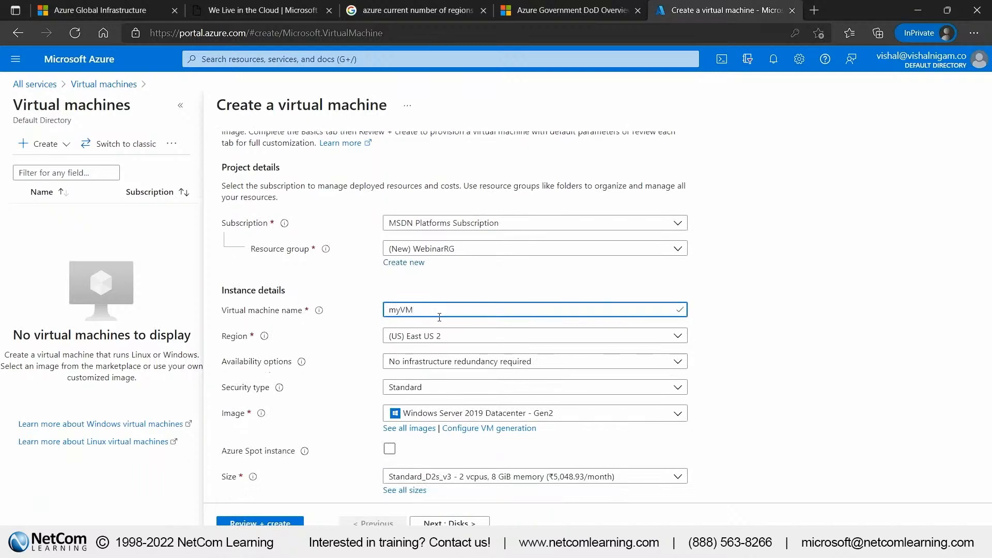
pyautogui.click(448, 291)
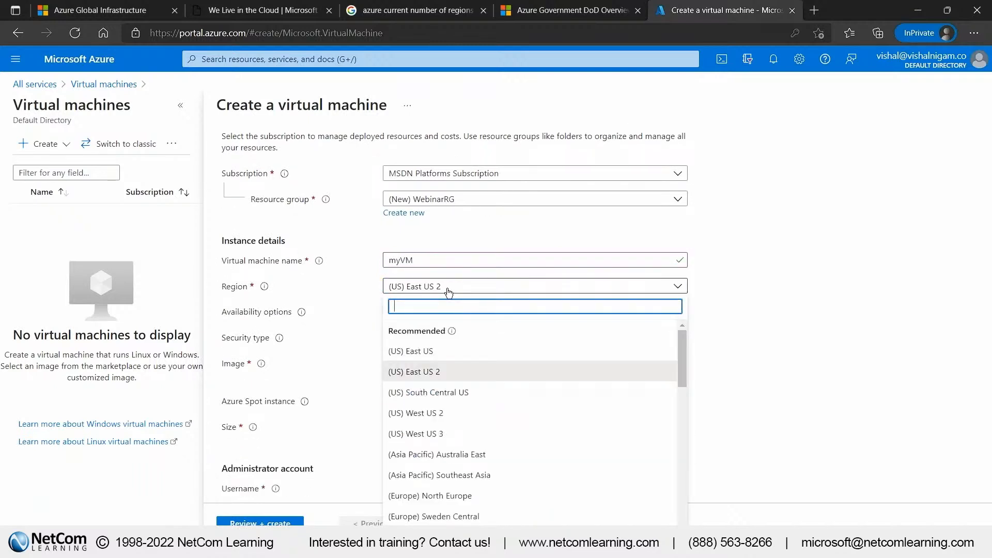
pyautogui.click(443, 352)
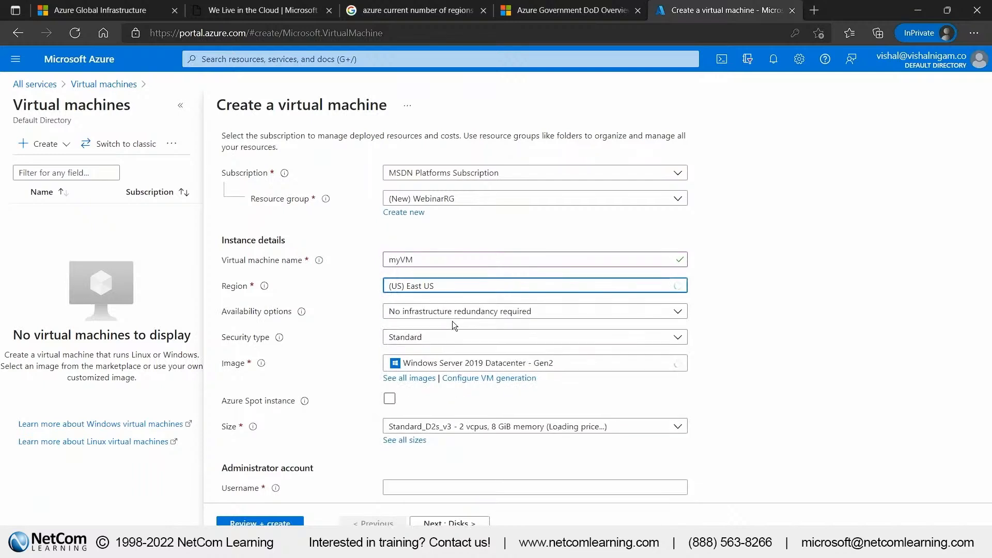
# Set the administrator username to azureuser, then enter and confirm the administrator account password
pyautogui.scroll(-1, 452, 322)
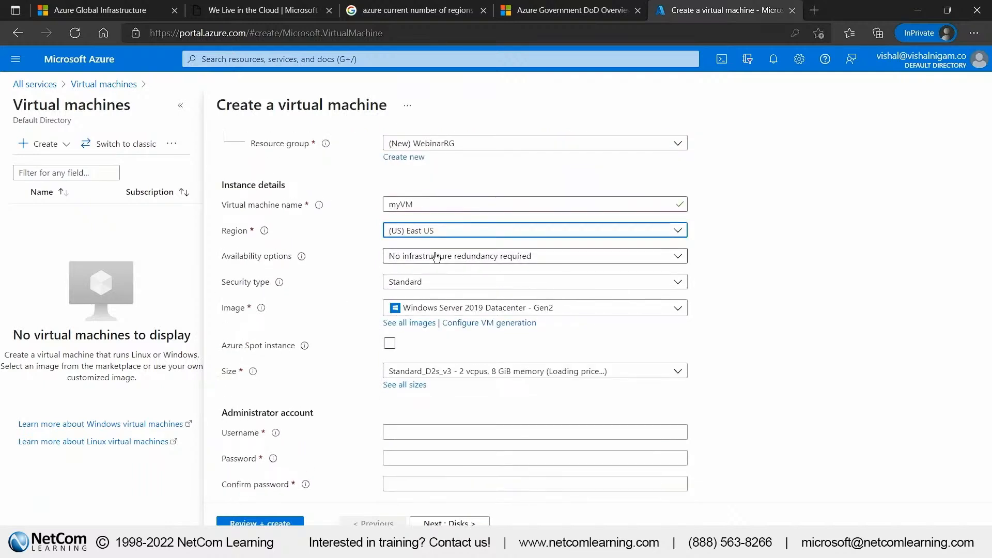
pyautogui.scroll(-1, 436, 257)
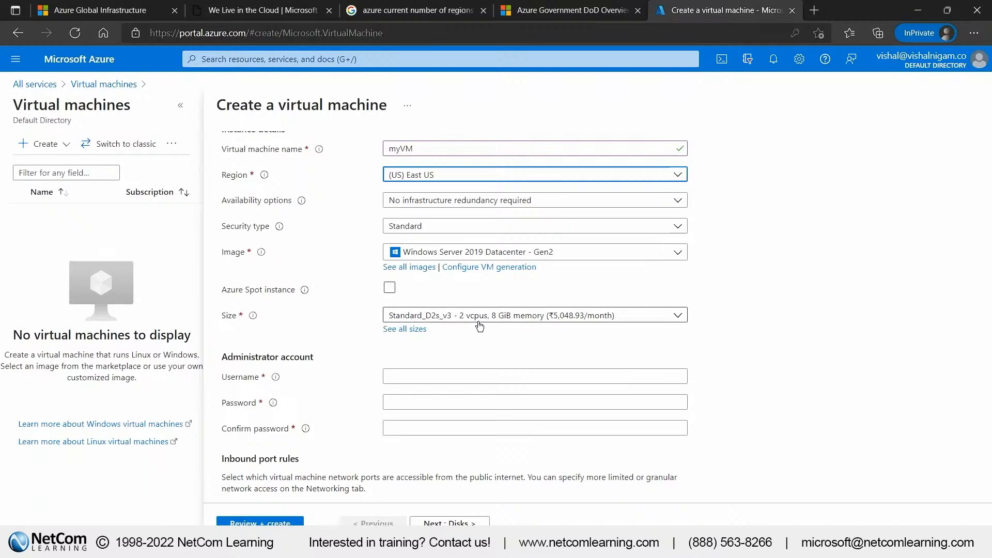
pyautogui.scroll(-2, 479, 326)
pyautogui.click(442, 317)
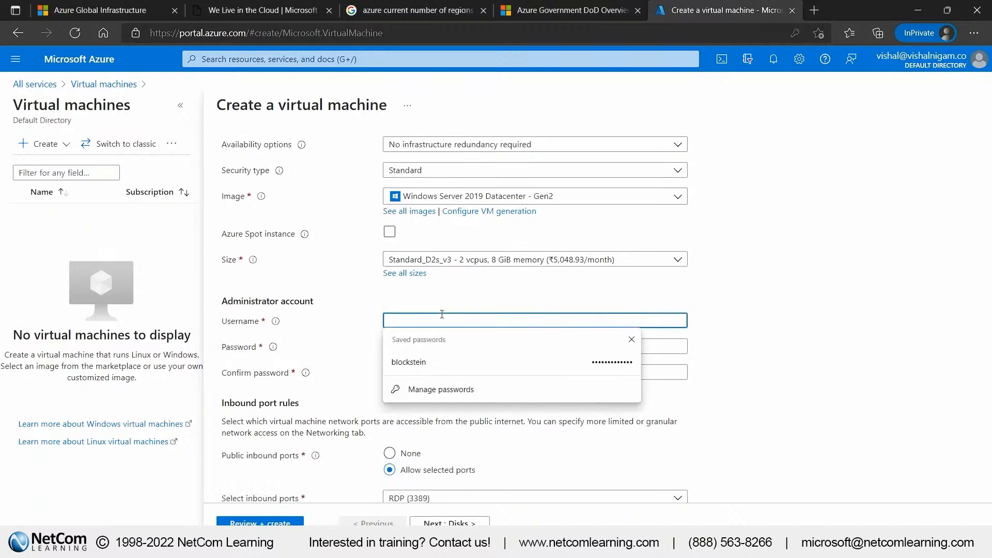
pyautogui.write('azureuser')
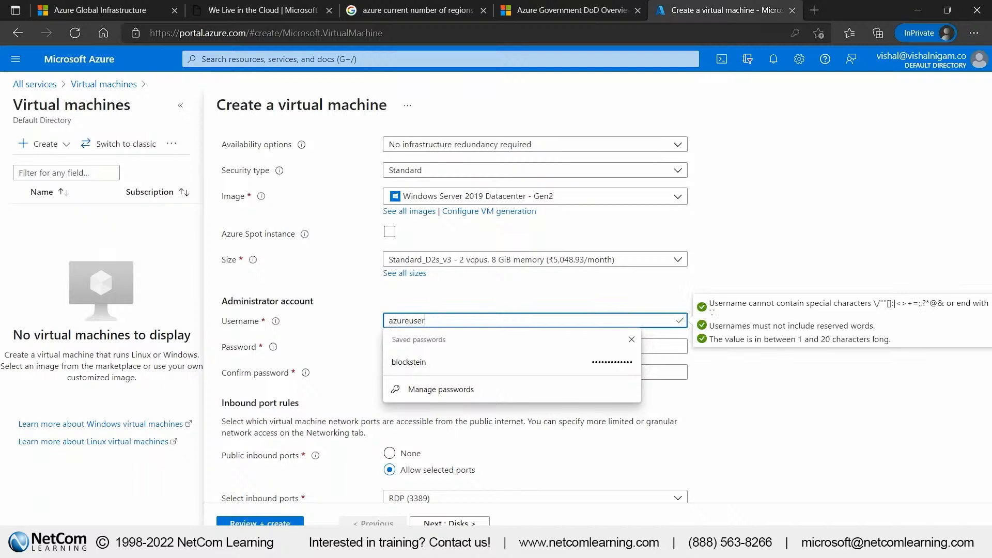
pyautogui.click(432, 348)
pyautogui.click(433, 347)
pyautogui.hotkey('ctrl', 'v')
pyautogui.click(346, 360)
pyautogui.click(413, 373)
pyautogui.hotkey('ctrl', 'v')
pyautogui.click(754, 365)
# Add HTTP (80) to the virtual machine's allowed public inbound ports alongside RDP (3389)
pyautogui.scroll(-1, 755, 365)
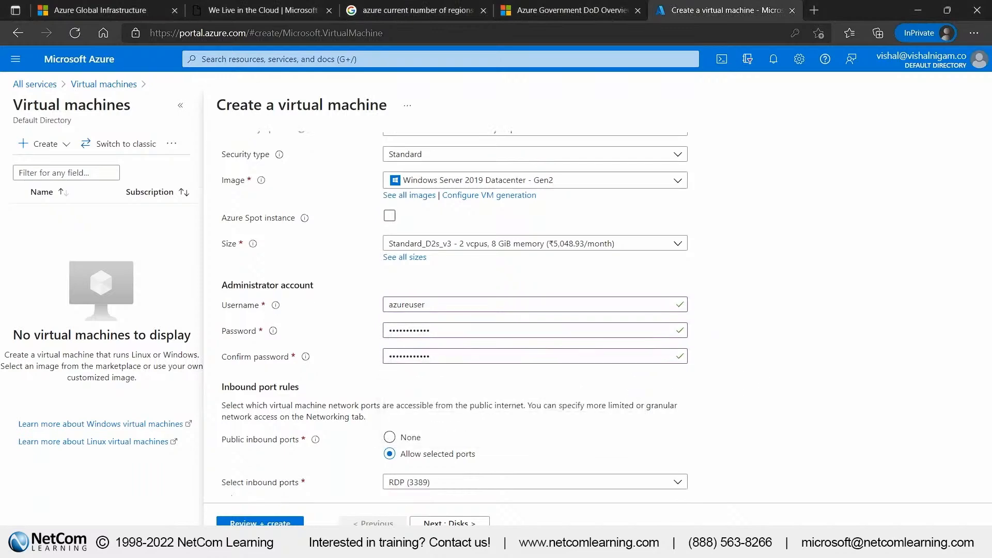
pyautogui.scroll(-1, 724, 357)
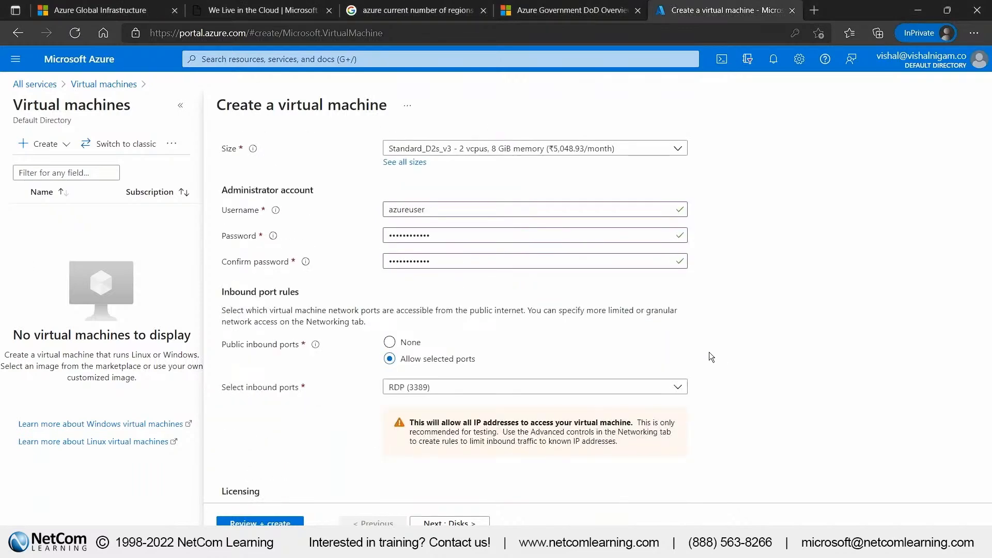
pyautogui.scroll(1, 459, 346)
pyautogui.scroll(5, 458, 343)
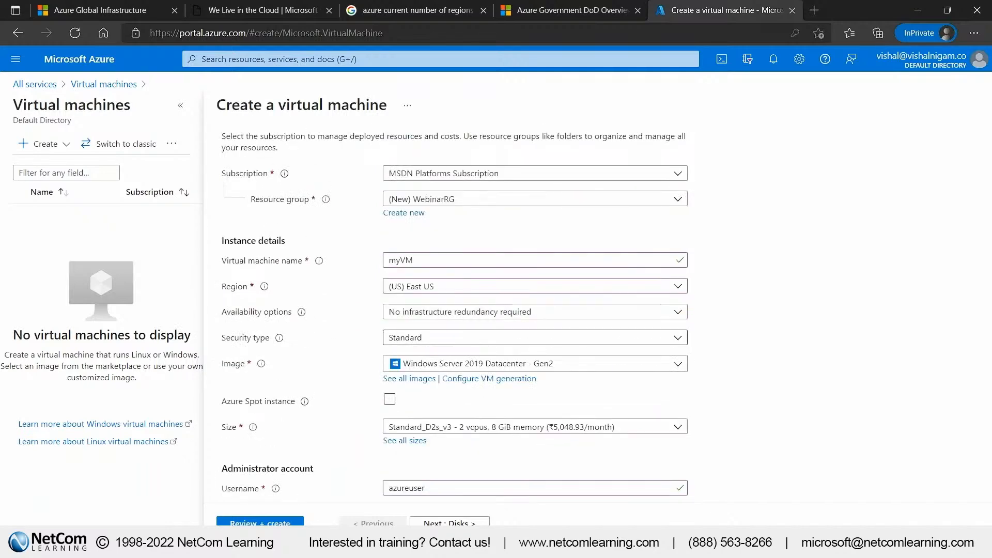
pyautogui.scroll(-5, 434, 387)
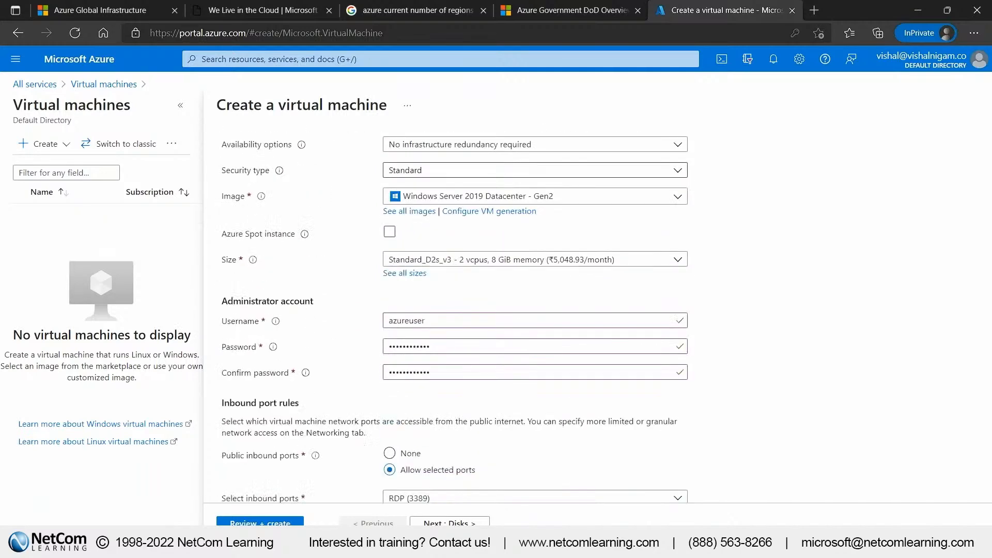
pyautogui.click(434, 387)
pyautogui.click(395, 308)
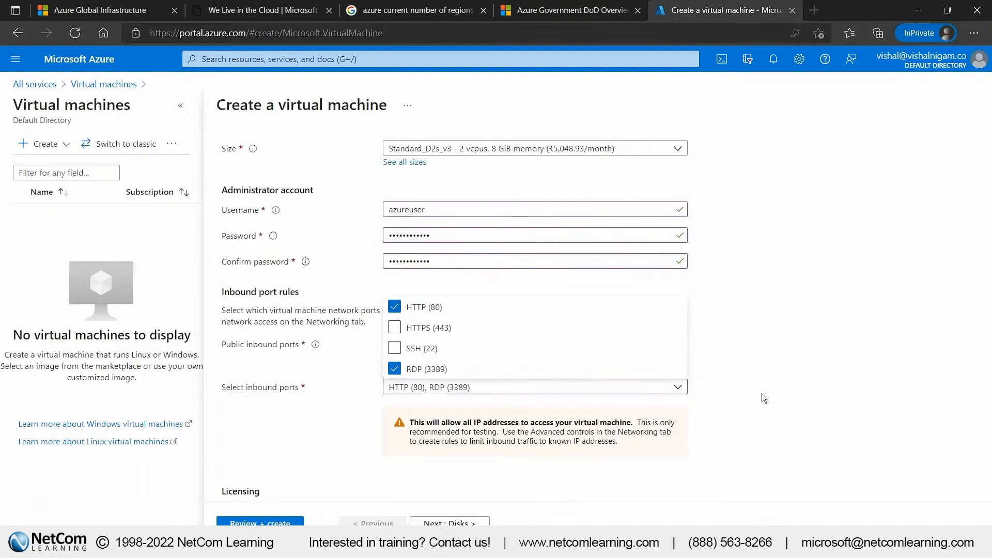
pyautogui.click(780, 396)
# Accept the default disk options and proceed to the networking settings of the new virtual machine
pyautogui.scroll(-2, 360, 358)
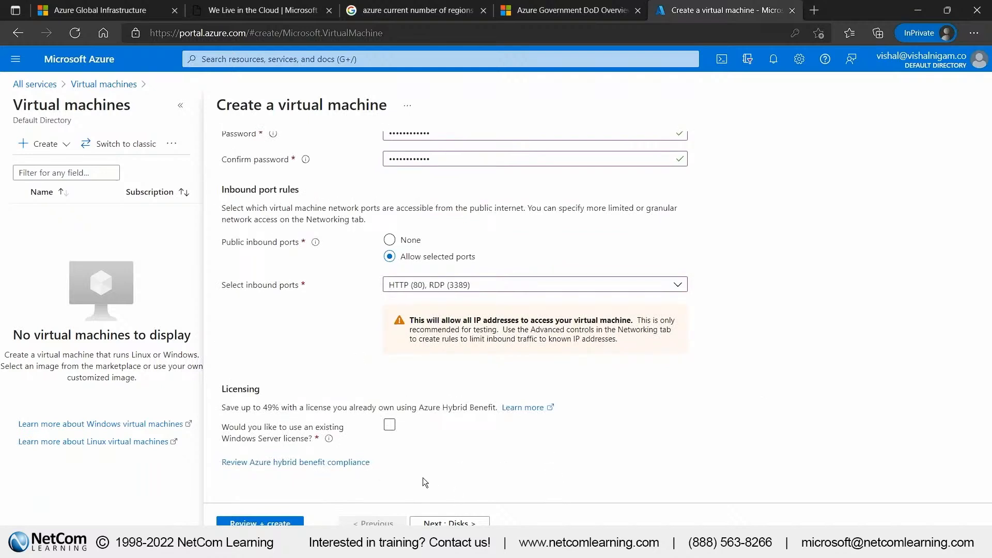
pyautogui.click(417, 519)
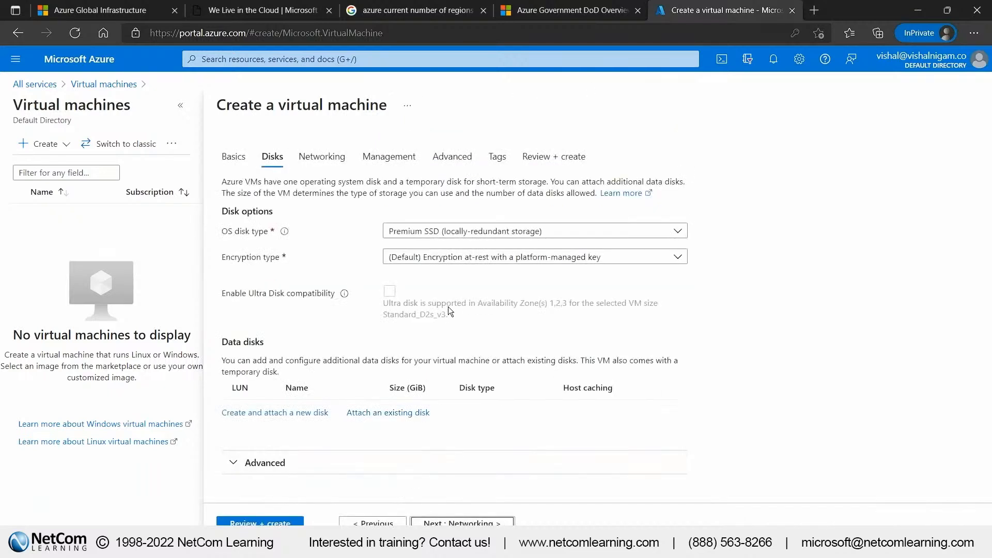
pyautogui.click(463, 522)
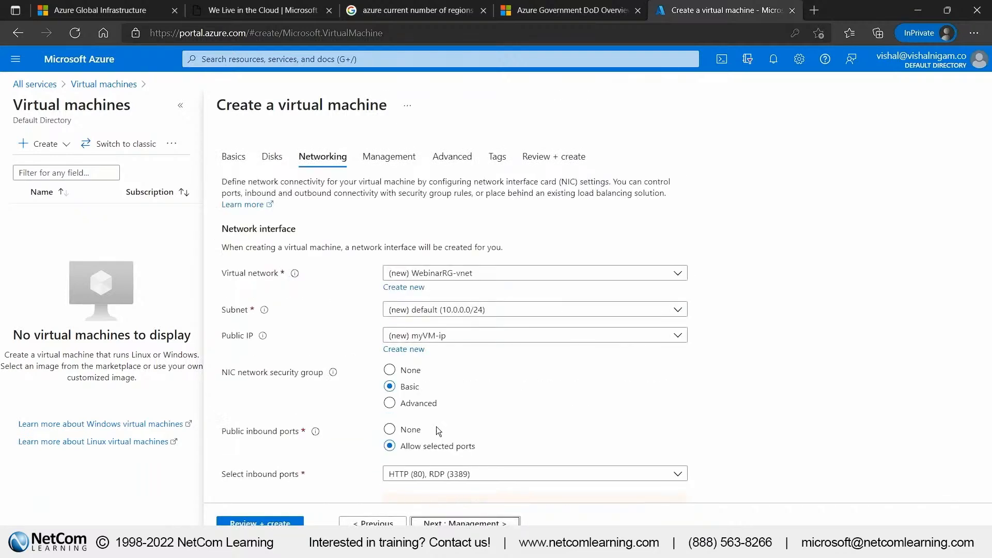
# Keep the default networking settings, disable boot diagnostics, and proceed to the final review without changing advanced options or tags
pyautogui.scroll(-2, 477, 395)
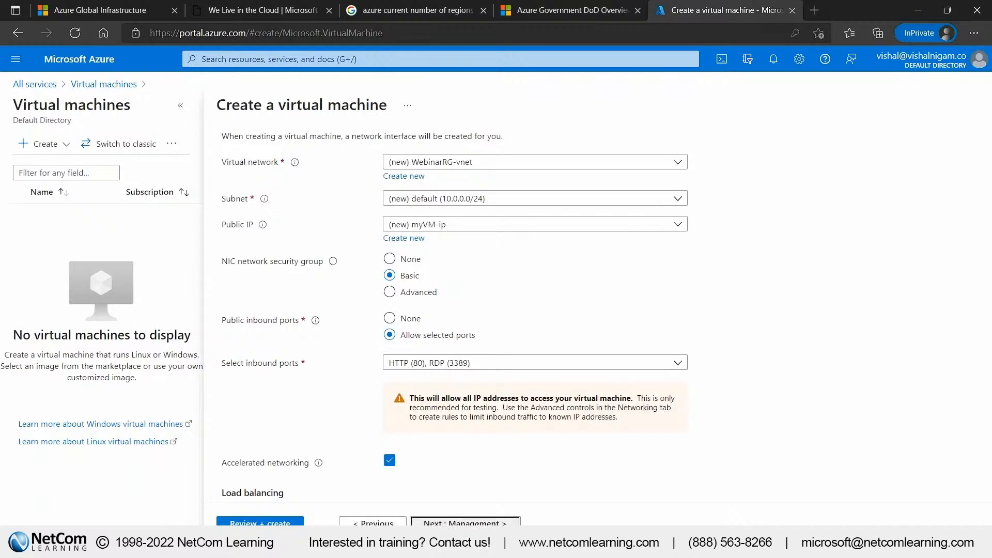
pyautogui.click(465, 523)
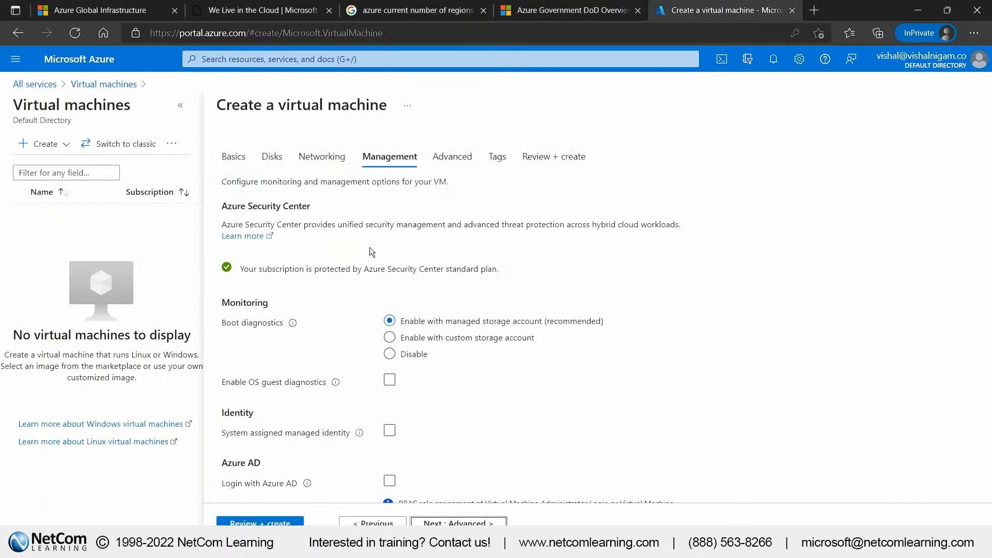
pyautogui.click(390, 354)
pyautogui.click(458, 523)
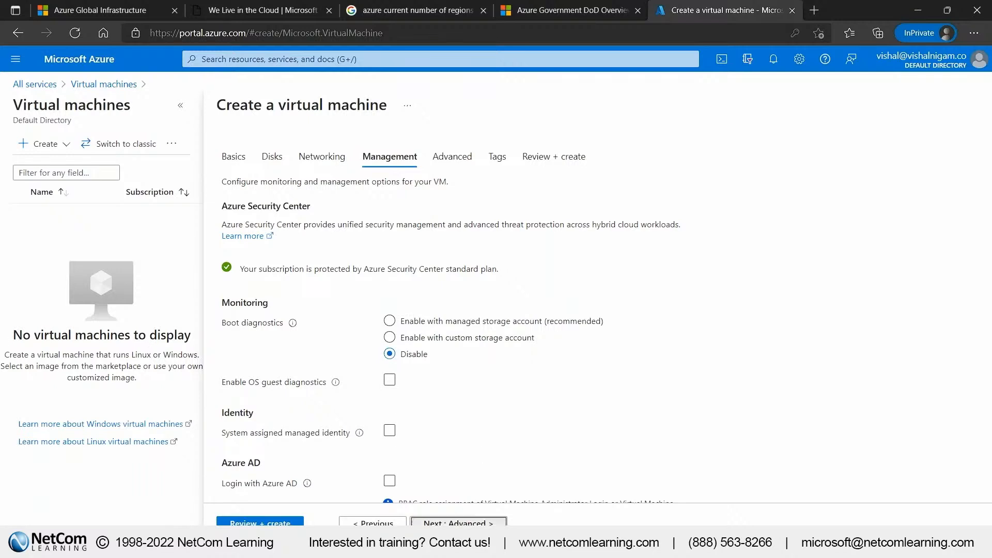
pyautogui.click(459, 523)
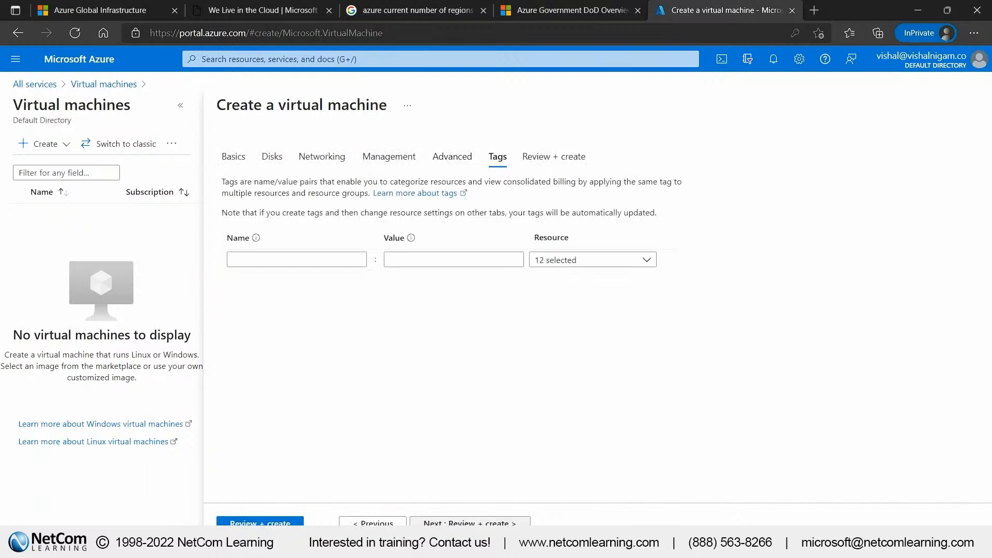
pyautogui.click(459, 524)
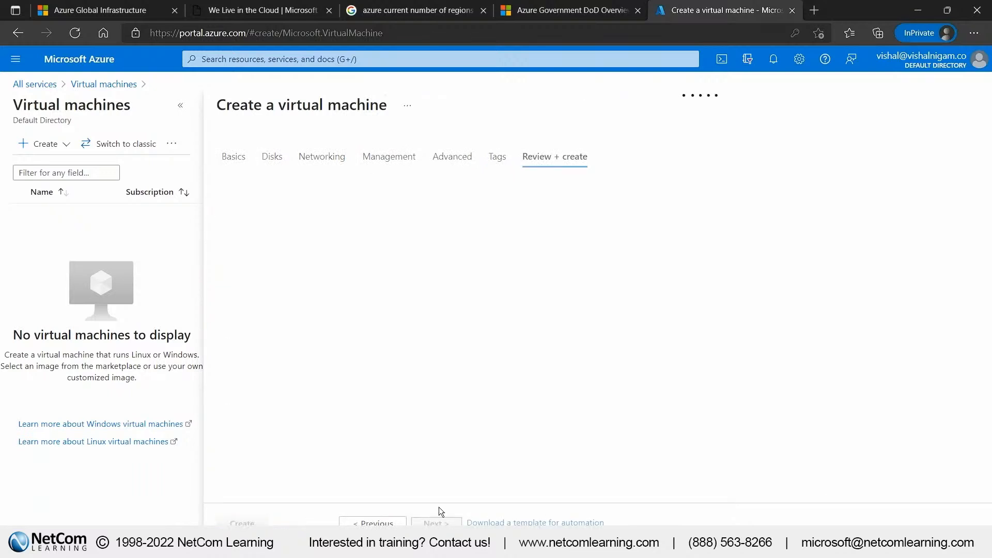
# Review the validation result and configuration summary, then create the myVM virtual machine
pyautogui.moveTo(274, 148); pyautogui.dragTo(343, 142)
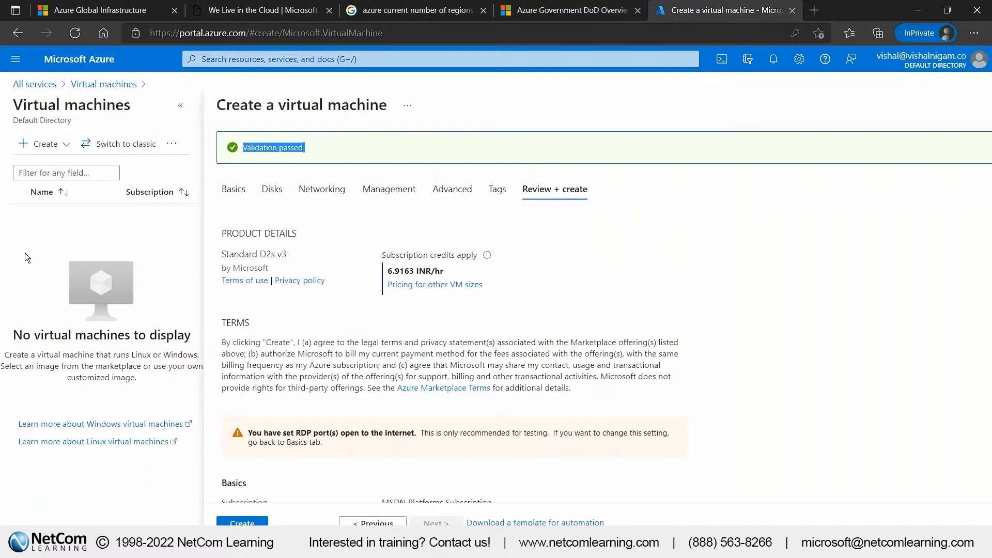
pyautogui.scroll(-6, 280, 451)
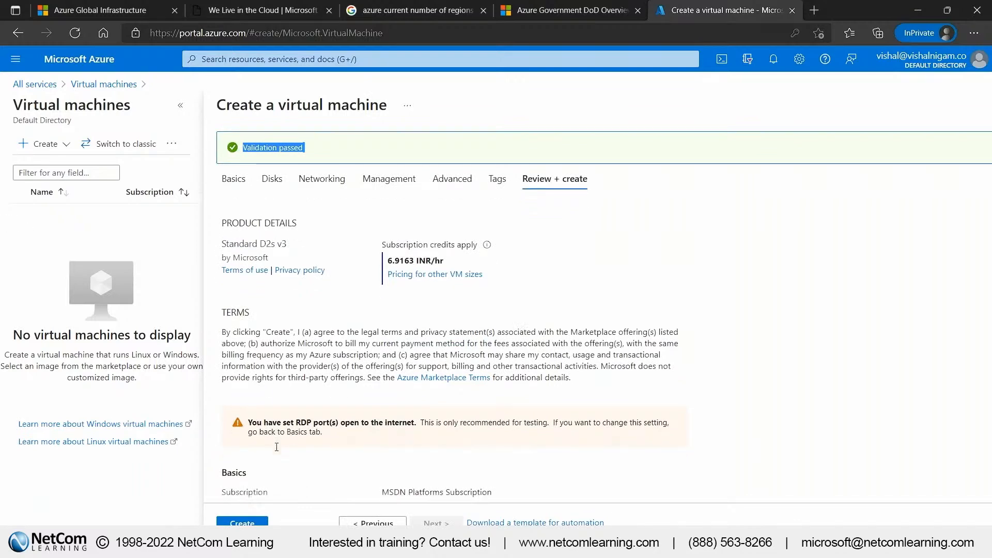
pyautogui.click(242, 523)
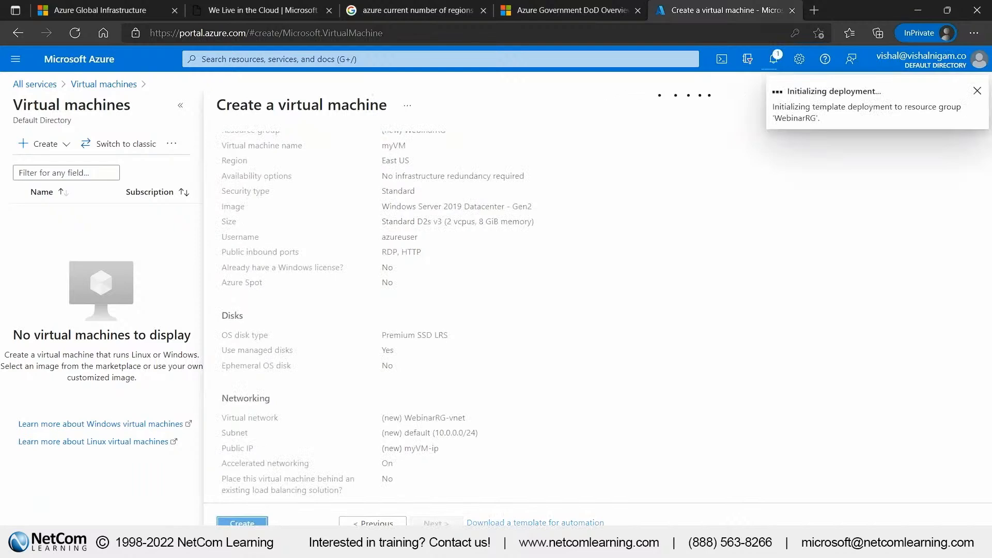
pyautogui.click(774, 61)
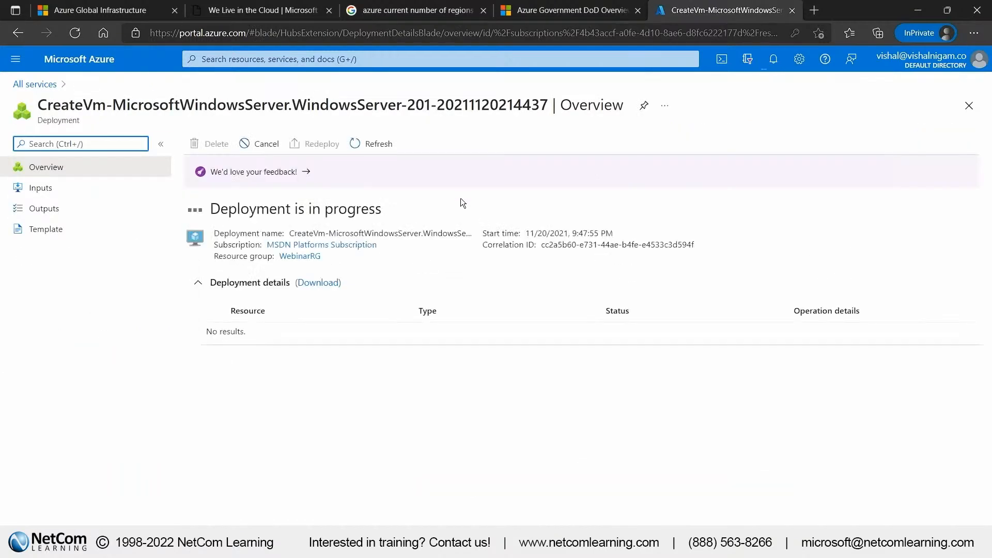
# Open the WebinarRG resource group in a new browser tab and refresh its resource list
pyautogui.moveTo(325, 257); pyautogui.dragTo(280, 259)
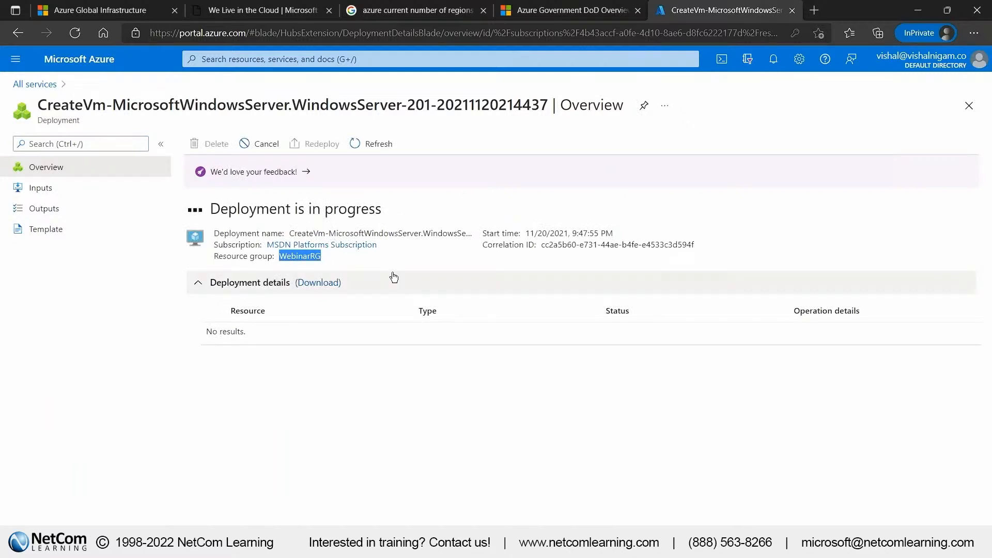
pyautogui.rightClick(303, 260)
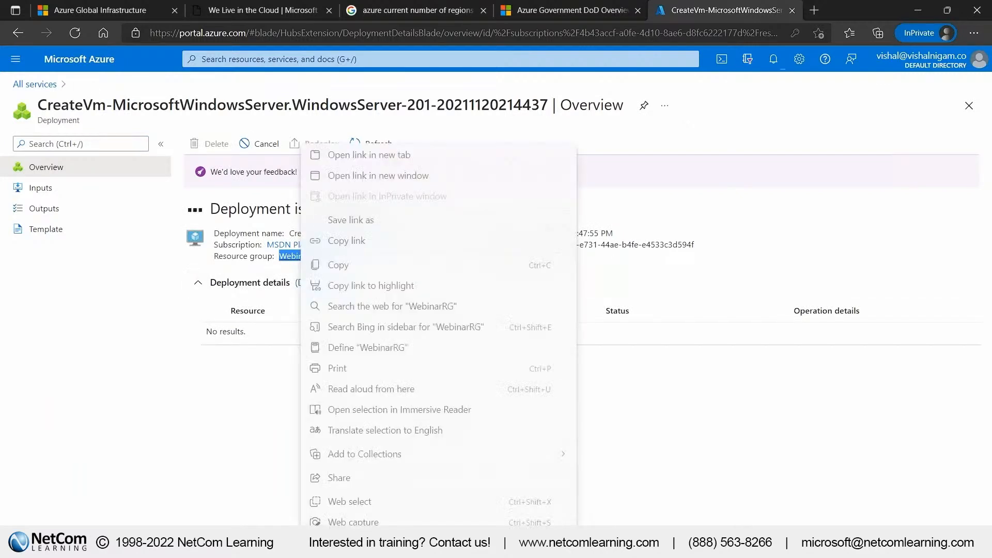
pyautogui.click(341, 153)
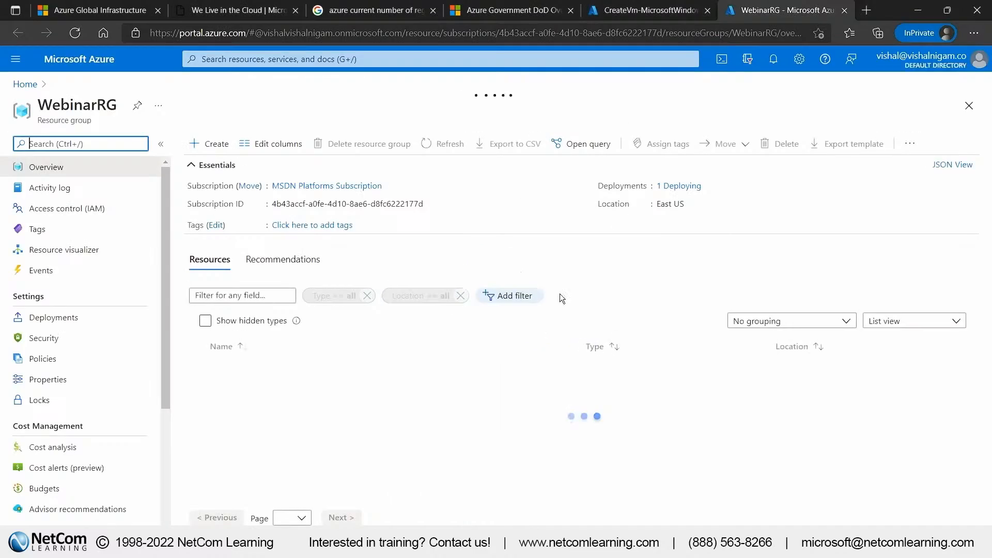
pyautogui.click(443, 143)
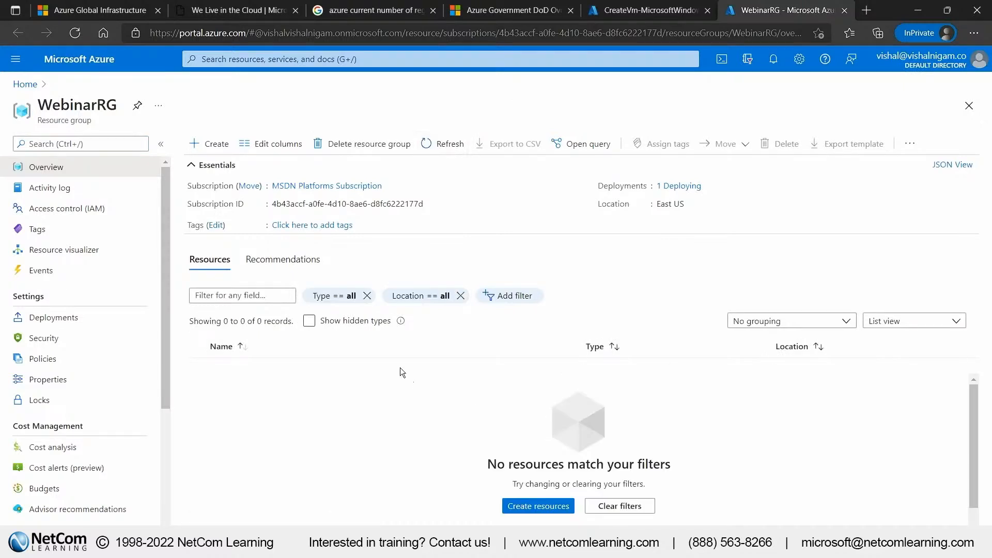
pyautogui.click(446, 144)
pyautogui.click(445, 144)
# Compare the deployment's progress details with the refreshed resource list of the WebinarRG resource group
pyautogui.click(652, 10)
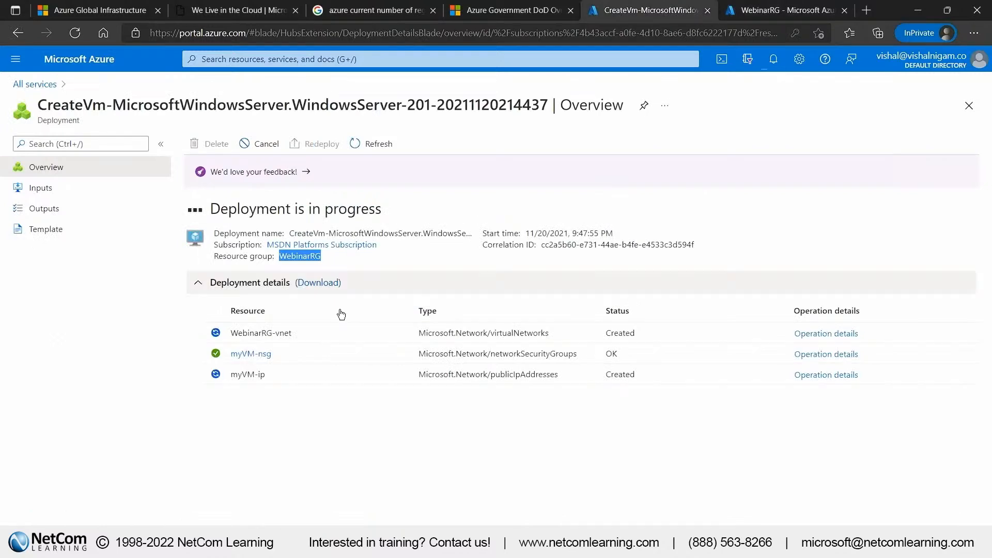
pyautogui.moveTo(293, 356); pyautogui.dragTo(230, 354)
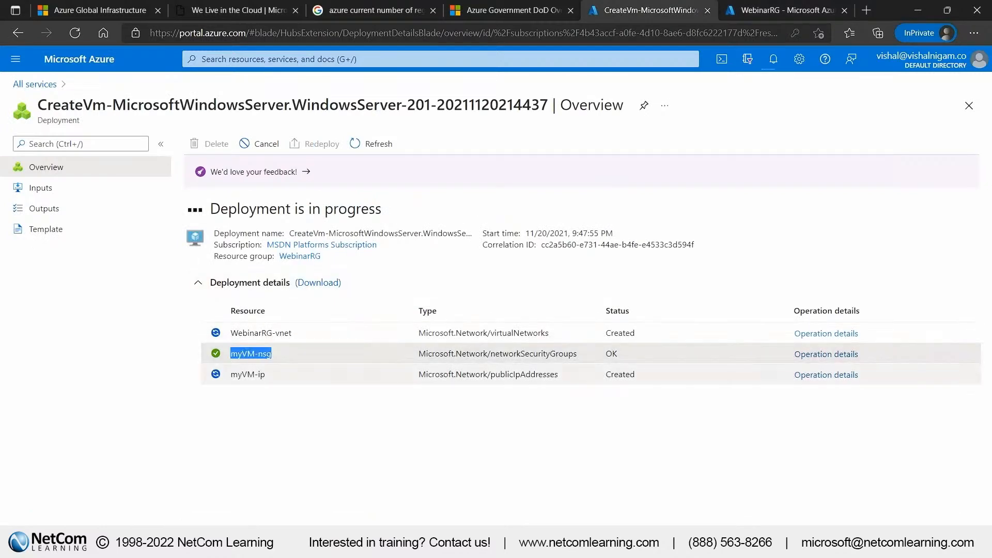
pyautogui.click(761, 14)
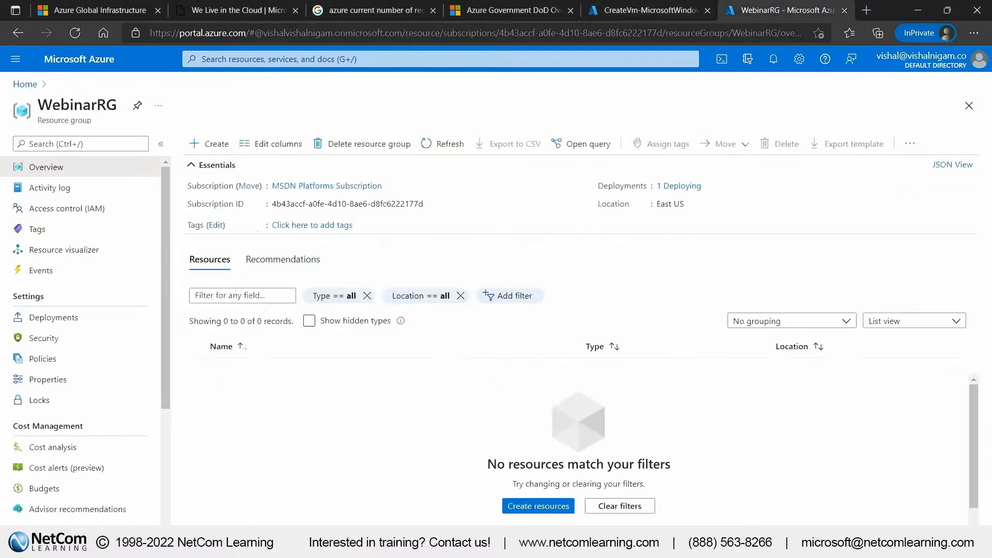
pyautogui.click(443, 143)
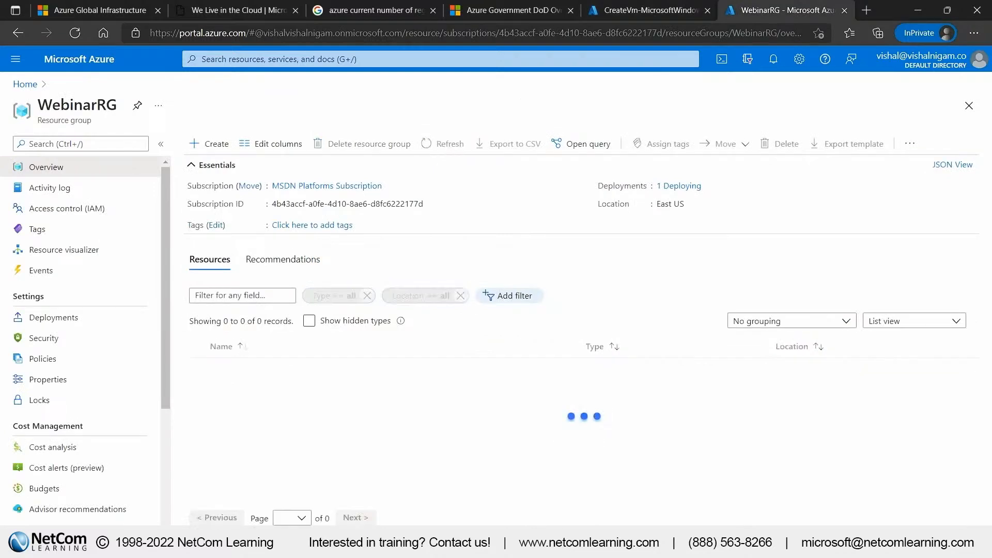
pyautogui.click(443, 144)
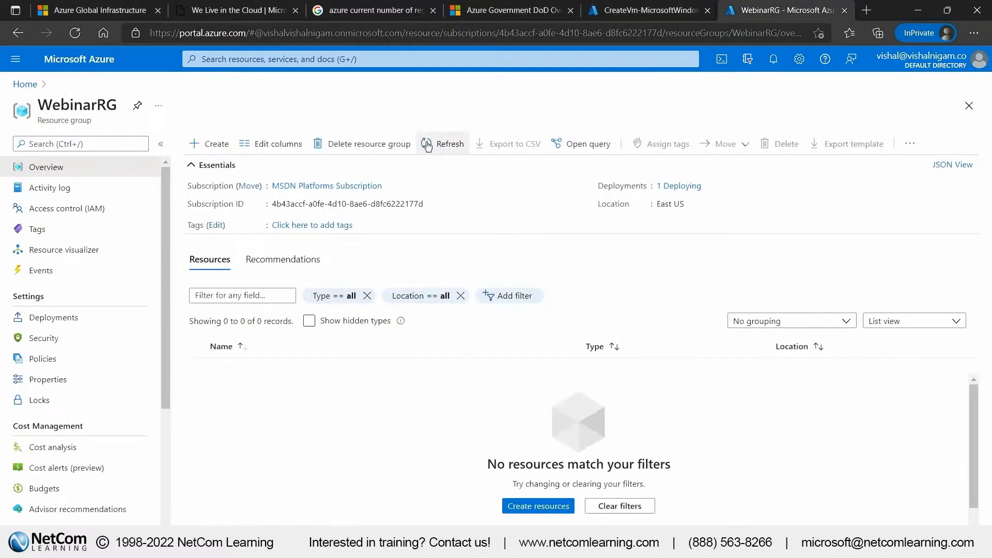
pyautogui.click(641, 7)
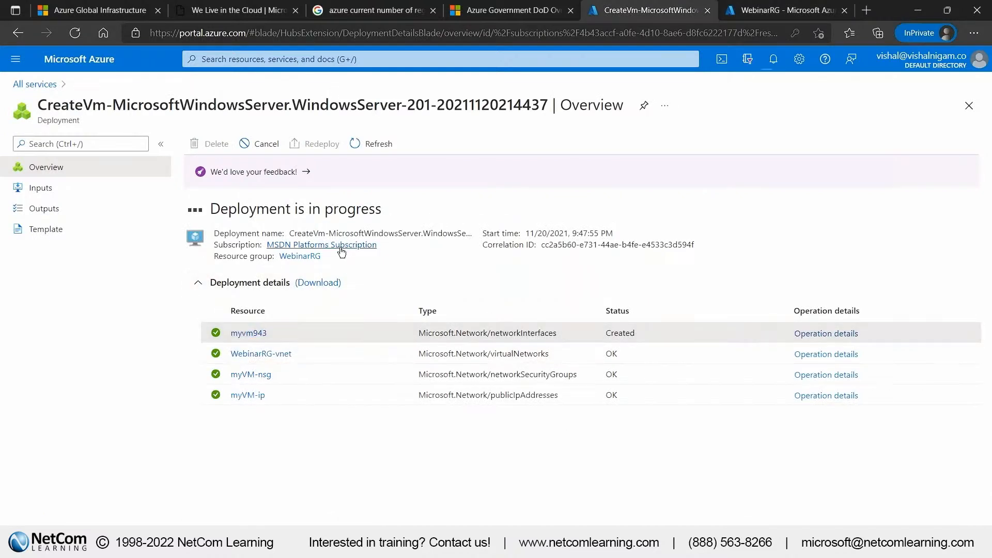
pyautogui.moveTo(212, 211); pyautogui.dragTo(382, 210)
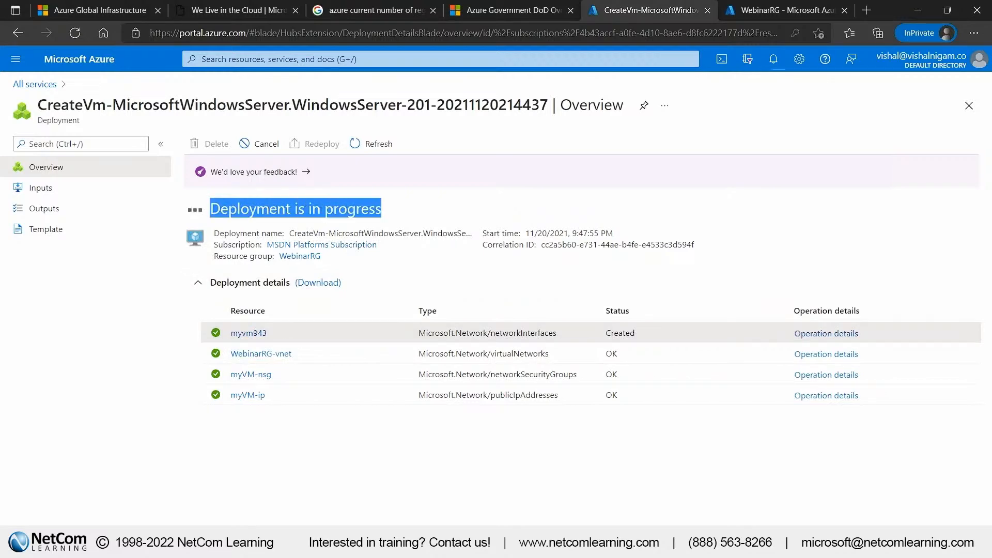
# Go from the portal home to the resource groups list and filter it to MSDN Platforms Subscription only
pyautogui.click(792, 16)
pyautogui.click(31, 88)
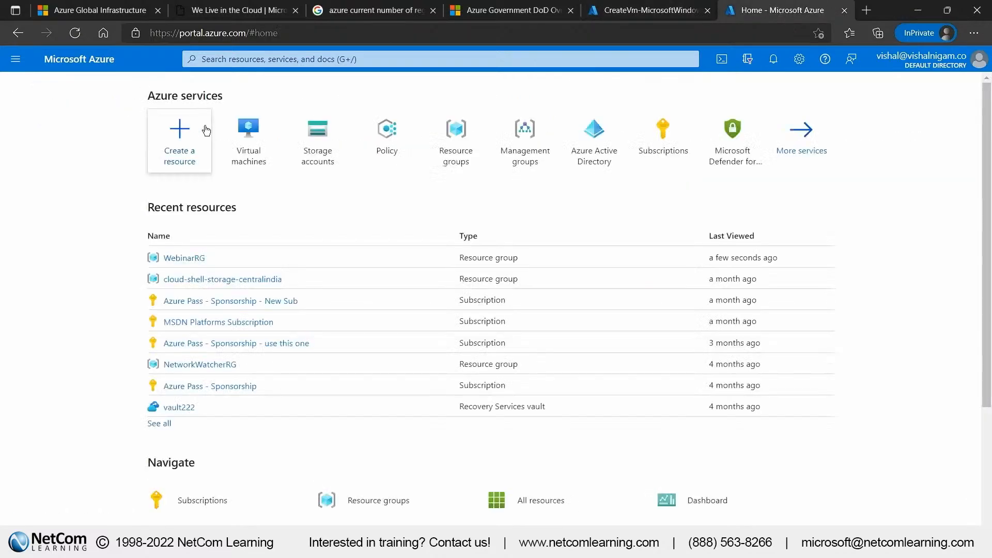
pyautogui.click(456, 136)
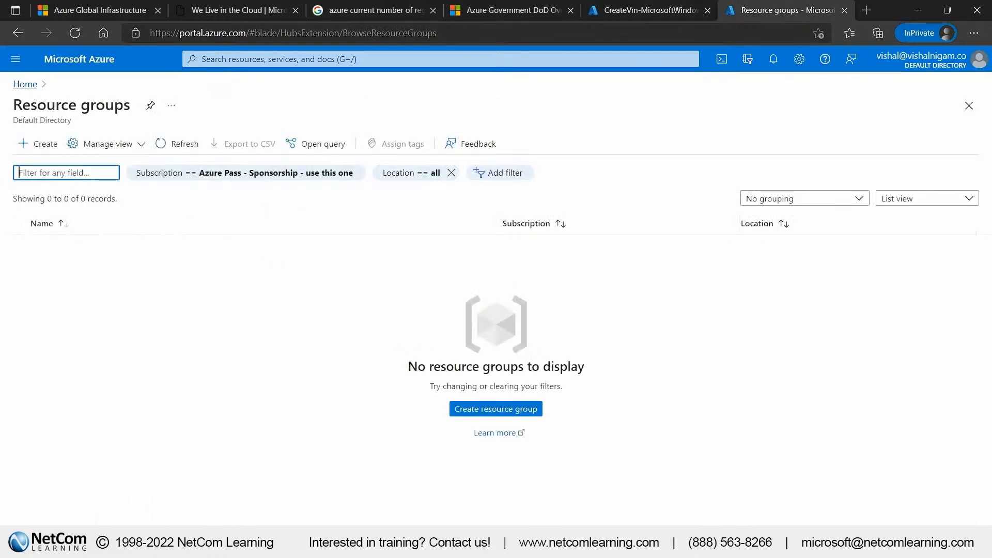
pyautogui.click(173, 176)
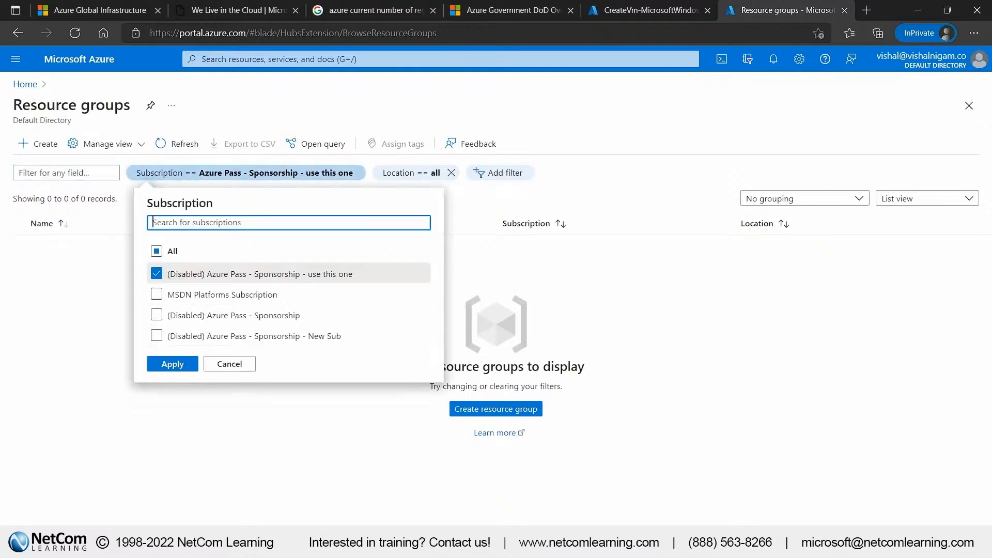
pyautogui.click(157, 251)
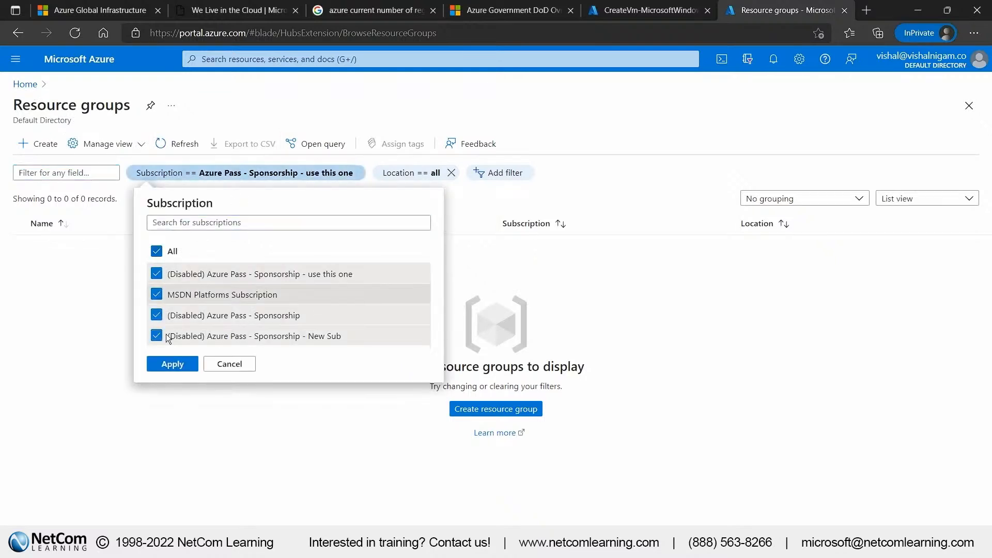
pyautogui.click(157, 293)
pyautogui.click(158, 294)
pyautogui.click(158, 293)
pyautogui.click(156, 251)
pyautogui.click(155, 251)
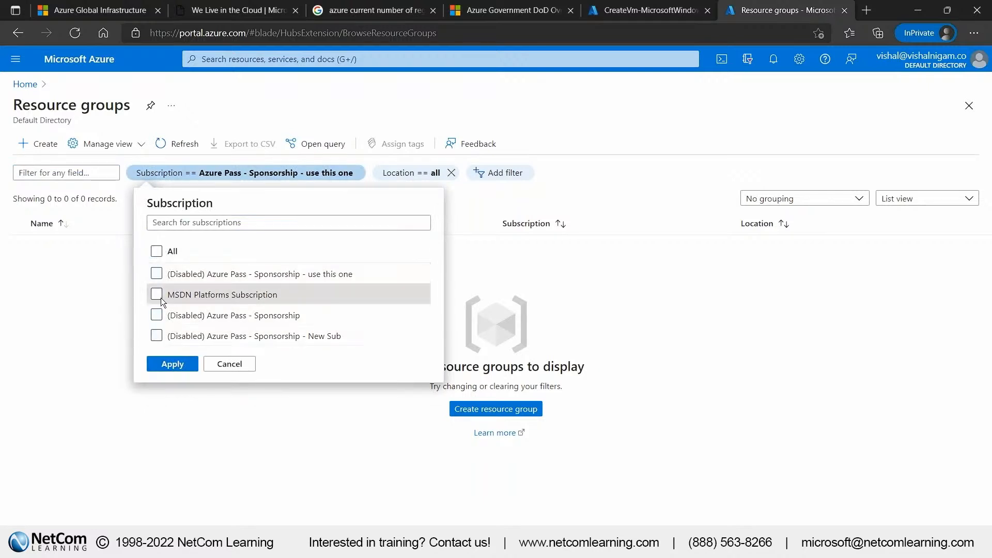
pyautogui.click(157, 294)
pyautogui.click(171, 364)
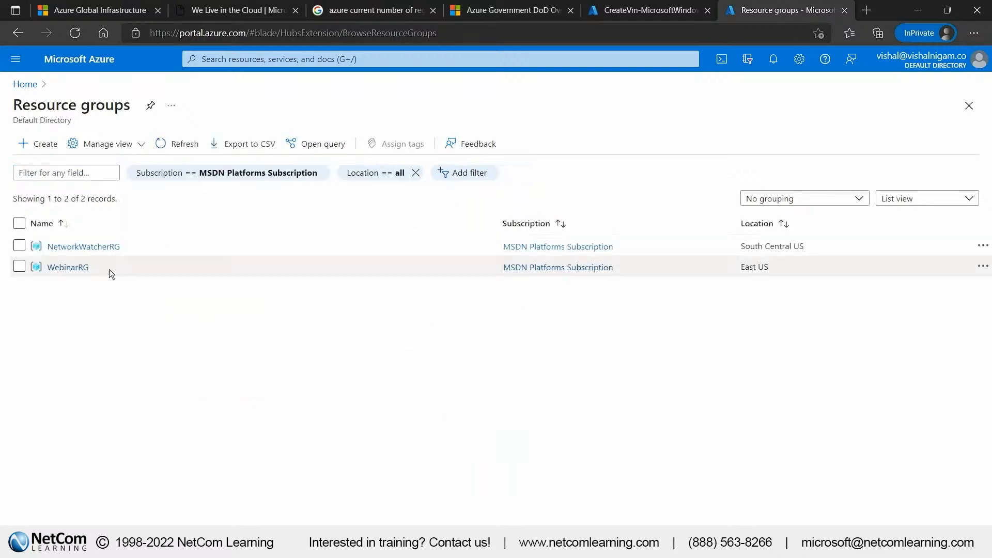
# Open the WebinarRG resource group and examine the virtual machine, public IP, security group, network interface and disk resources in it
pyautogui.click(78, 267)
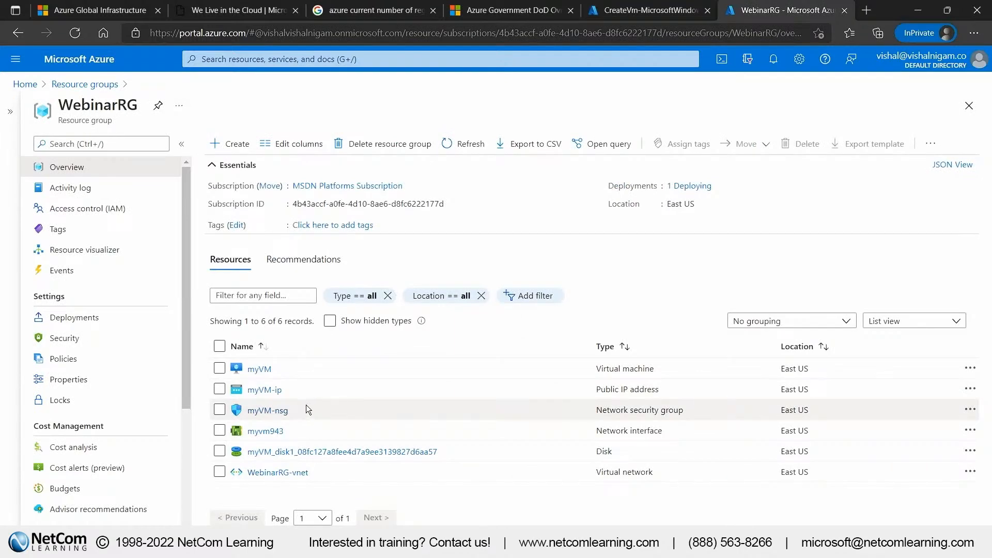
pyautogui.click(10, 111)
pyautogui.click(178, 107)
pyautogui.moveTo(283, 391); pyautogui.dragTo(255, 434)
pyautogui.click(288, 398)
pyautogui.click(308, 432)
pyautogui.click(333, 429)
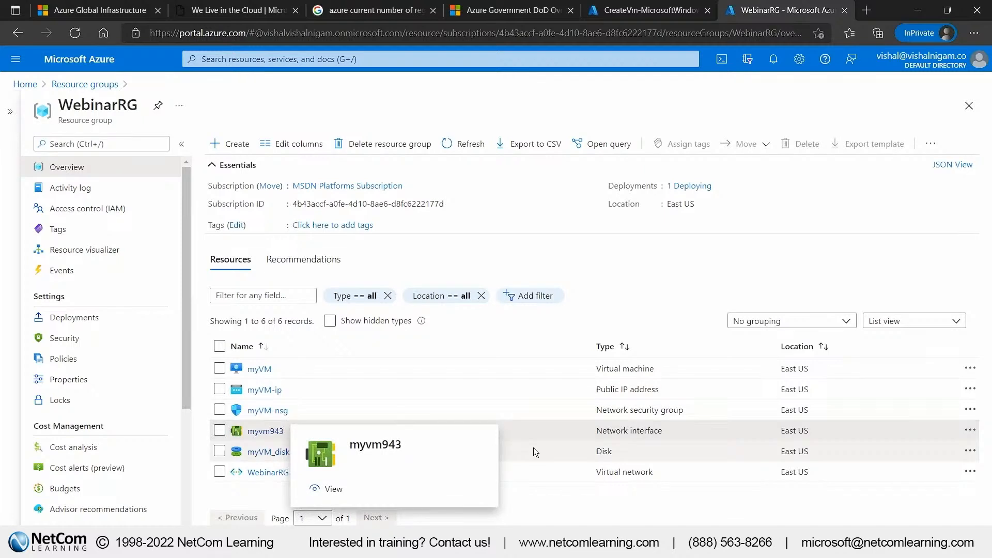
pyautogui.moveTo(533, 448); pyautogui.dragTo(468, 454)
pyautogui.click(484, 450)
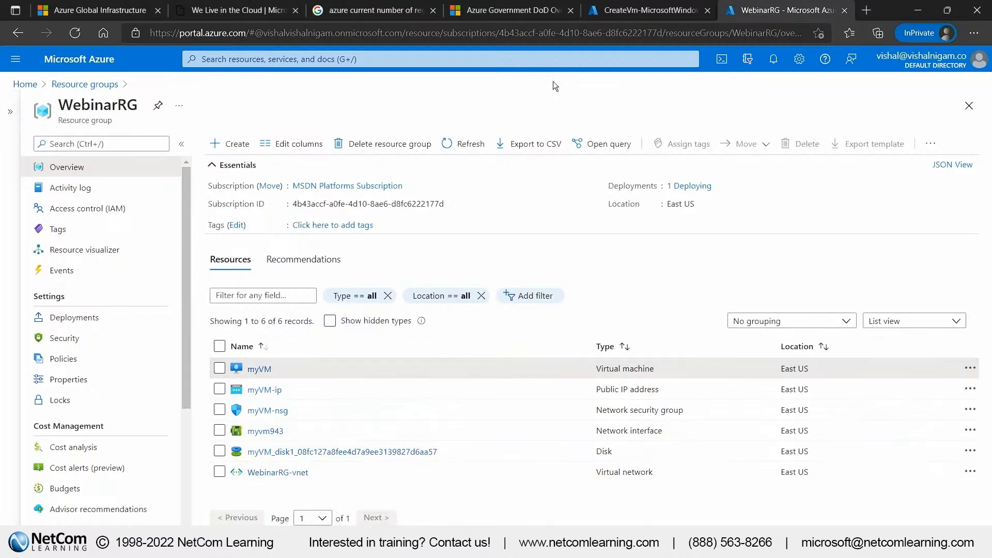
# Check the virtual machine's deployment status and open the deployed myVM resource
pyautogui.click(627, 15)
pyautogui.moveTo(208, 212); pyautogui.dragTo(471, 236)
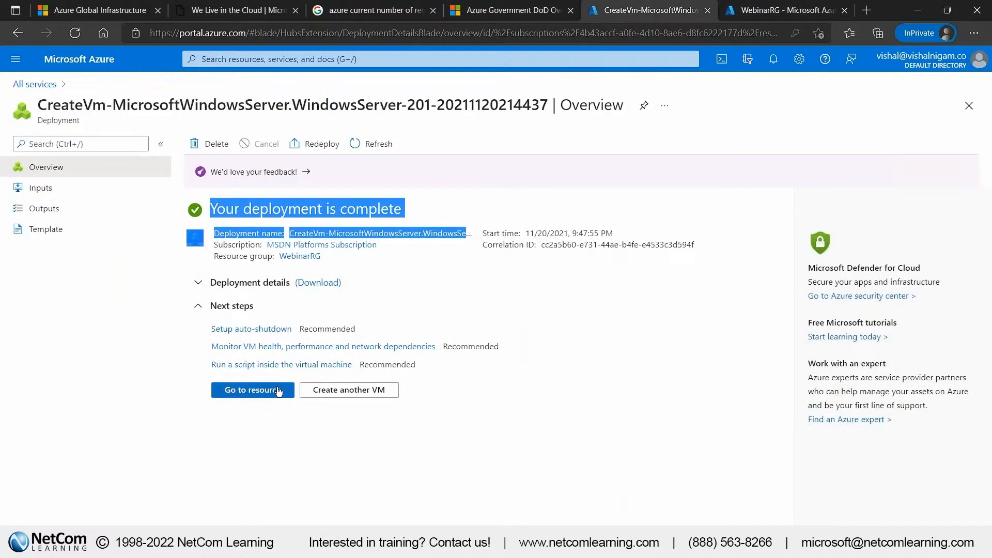
pyautogui.click(252, 390)
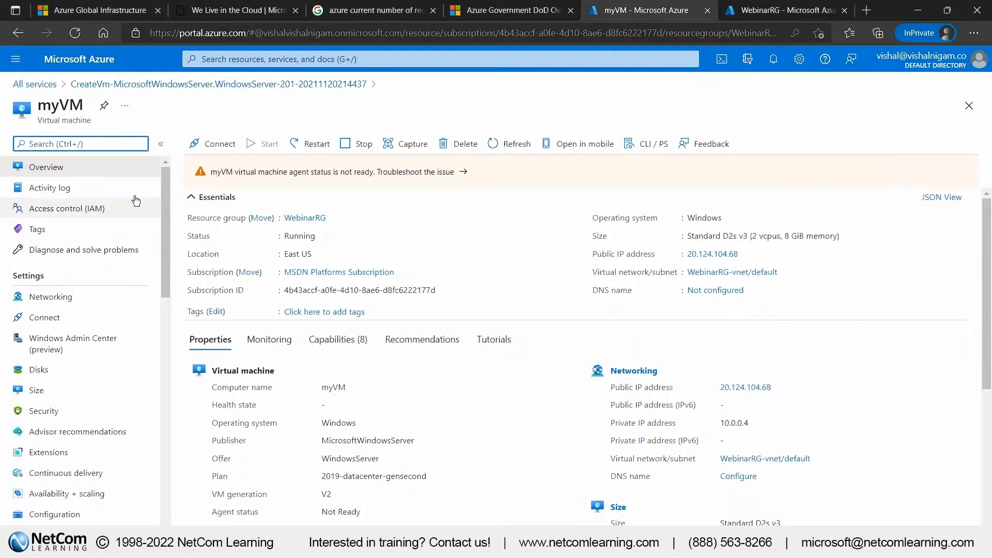
# Download the RDP file for connecting to myVM's public IP address and open the downloaded file
pyautogui.click(223, 151)
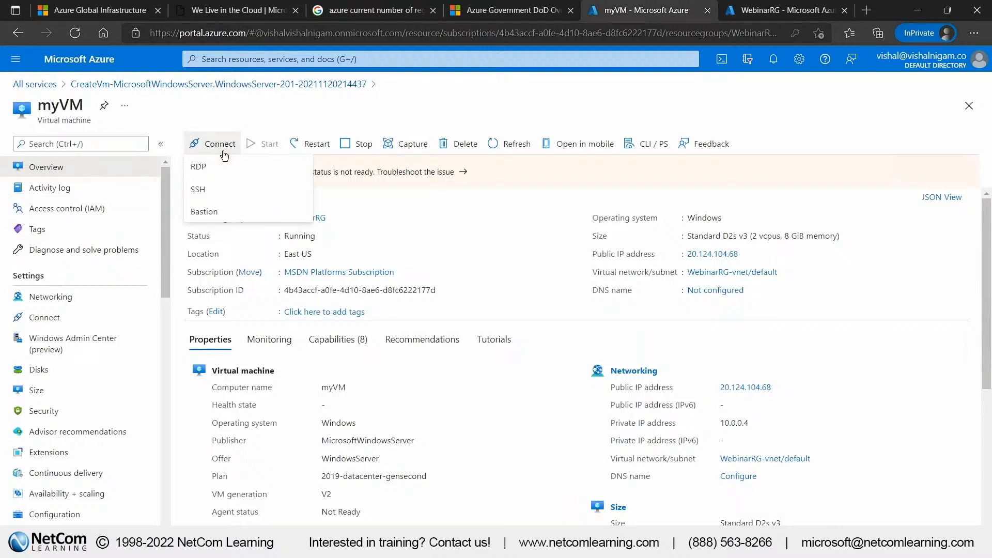
pyautogui.click(222, 166)
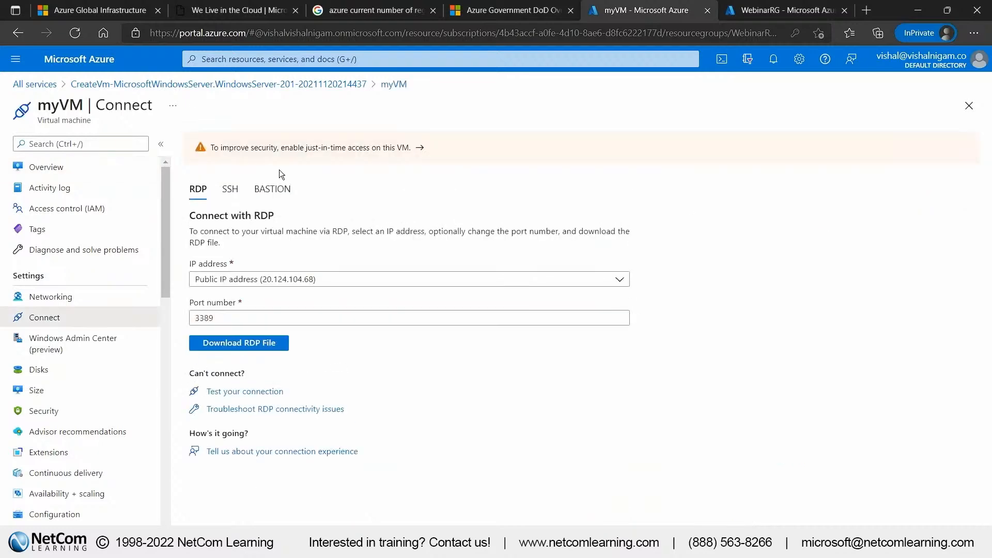
pyautogui.click(258, 343)
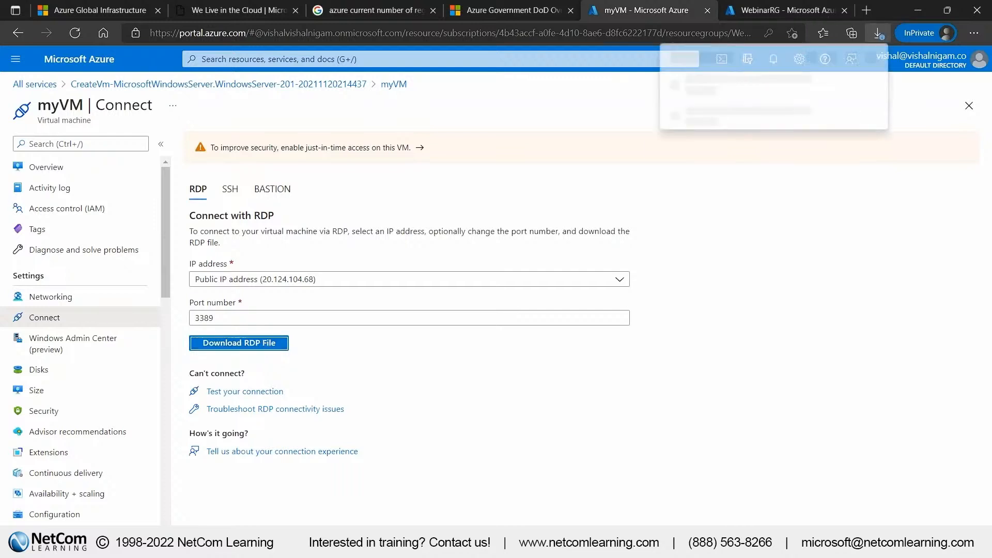
pyautogui.click(718, 101)
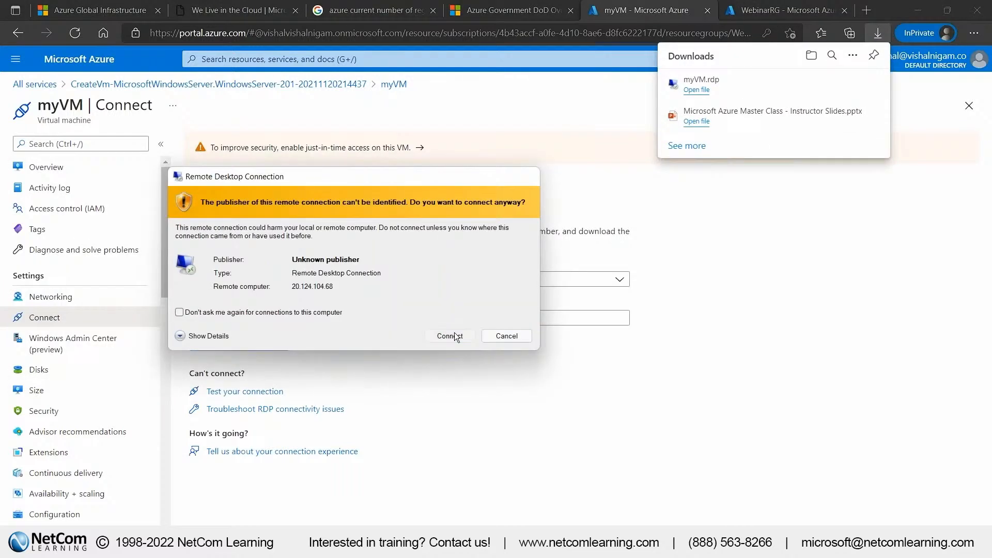
# Proceed with the remote connection despite the unidentified publisher and try to sign in with the preselected Microsoft account's password
pyautogui.click(453, 335)
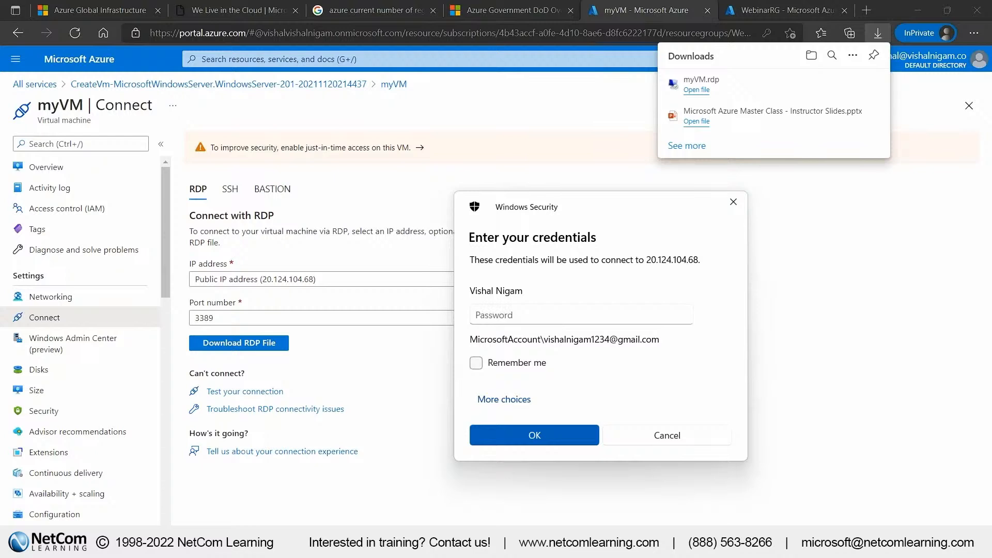
pyautogui.click(579, 315)
pyautogui.write('************')
pyautogui.click(534, 436)
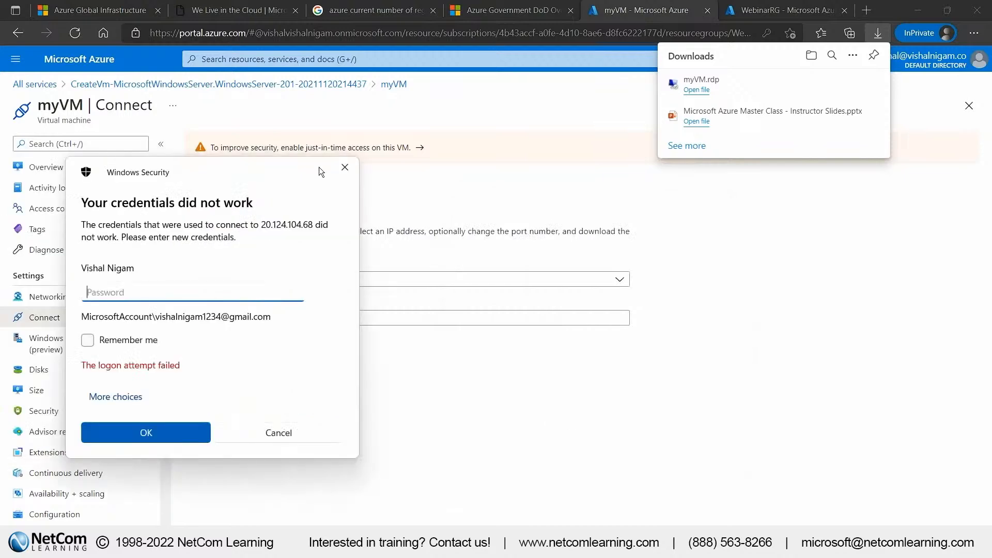
# Sign in with a different account, azureuser, and its account password, and accept connecting despite the certificate errors
pyautogui.click(362, 368)
pyautogui.click(380, 444)
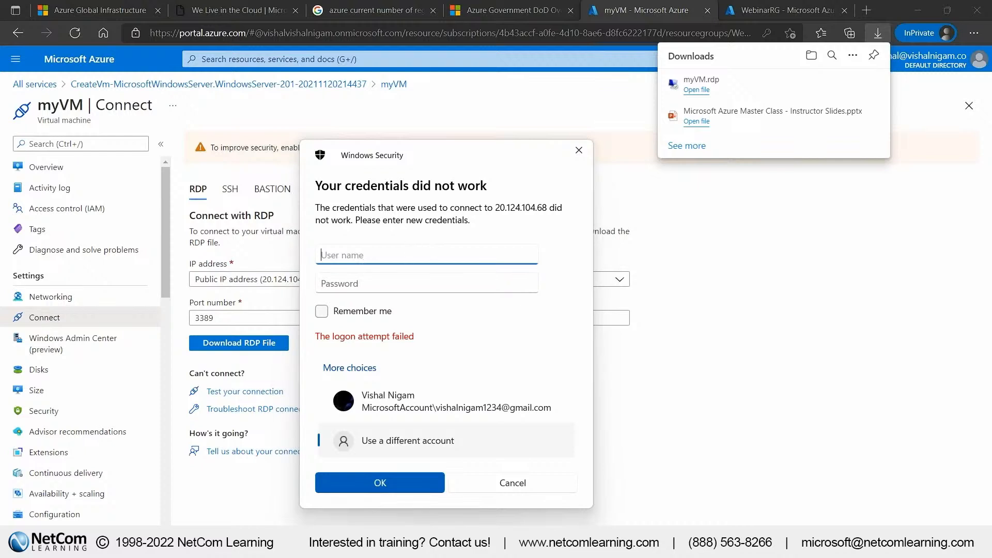
pyautogui.write('azureuser')
pyautogui.press('Tab')
pyautogui.write('••••••••••••')
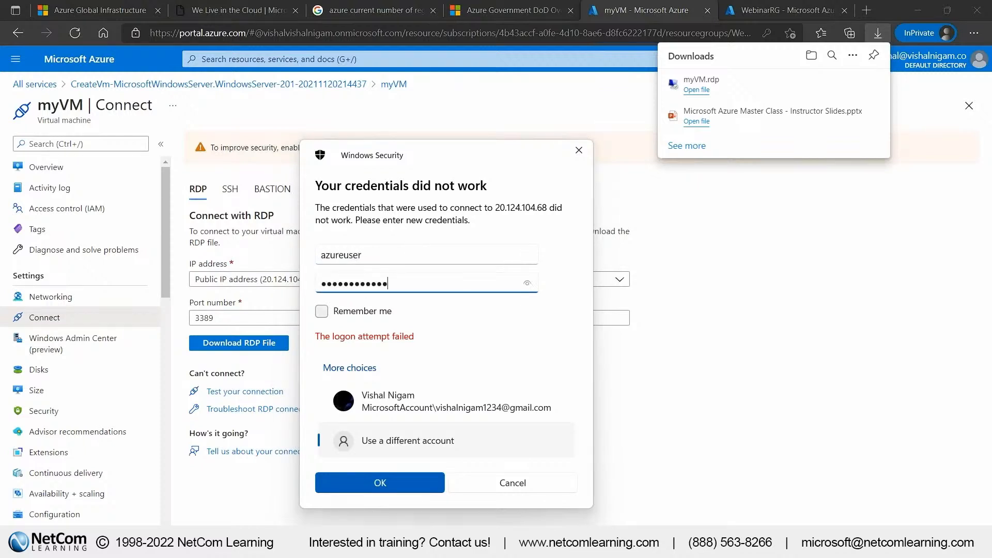
pyautogui.click(398, 486)
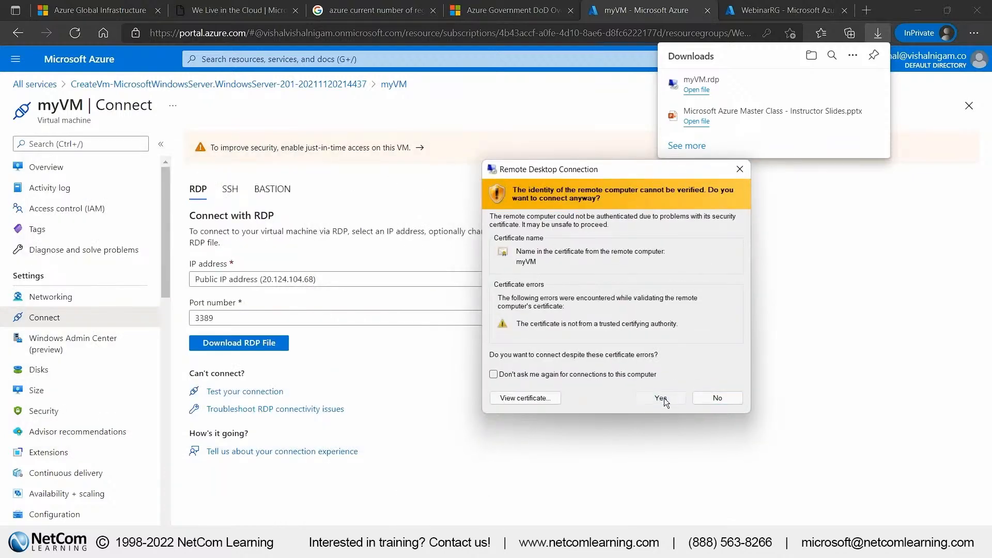
pyautogui.click(711, 398)
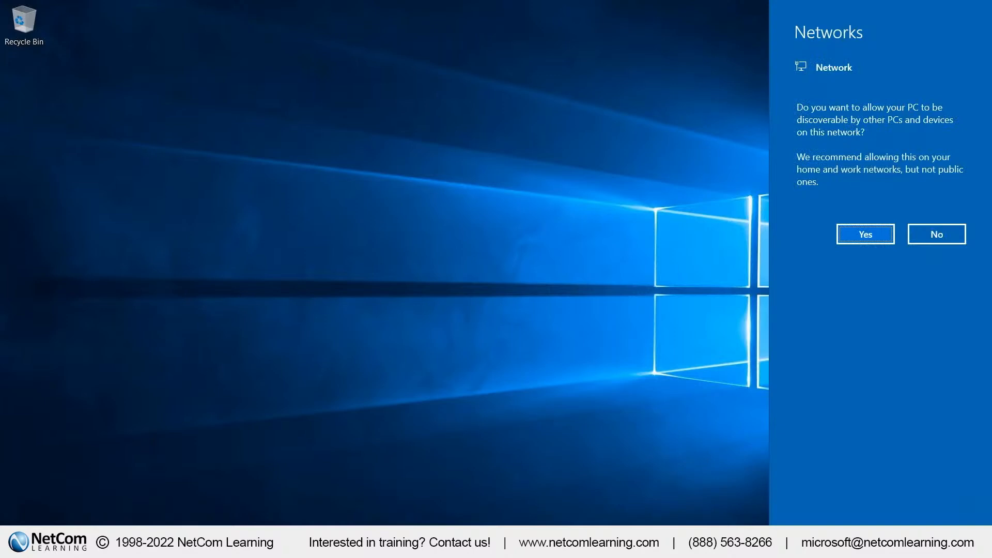
# Allow the server to be discoverable on the network and close Server Manager
pyautogui.click(859, 237)
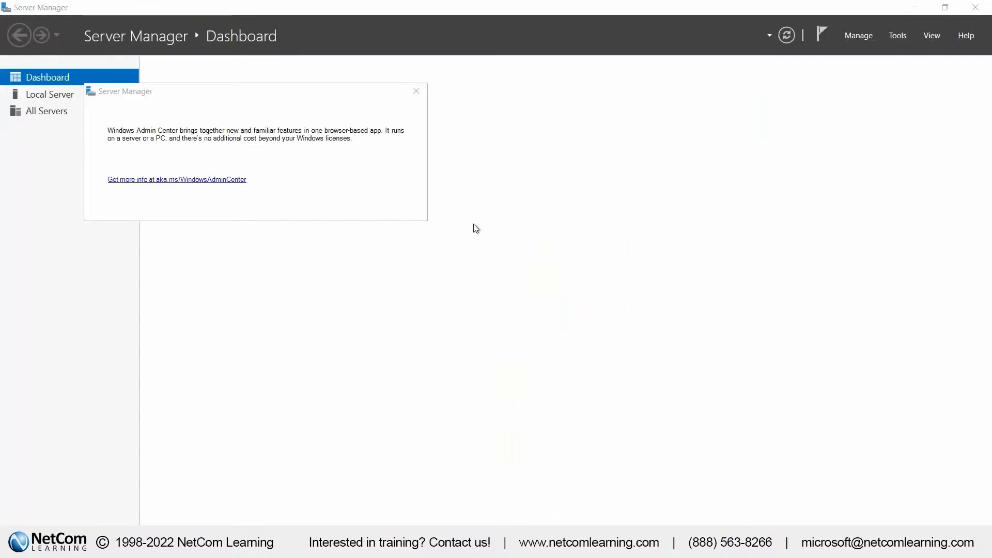
pyautogui.click(975, 7)
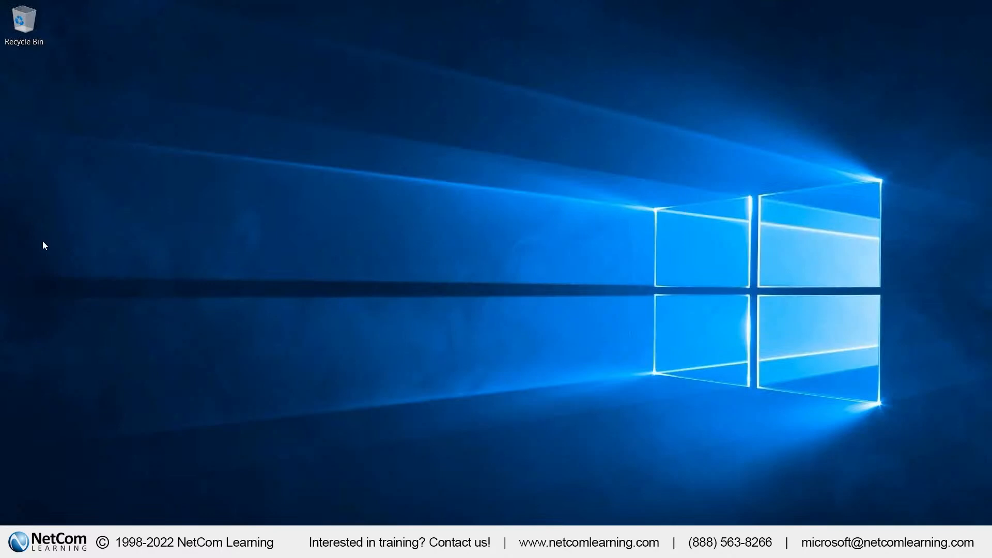
# Search the server's apps for "power" and run Windows PowerShell as administrator
pyautogui.click(46, 541)
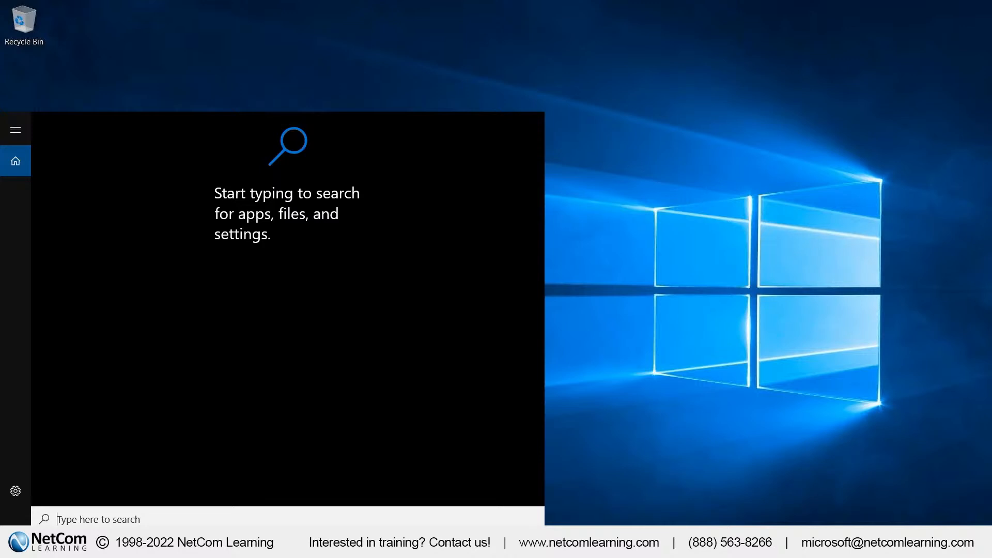
pyautogui.write('p')
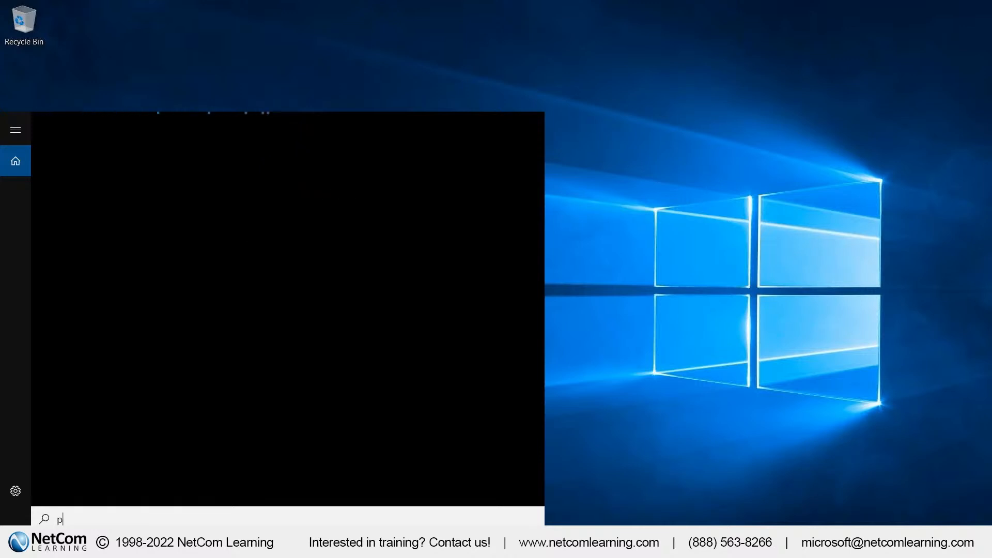
pyautogui.write('ower')
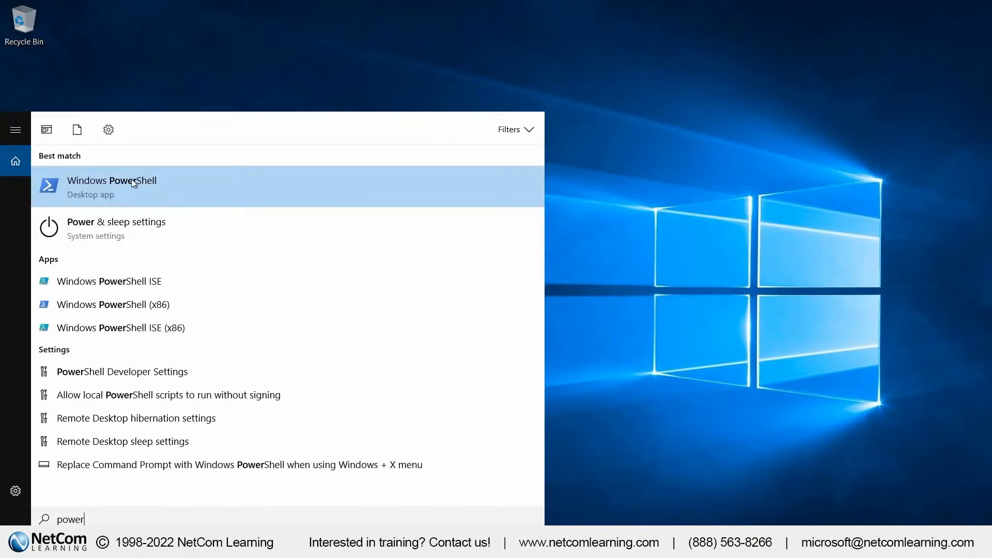
pyautogui.rightClick(132, 183)
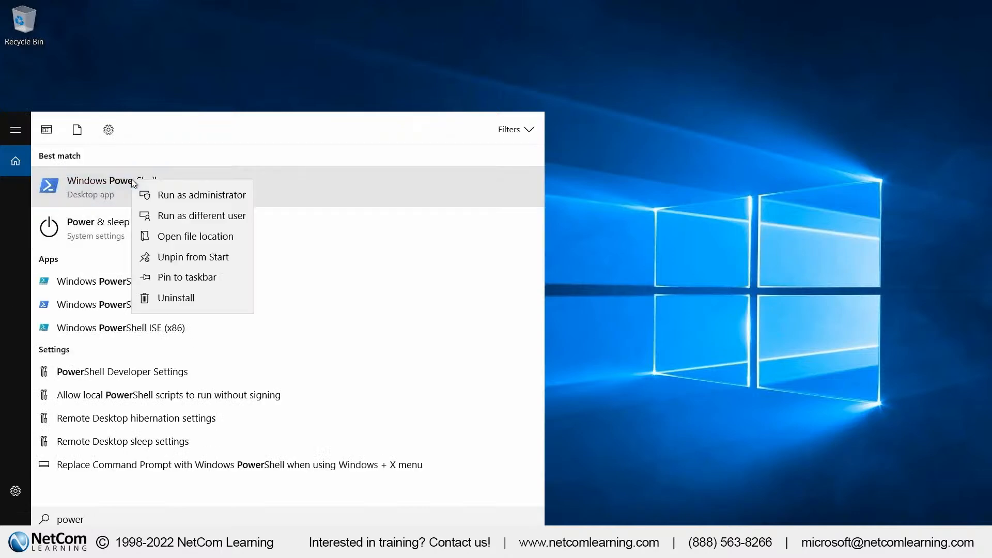
pyautogui.click(188, 199)
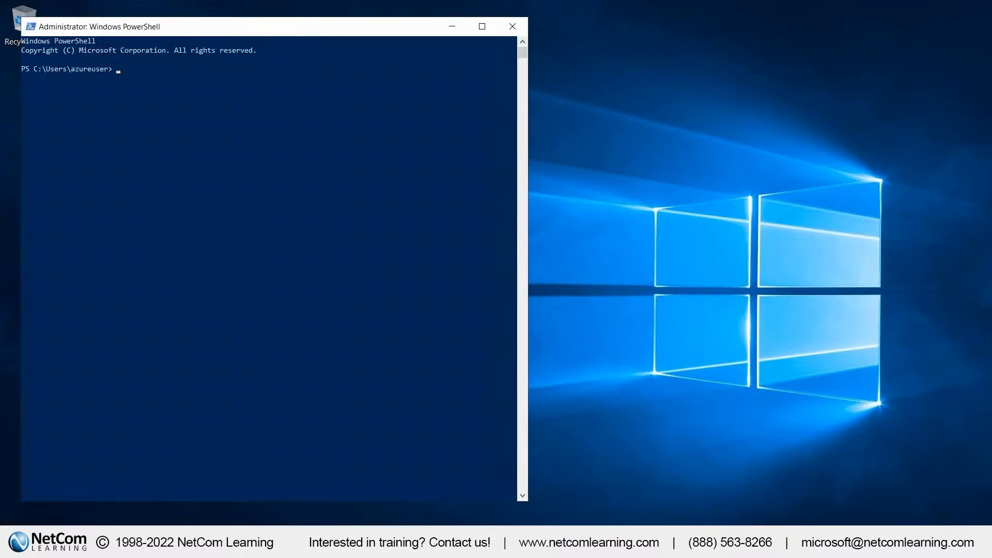
# Set the PowerShell console's font size to 24 in its window properties
pyautogui.rightClick(300, 27)
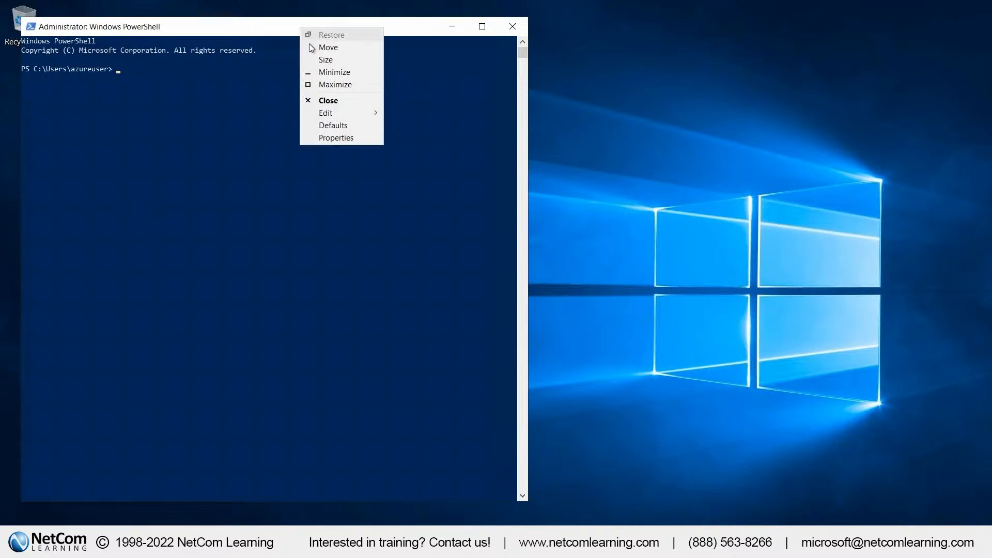
pyautogui.click(332, 140)
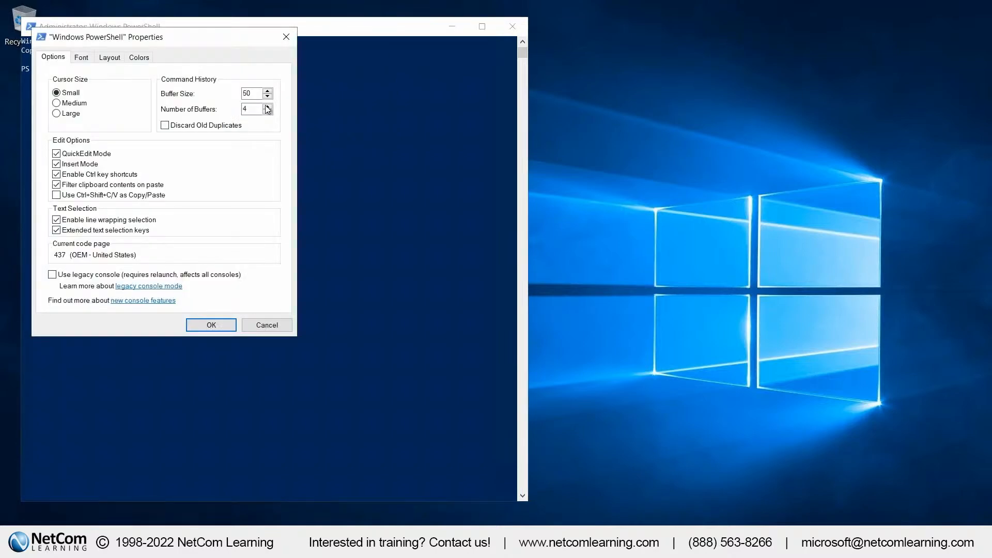
pyautogui.click(86, 58)
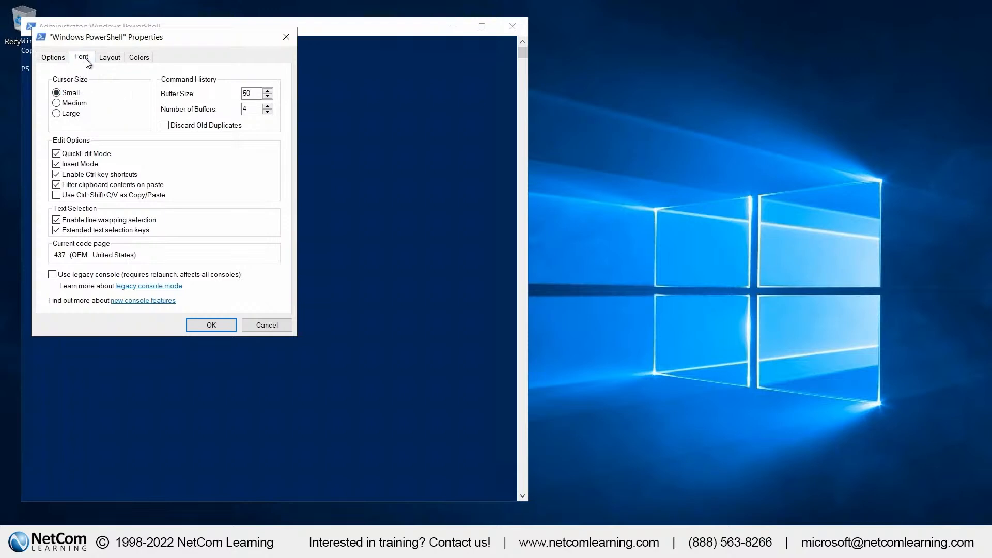
pyautogui.click(57, 131)
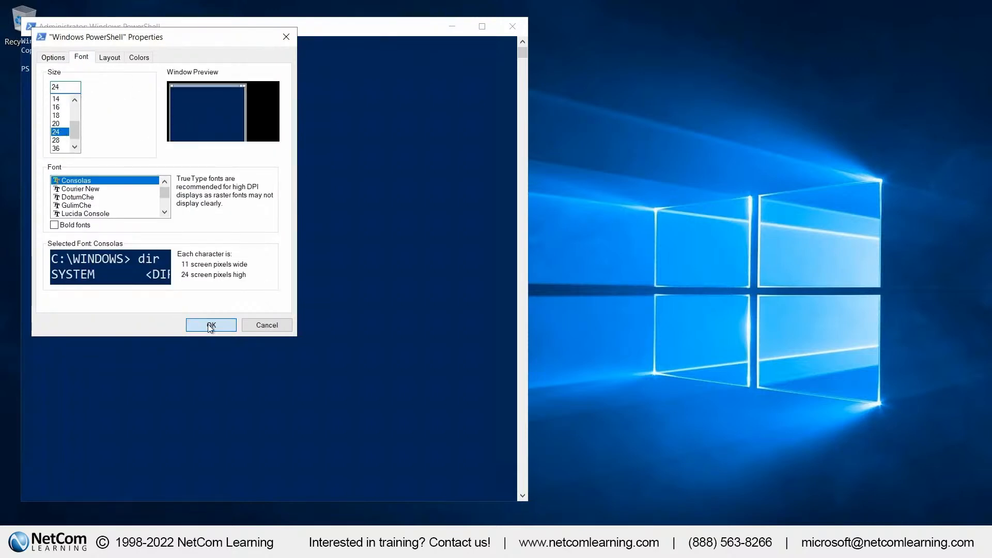
pyautogui.click(211, 325)
# Install the web server feature by running Install-WindowsFeature -name Web-Server -IncludeManagementTools
pyautogui.click(241, 122)
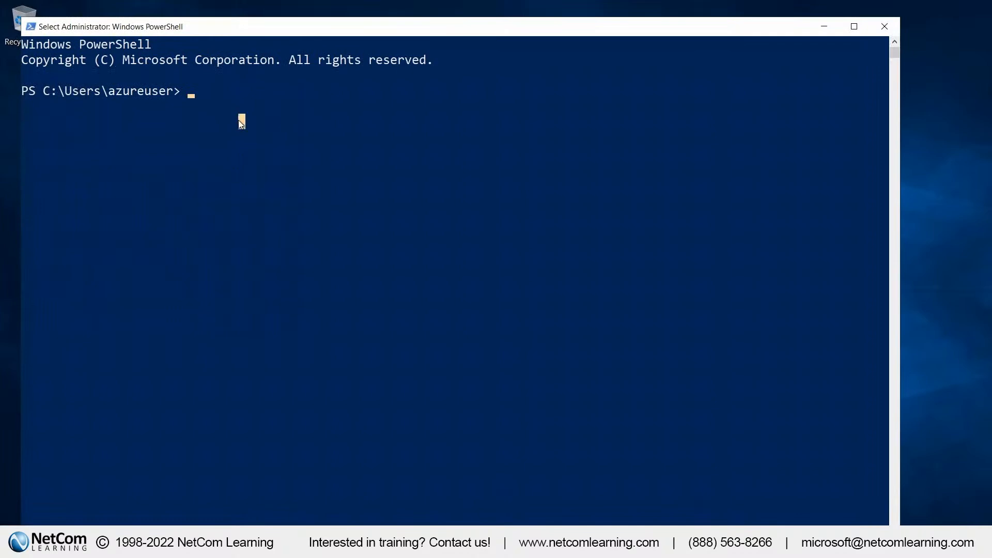
pyautogui.press('Escape')
pyautogui.write('Install')
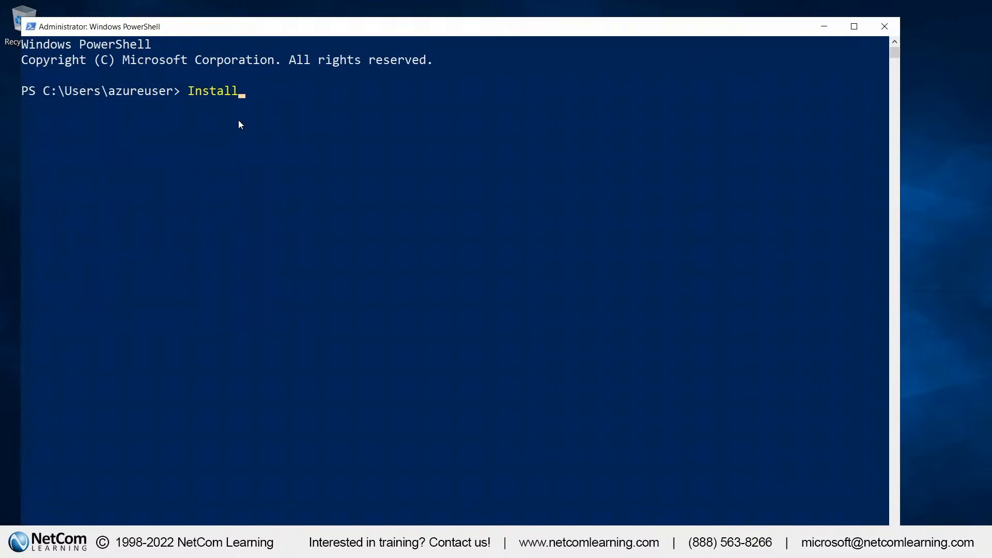
pyautogui.write('-WindowsFeature ')
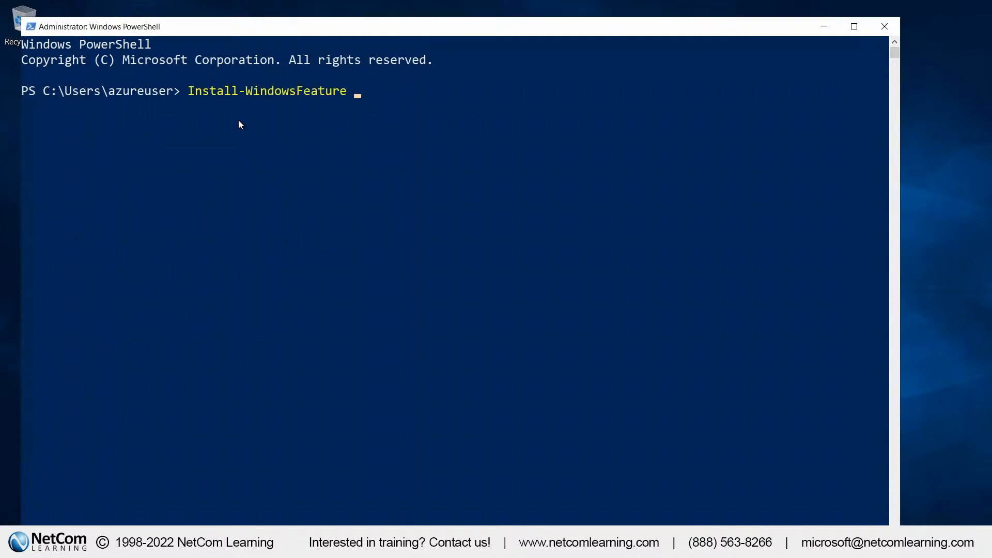
pyautogui.write('-name Web-Server')
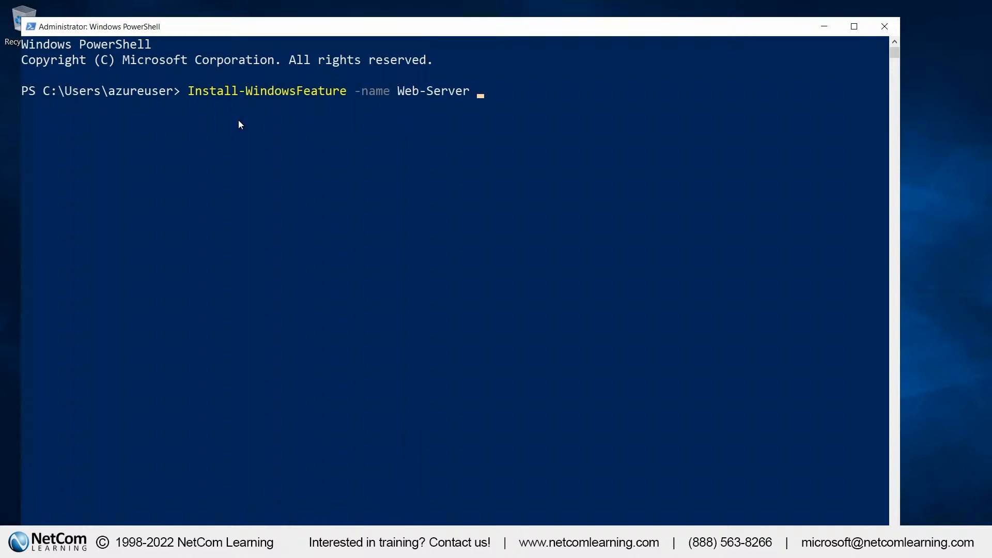
pyautogui.write(' -IncludeMna')
pyautogui.press('BackSpace')
pyautogui.press('BackSpace')
pyautogui.write('anagement')
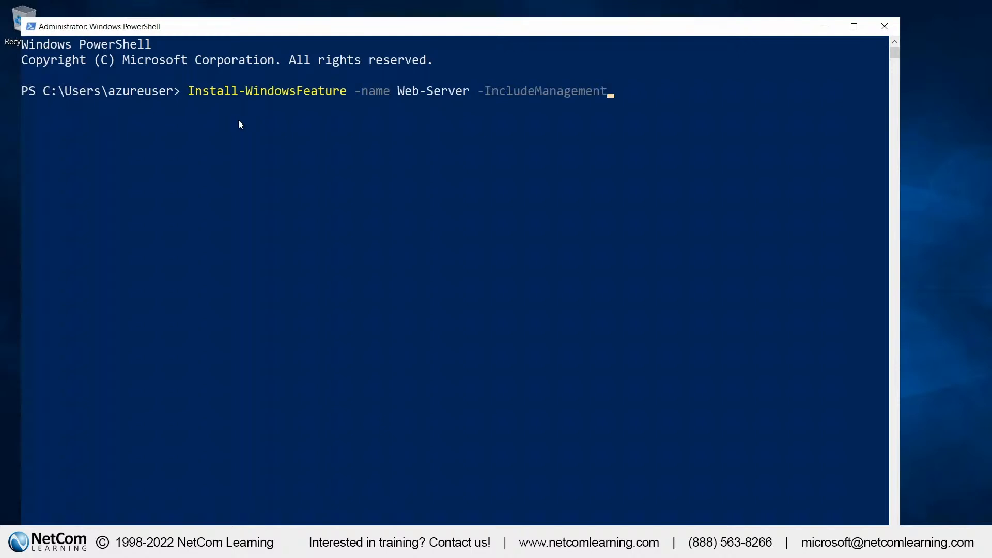
pyautogui.write('Tools')
pyautogui.press('Return')
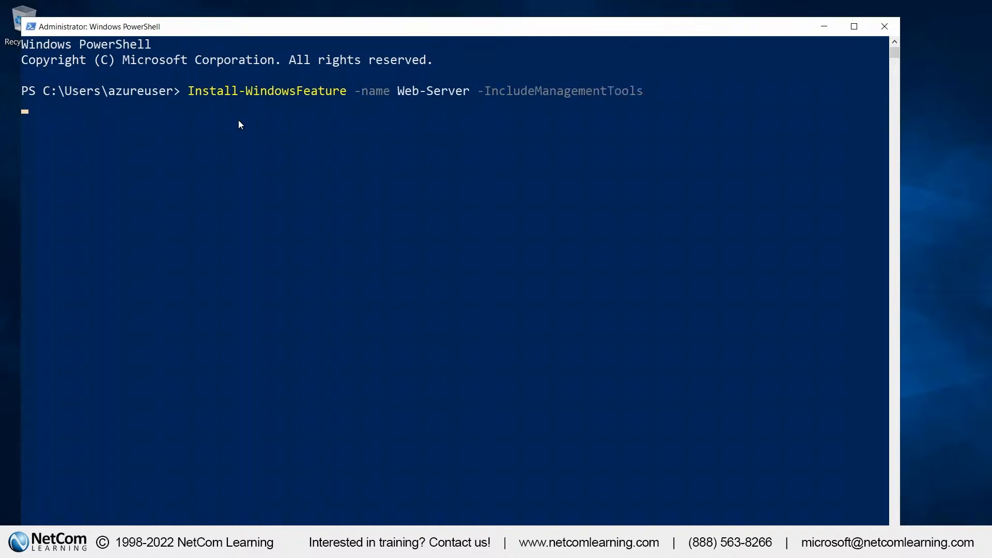
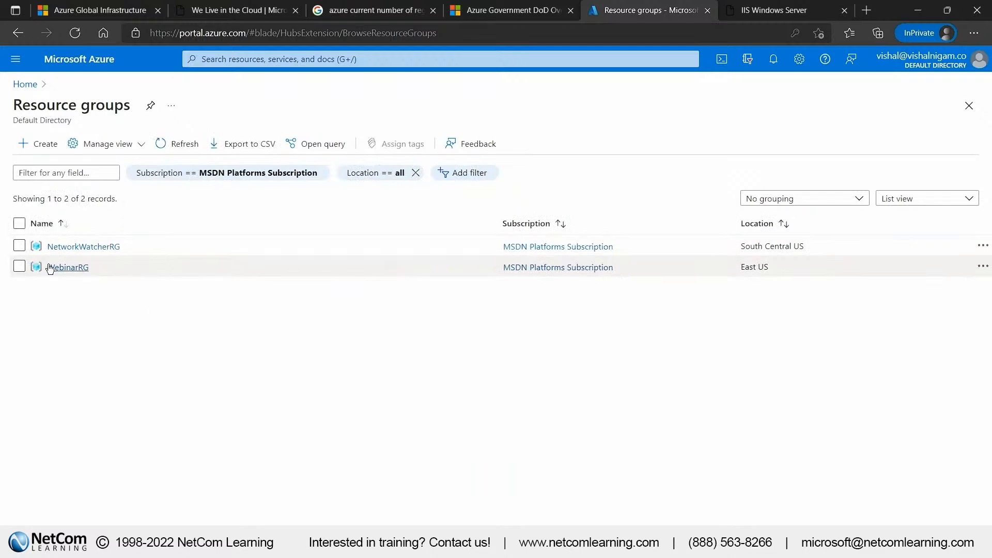
# Delete the WebinarRG resource group, entering its name as confirmation
pyautogui.click(55, 268)
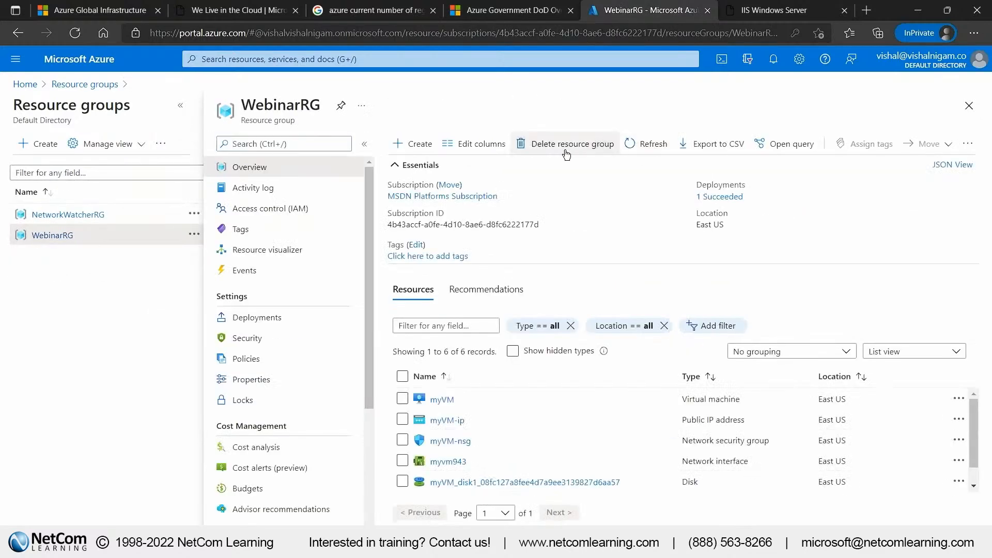
pyautogui.click(567, 150)
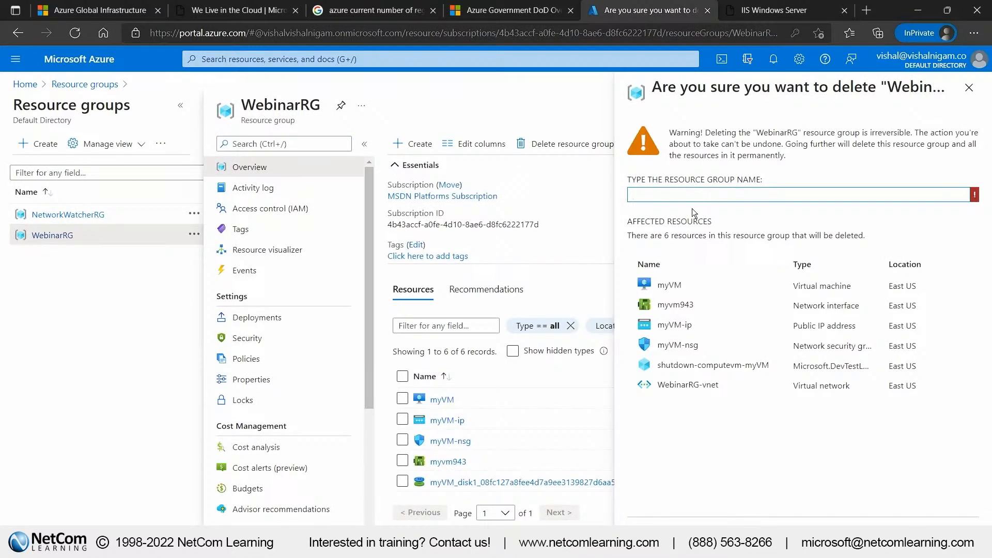
pyautogui.doubleClick(269, 106)
pyautogui.hotkey('ctrl', 'c')
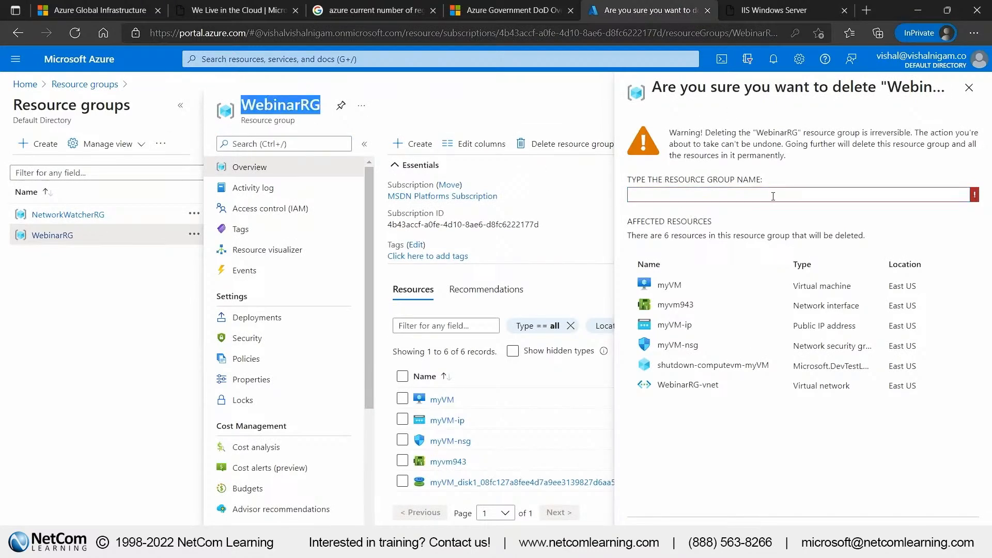
pyautogui.click(774, 195)
pyautogui.hotkey('ctrl', 'v')
pyautogui.click(655, 537)
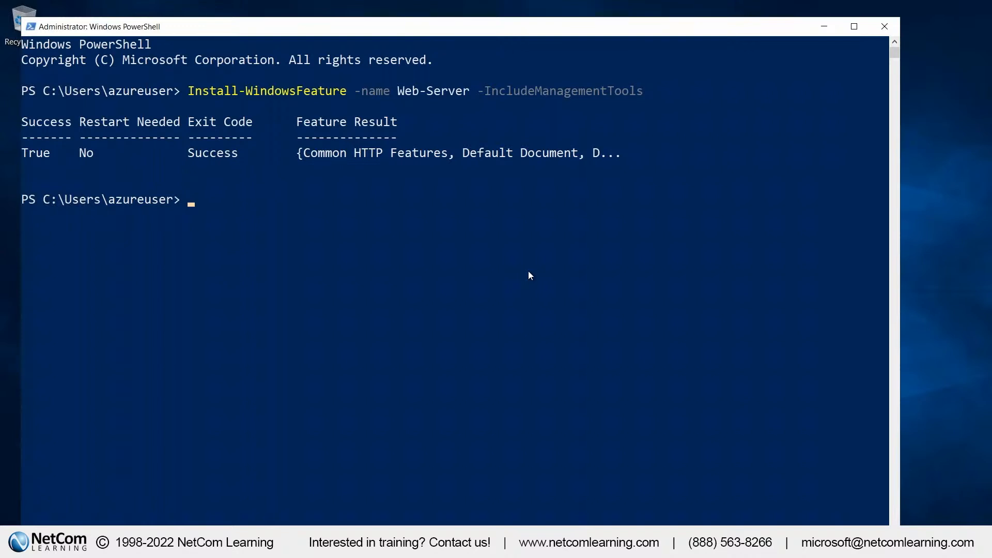
# Take the myVM remote desktop session out of full screen and tile it side by side with the WebinarRG portal window
pyautogui.moveTo(554, 1)
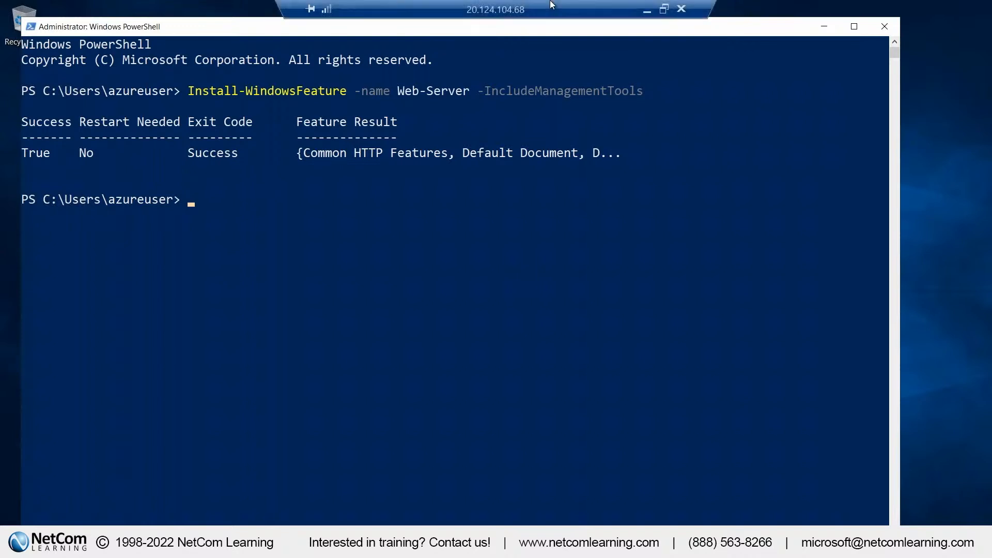
pyautogui.click(666, 10)
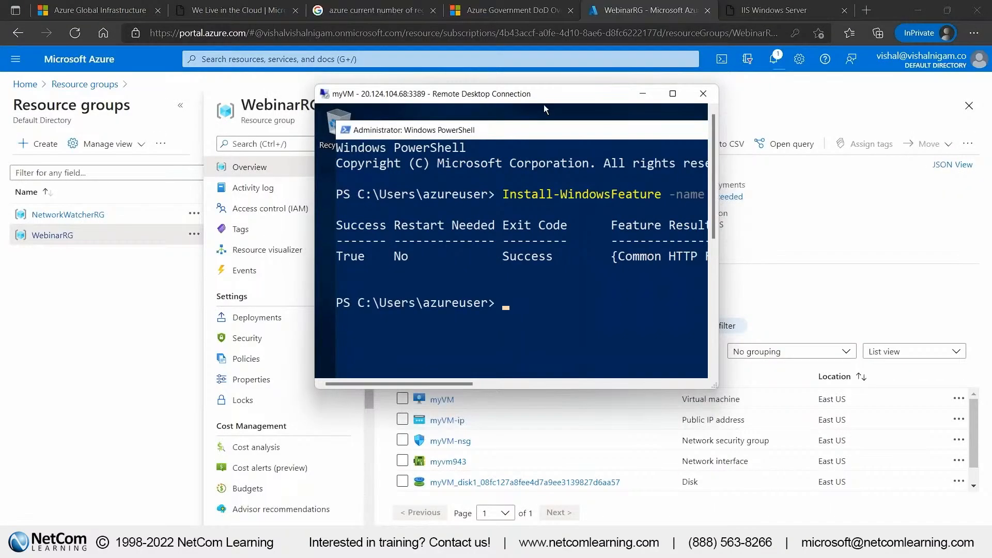
pyautogui.moveTo(533, 80); pyautogui.dragTo(379, 96)
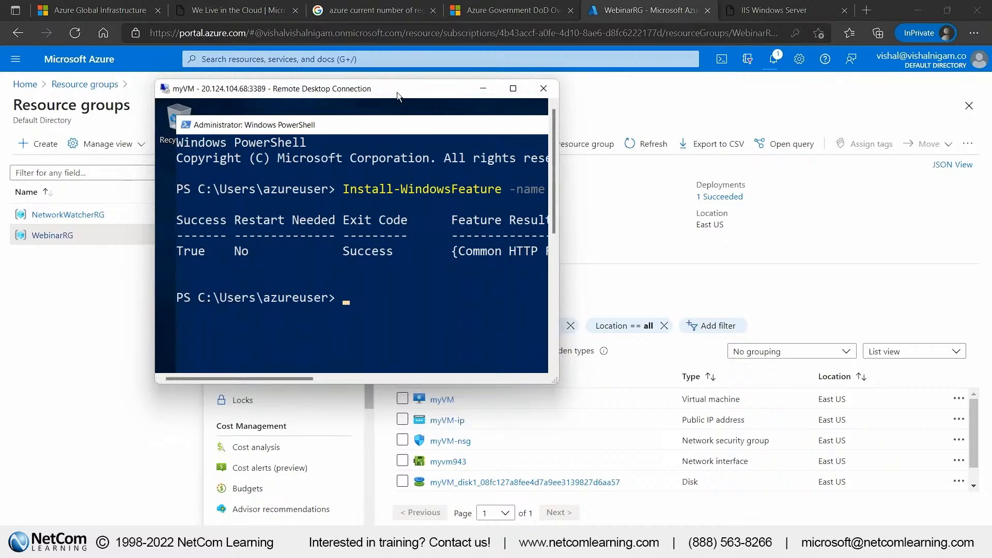
pyautogui.press('super+Right')
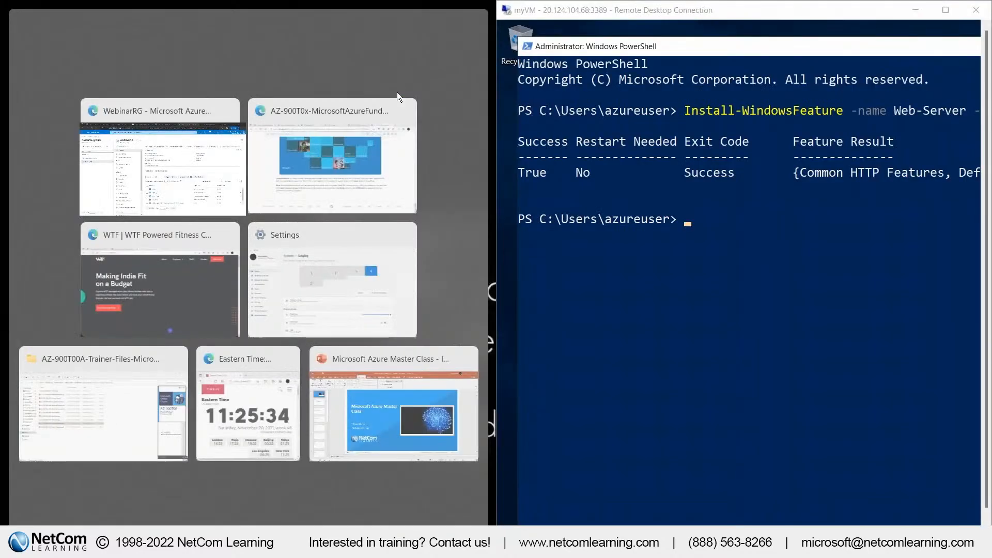
pyautogui.press('Return')
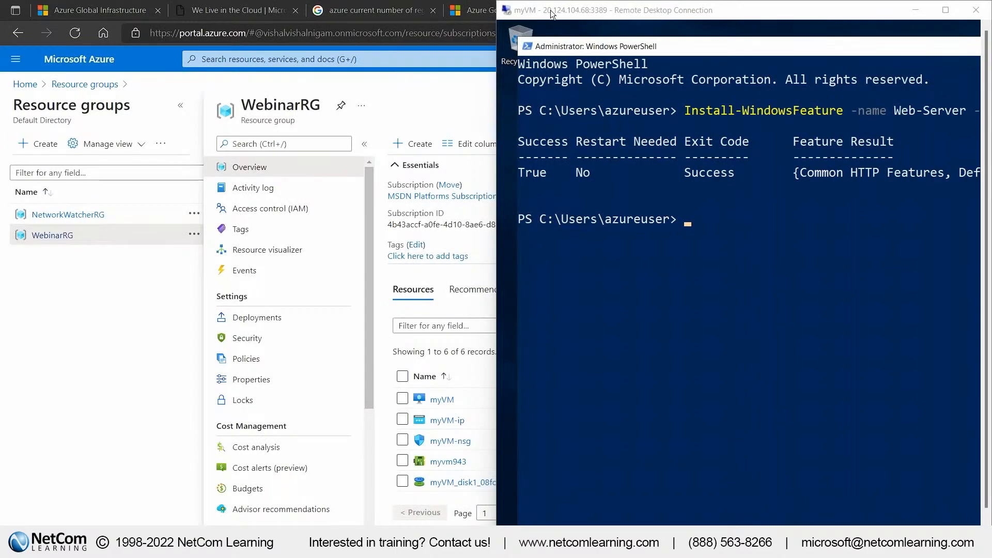
pyautogui.doubleClick(552, 14)
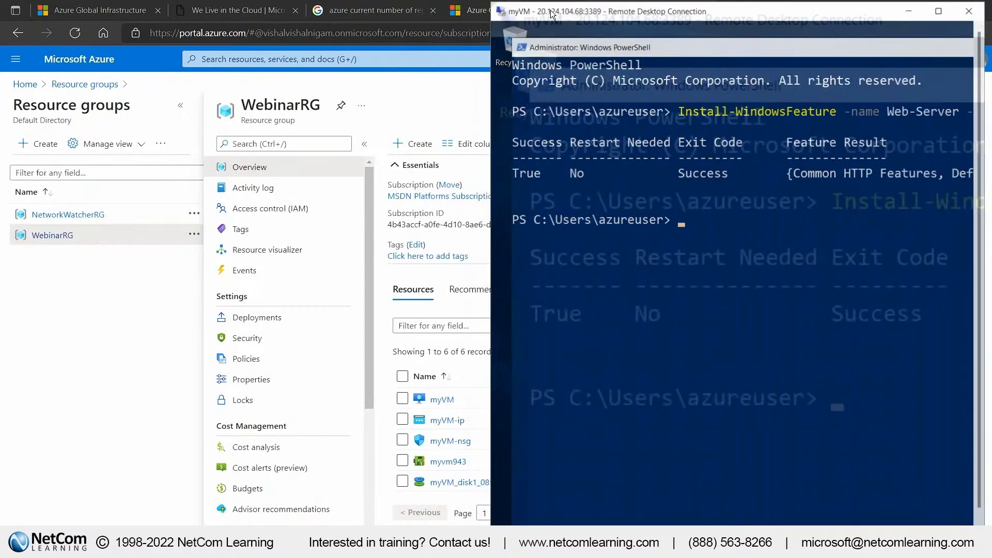
pyautogui.press('super+Right')
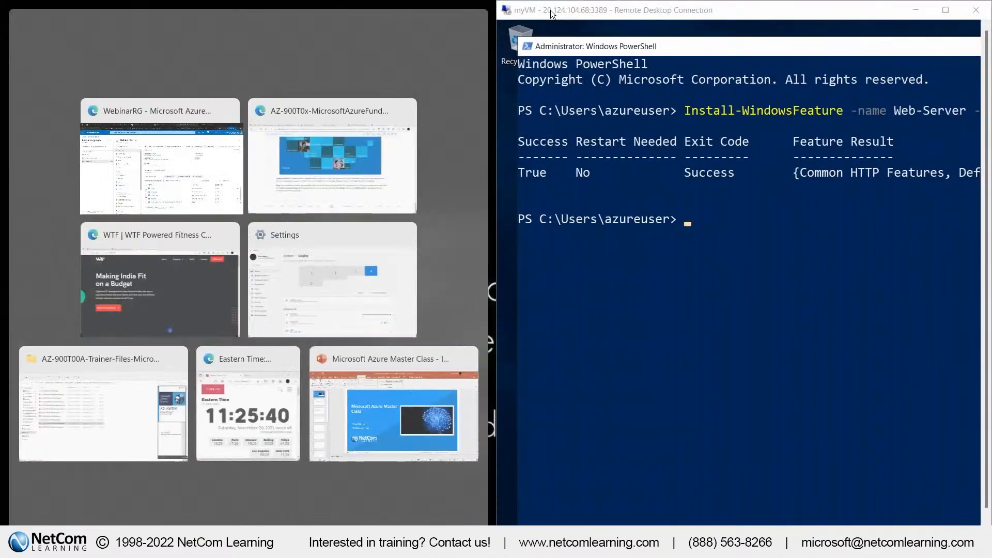
pyautogui.click(179, 153)
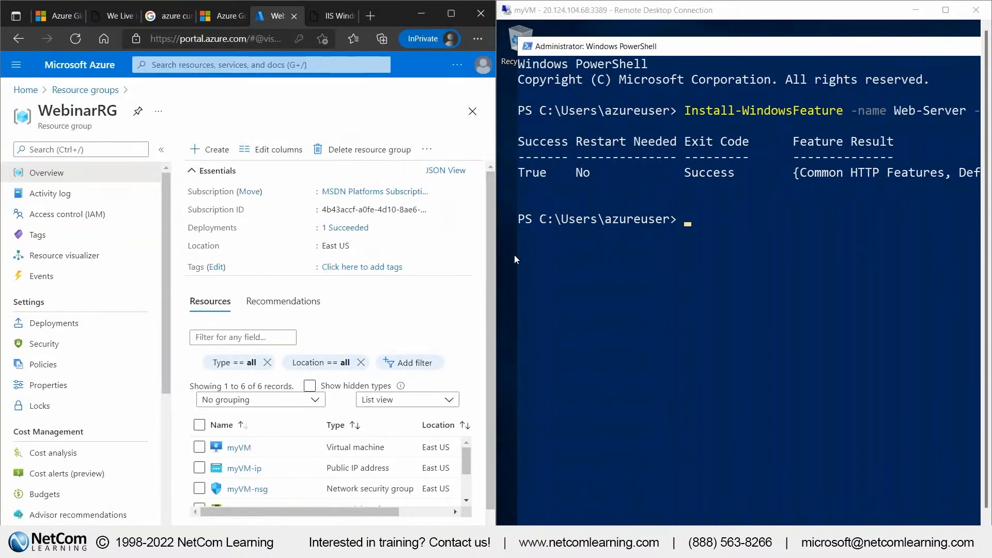
# Reopen WebinarRG from the resource groups list and request its deletion again, entering WebinarRG as confirmation
pyautogui.scroll(-1, 370, 365)
pyautogui.scroll(1, 341, 314)
pyautogui.click(85, 90)
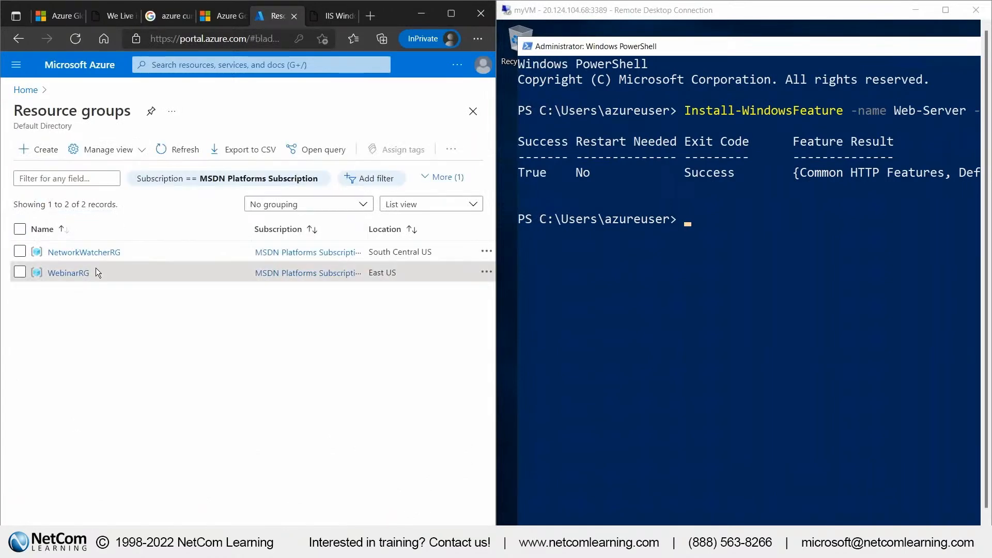
pyautogui.click(83, 273)
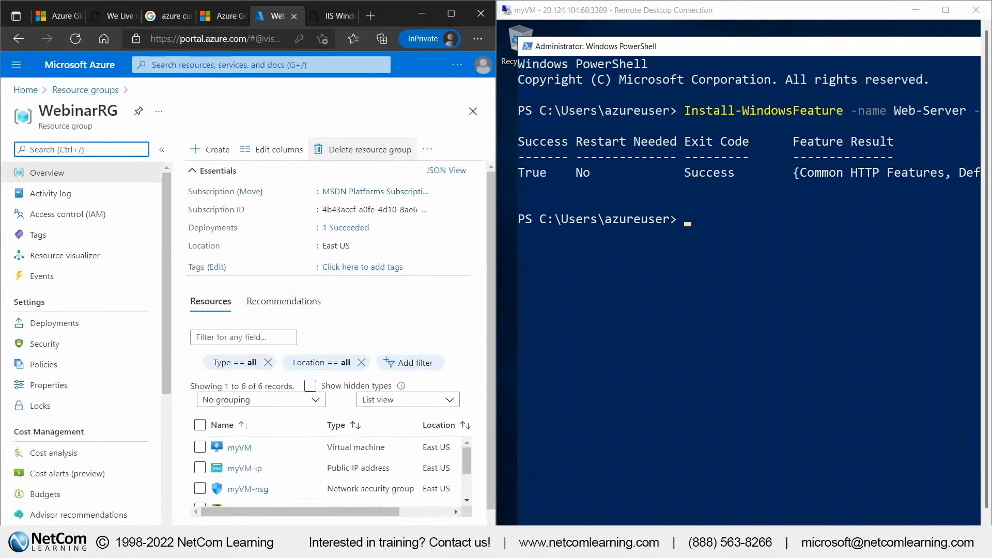
pyautogui.click(364, 149)
pyautogui.doubleClick(71, 109)
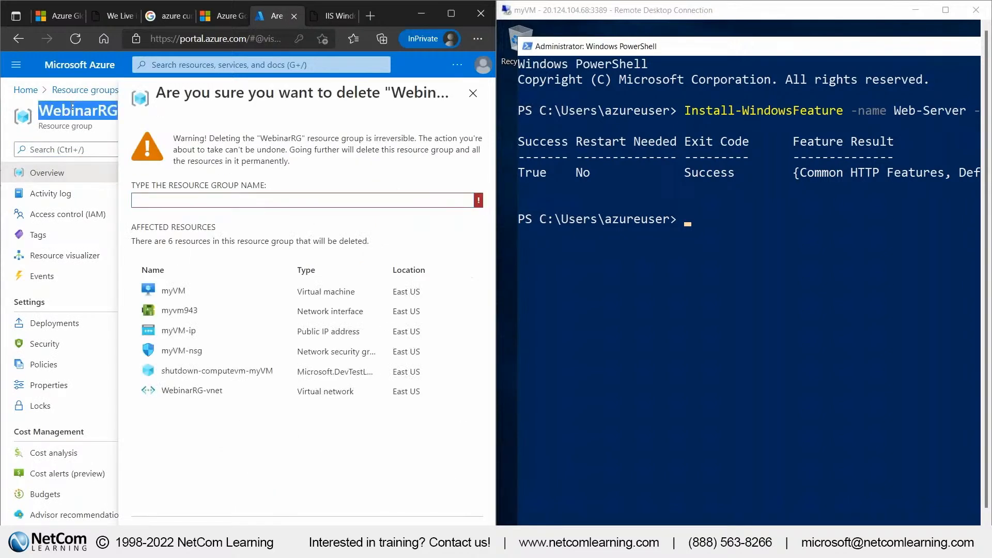
pyautogui.click(209, 201)
pyautogui.hotkey('ctrl', 'v')
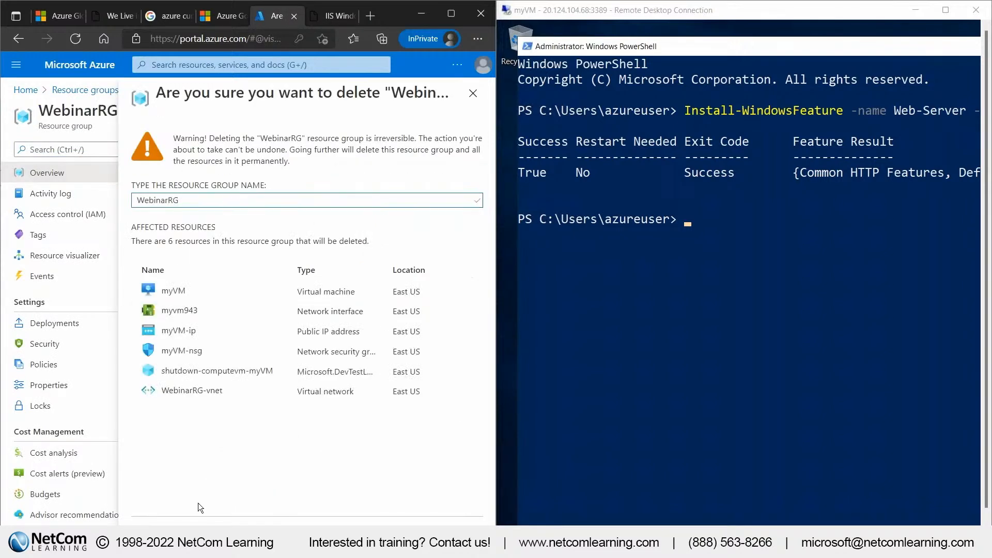
pyautogui.click(160, 532)
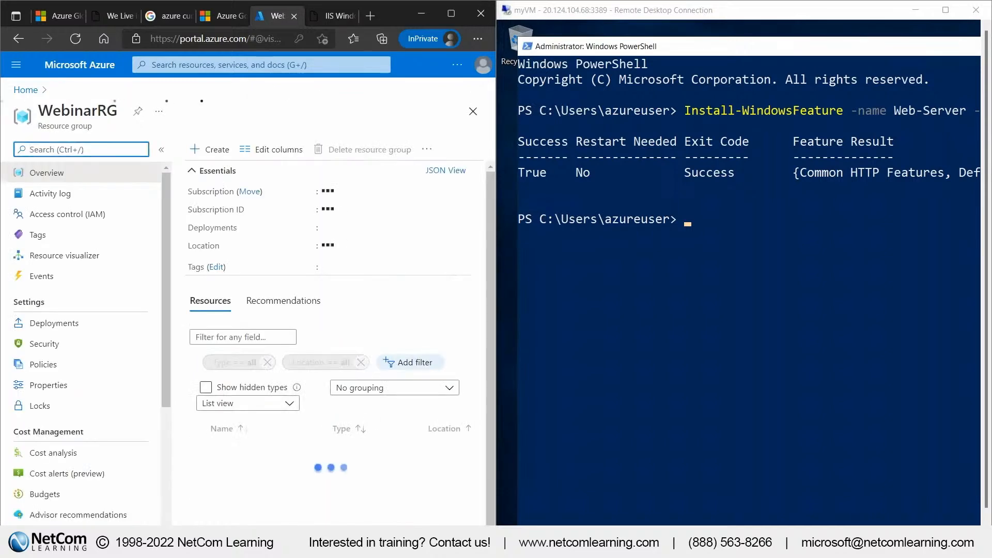
# Maximize the Azure portal window and view the list of all resources in the subscription
pyautogui.click(457, 64)
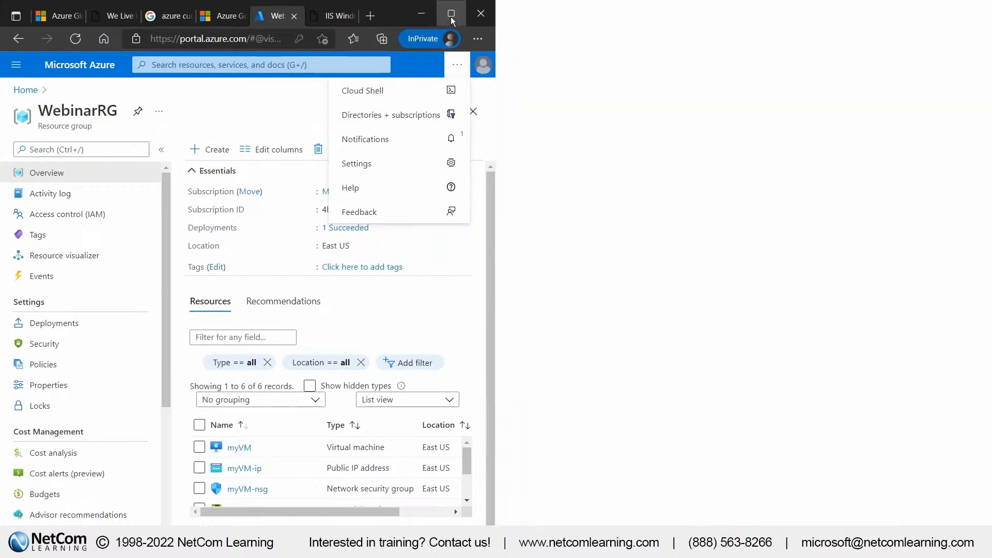
pyautogui.click(450, 13)
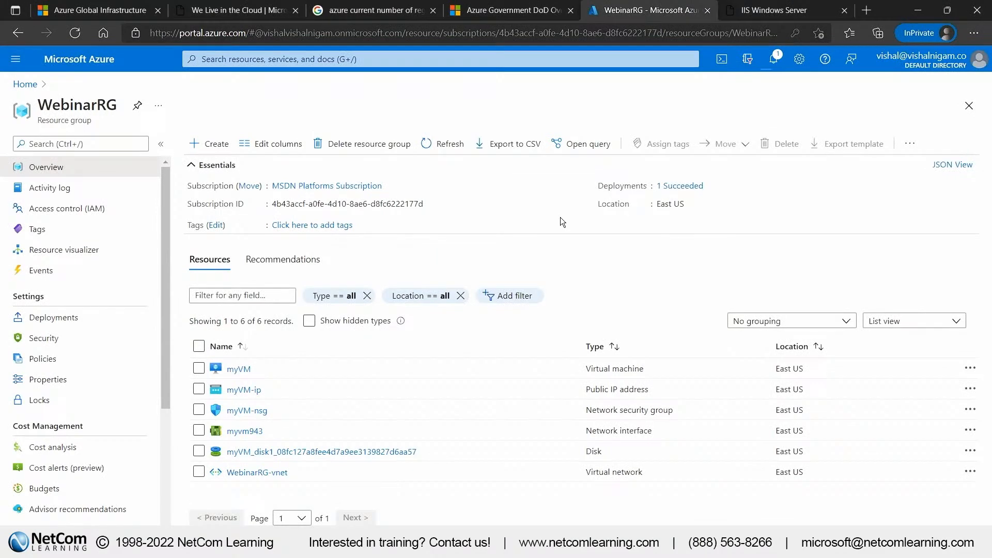
pyautogui.click(15, 59)
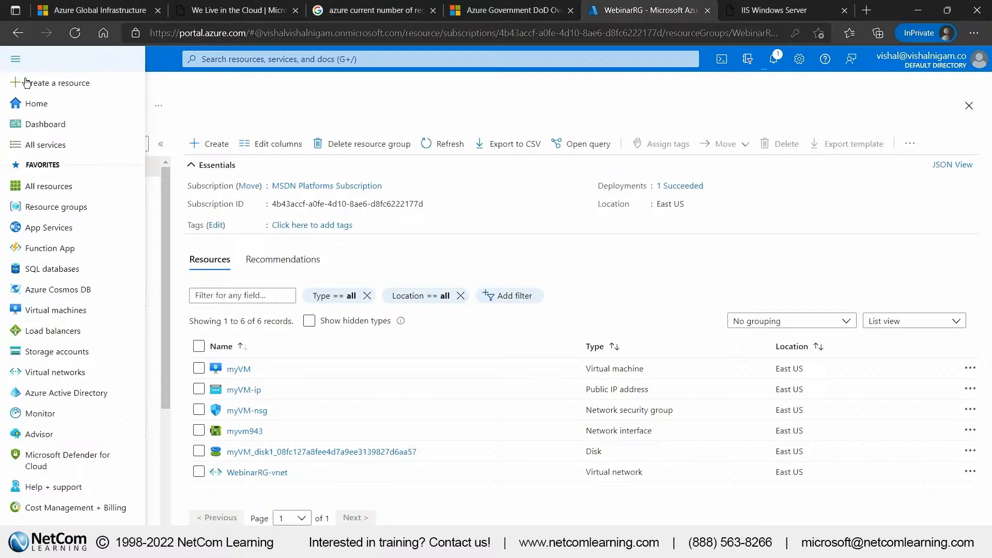
pyautogui.click(70, 184)
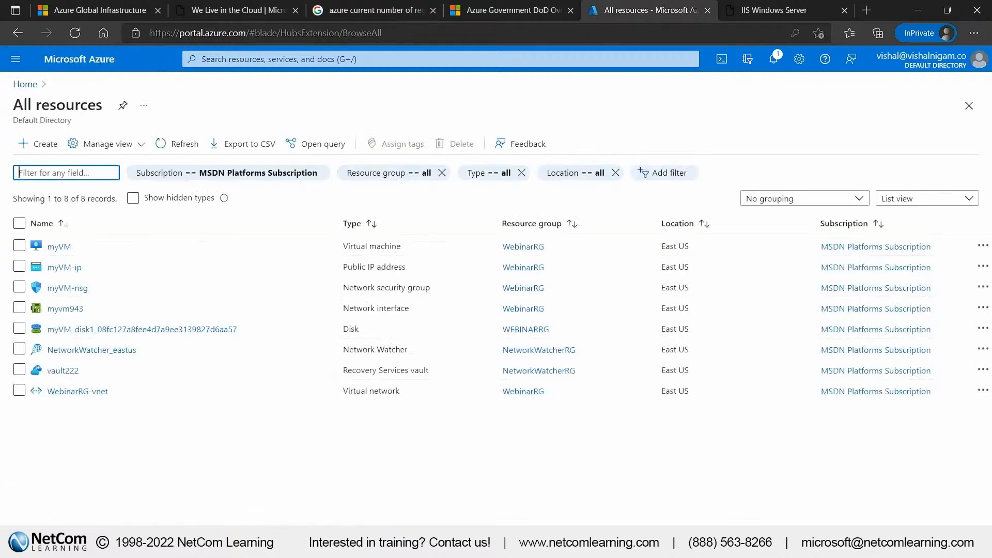
# Open the all services catalogue and examine the offerings in the Compute category
pyautogui.click(15, 59)
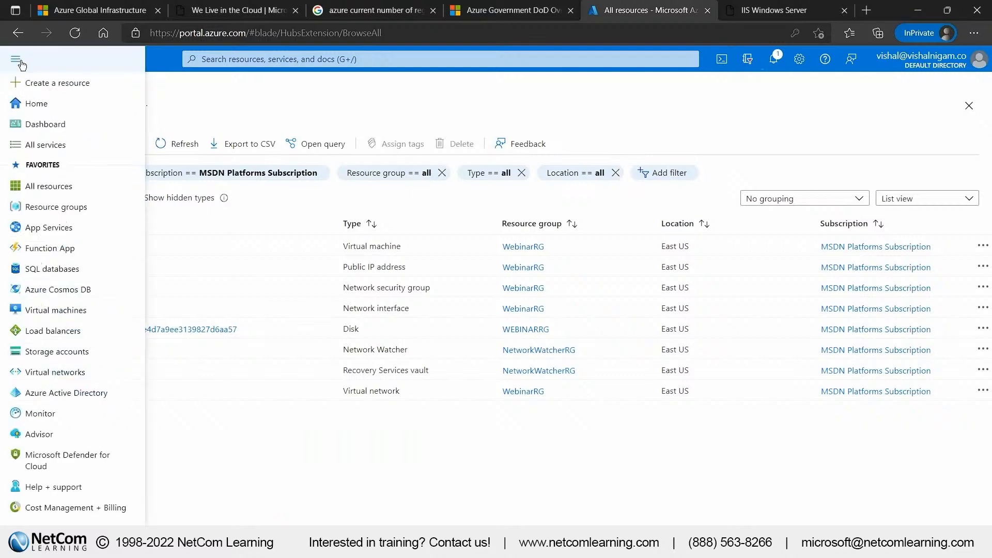
pyautogui.click(61, 146)
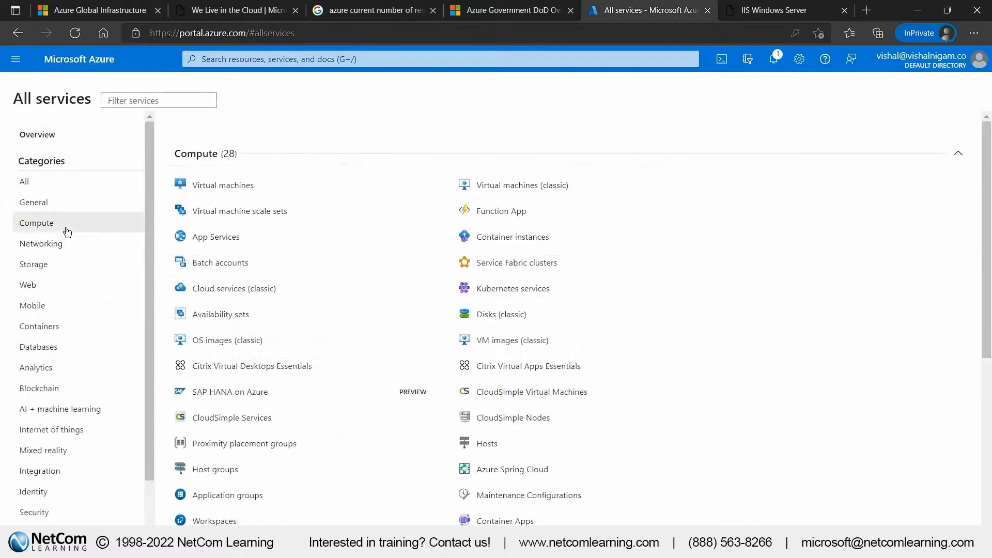
pyautogui.moveTo(581, 538); pyautogui.dragTo(194, 190)
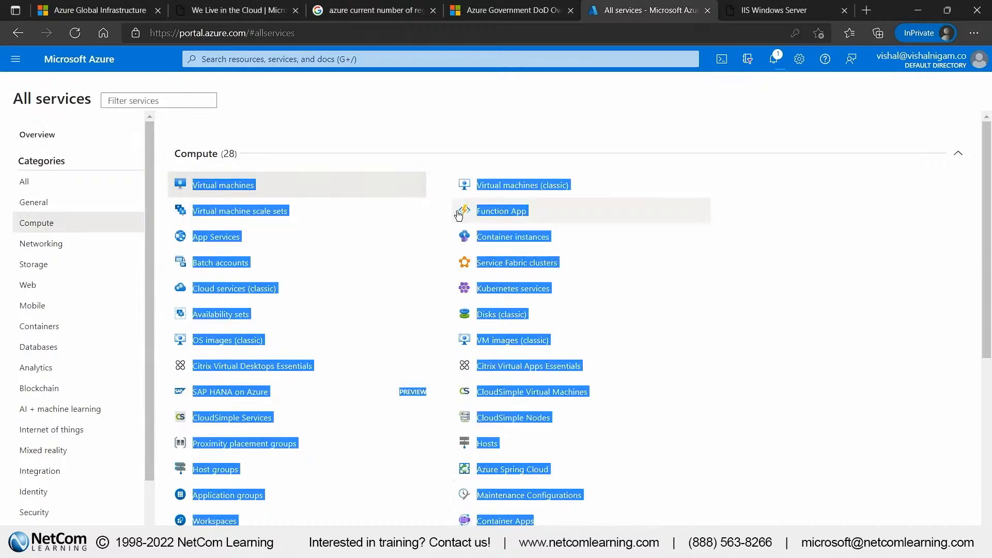
pyautogui.click(343, 135)
pyautogui.moveTo(265, 193)
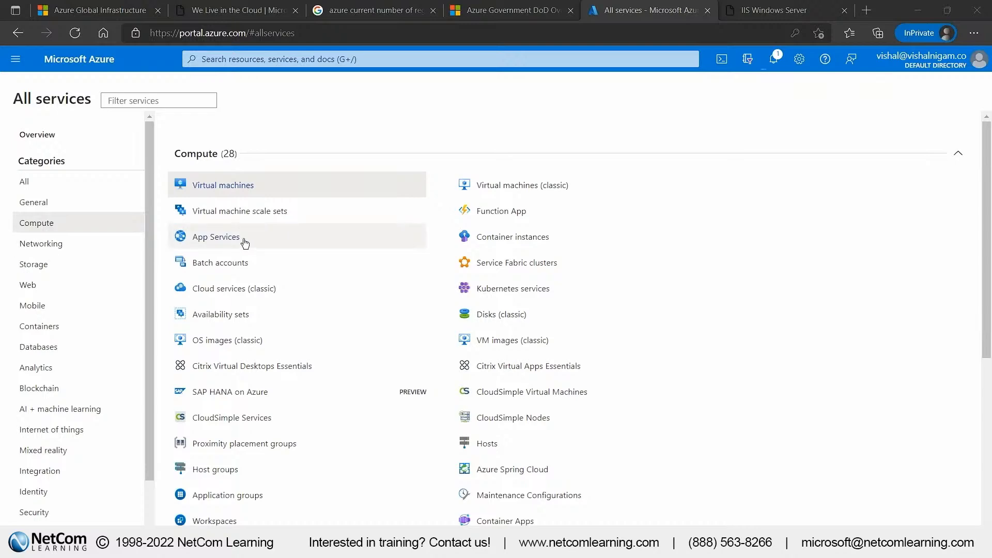
# Open App Services from the Compute category and bring up its product information page
pyautogui.moveTo(259, 243); pyautogui.dragTo(226, 243)
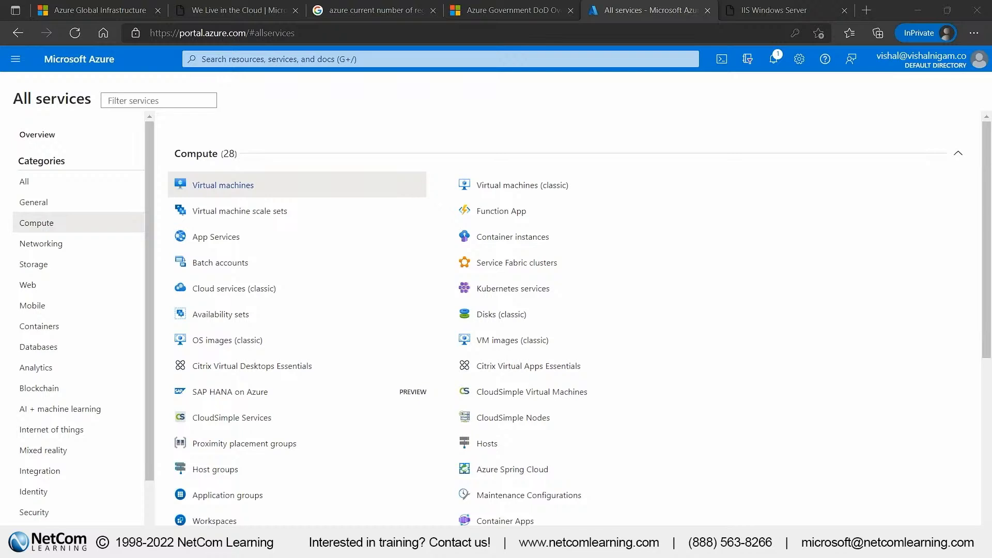
pyautogui.click(208, 238)
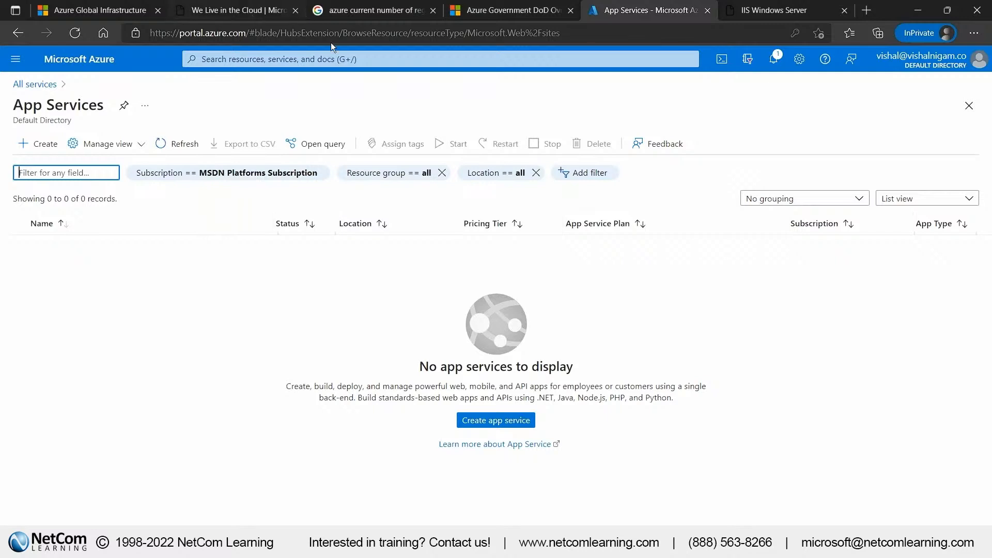
pyautogui.click(498, 444)
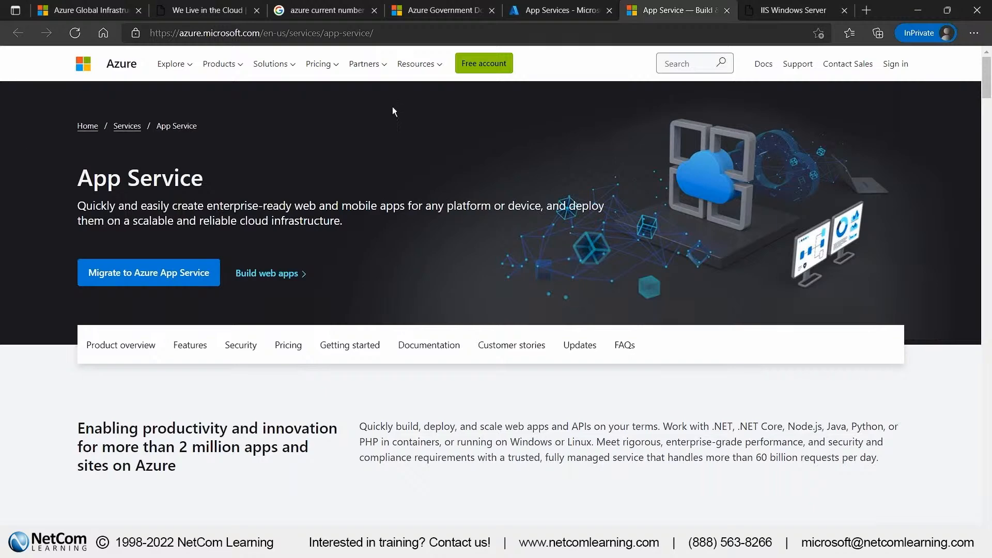
# Return to the portal, start a new web app and create the resource group MyDockerWebApp1435 for it
pyautogui.click(550, 12)
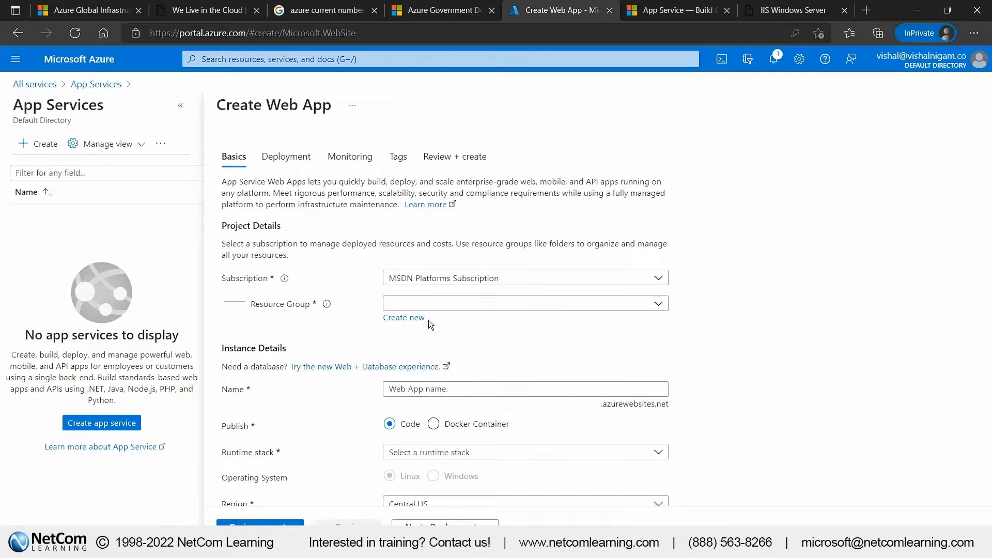
pyautogui.click(411, 318)
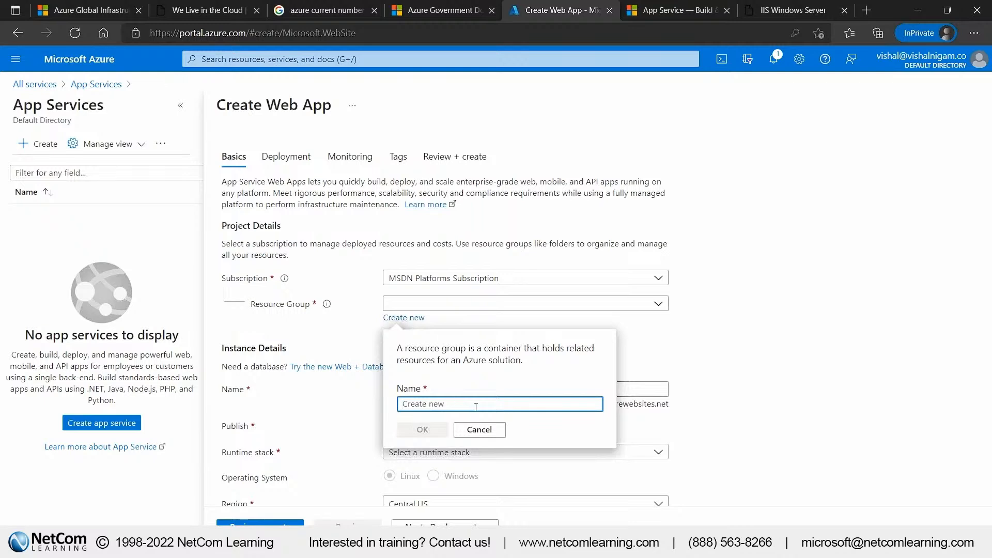
pyautogui.write('MyDokcer')
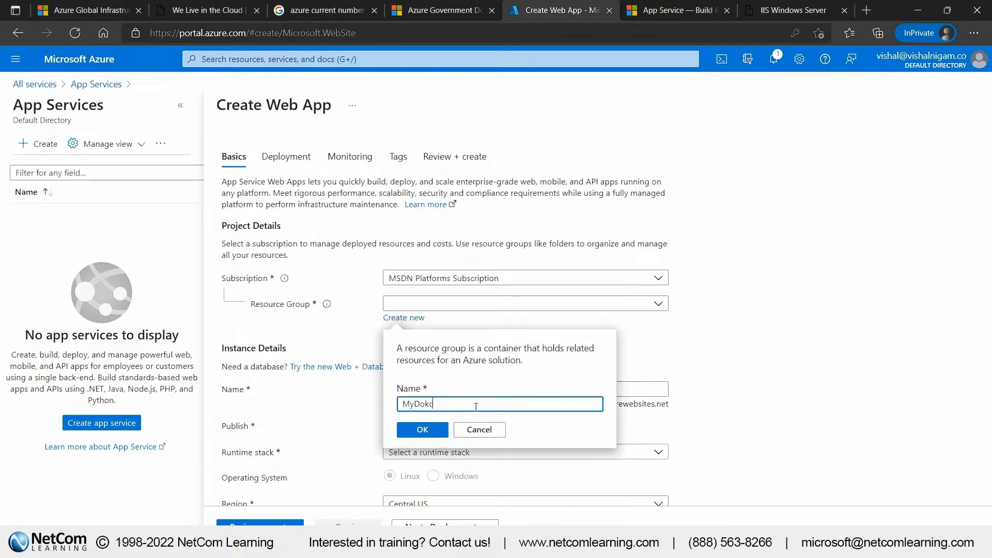
pyautogui.press('BackSpace')
pyautogui.press('BackSpace')
pyautogui.press('BackSpace')
pyautogui.press('BackSpace')
pyautogui.write('ckerWebApp1435')
pyautogui.click(422, 430)
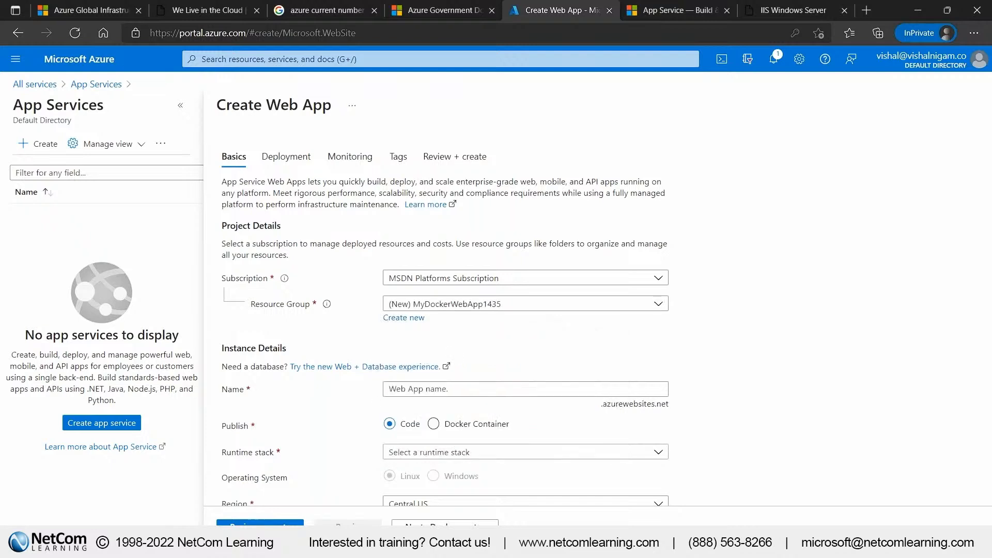
# Name the web app MyDockerapp1435 and set it to publish as a Docker Container
pyautogui.scroll(-1, 382, 314)
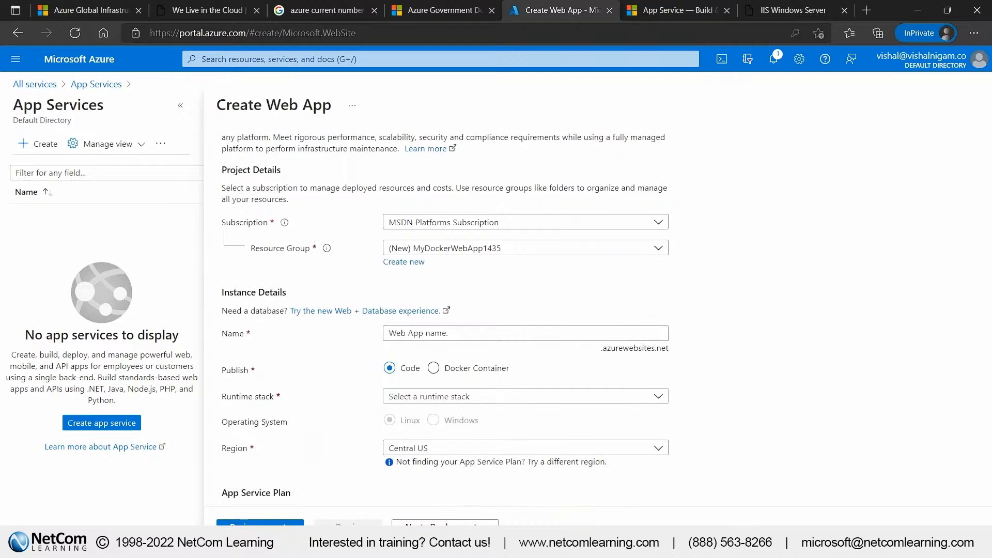
pyautogui.click(420, 333)
pyautogui.write('MyDokcer')
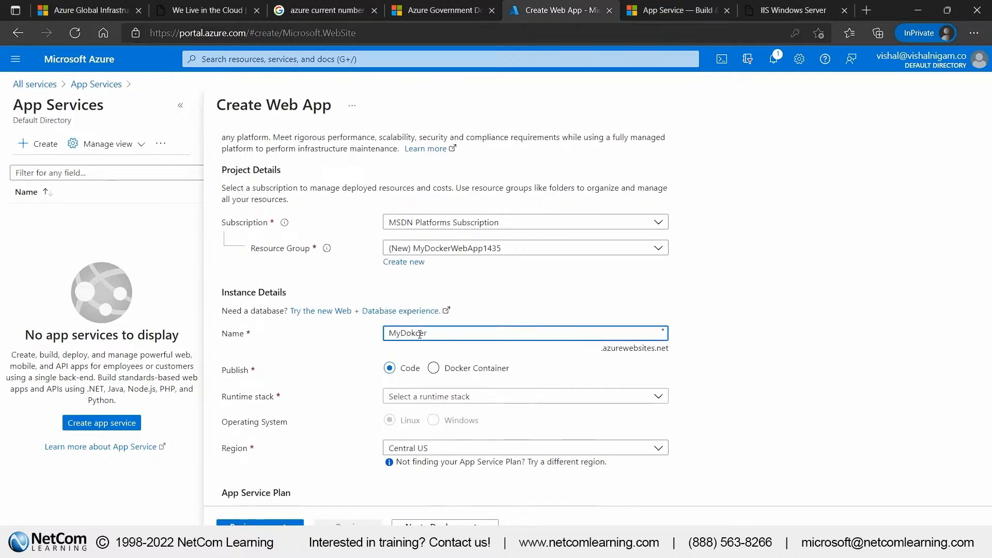
pyautogui.press('BackSpace')
pyautogui.press('BackSpace')
pyautogui.press('BackSpace')
pyautogui.press('BackSpace')
pyautogui.write('ckerapp1435')
pyautogui.click(743, 277)
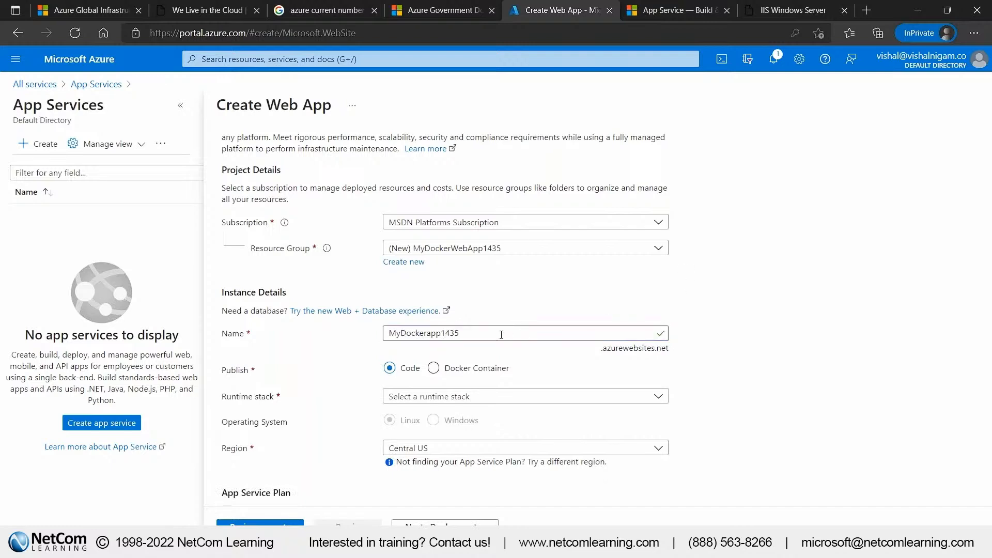
pyautogui.click(434, 368)
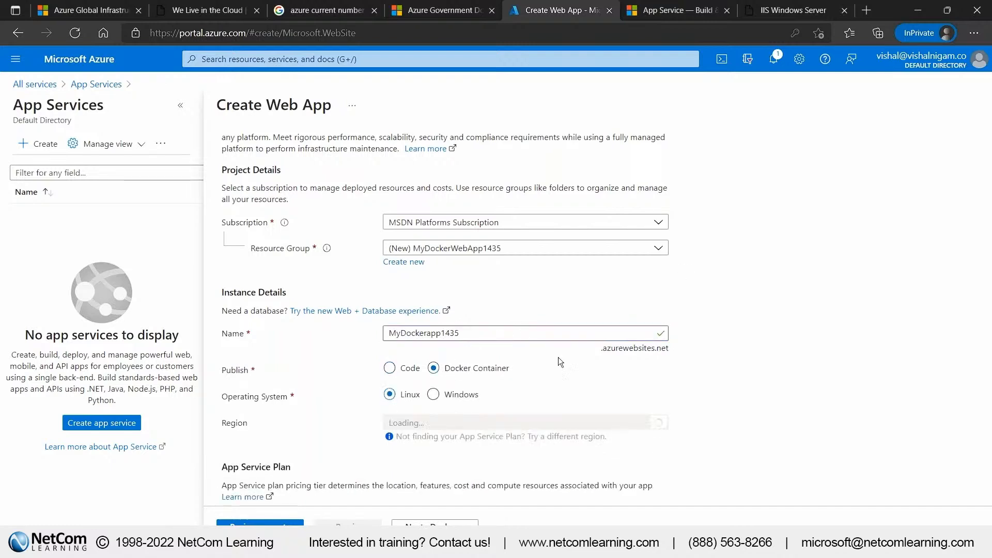
# Set the web app's region to East US
pyautogui.scroll(-2, 558, 357)
pyautogui.scroll(-3, 558, 358)
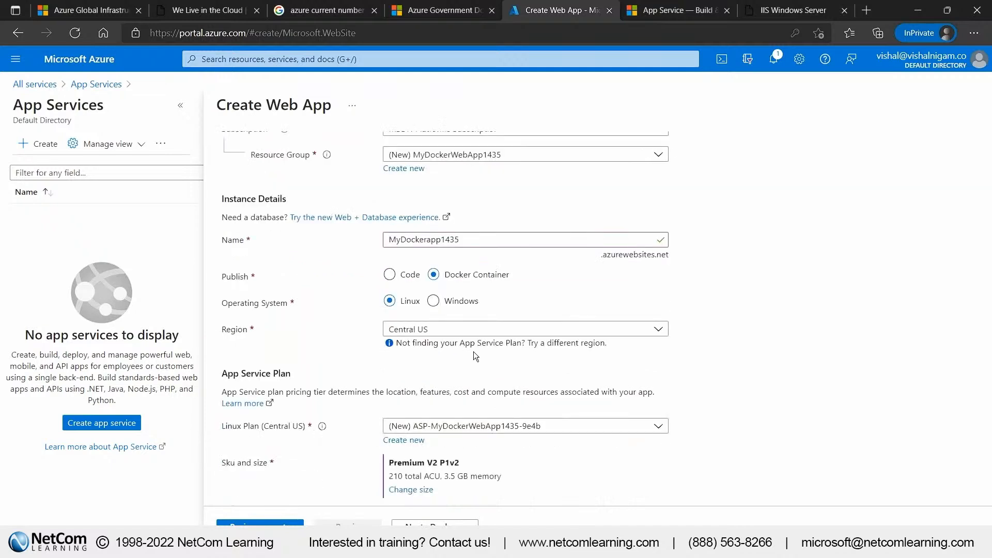
pyautogui.click(465, 330)
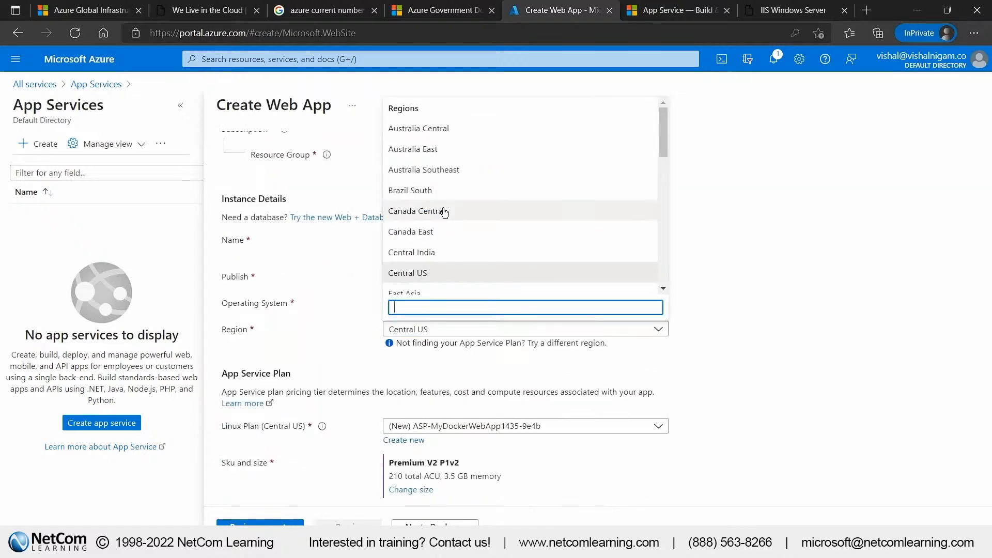
pyautogui.scroll(-3, 441, 231)
pyautogui.click(421, 255)
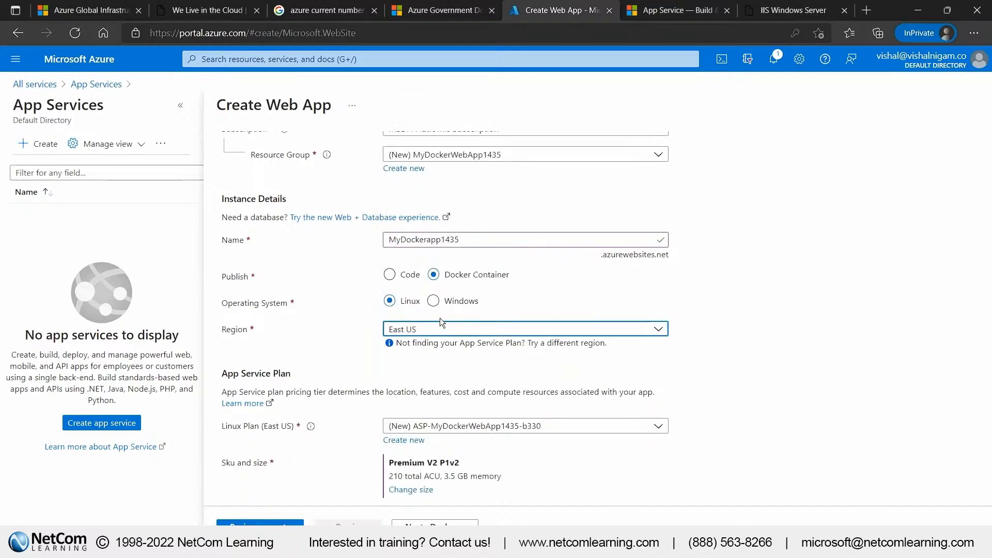
pyautogui.scroll(-1, 440, 319)
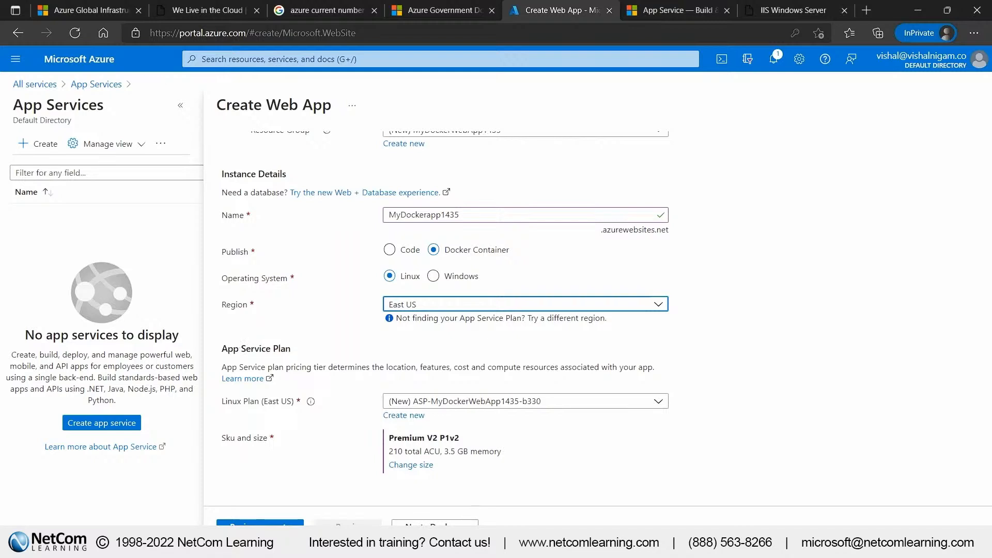
# Configure the web app's Docker settings to use Docker Hub as image source with the image mcr.microsoft.com/azuredocs/aci-helloworld
pyautogui.click(435, 523)
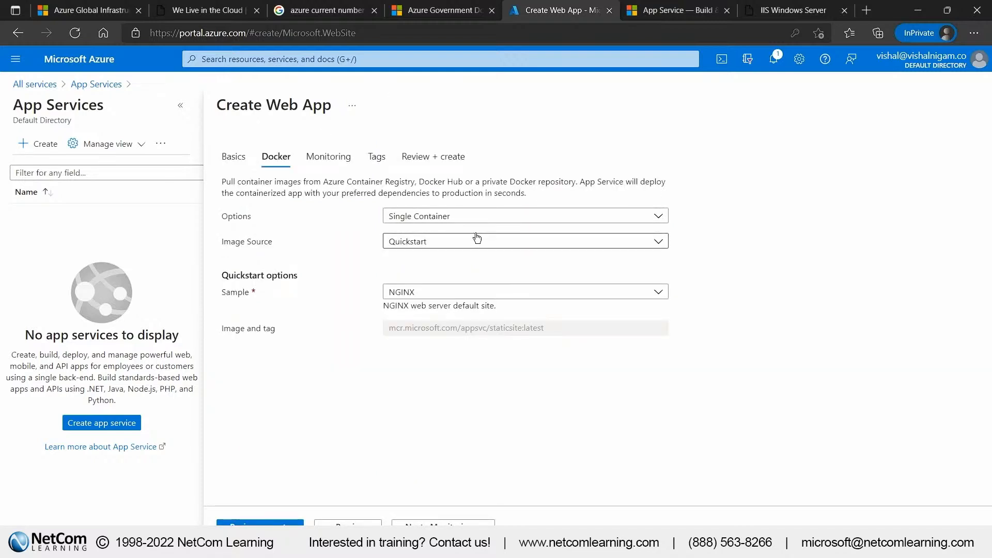
pyautogui.click(447, 244)
pyautogui.click(430, 300)
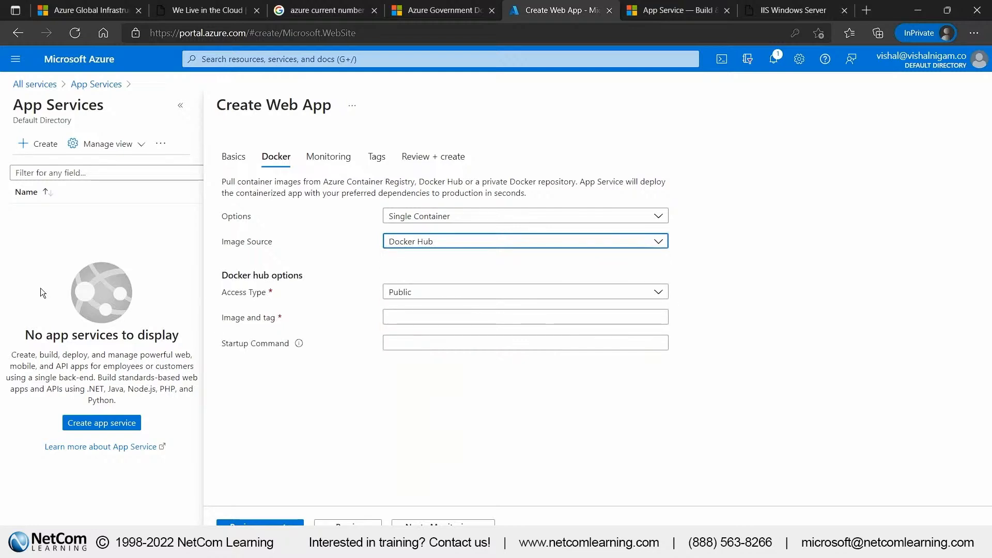
pyautogui.click(456, 314)
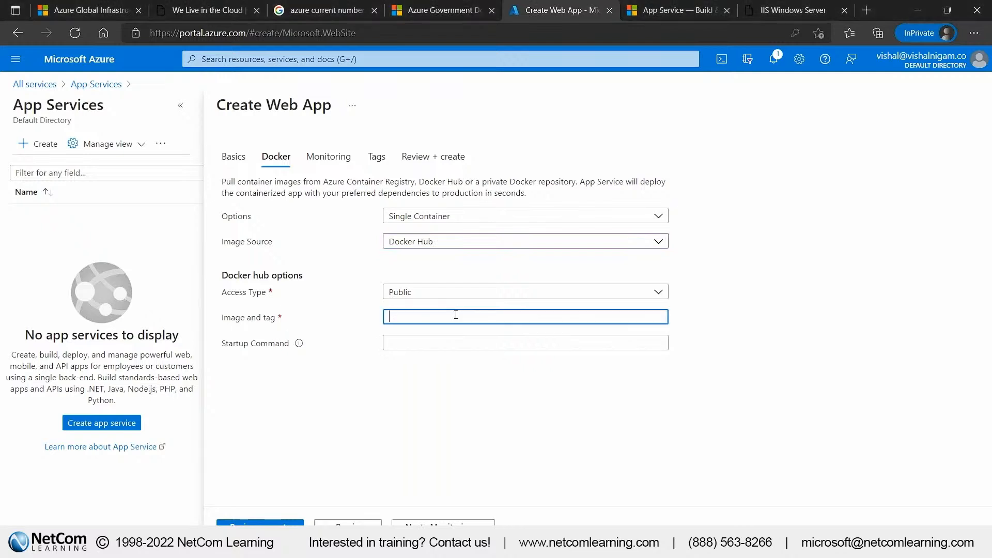
pyautogui.write('mcr.microsoft.com/azuredocs/aci-helloworld')
pyautogui.click(474, 426)
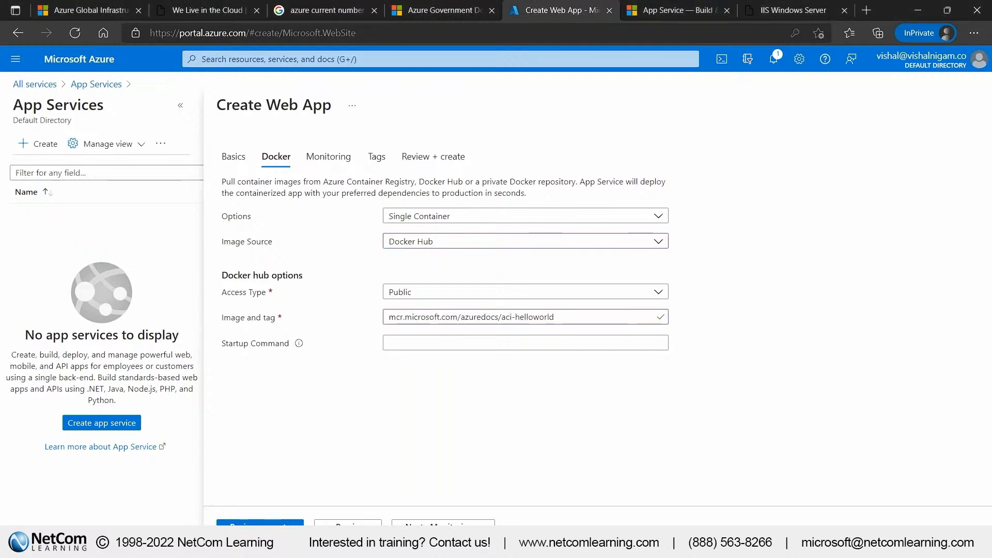
# Keep the default monitoring settings, review the web app configuration and create the app
pyautogui.click(449, 522)
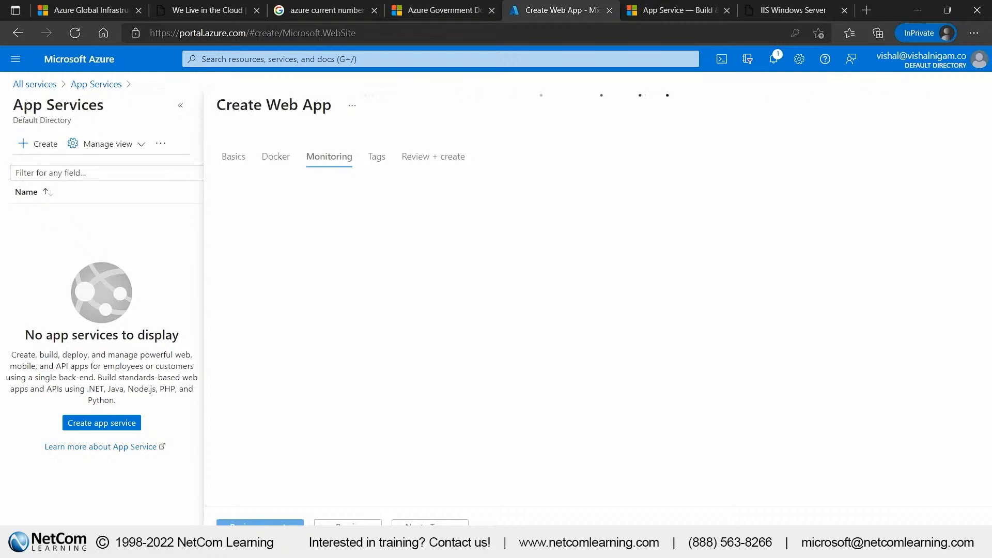
pyautogui.click(274, 523)
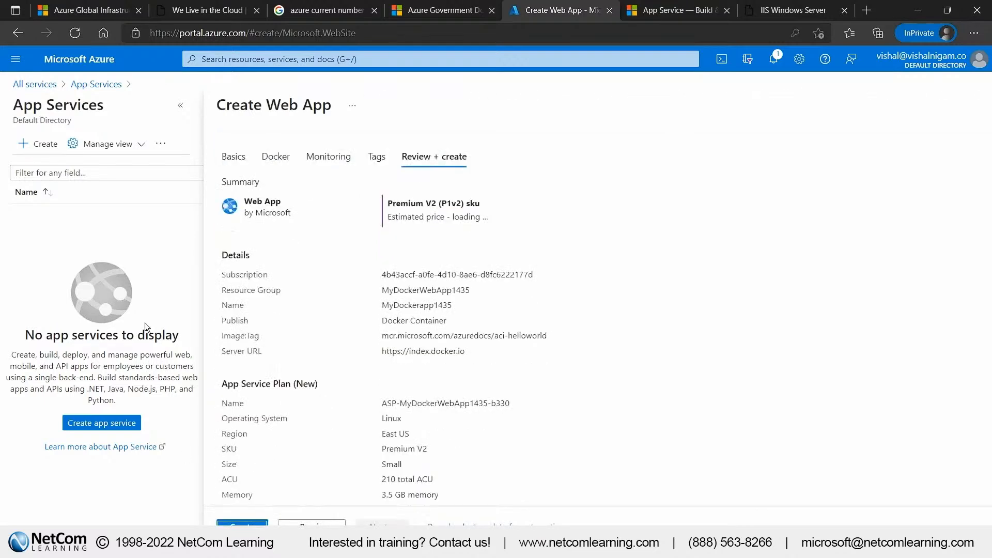
pyautogui.click(242, 528)
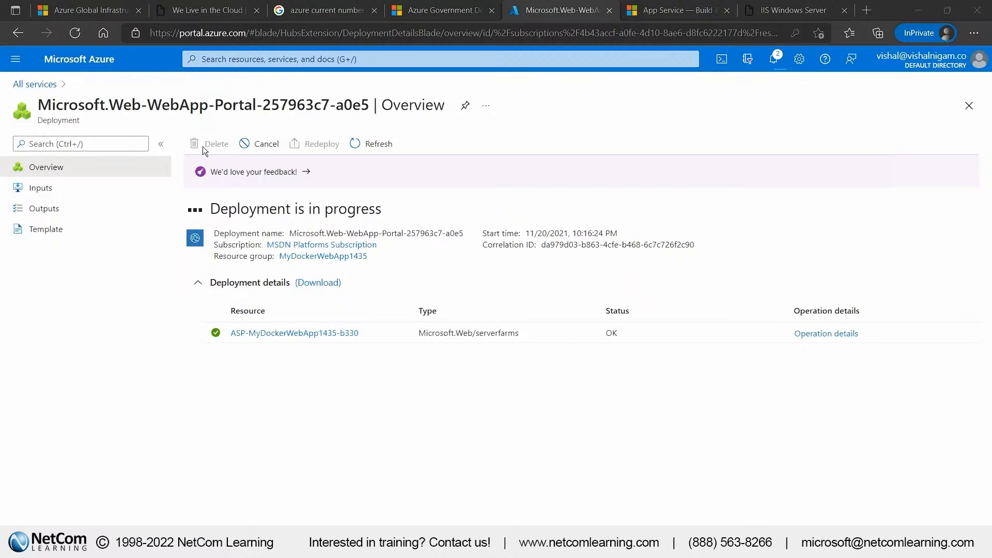
# Follow the deployment, open the deployed web app's resource and visit its URL
pyautogui.moveTo(213, 205); pyautogui.dragTo(395, 221)
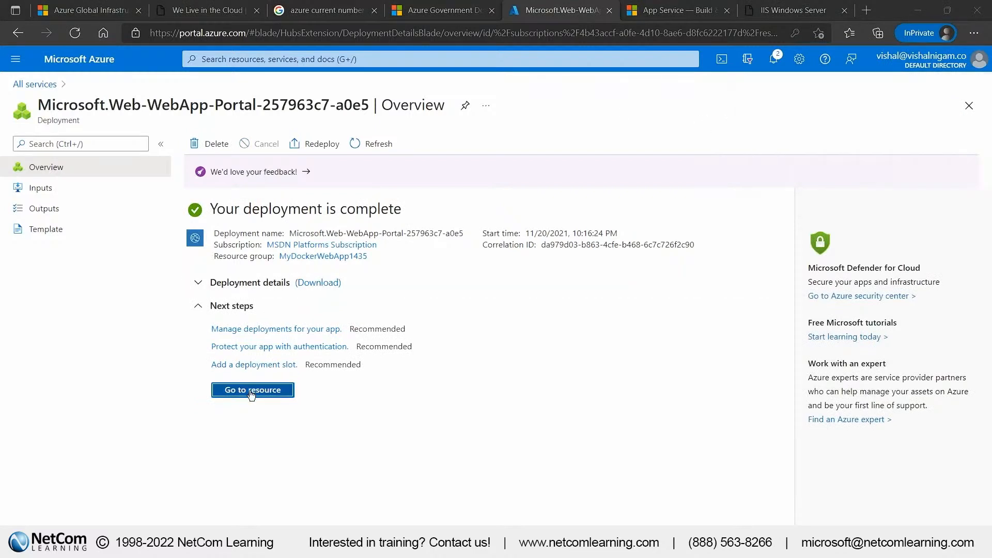
pyautogui.click(279, 388)
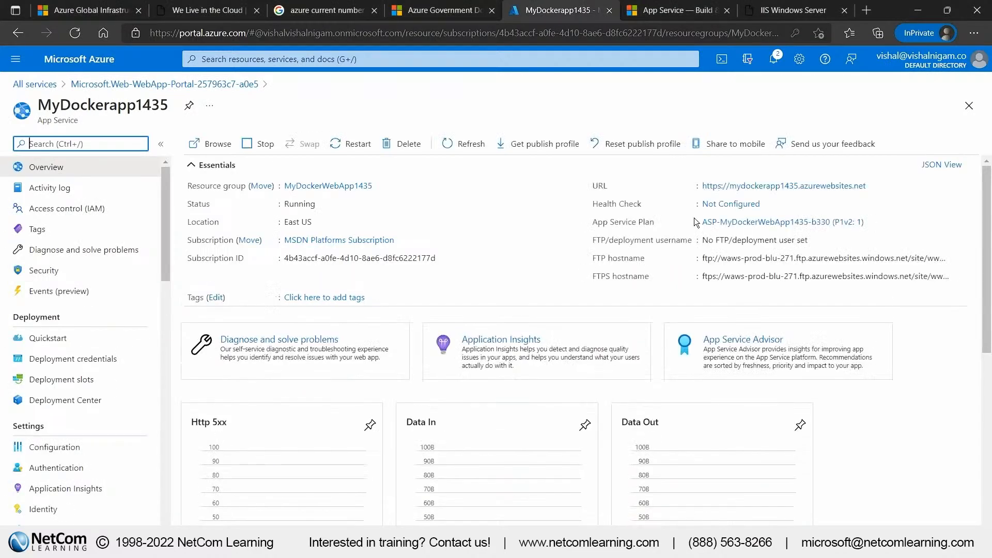
pyautogui.click(809, 186)
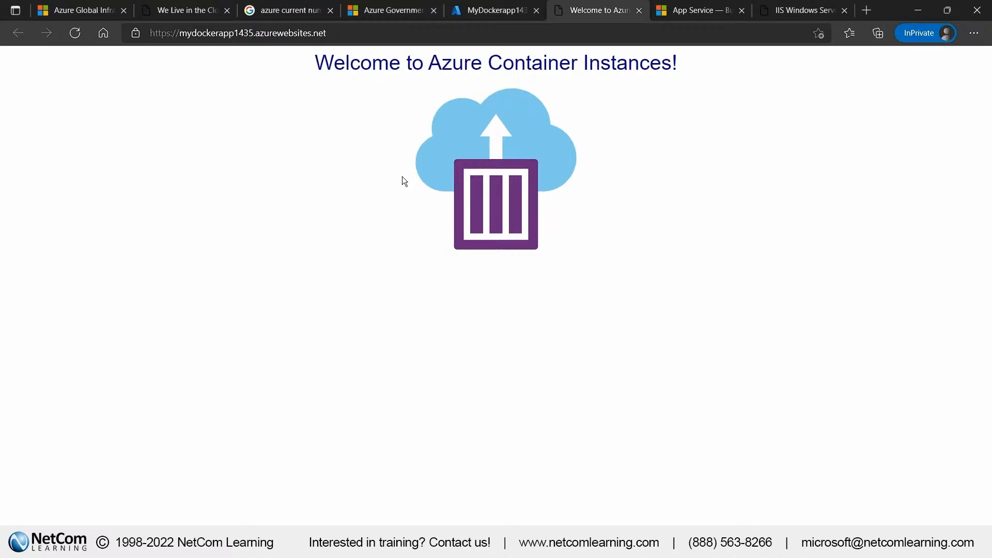
# Return to the portal and start creating a container instance from the Compute category of all services
pyautogui.click(486, 8)
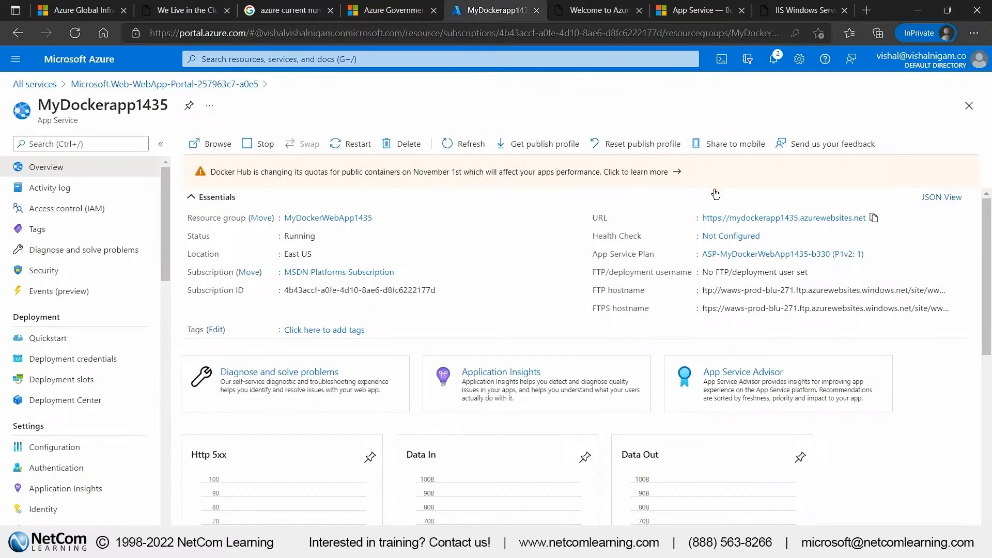
pyautogui.click(21, 40)
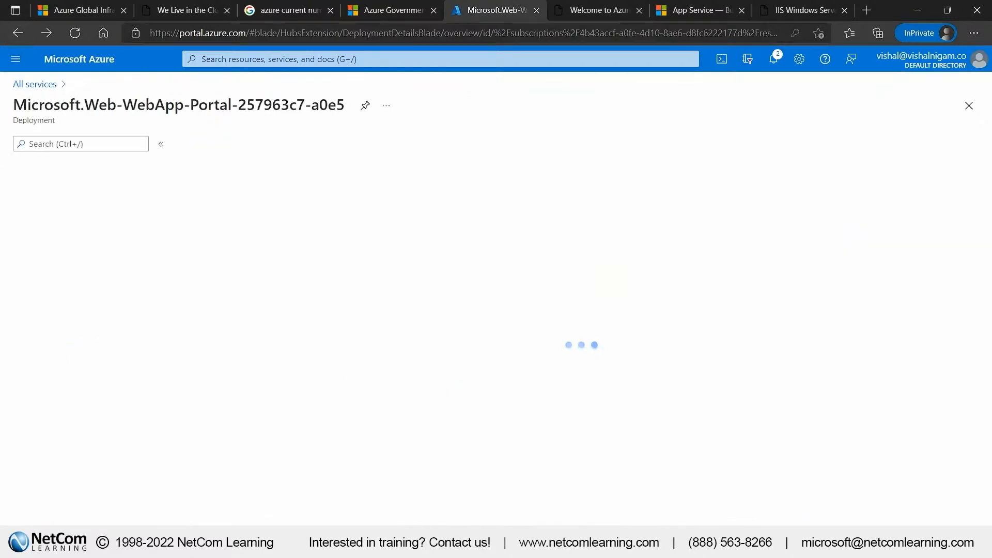
pyautogui.click(15, 60)
pyautogui.click(53, 143)
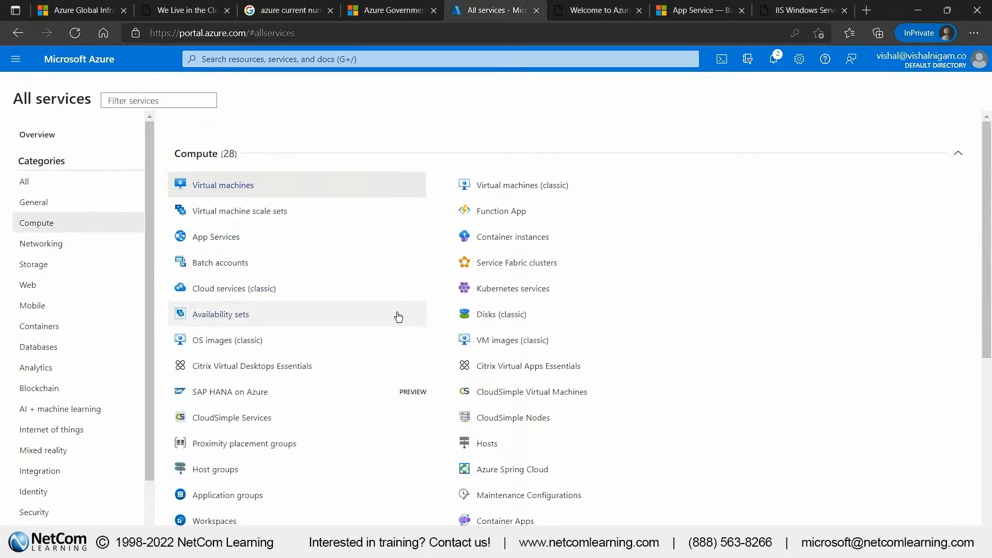
pyautogui.scroll(-1, 366, 295)
pyautogui.scroll(-3, 366, 295)
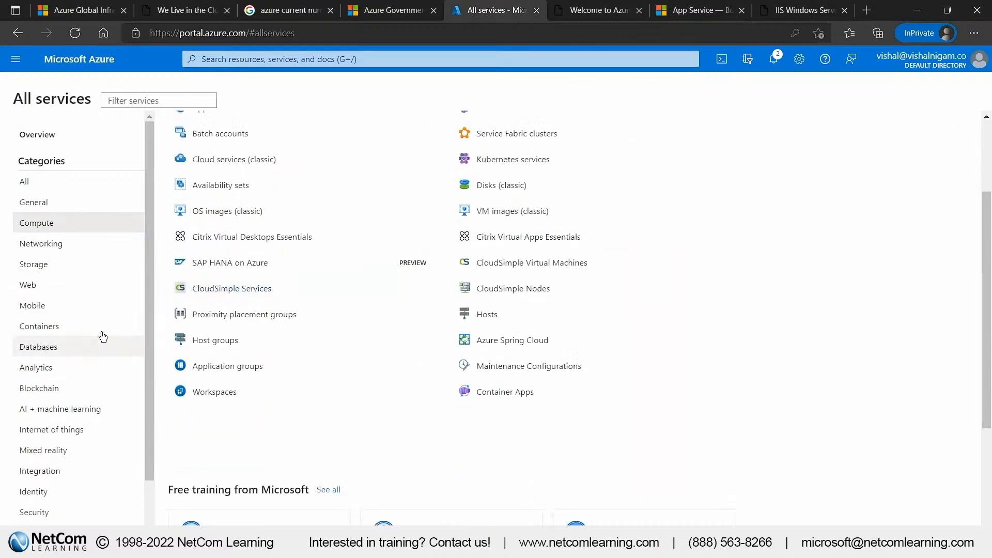
pyautogui.scroll(4, 294, 212)
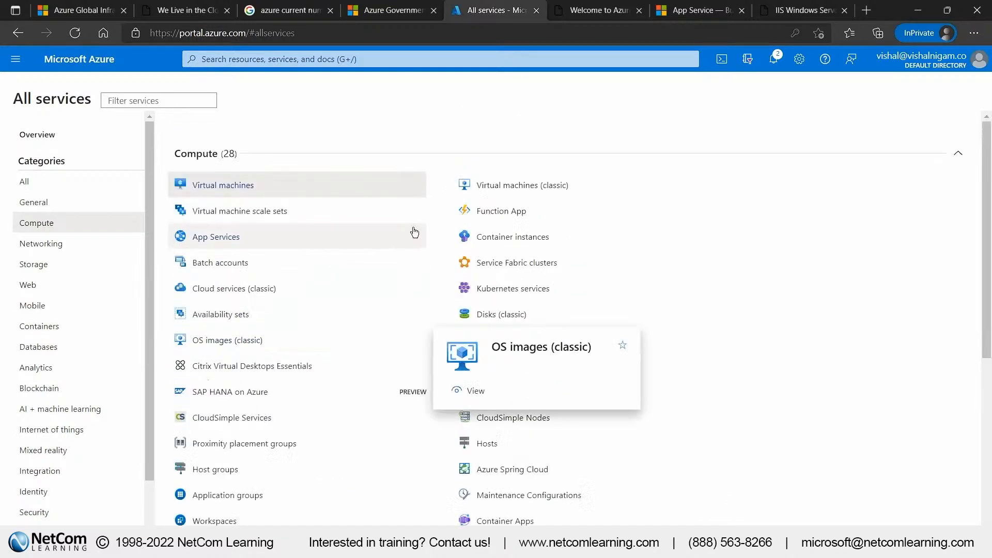
pyautogui.click(511, 233)
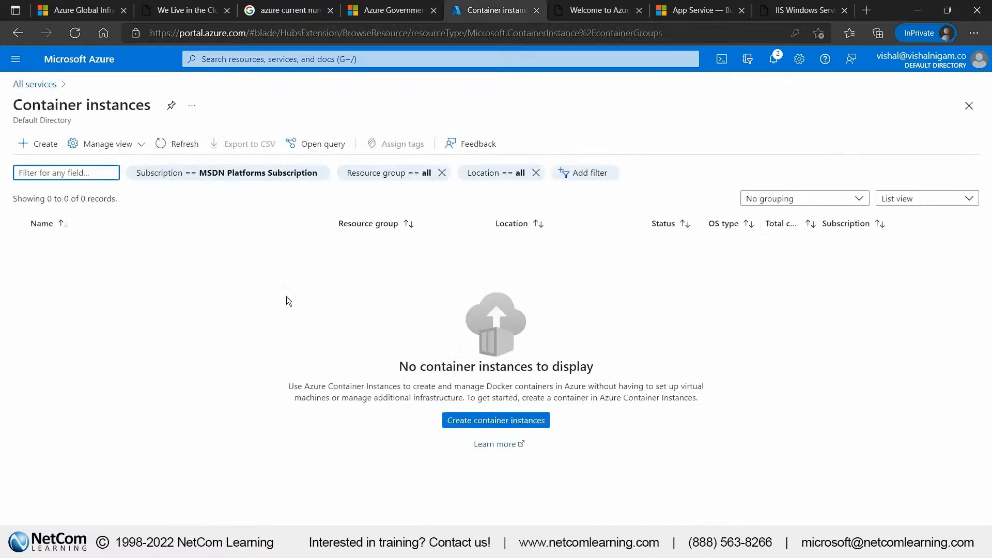
pyautogui.click(41, 146)
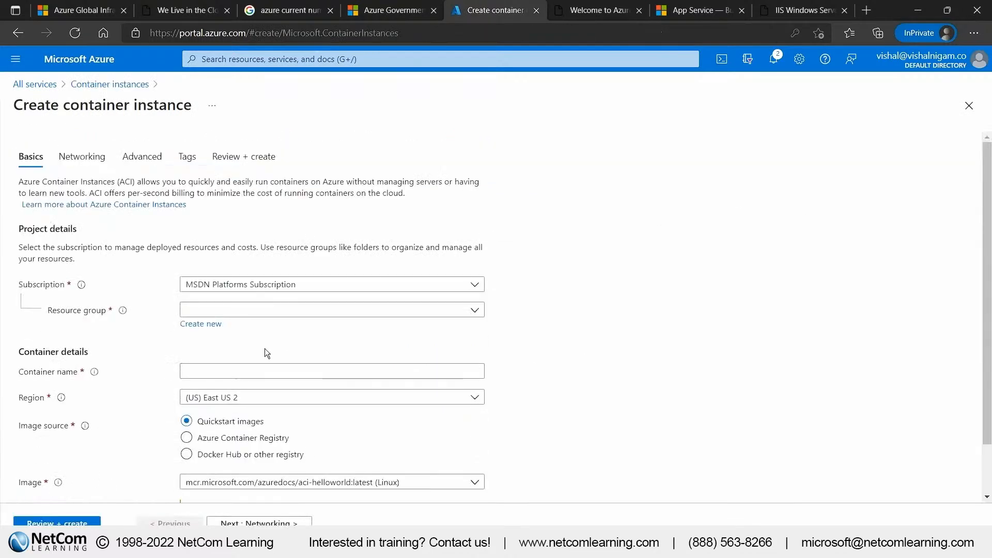
# Assign the container instance to the resource group MyDockerWebApp1435 and name it mynewcontainer
pyautogui.click(299, 312)
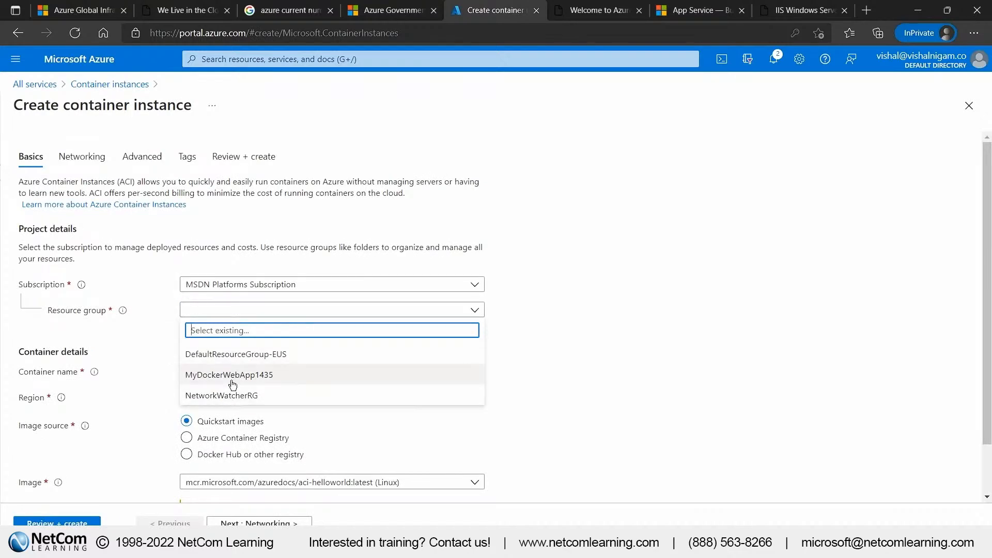
pyautogui.click(242, 372)
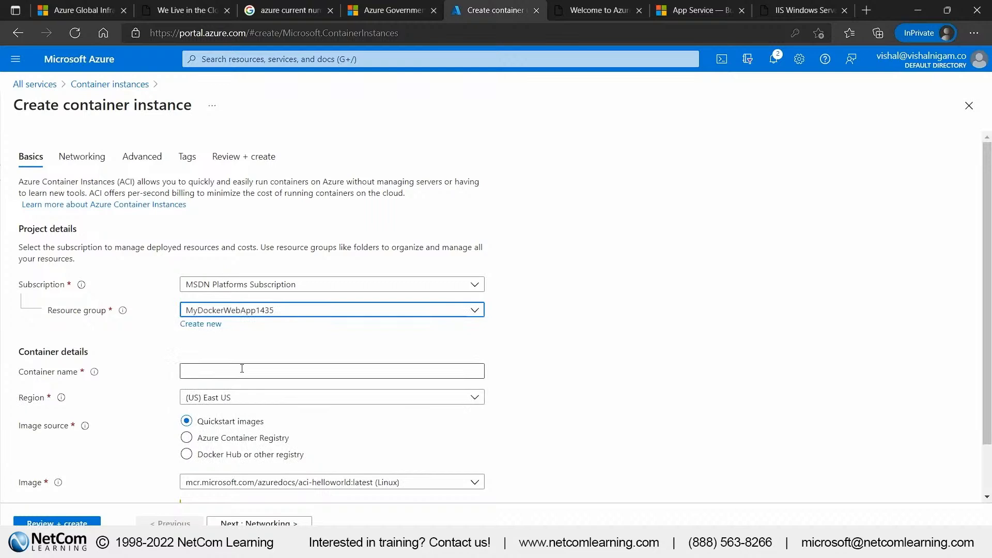
pyautogui.click(241, 369)
pyautogui.write('my')
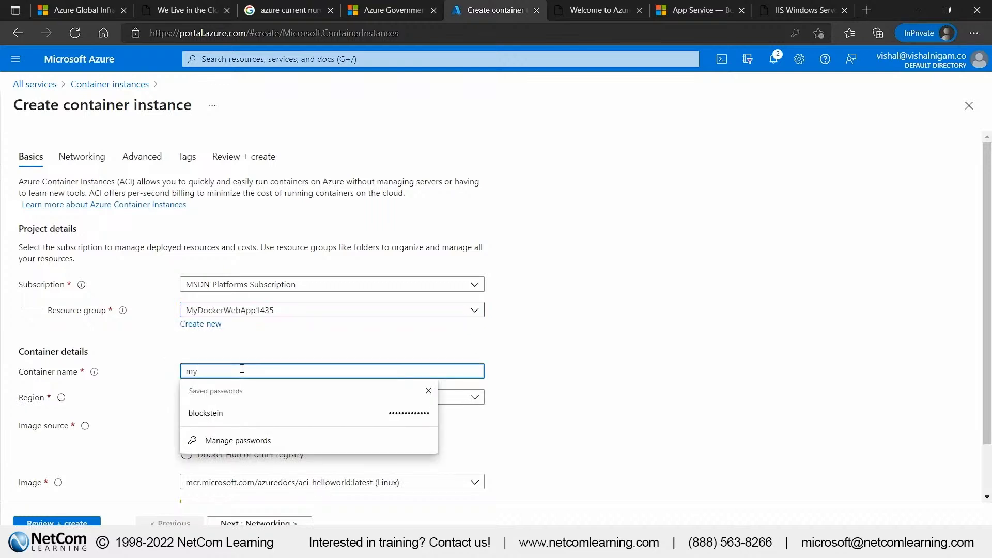
pyautogui.write('newcontainer')
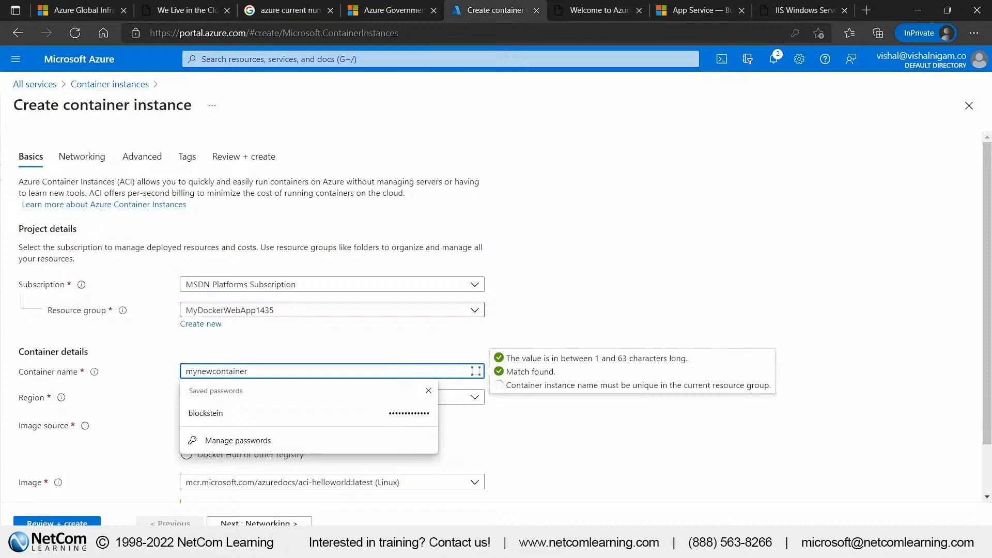
pyautogui.click(517, 302)
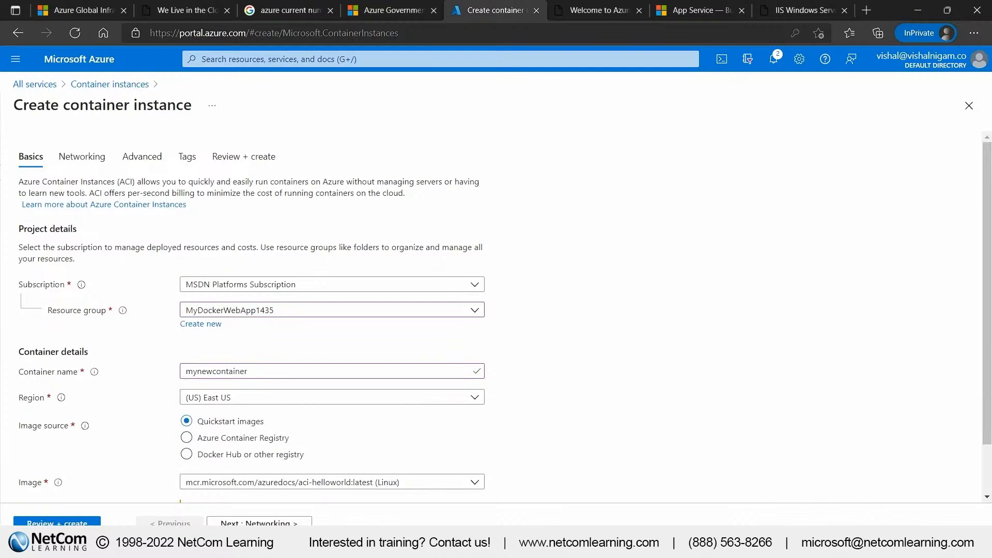
# Set the container's image source to Docker Hub or other registry, with the image mcr.microsoft.com/azuredocs/aci-helloworld
pyautogui.scroll(-1, 310, 399)
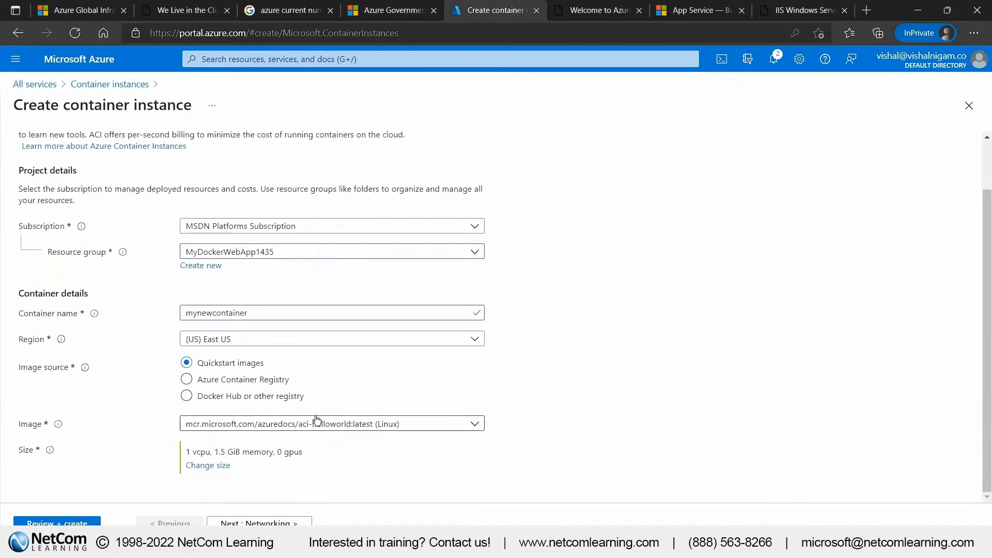
pyautogui.click(247, 394)
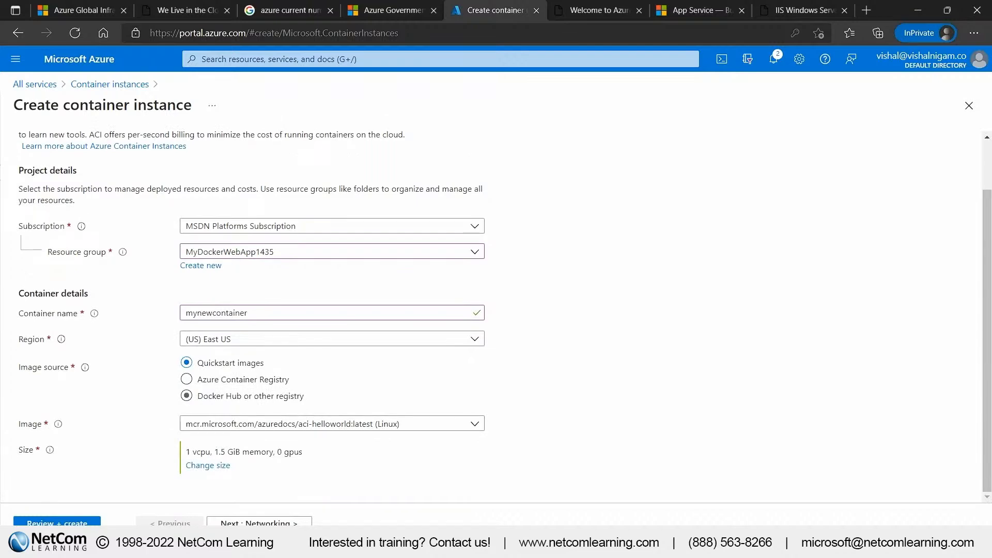
pyautogui.click(318, 451)
pyautogui.write('mcr.microsoft.com/azuredocs/aci-helloworld')
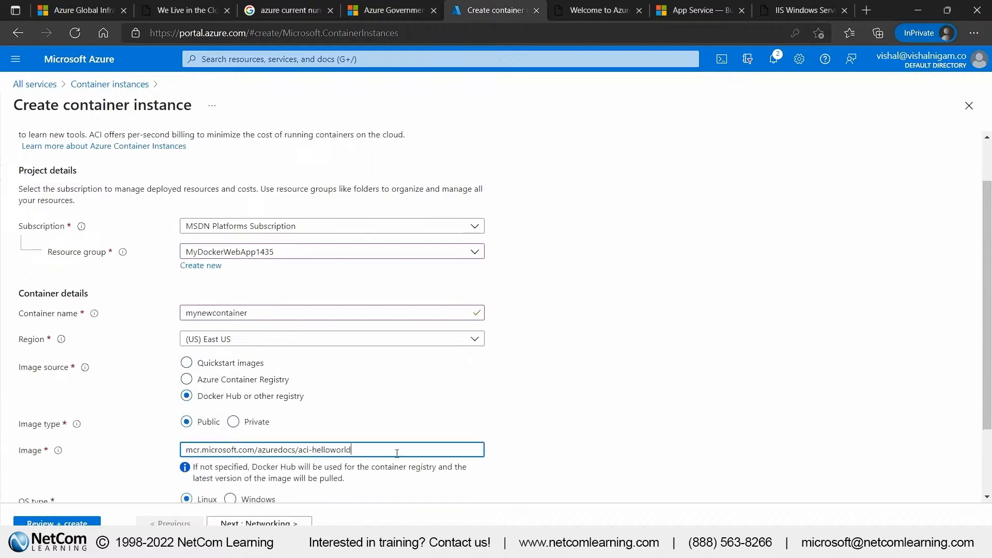
pyautogui.scroll(-2, 525, 416)
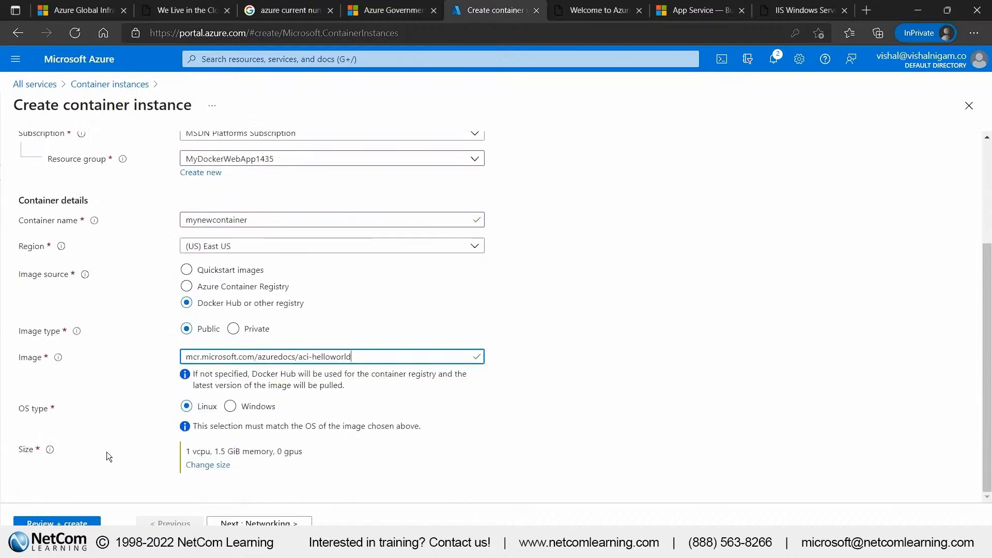
pyautogui.scroll(2, 517, 420)
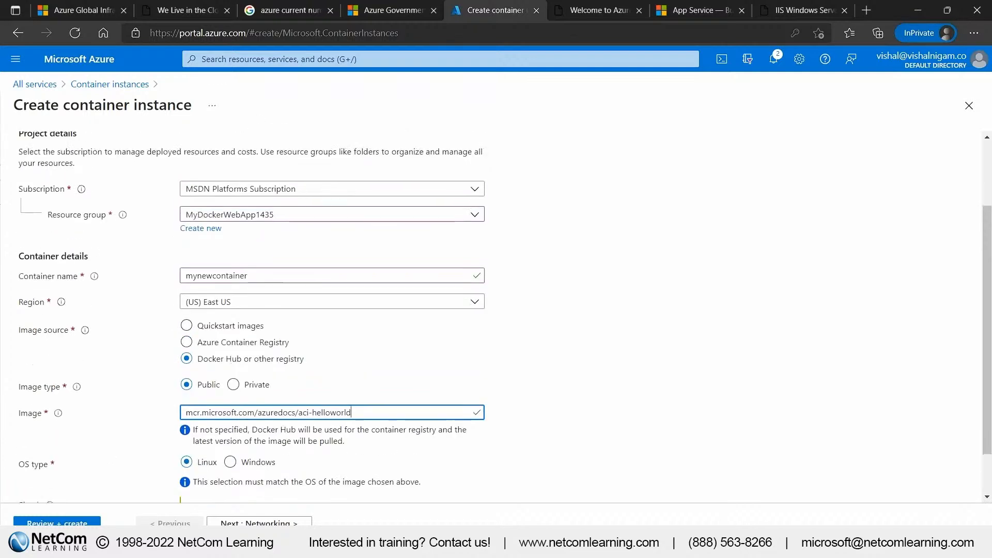
# In the container instance's networking settings, set the DNS name label to mynewcontainer1435
pyautogui.click(258, 522)
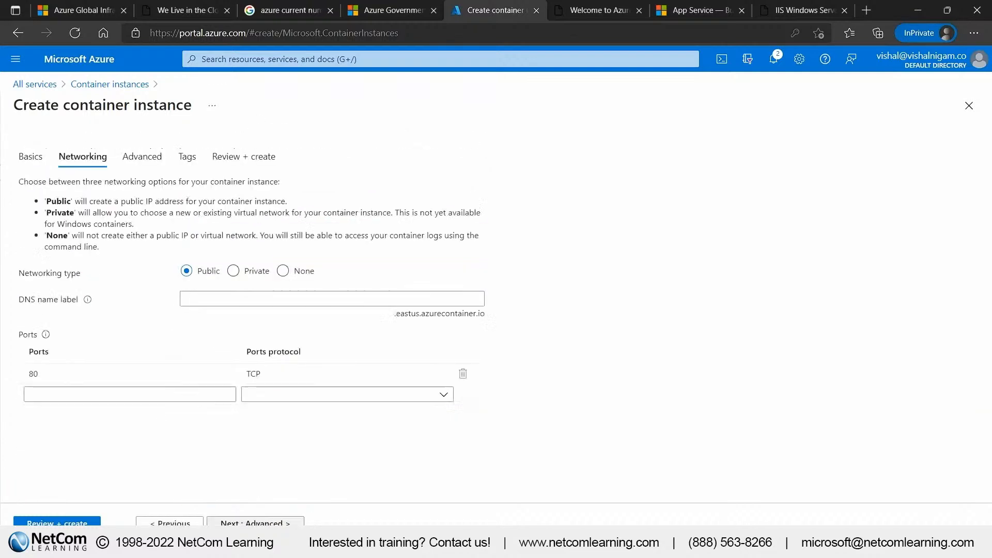
pyautogui.click(314, 303)
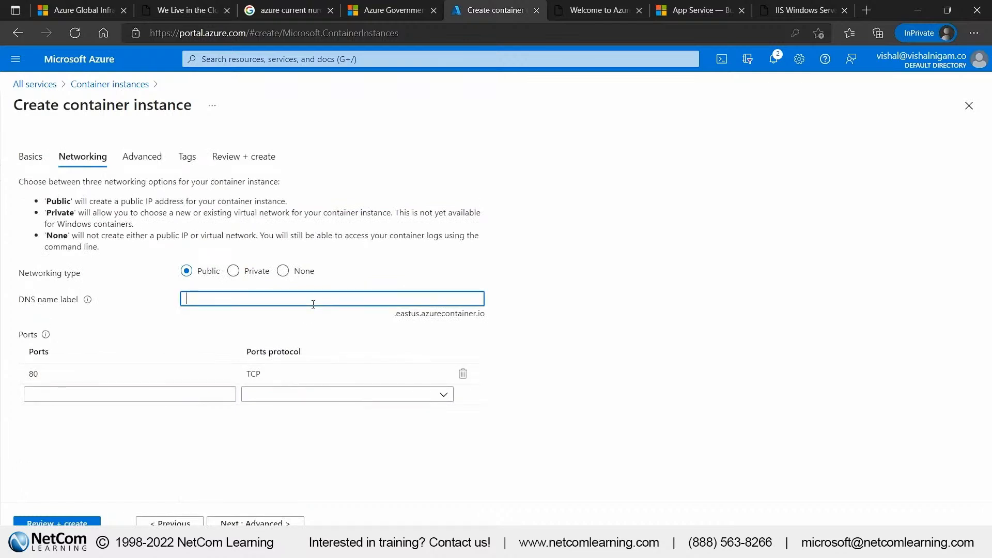
pyautogui.write('mynewcontainer')
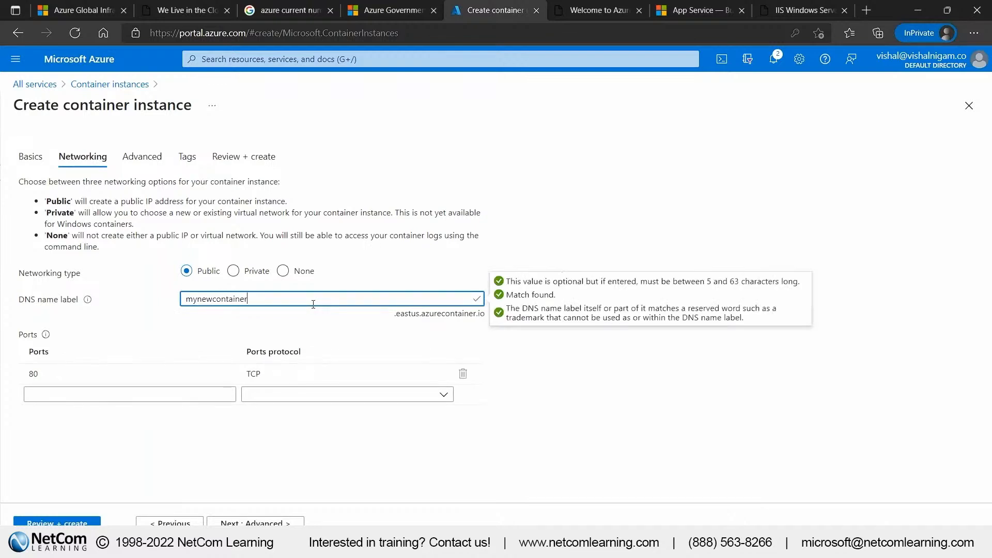
pyautogui.write('1435')
pyautogui.click(601, 383)
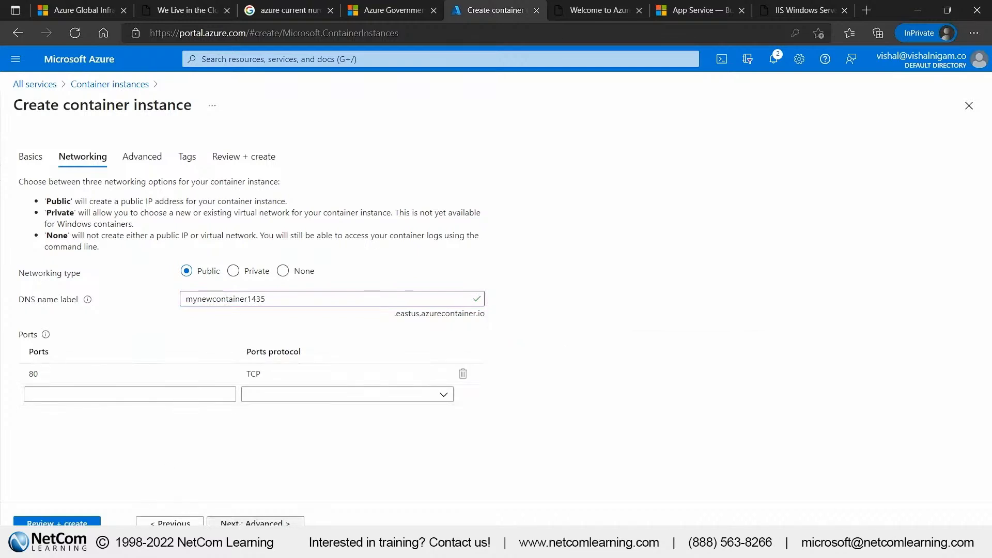
# Validate and deploy the container instance with its current settings, and open the deployed resource
pyautogui.click(57, 522)
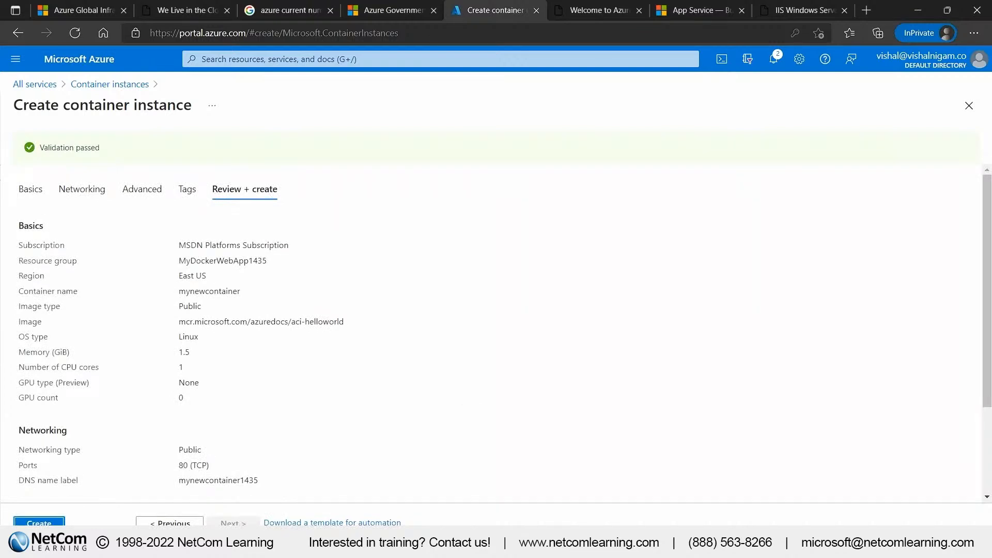
pyautogui.click(41, 523)
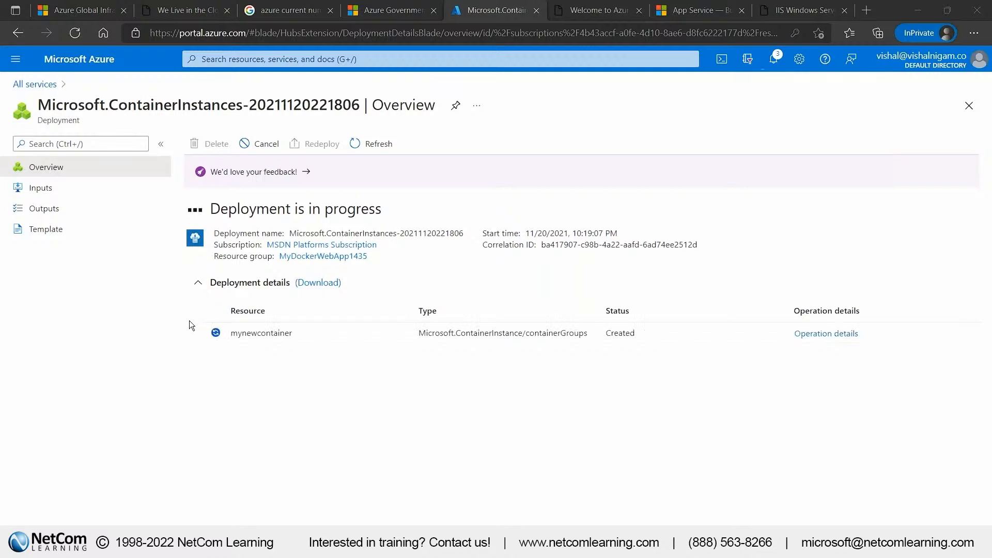
pyautogui.doubleClick(290, 342)
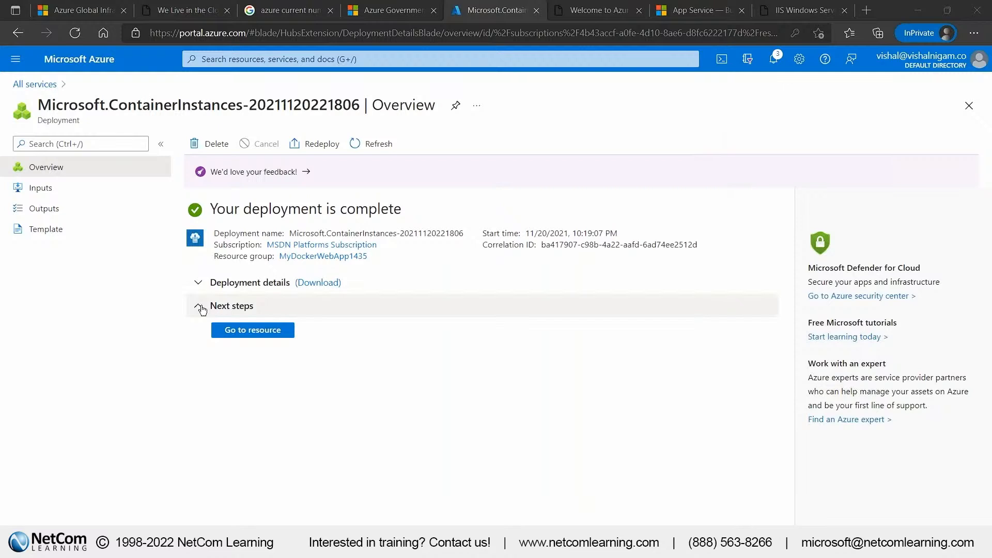
pyautogui.click(257, 335)
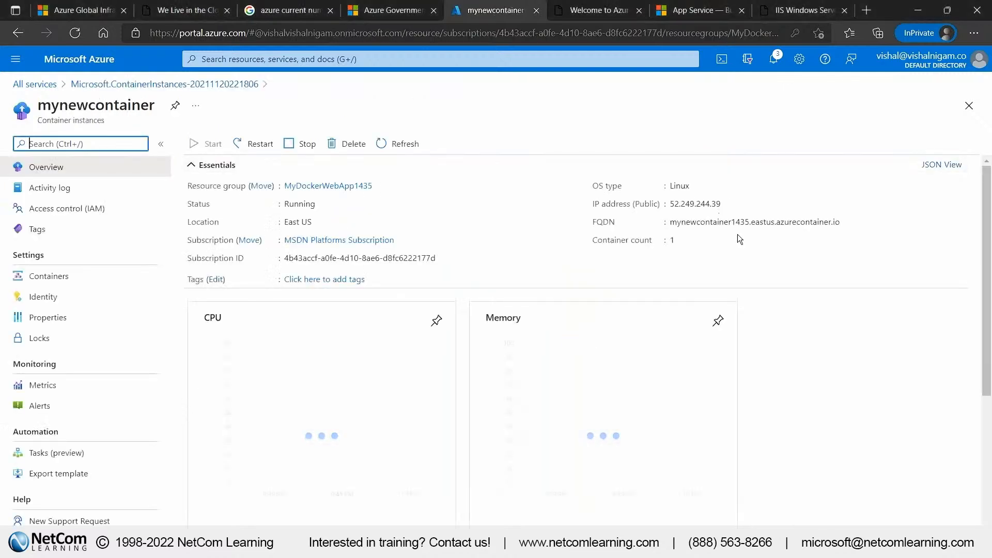
# Copy the container's FQDN, close the old welcome page, and load the address in place of the App Service page
pyautogui.click(849, 222)
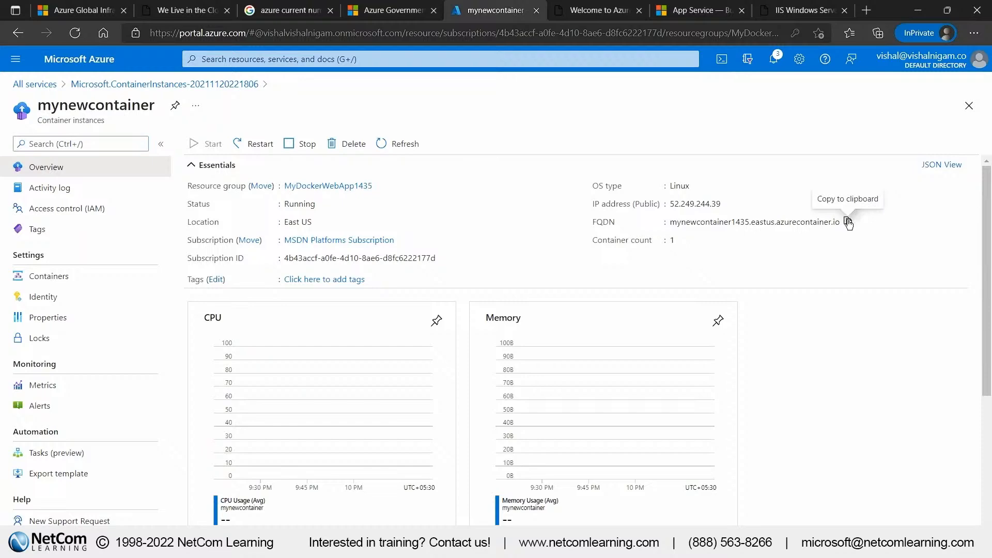
pyautogui.click(639, 11)
pyautogui.click(594, 10)
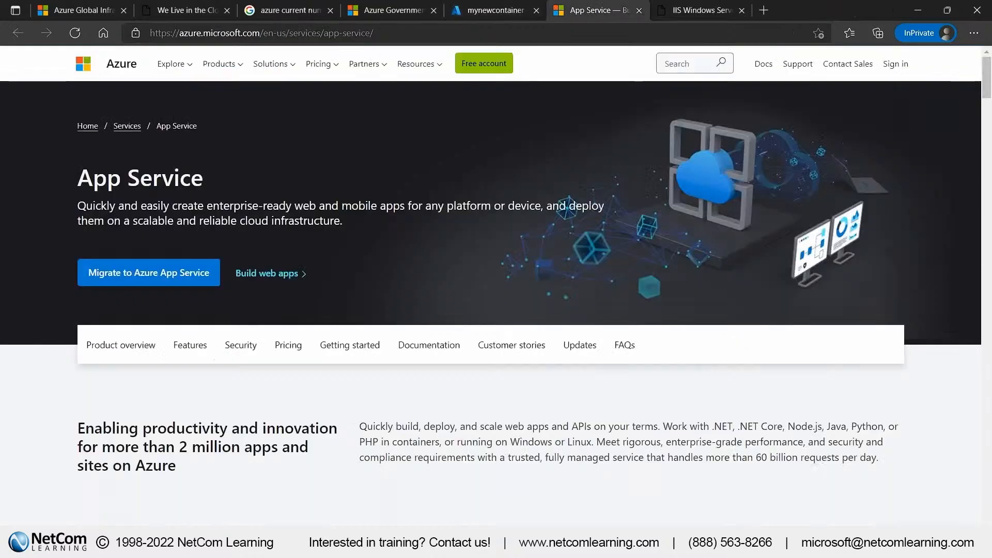
pyautogui.click(577, 33)
pyautogui.hotkey('ctrl', 'v')
pyautogui.press('Return')
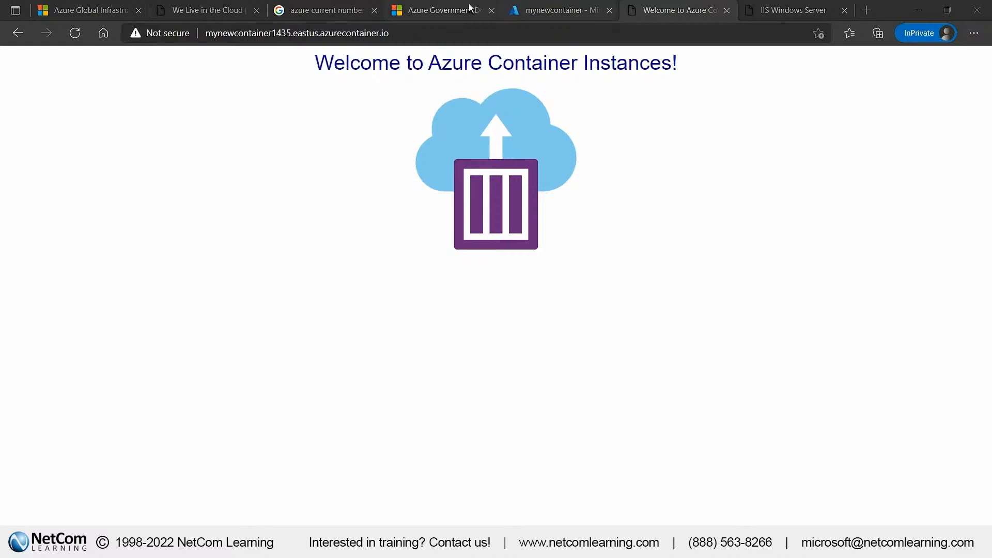
# Return to the portal and view the resources in the MyDockerWebApp1435 resource group, also reaching it from the resource groups list
pyautogui.click(527, 7)
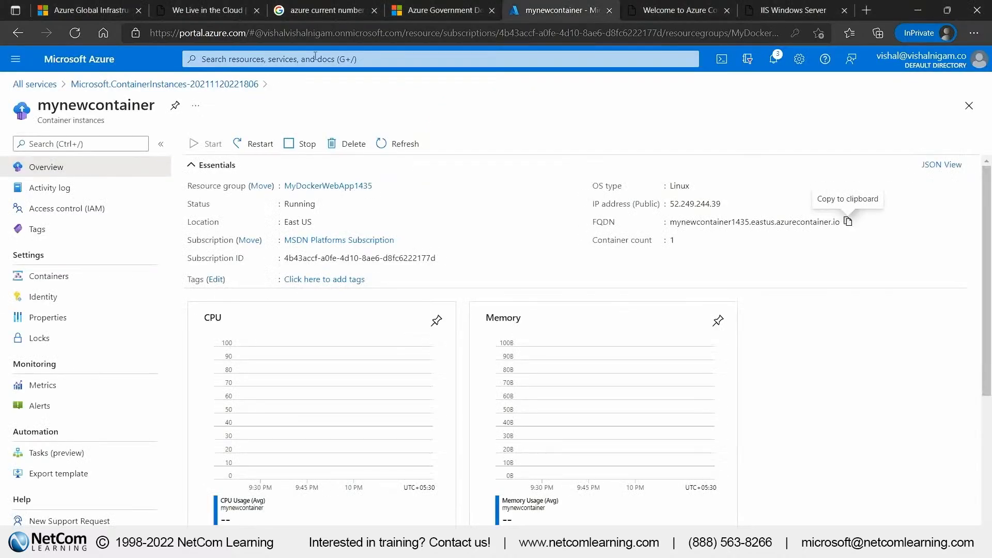
pyautogui.click(343, 186)
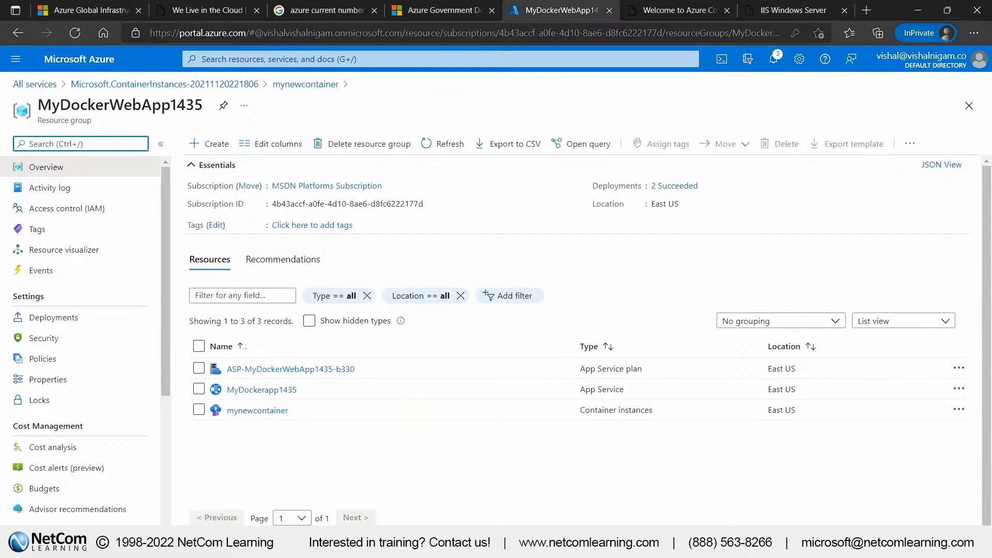
pyautogui.click(54, 60)
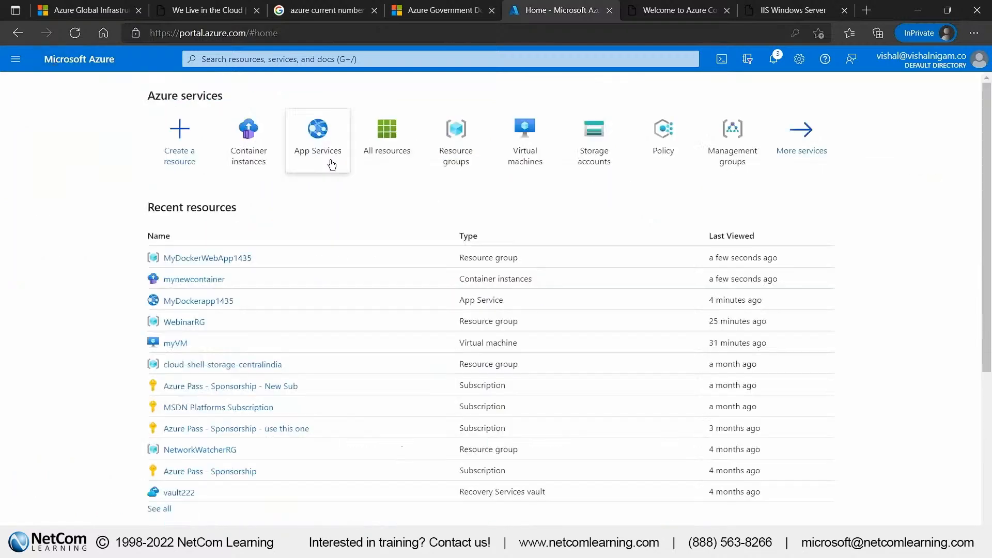
pyautogui.click(456, 139)
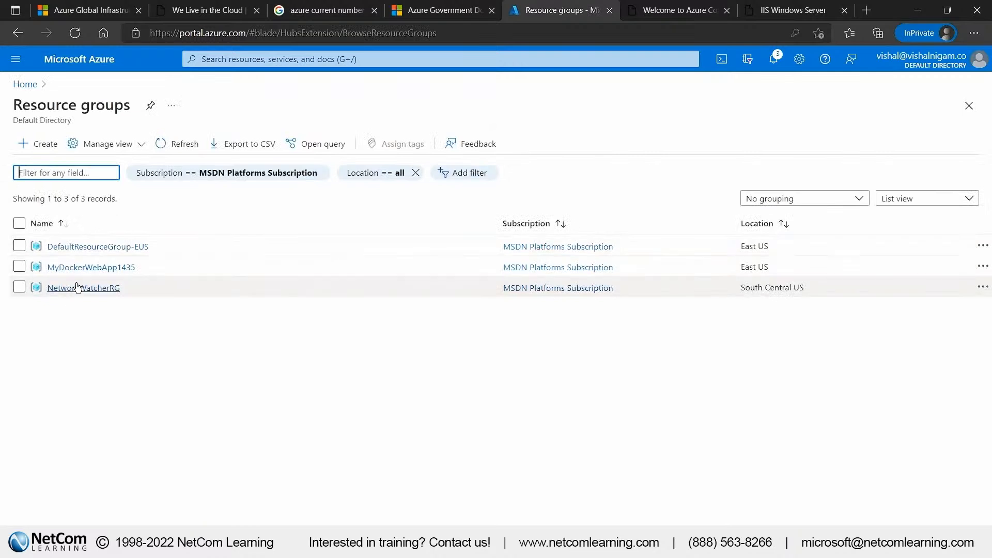
pyautogui.click(83, 268)
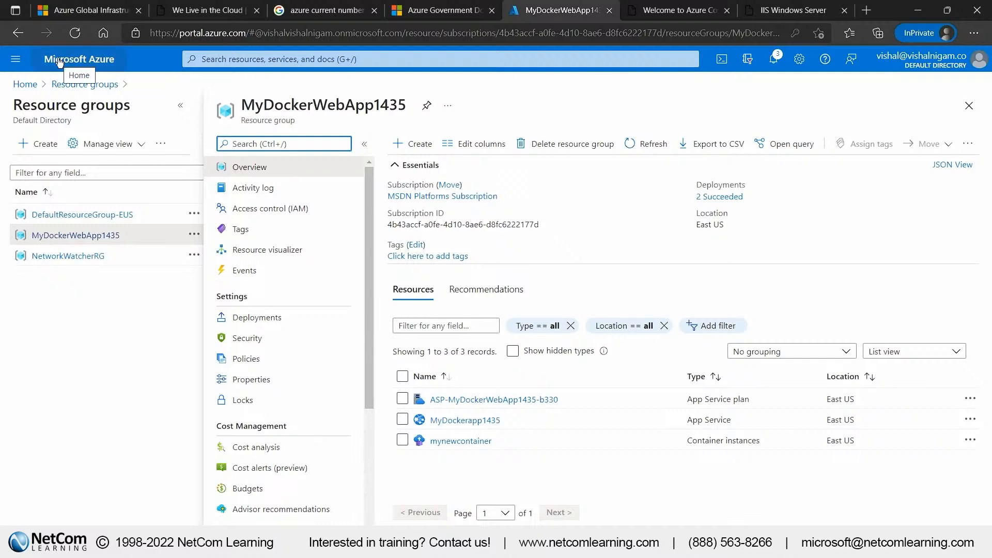
# Browse all services, then search the portal for virtual networks and open the Virtual networks service
pyautogui.click(15, 59)
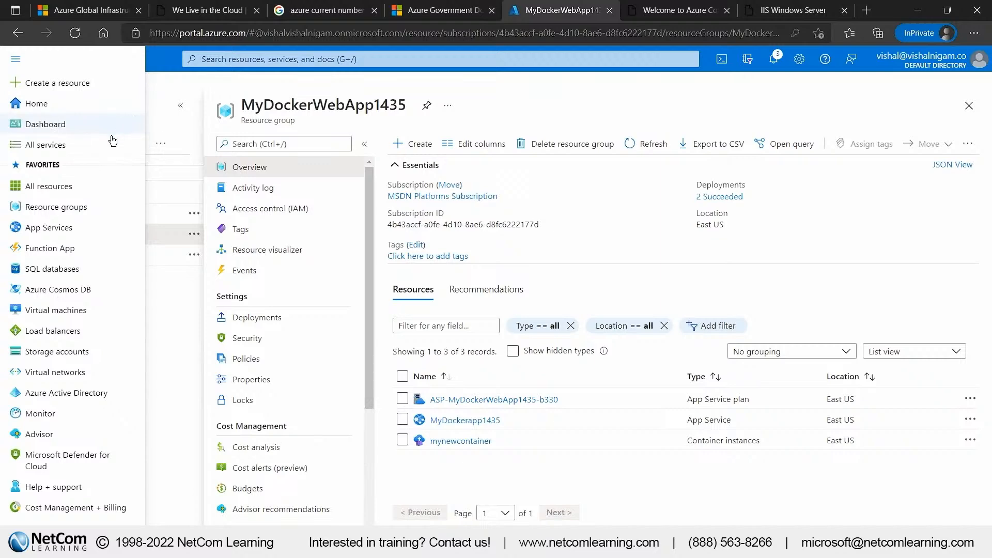
pyautogui.click(88, 146)
pyautogui.scroll(-2, 99, 408)
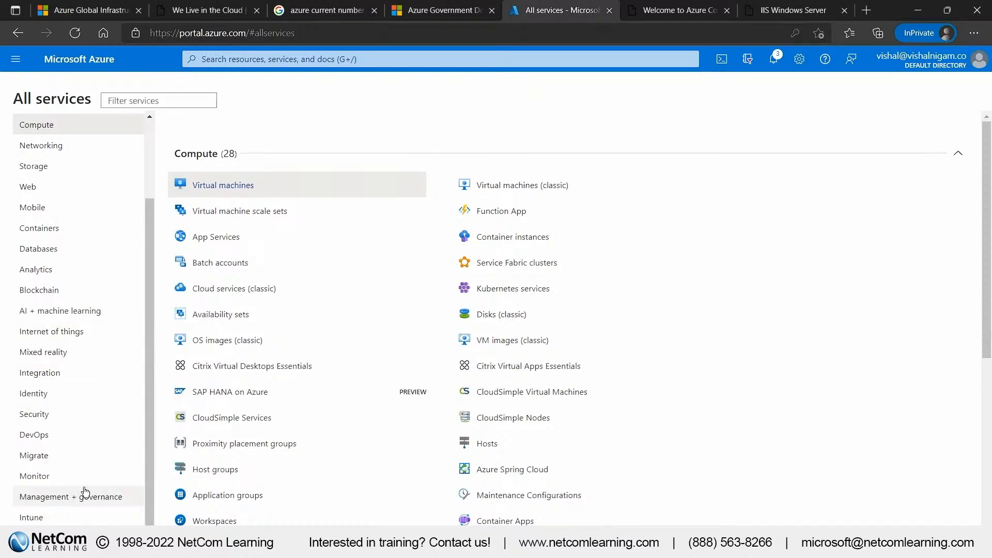
pyautogui.click(325, 59)
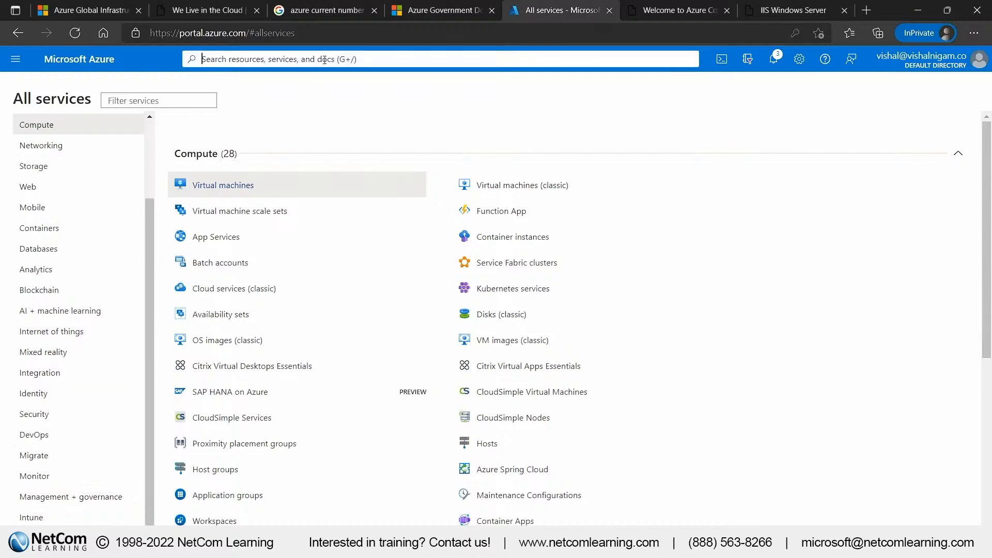
pyautogui.write('virutal ne')
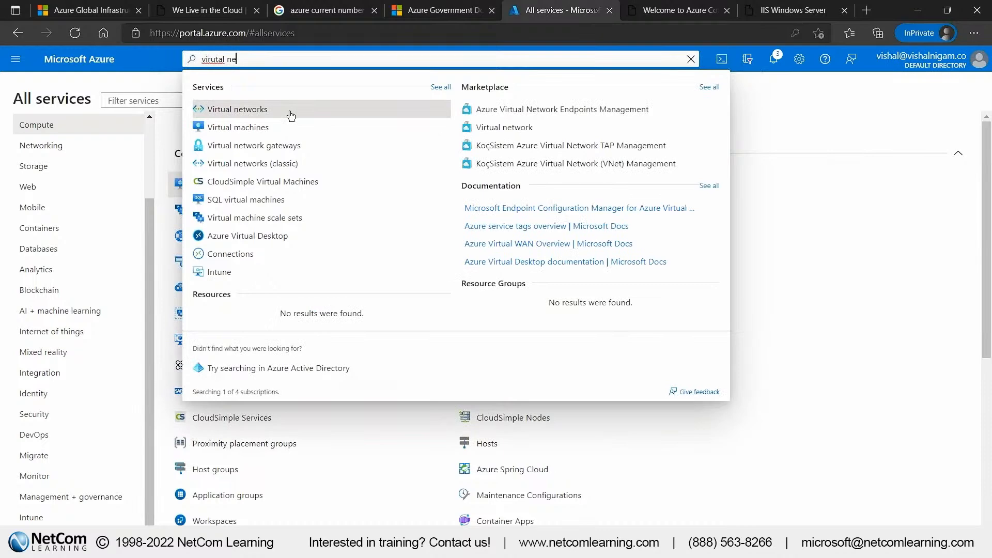
pyautogui.click(291, 116)
# Open the Learn more page about Azure Virtual Network and highlight its Virtual Network heading
pyautogui.click(493, 443)
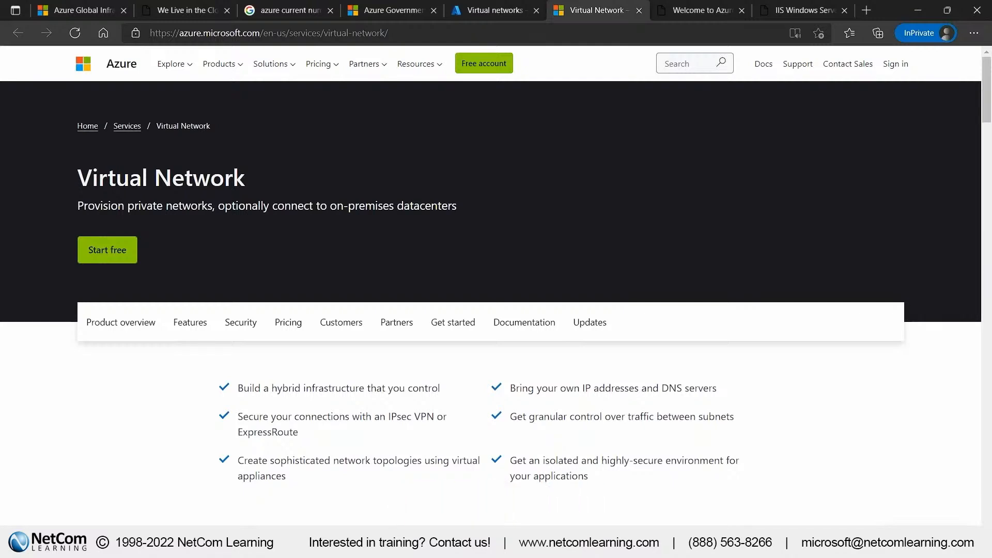
pyautogui.moveTo(93, 176); pyautogui.dragTo(321, 185)
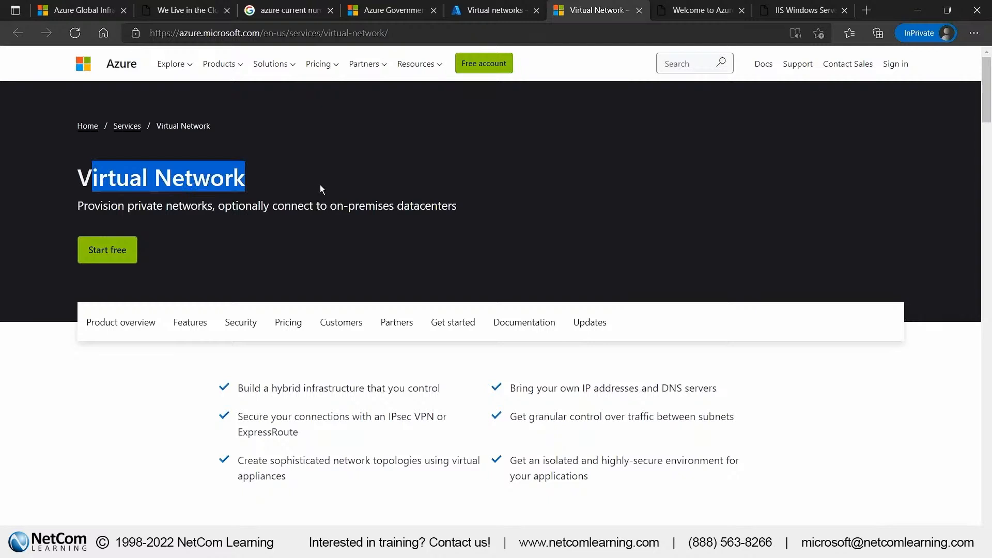
pyautogui.tripleClick(223, 167)
pyautogui.hotkey('alt', 'Tab')
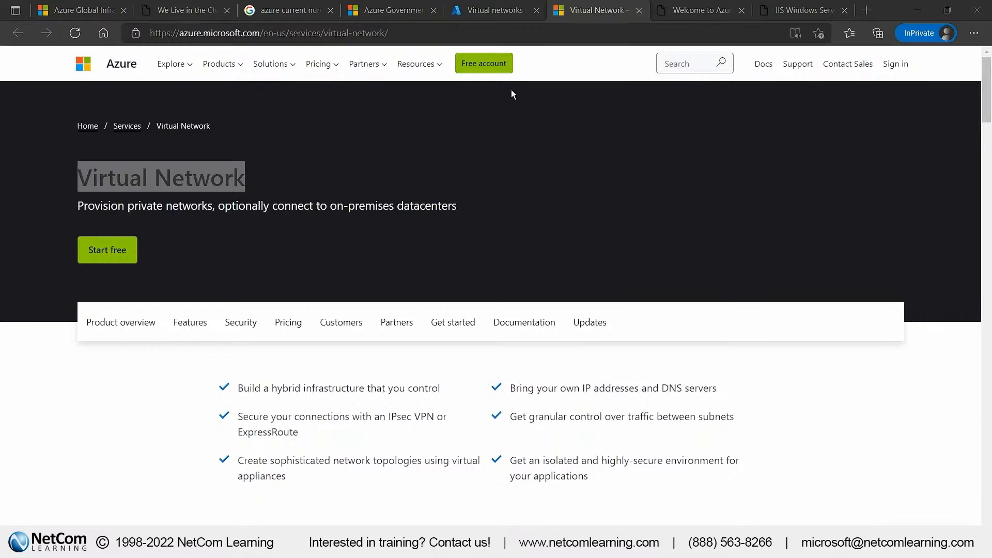
# Return to the portal and start a virtual network in a new resource group named vnet1, with region East US
pyautogui.click(502, 12)
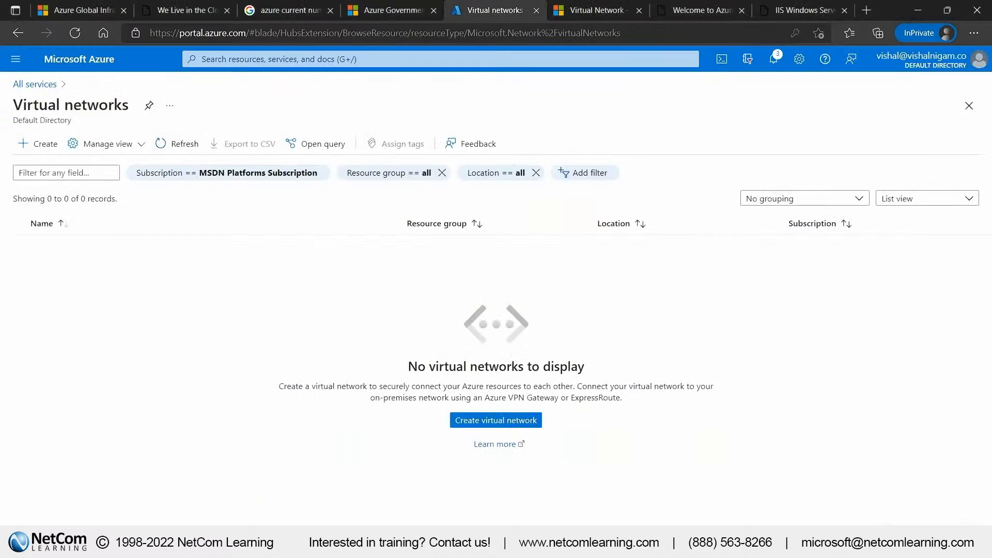
pyautogui.click(478, 422)
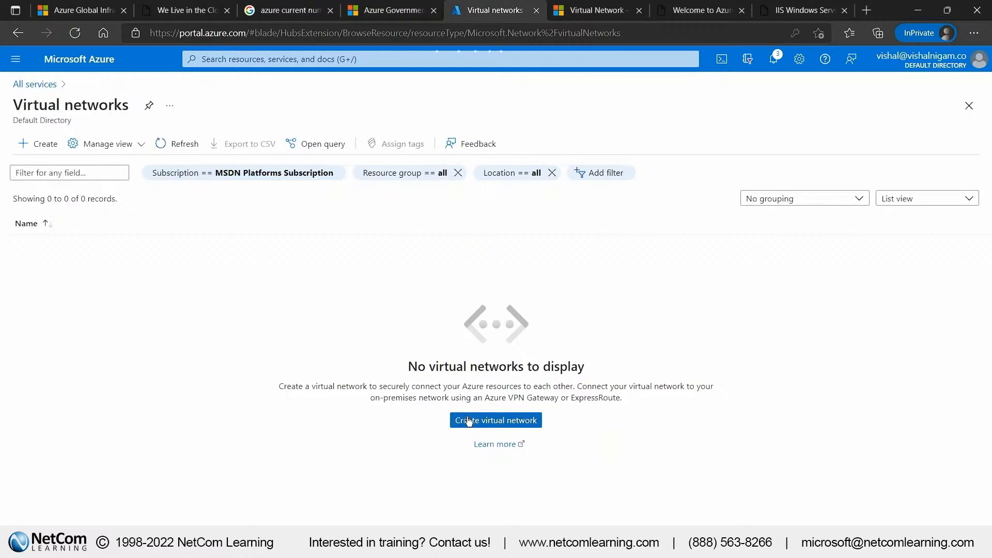
pyautogui.click(469, 421)
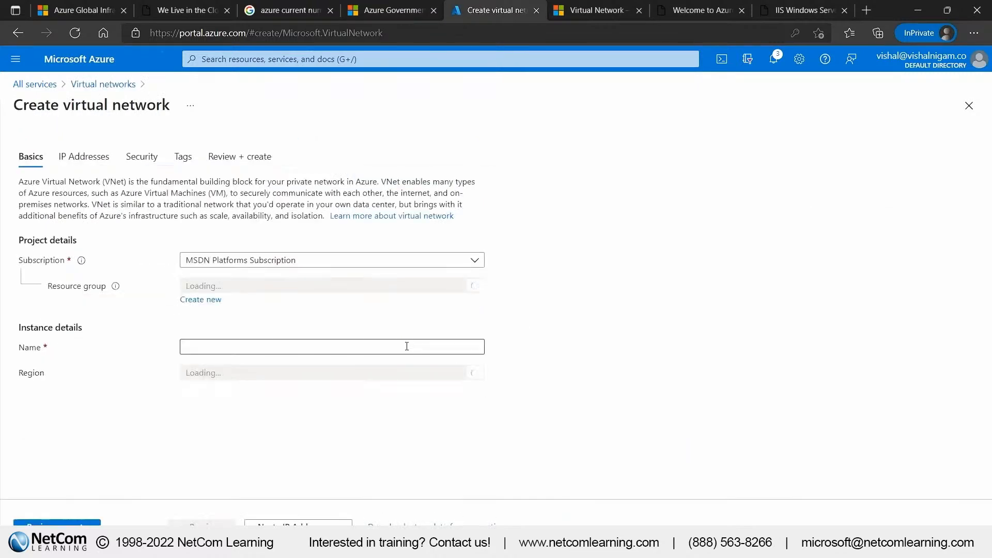
pyautogui.click(203, 301)
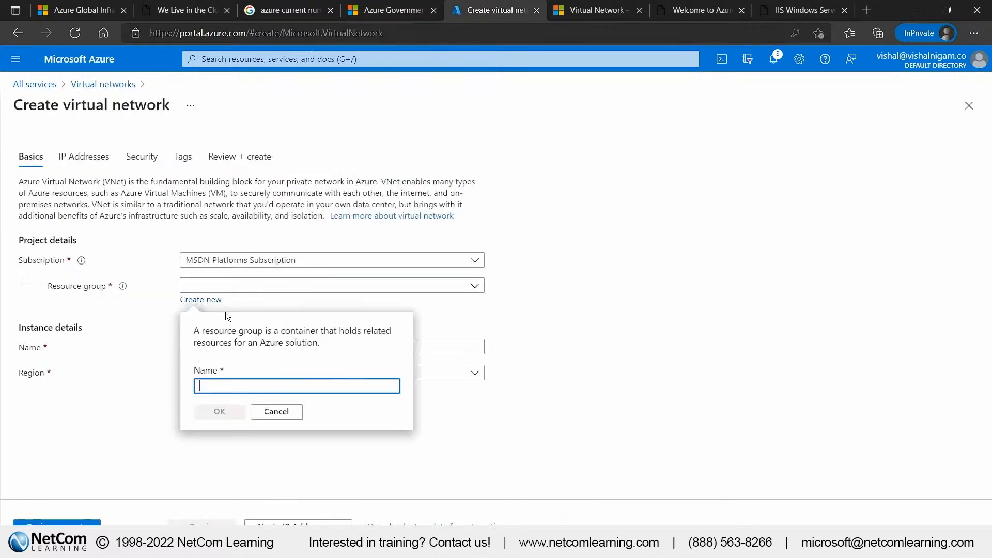
pyautogui.write('vnet1')
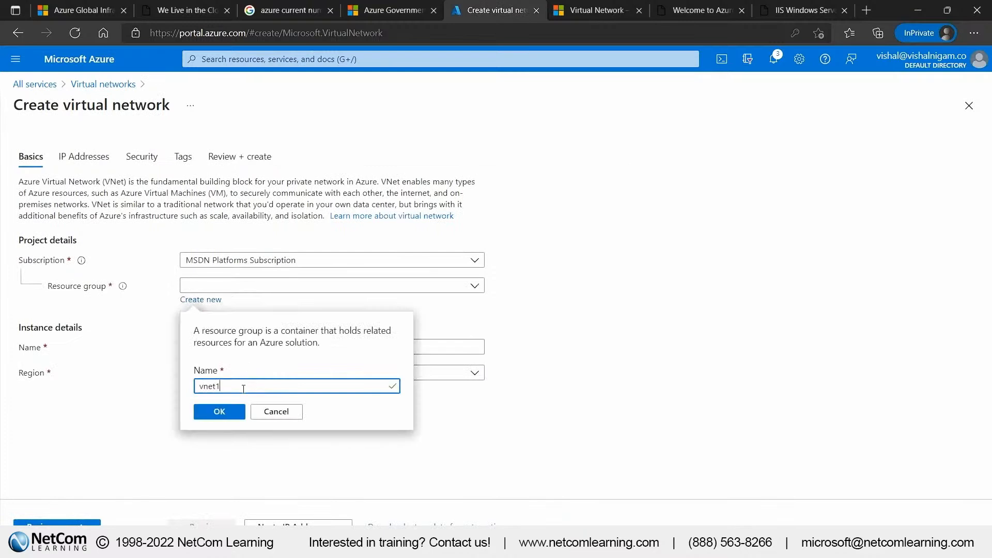
pyautogui.press('Tab')
pyautogui.press('Return')
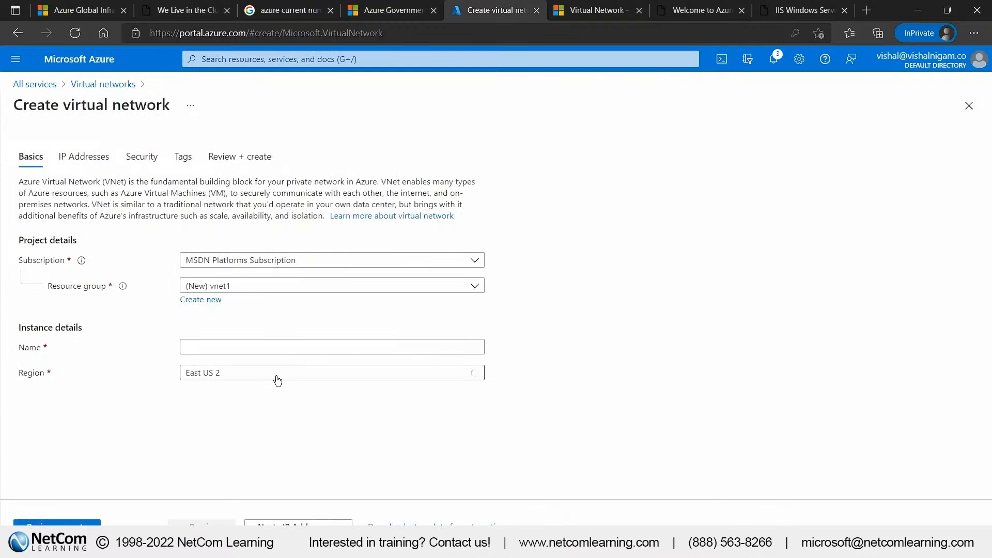
pyautogui.click(278, 380)
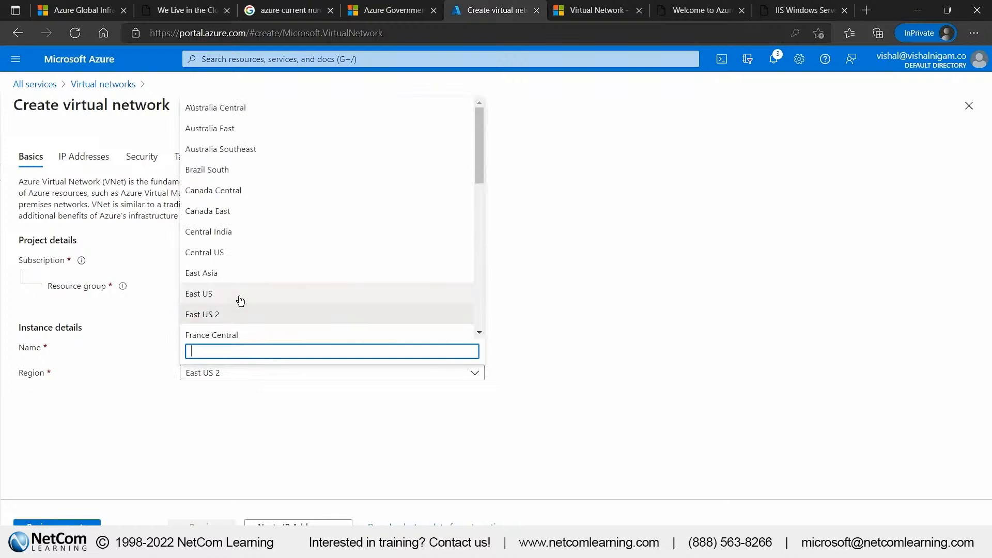
pyautogui.click(237, 298)
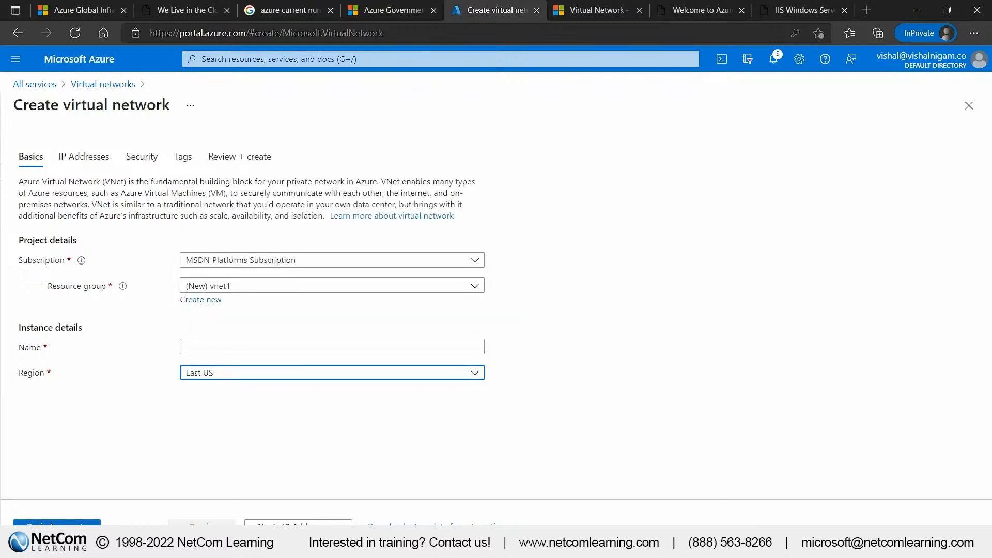
# Name the virtual network vnet1, validate its settings and deploy it
pyautogui.click(57, 523)
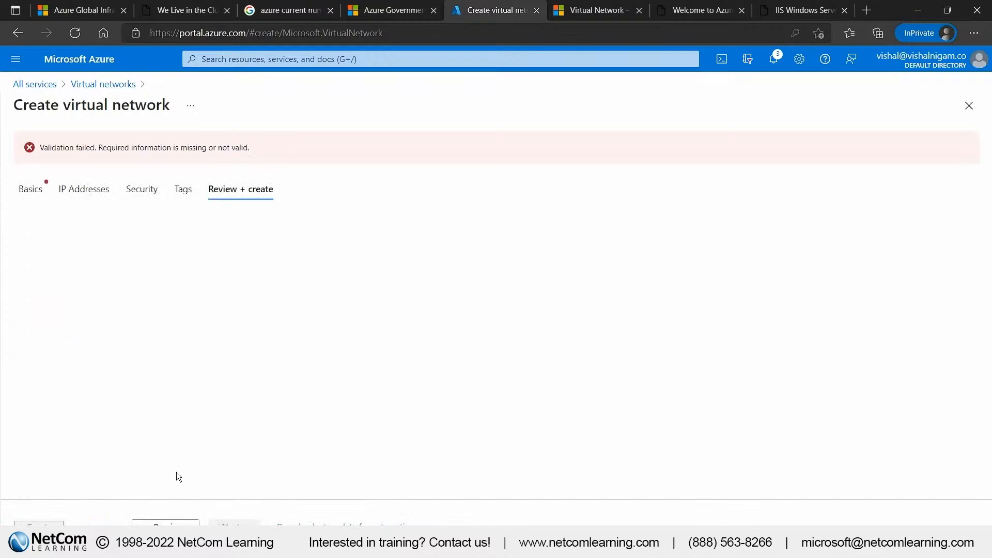
pyautogui.click(30, 189)
pyautogui.click(235, 346)
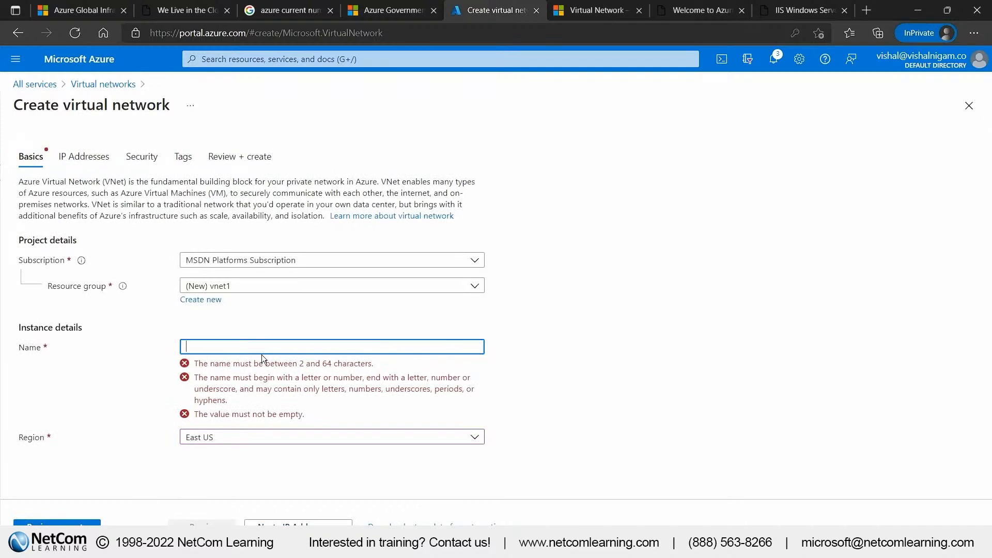
pyautogui.write('vnet1')
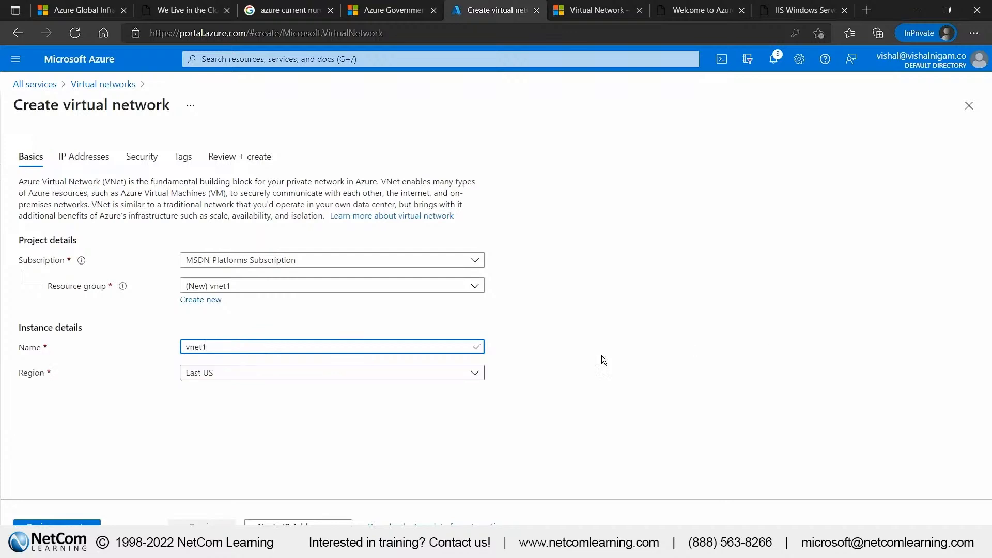
pyautogui.click(42, 522)
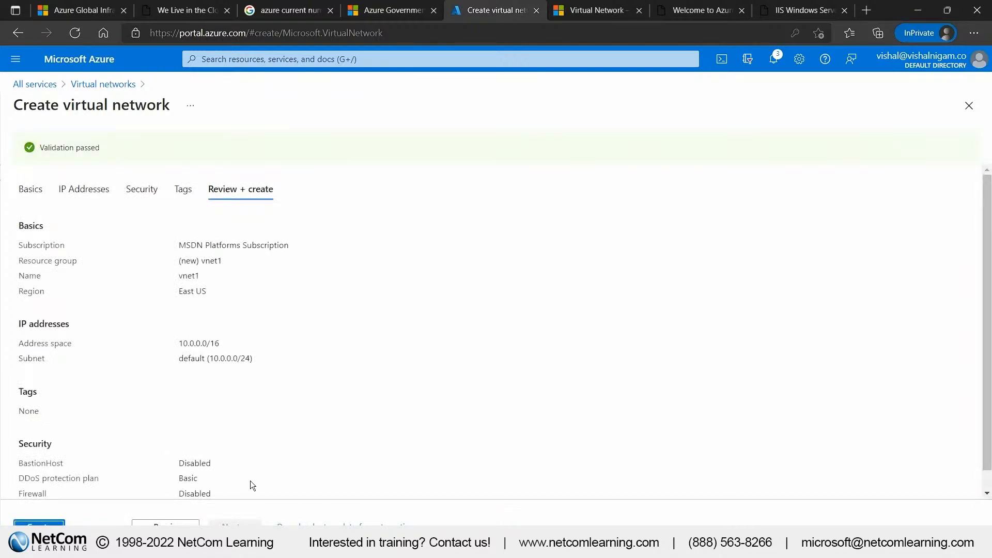
pyautogui.click(38, 524)
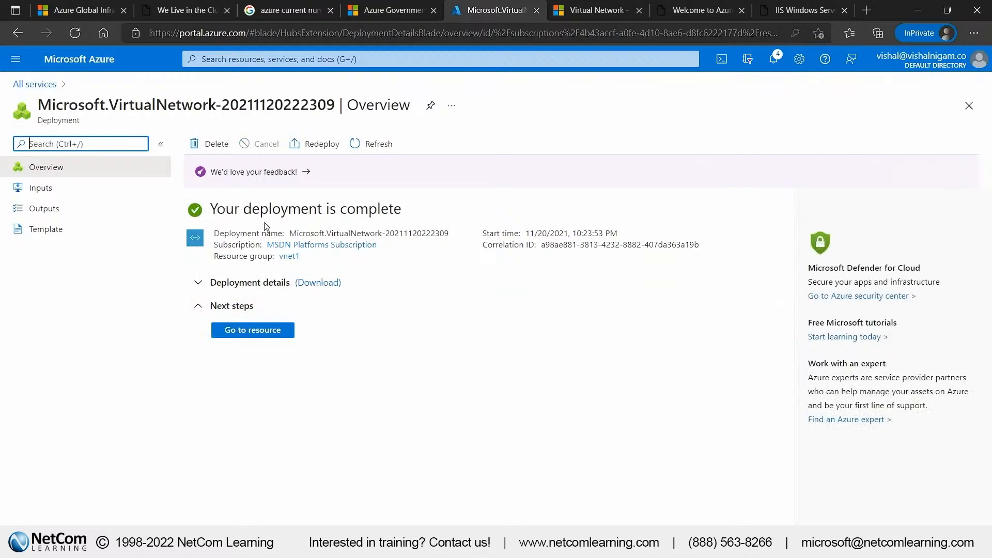
# Start creating a new virtual machine from the Compute category of all services
pyautogui.click(28, 87)
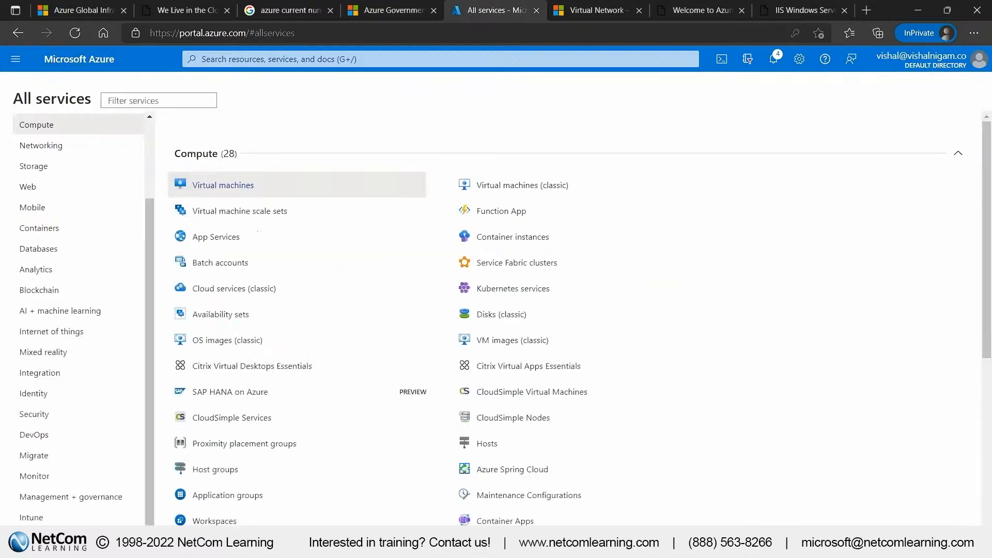
pyautogui.click(211, 187)
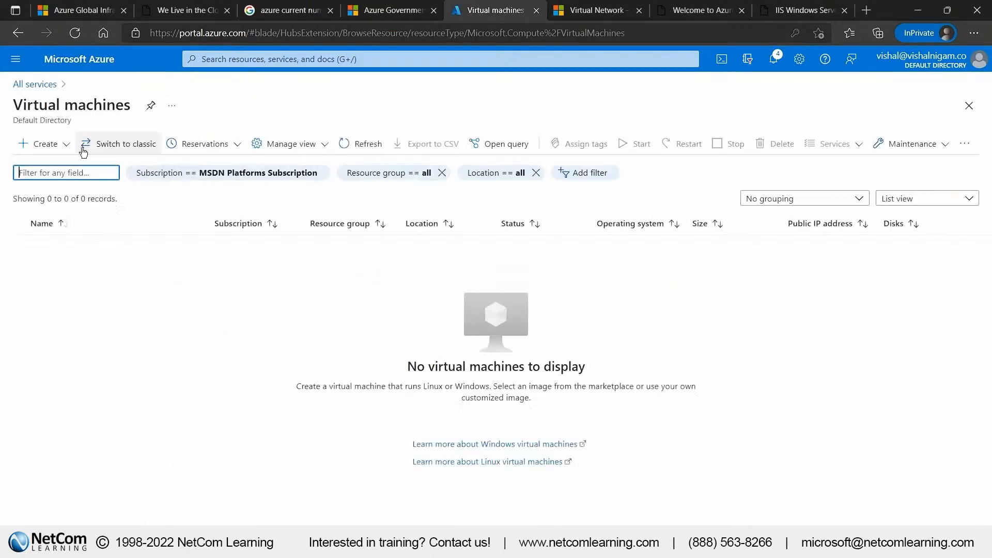
pyautogui.click(45, 144)
pyautogui.click(63, 165)
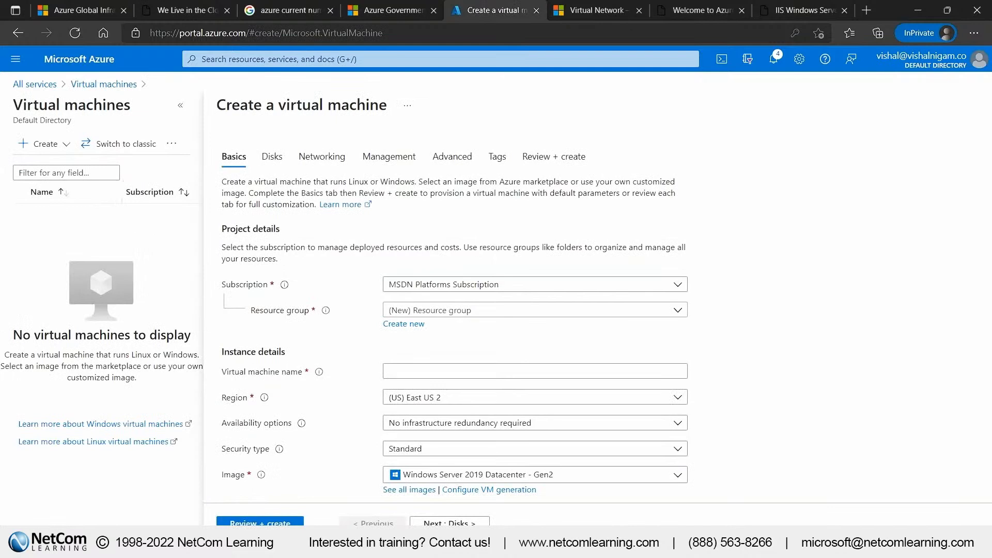
# Assign the new virtual machine to the existing resource group vnet1 and name it vm1
pyautogui.click(440, 314)
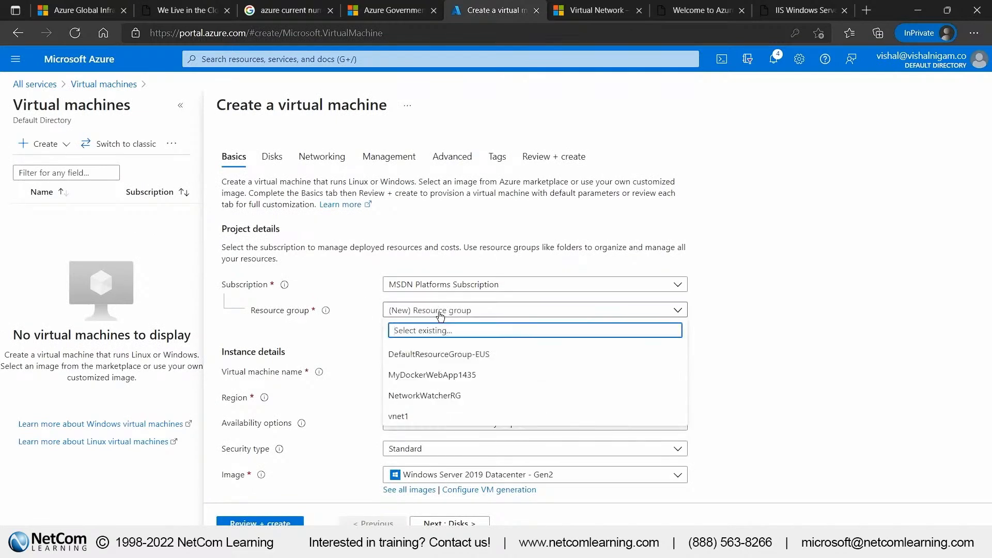
pyautogui.click(406, 417)
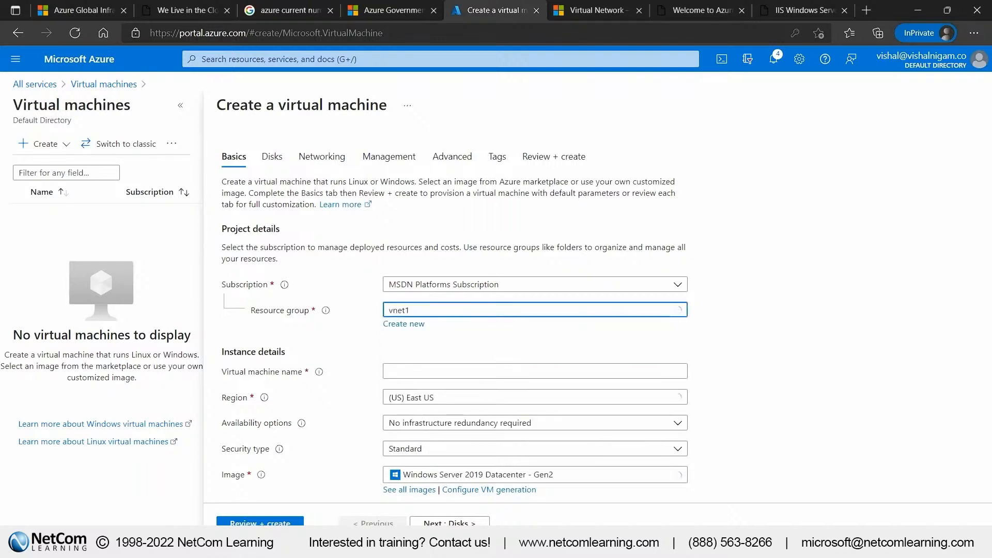
pyautogui.click(388, 370)
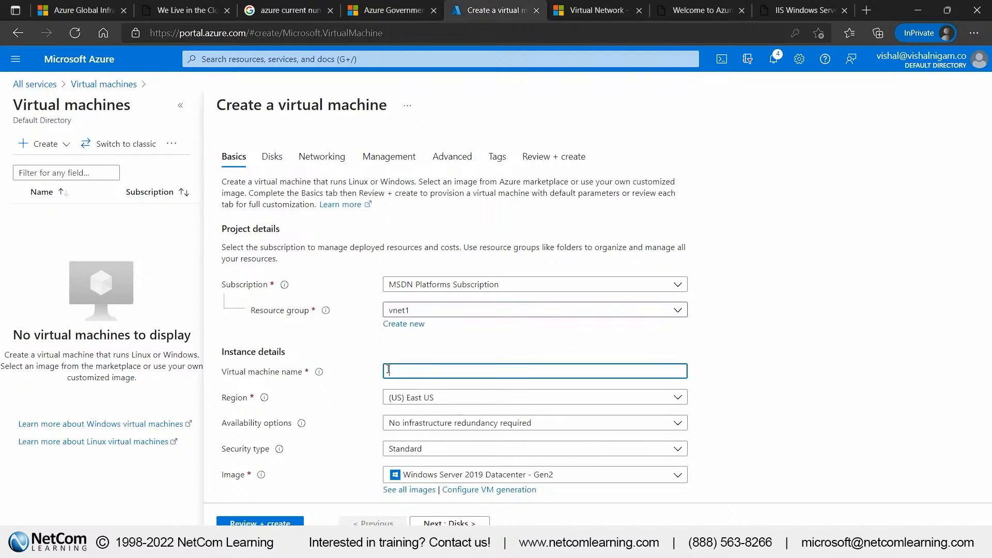
pyautogui.write('vm1')
# Set vm1's administrator username to azureuser and enter and confirm the administrator password
pyautogui.scroll(-1, 473, 415)
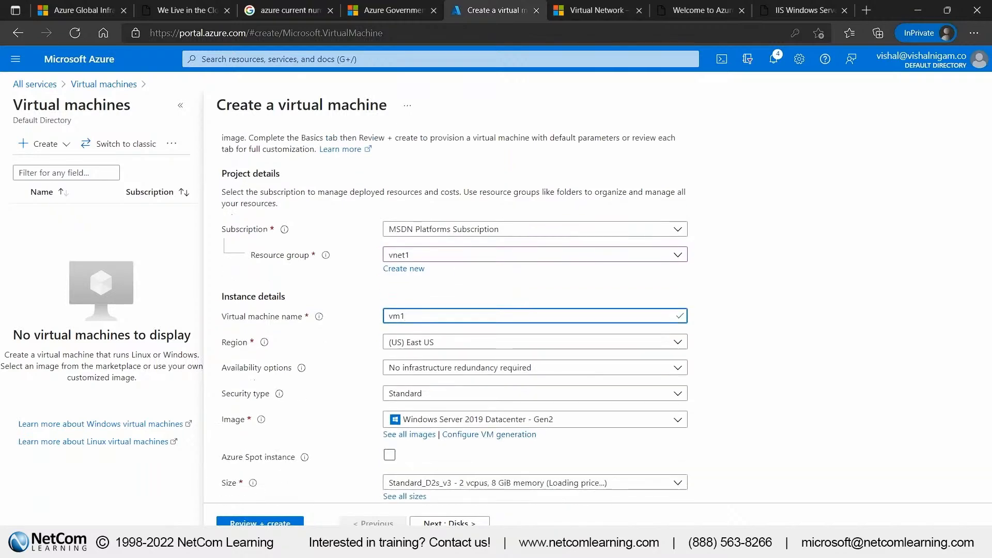
pyautogui.scroll(-1, 479, 369)
pyautogui.scroll(-3, 479, 370)
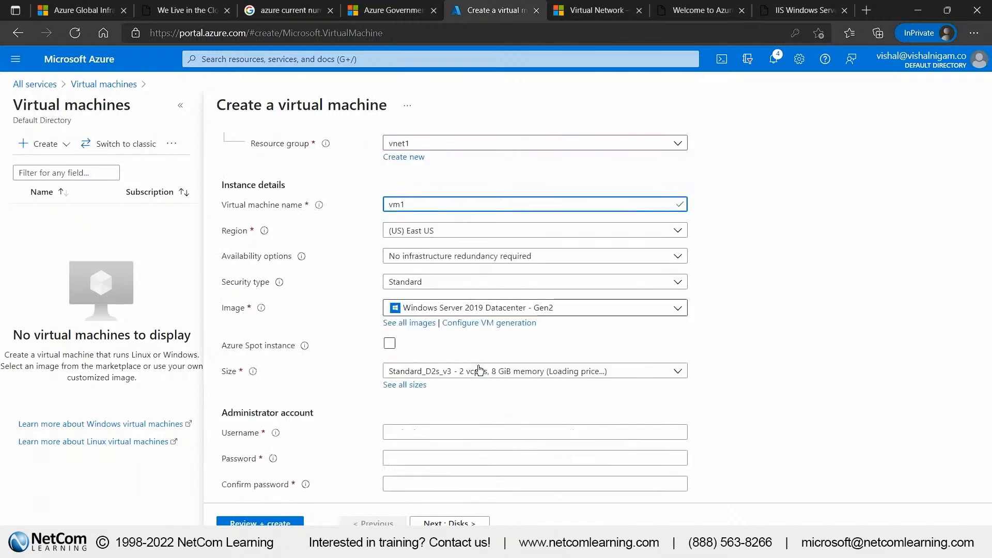
pyautogui.click(423, 318)
pyautogui.write('azureuser')
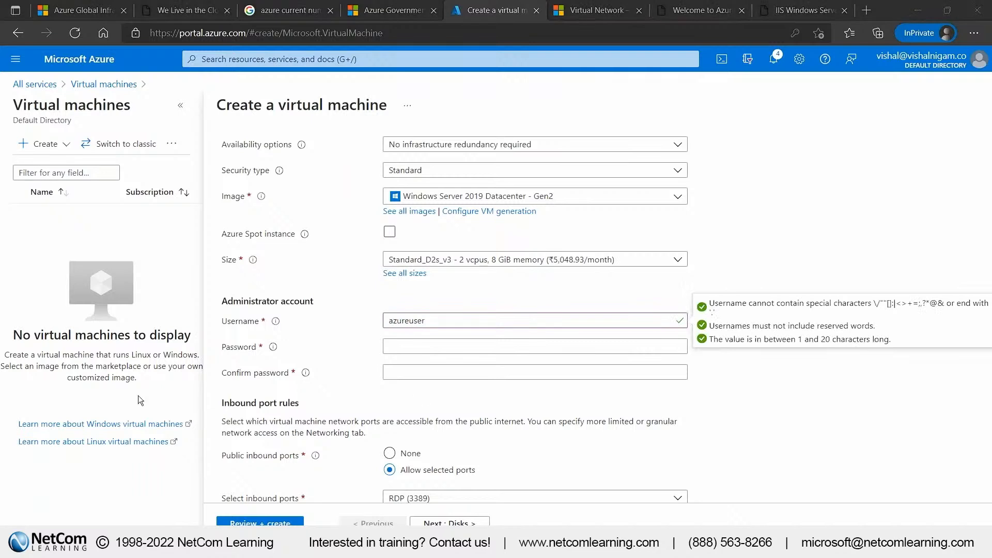
pyautogui.click(423, 350)
pyautogui.hotkey('ctrl', 'v')
pyautogui.press('Tab')
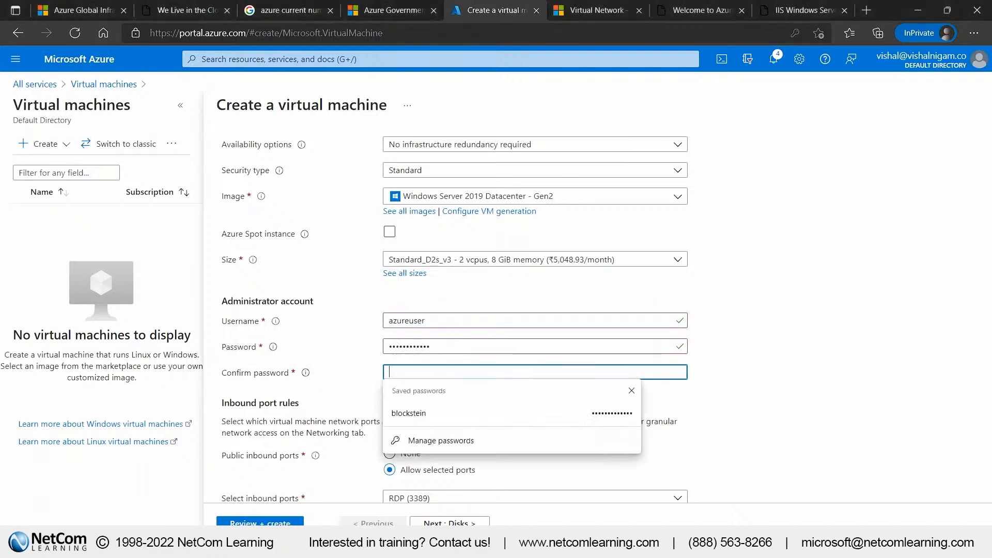
pyautogui.hotkey('ctrl', 'v')
pyautogui.click(749, 362)
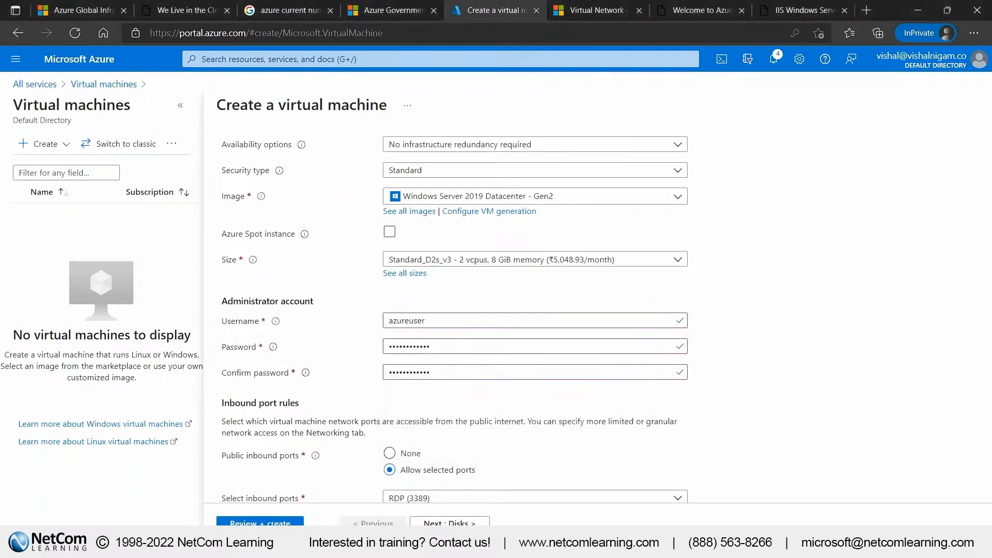
# Connect vm1 to virtual network vnet1 with the default (10.0.0.0/24) subnet, then validate and deploy it
pyautogui.scroll(-3, 543, 383)
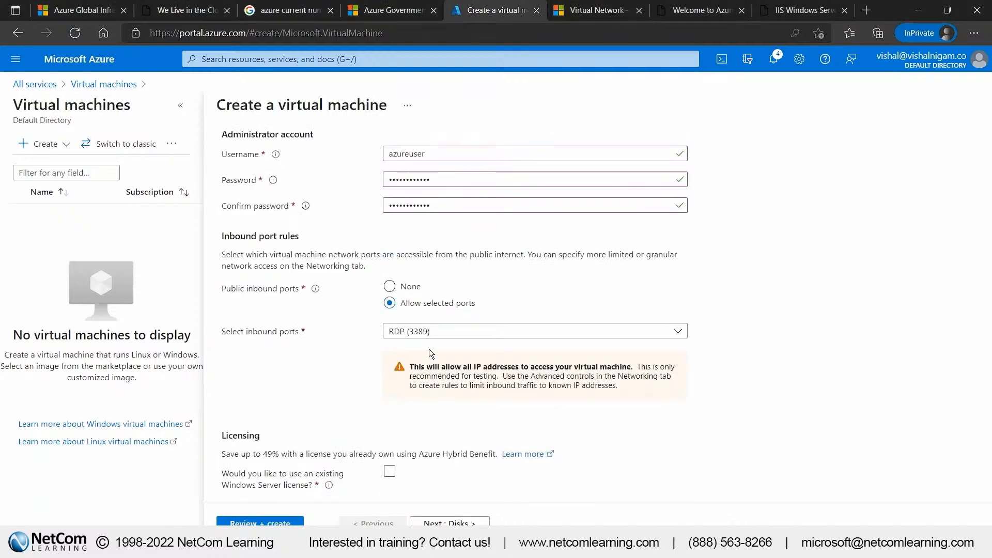
pyautogui.click(435, 522)
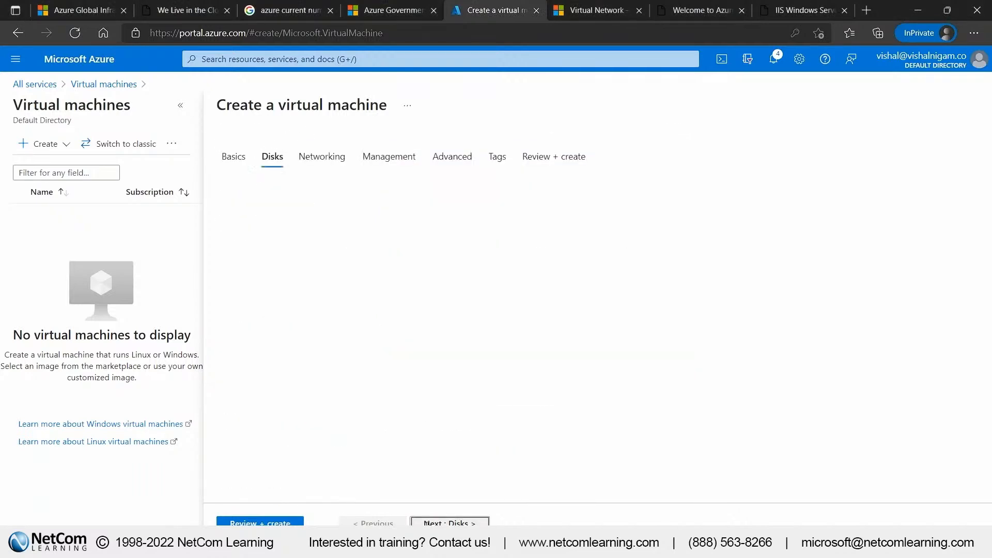
pyautogui.click(437, 522)
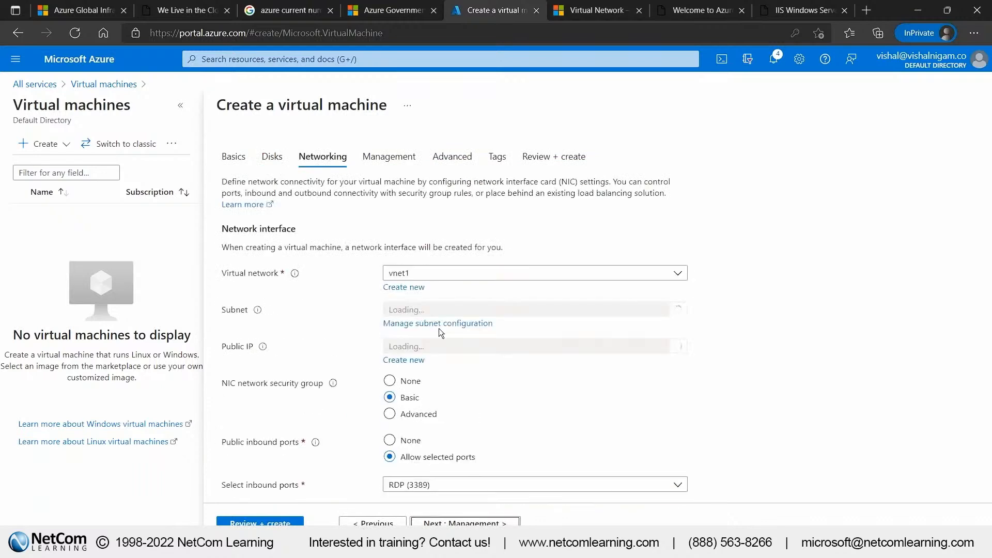
pyautogui.click(434, 278)
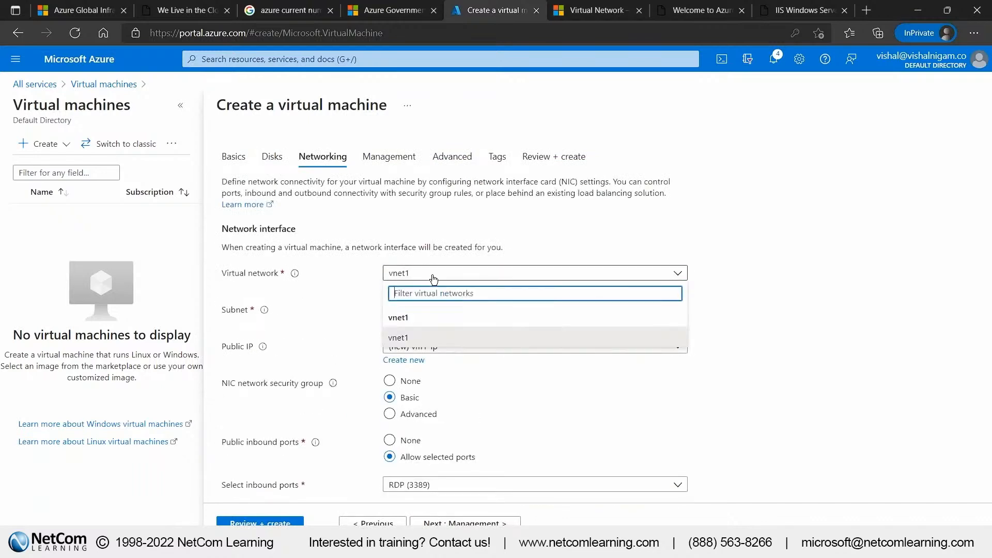
pyautogui.click(433, 279)
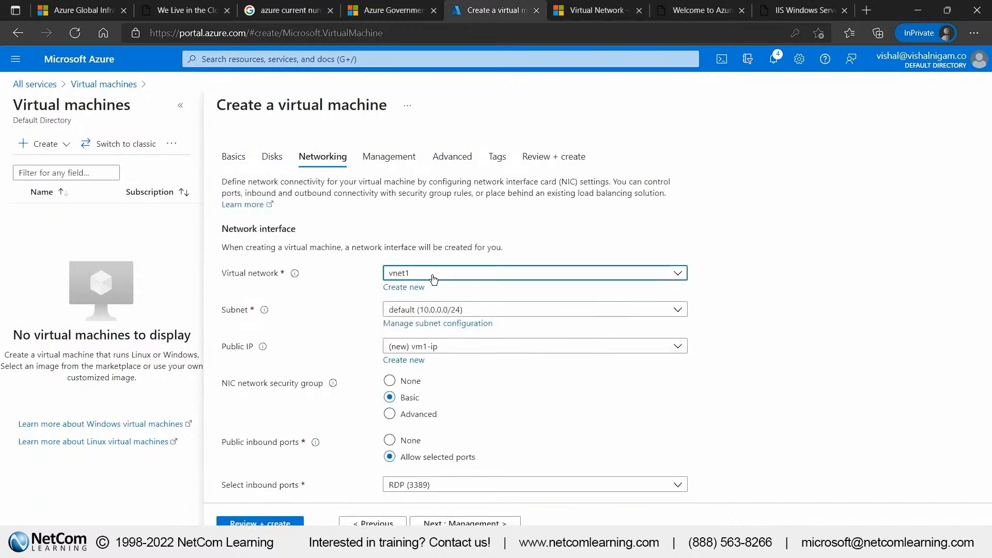
pyautogui.click(472, 274)
pyautogui.click(419, 337)
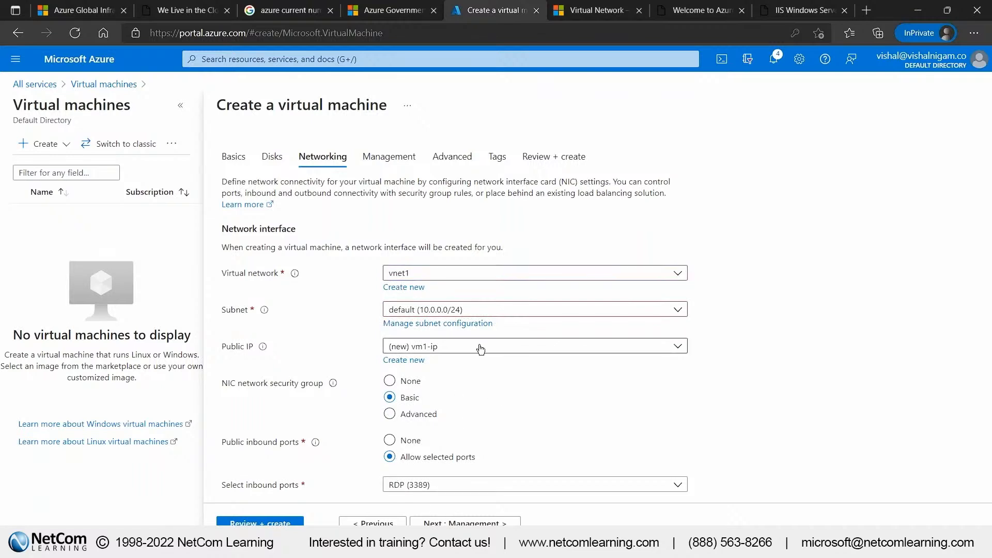
pyautogui.click(478, 310)
pyautogui.click(455, 357)
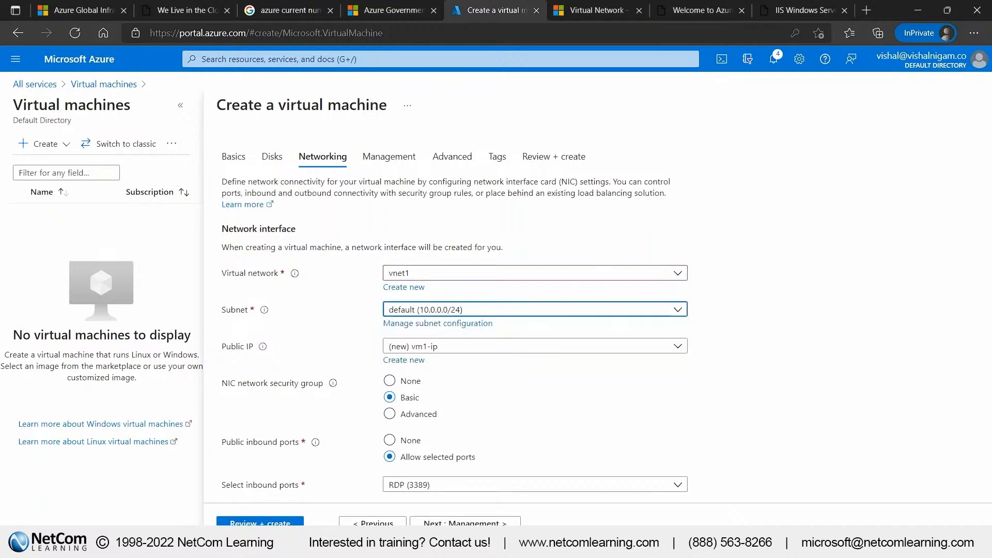
pyautogui.click(279, 524)
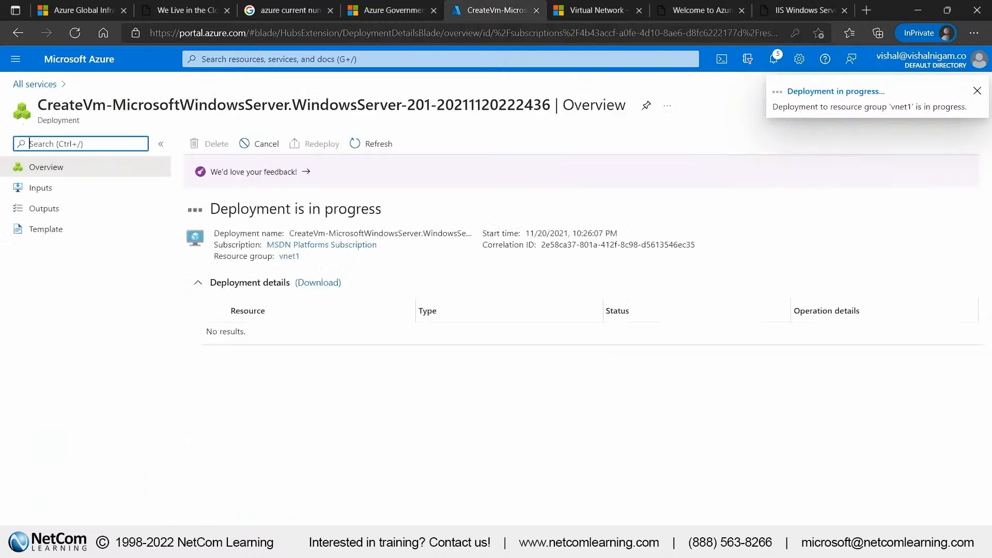
# Start creating another virtual machine from the virtual machines list in all services
pyautogui.click(16, 59)
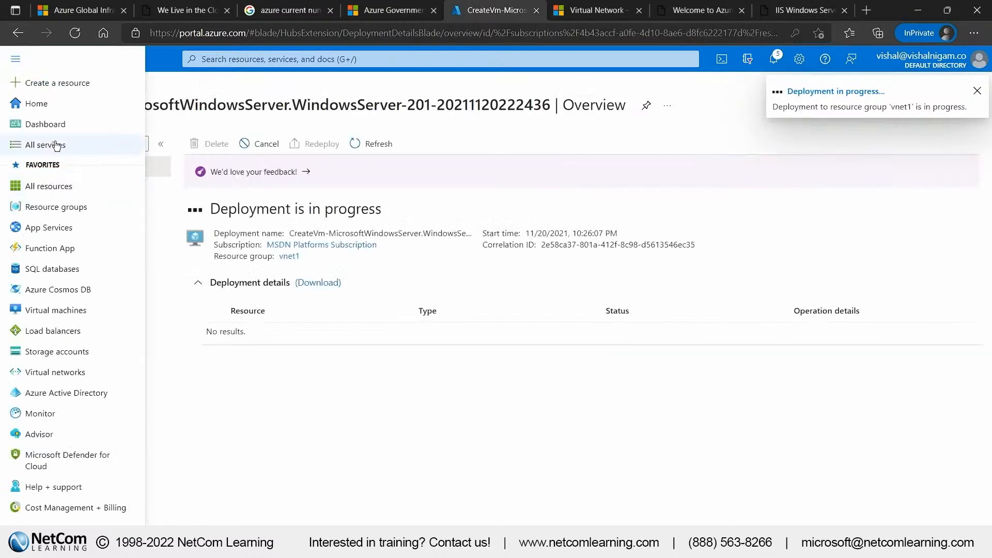
pyautogui.click(57, 146)
pyautogui.click(250, 194)
pyautogui.click(46, 144)
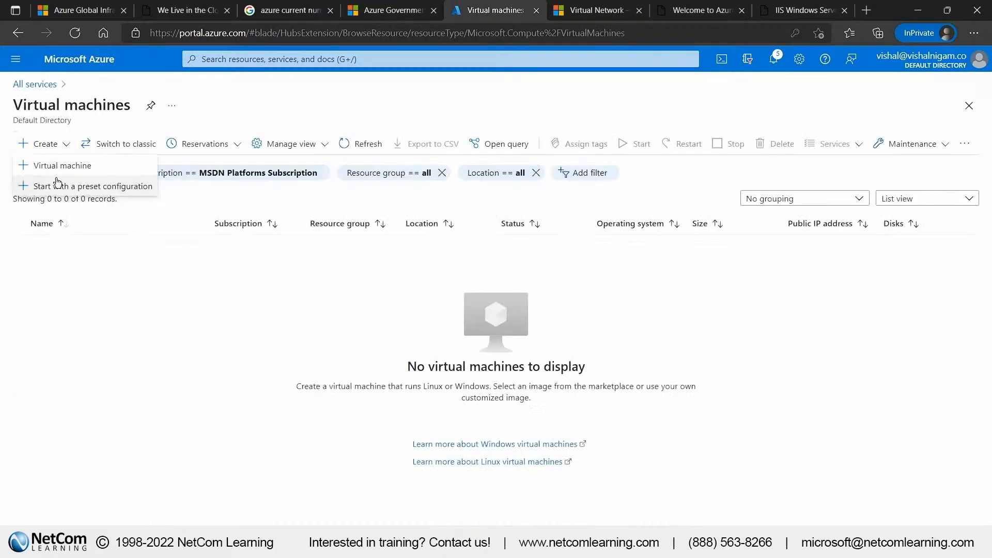
pyautogui.click(52, 166)
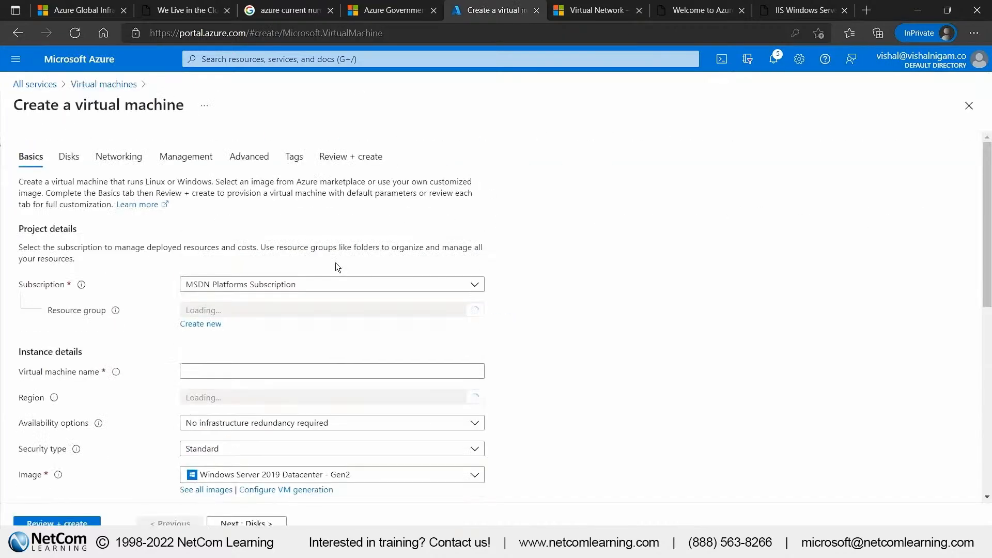
# Place the second virtual machine in resource group vnet1 and name it vm2
pyautogui.click(455, 310)
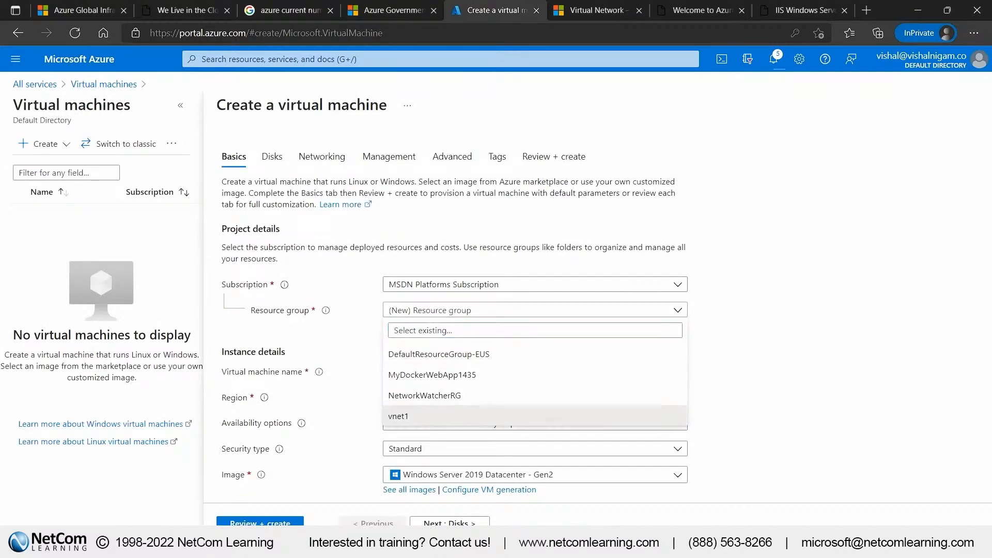
pyautogui.click(408, 416)
pyautogui.click(433, 368)
pyautogui.write('vm2')
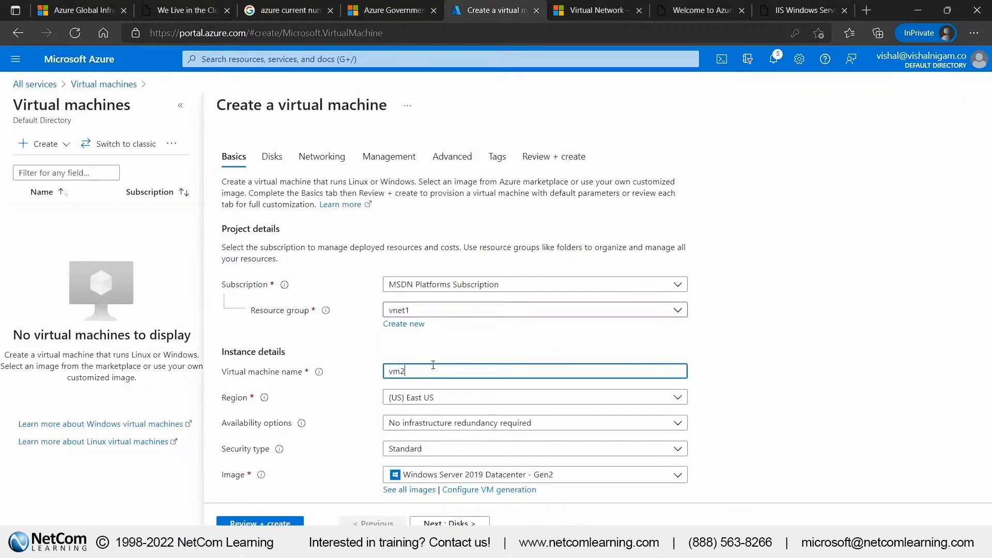
# Set vm2's administrator username to azureuser and enter and confirm the administrator password
pyautogui.scroll(-3, 433, 365)
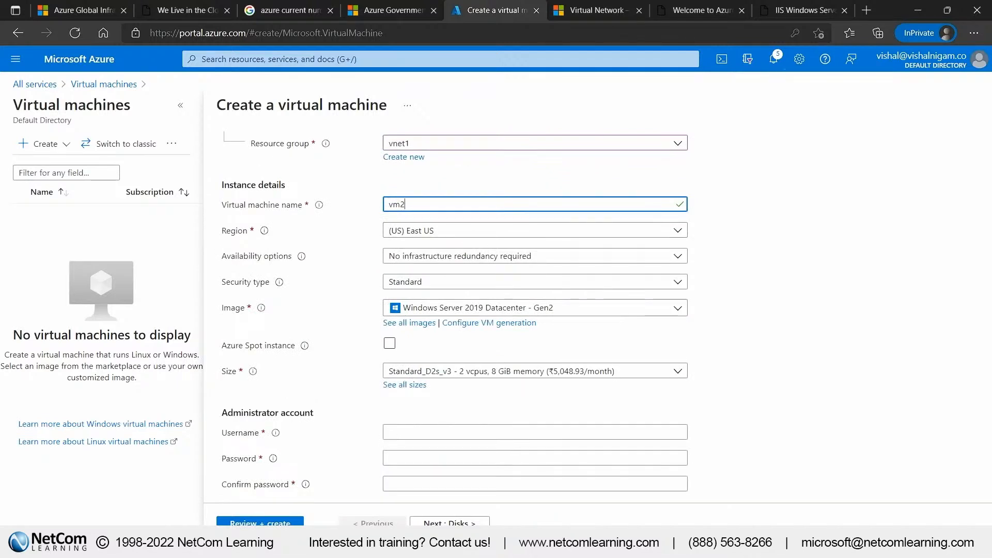
pyautogui.scroll(-3, 436, 287)
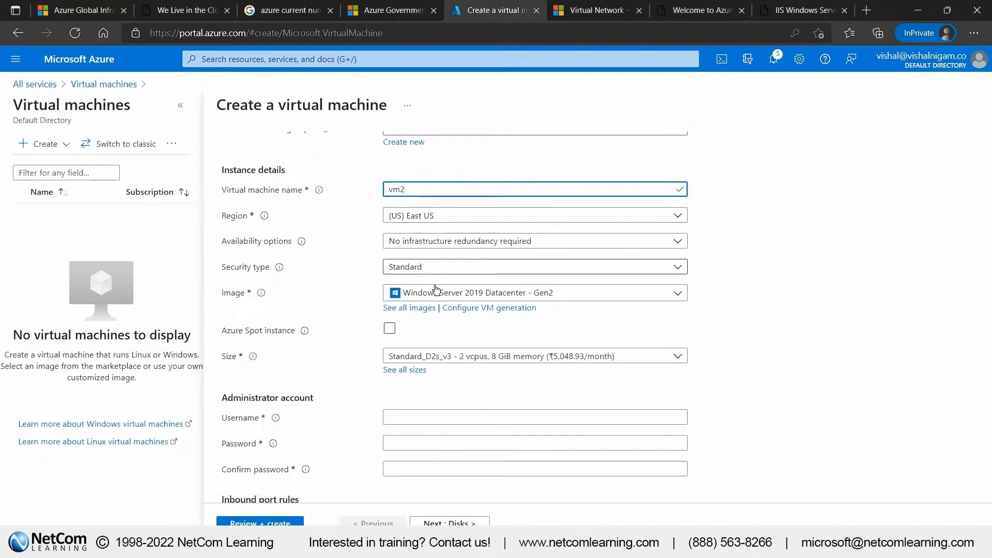
pyautogui.click(413, 263)
pyautogui.write('azureuser')
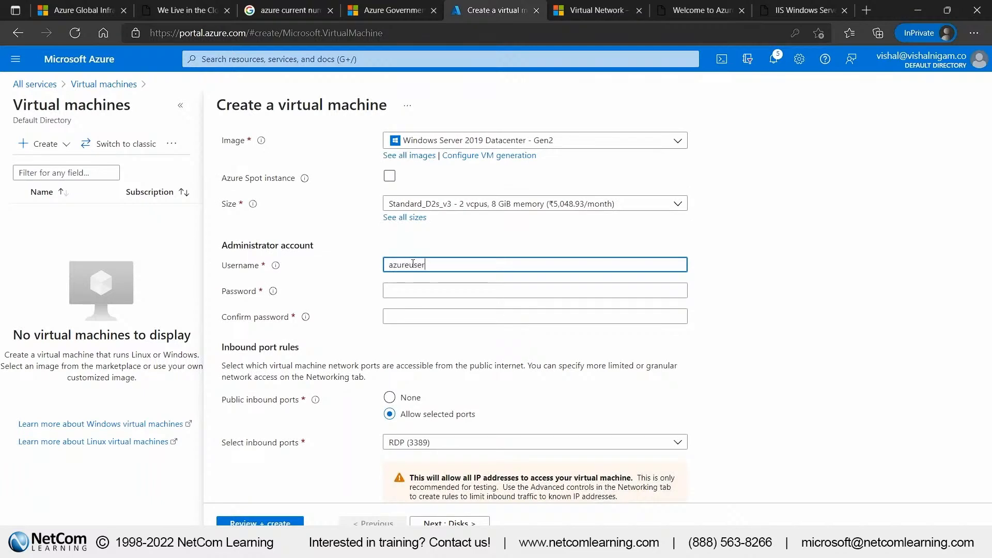
pyautogui.press('Tab')
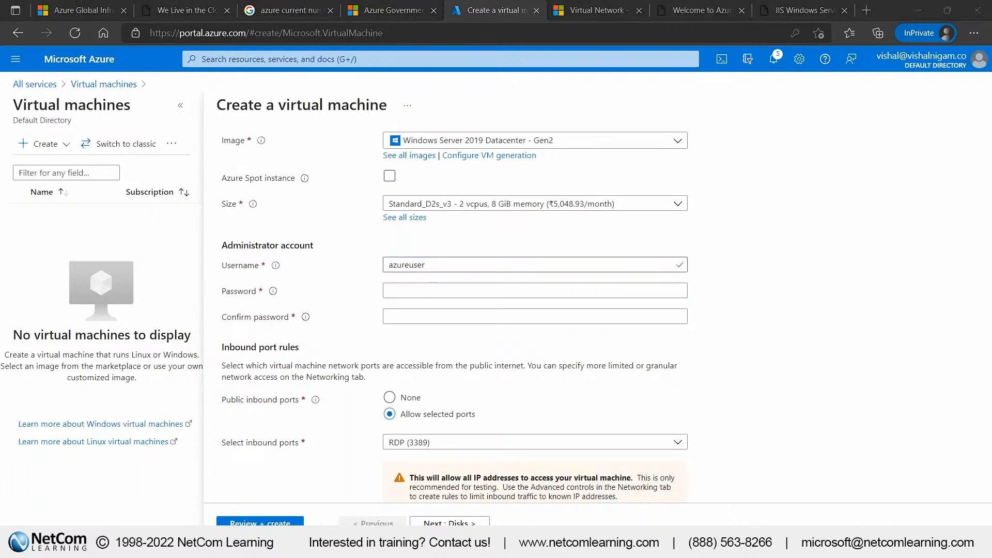
pyautogui.hotkey('ctrl', 'v')
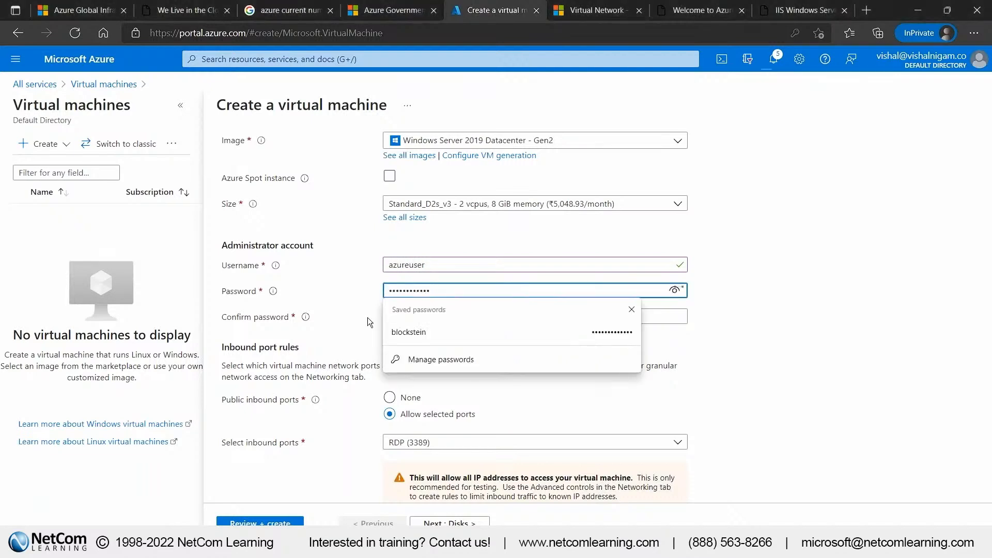
pyautogui.press('Tab')
pyautogui.hotkey('ctrl', 'v')
pyautogui.click(367, 337)
# Check vm2's network interface settings, keep them as they are and validate the virtual machine configuration
pyautogui.click(462, 520)
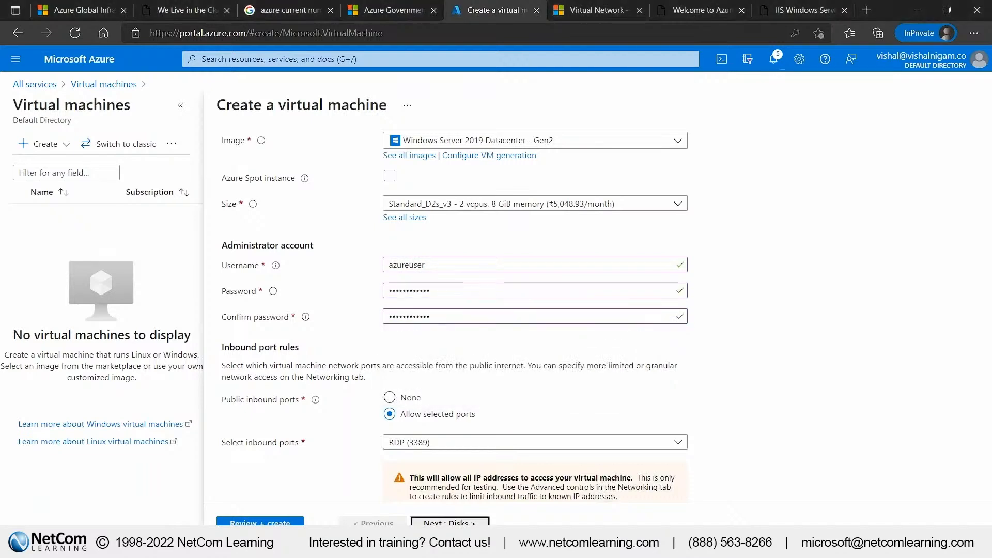
pyautogui.click(333, 164)
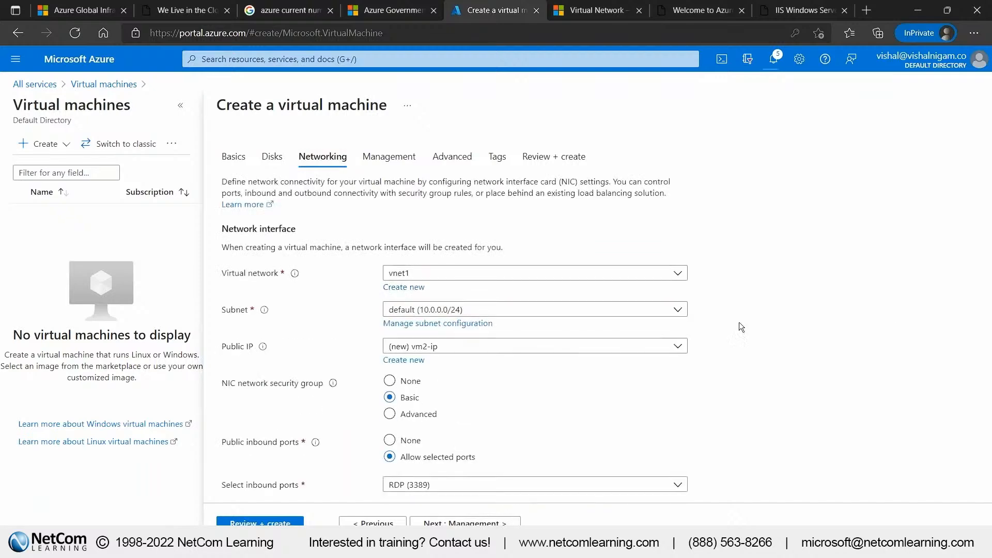
pyautogui.scroll(-4, 612, 380)
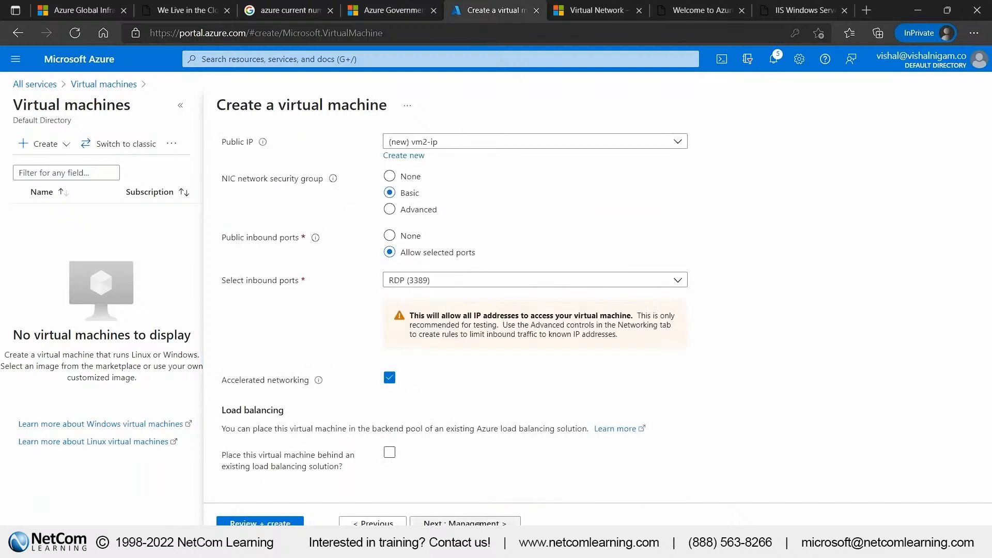
pyautogui.click(465, 523)
pyautogui.click(296, 522)
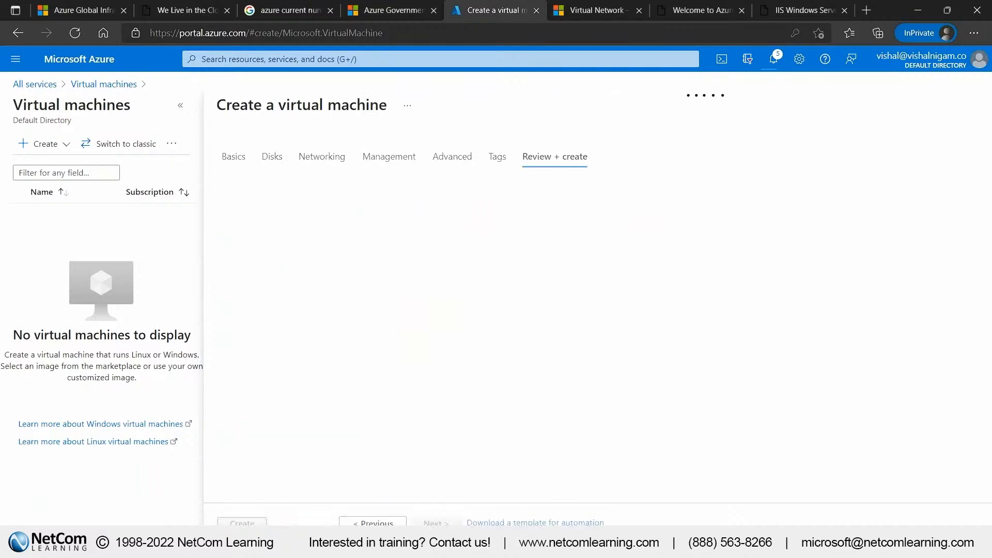
pyautogui.doubleClick(433, 197)
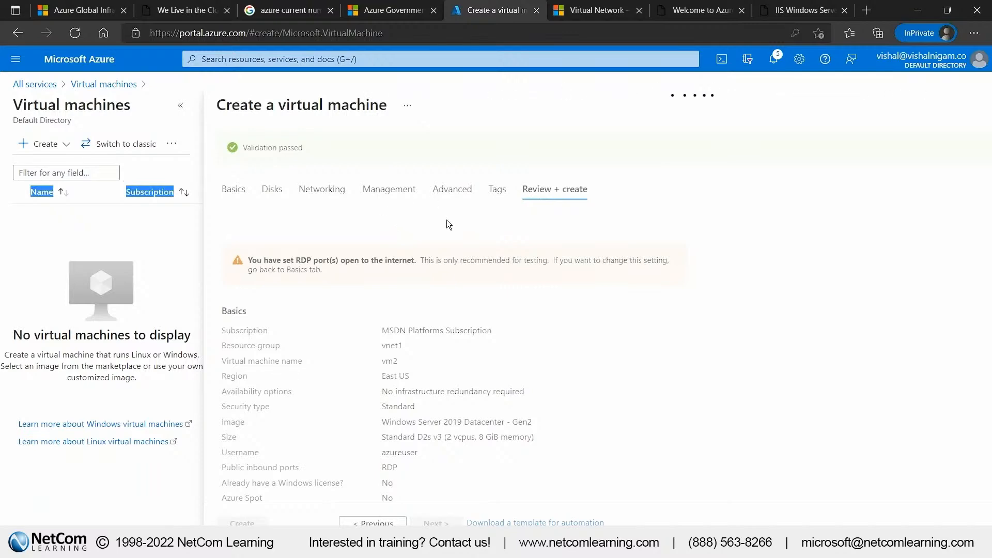
# Recheck vm2's networking settings and deploy the virtual machine, ending on the portal home page
pyautogui.click(322, 189)
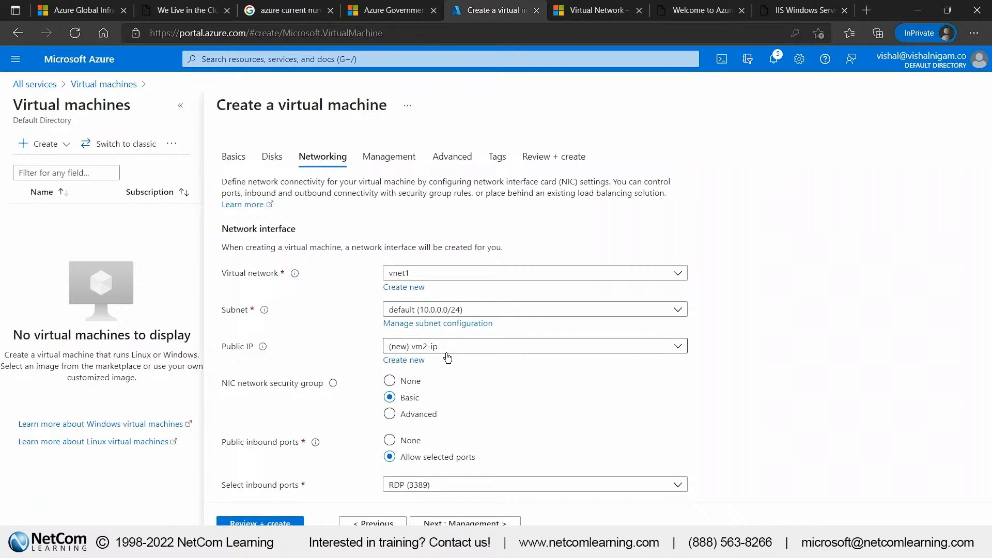
pyautogui.click(554, 156)
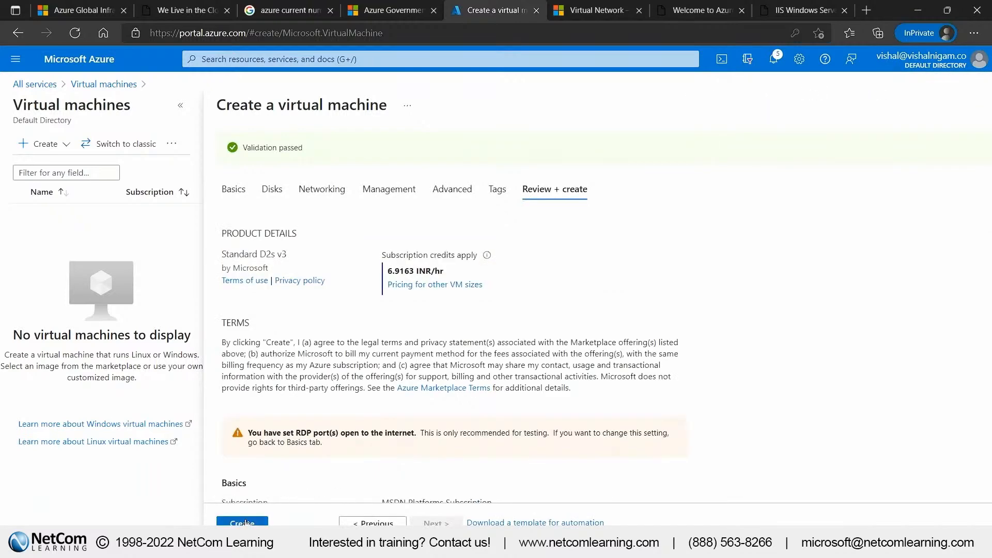
pyautogui.click(247, 523)
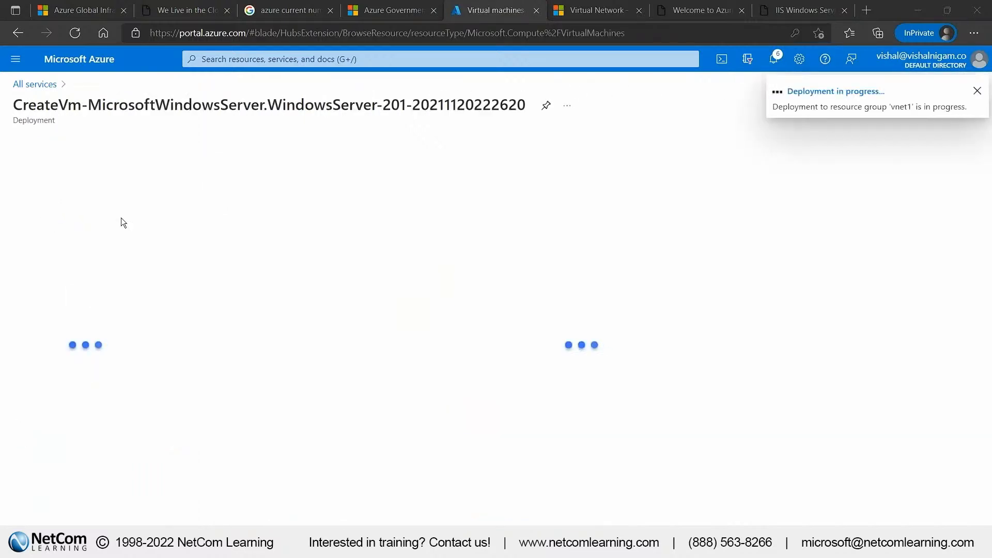
pyautogui.click(57, 60)
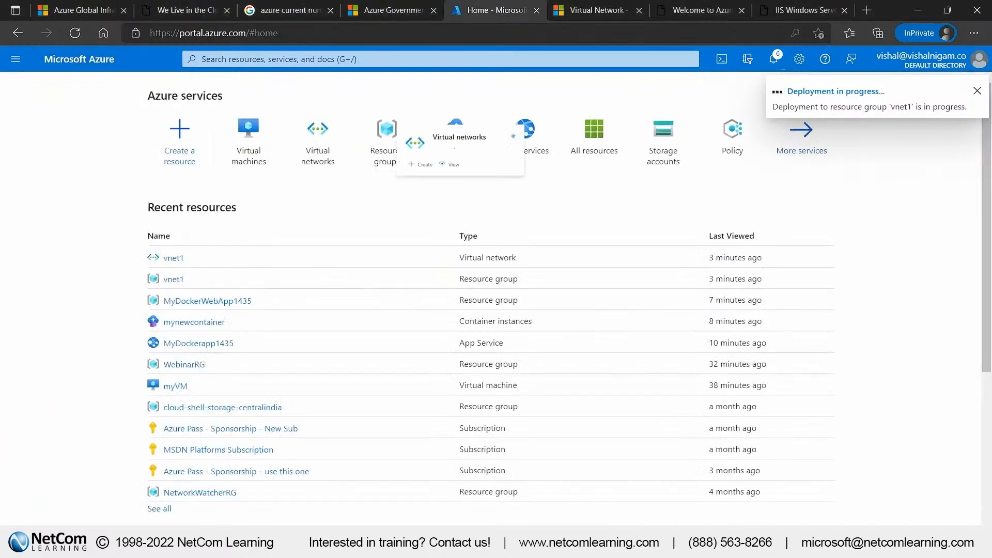
# Open vm1 from the list of all resources and check its running status
pyautogui.click(15, 59)
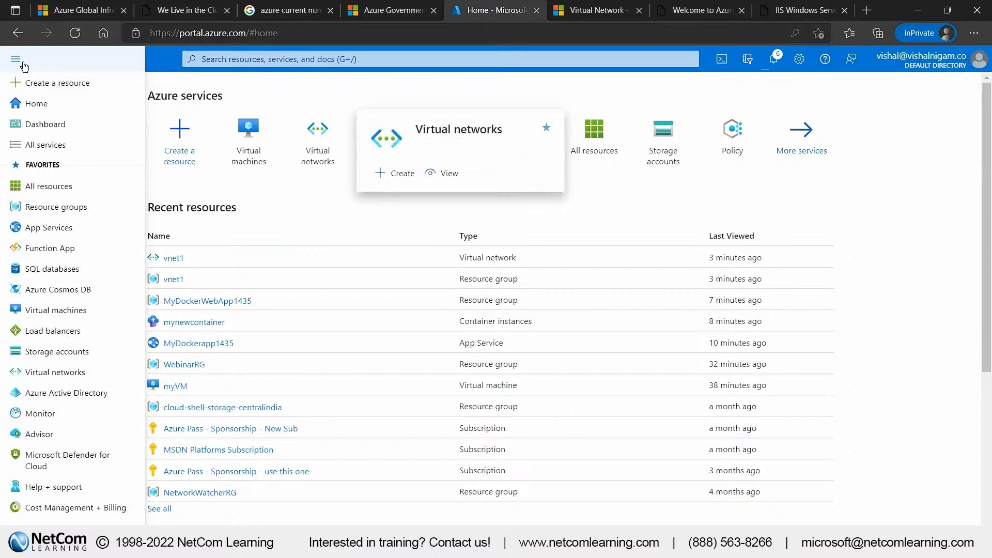
pyautogui.click(56, 186)
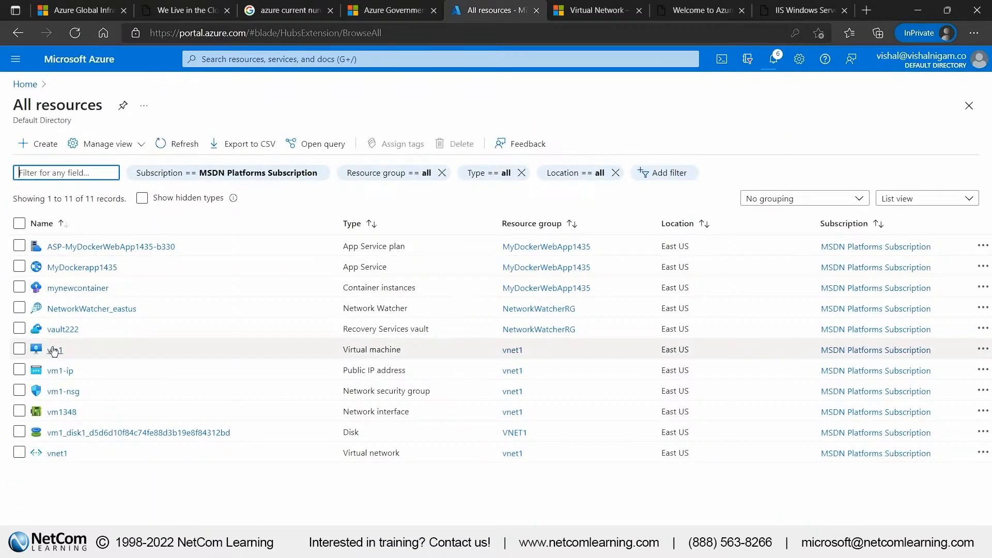
pyautogui.moveTo(54, 351)
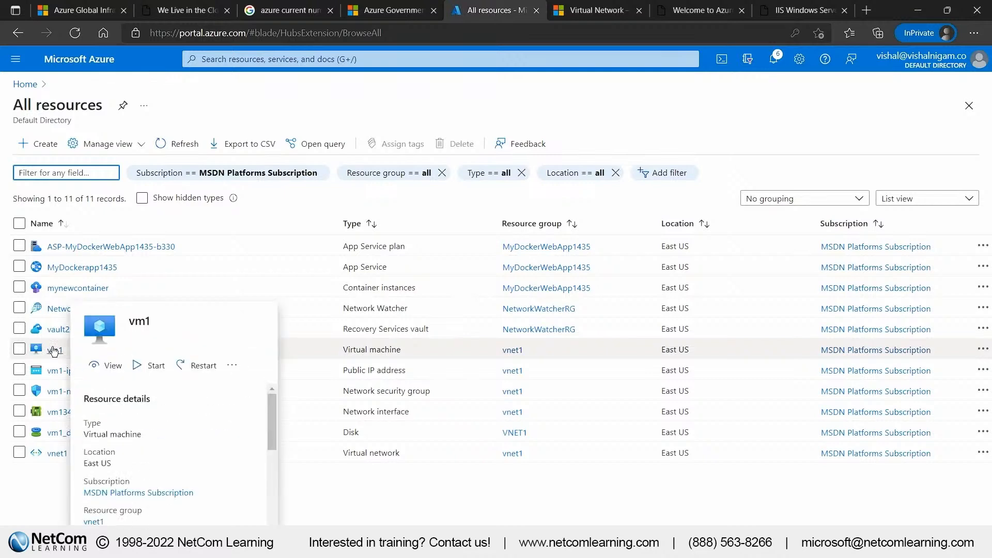
pyautogui.click(55, 351)
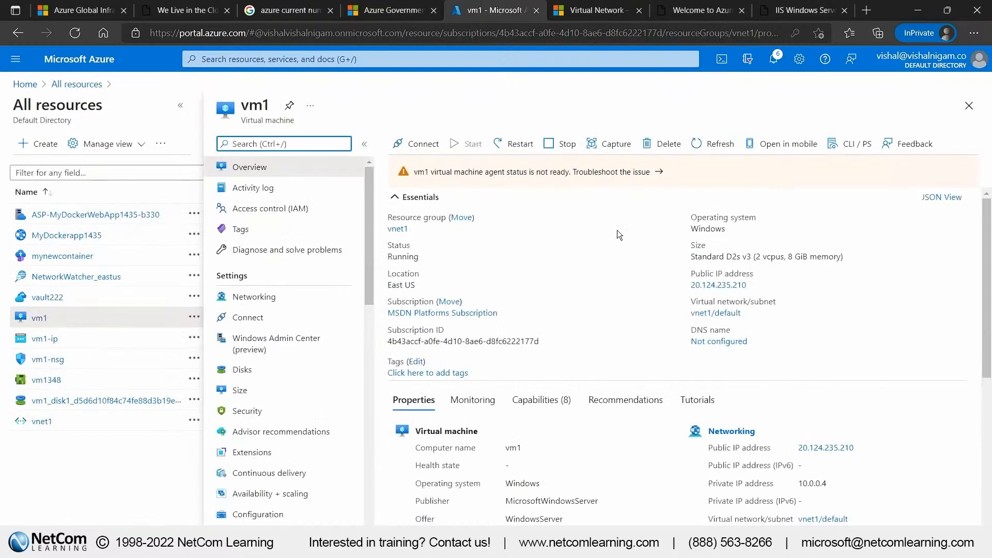
pyautogui.doubleClick(403, 256)
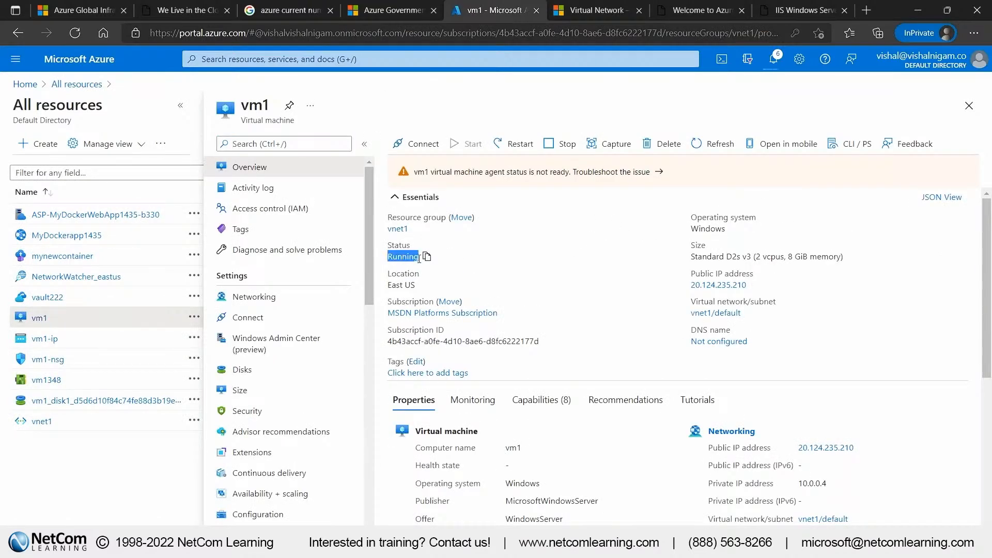
# Download vm1's RDP file for its public IP address and open the remote desktop session
pyautogui.click(181, 108)
pyautogui.click(238, 144)
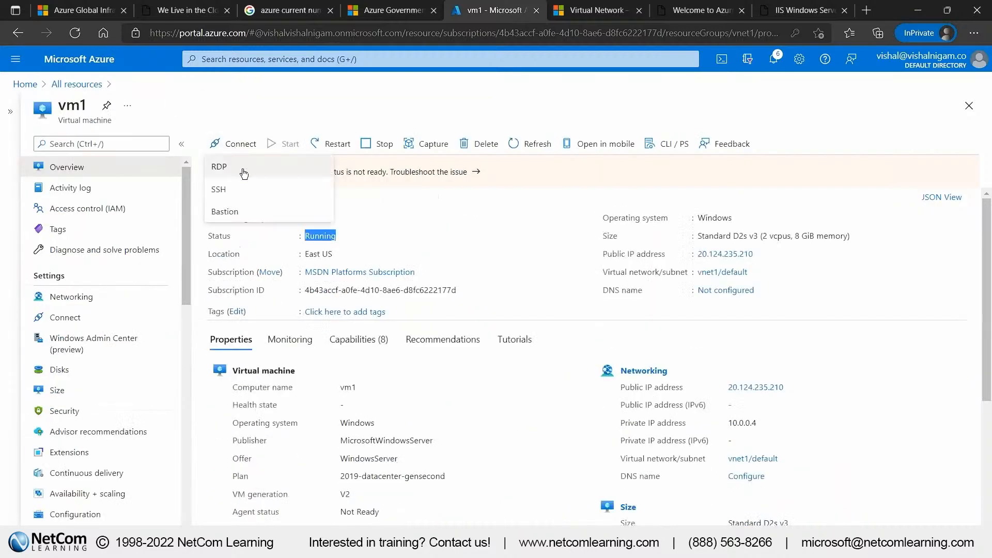
pyautogui.click(244, 172)
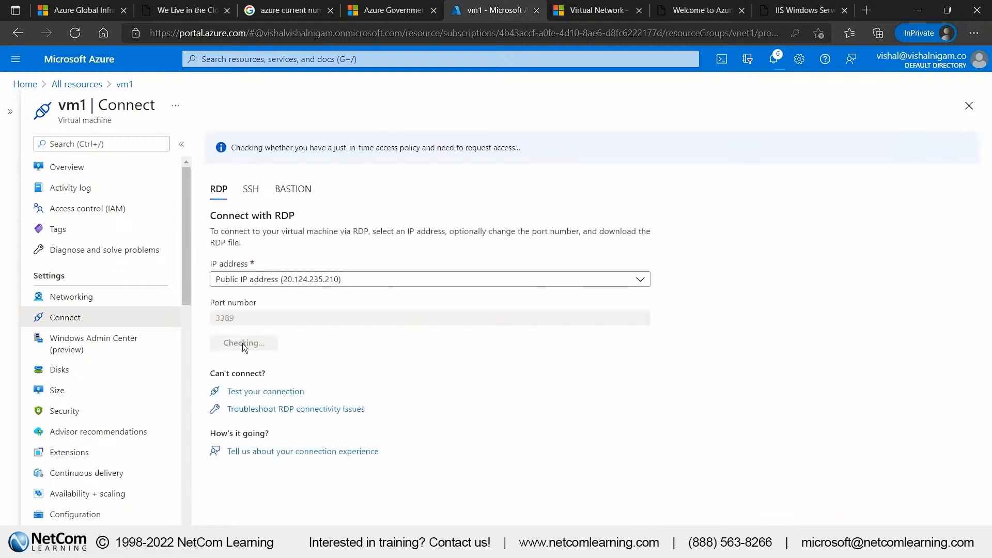
pyautogui.click(243, 343)
pyautogui.click(718, 101)
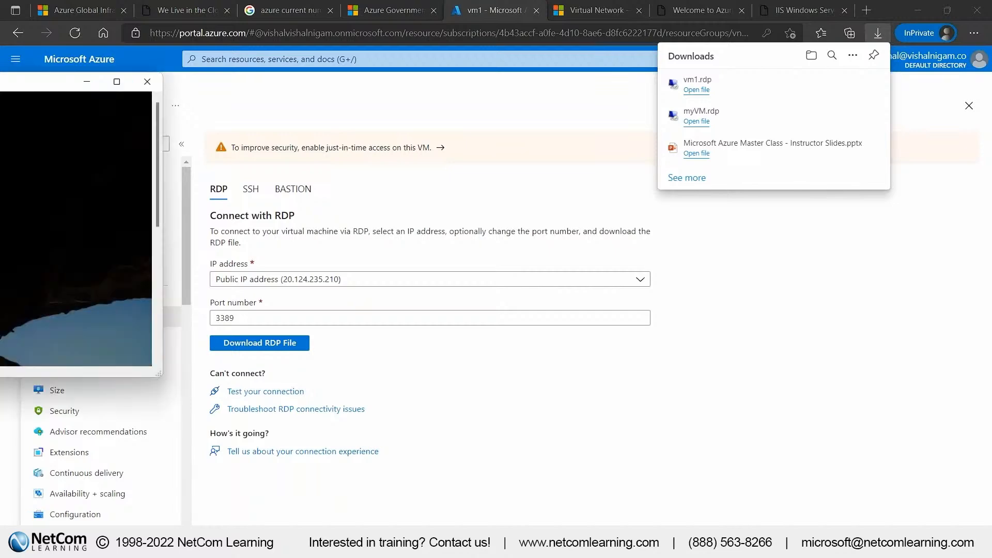
pyautogui.doubleClick(377, 117)
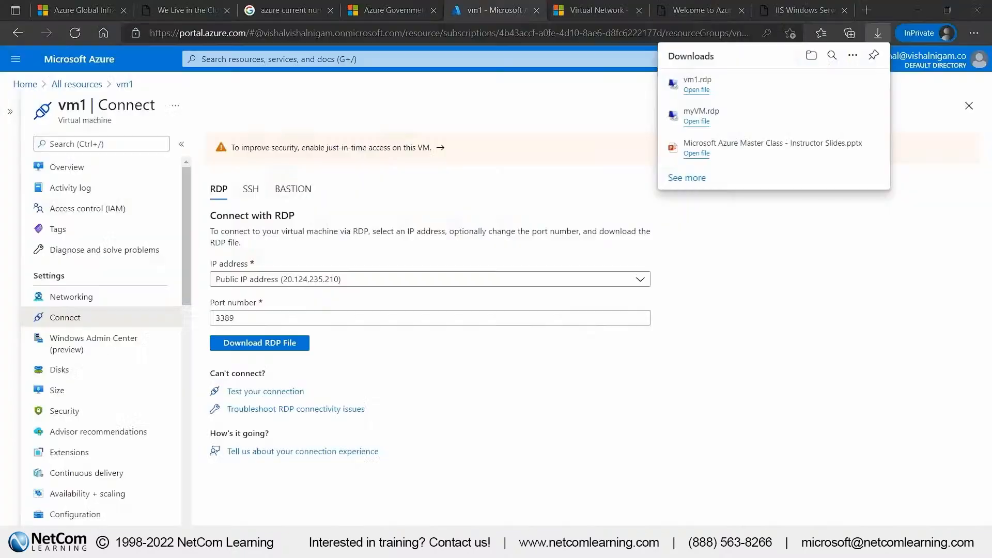
# Check the deployment notifications, refresh the list of all resources and open vm2
pyautogui.click(790, 258)
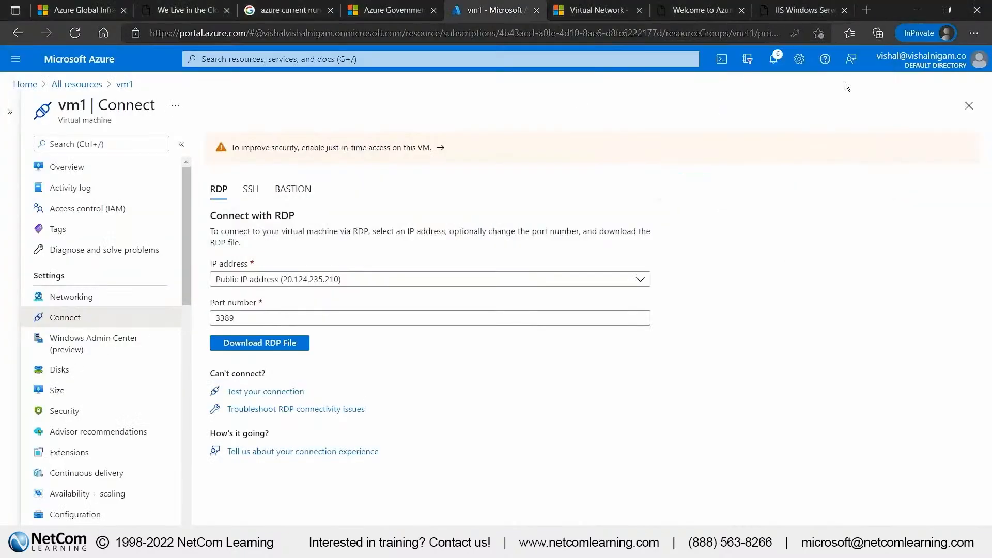
pyautogui.click(776, 60)
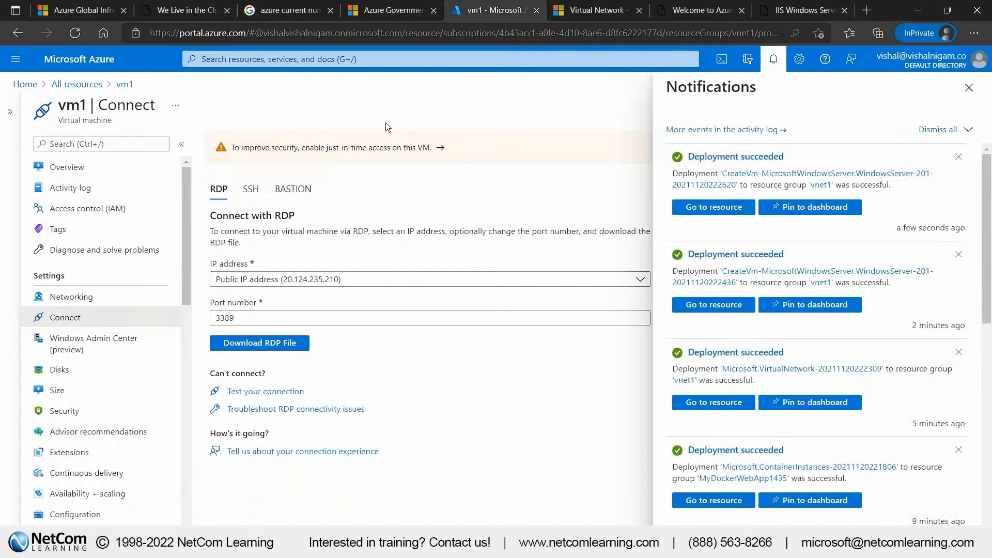
pyautogui.click(78, 84)
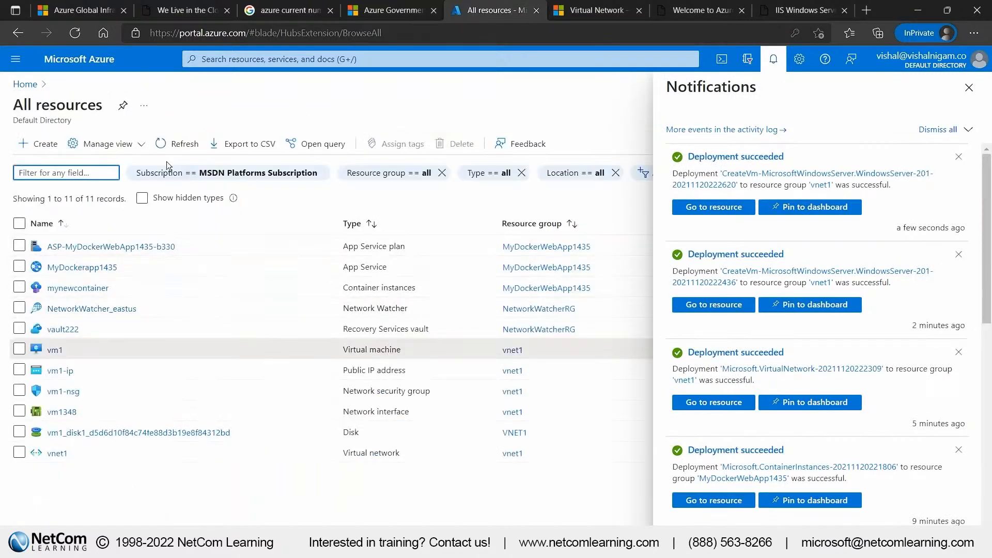
pyautogui.click(187, 145)
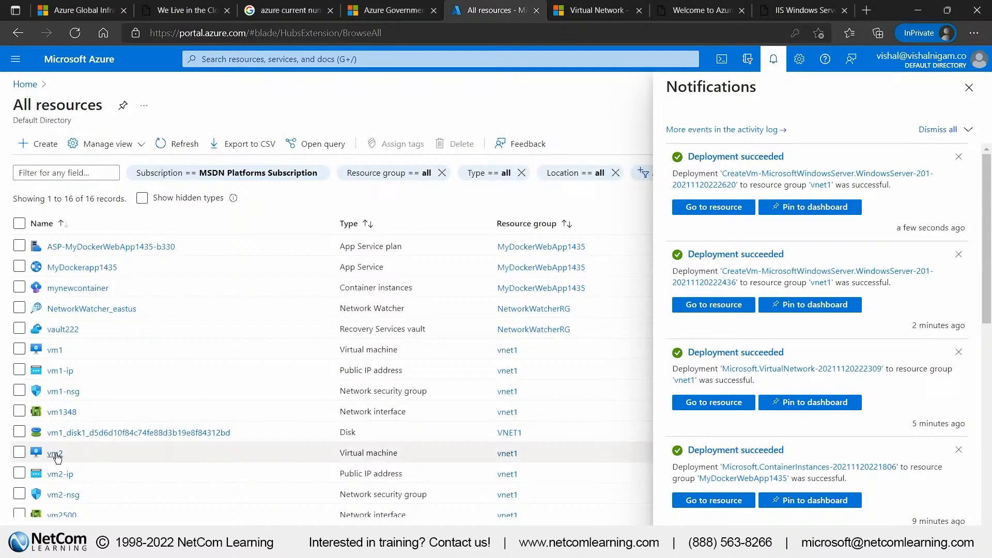
pyautogui.click(56, 454)
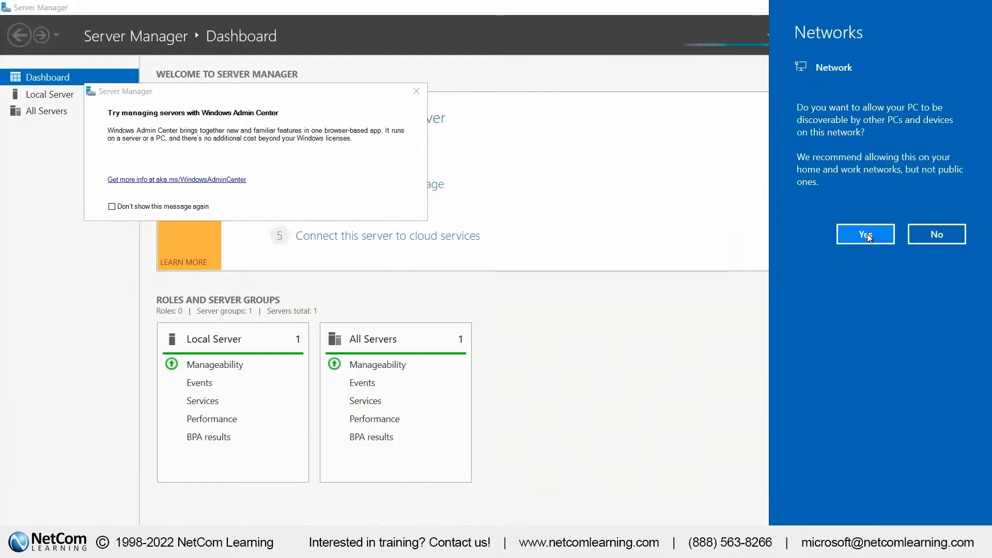
# In vm1's remote session, allow network discovery and open Windows PowerShell as administrator in a maximized window
pyautogui.click(853, 233)
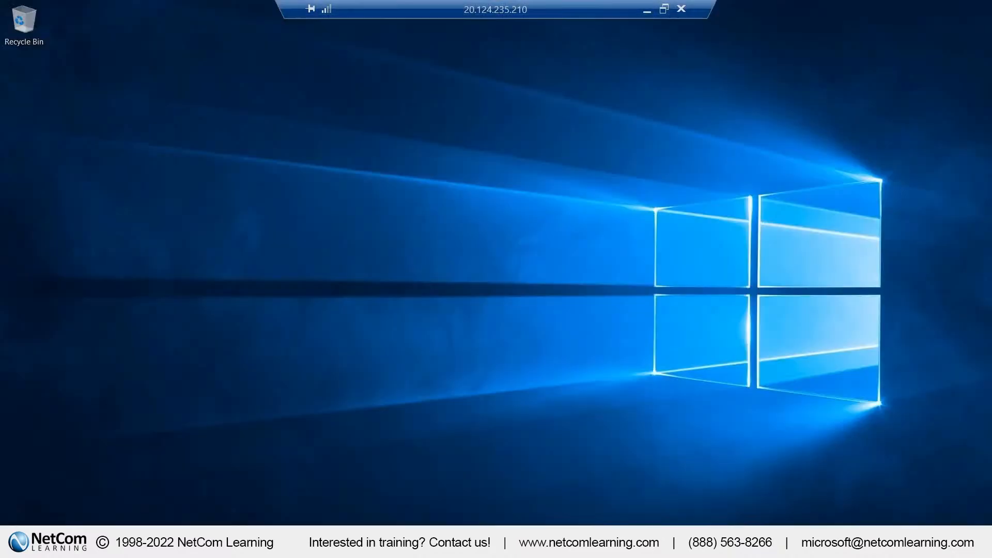
pyautogui.press('super+s')
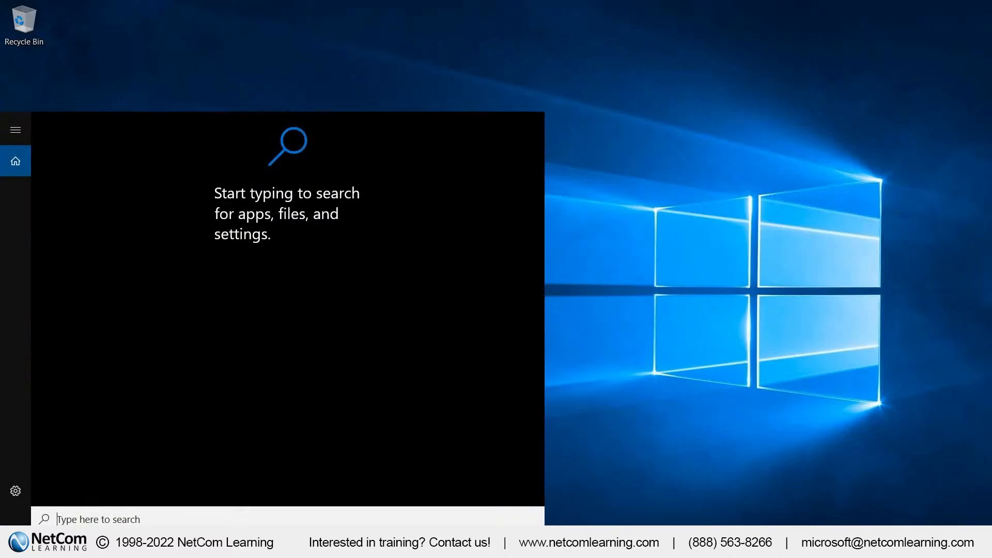
pyautogui.write('power')
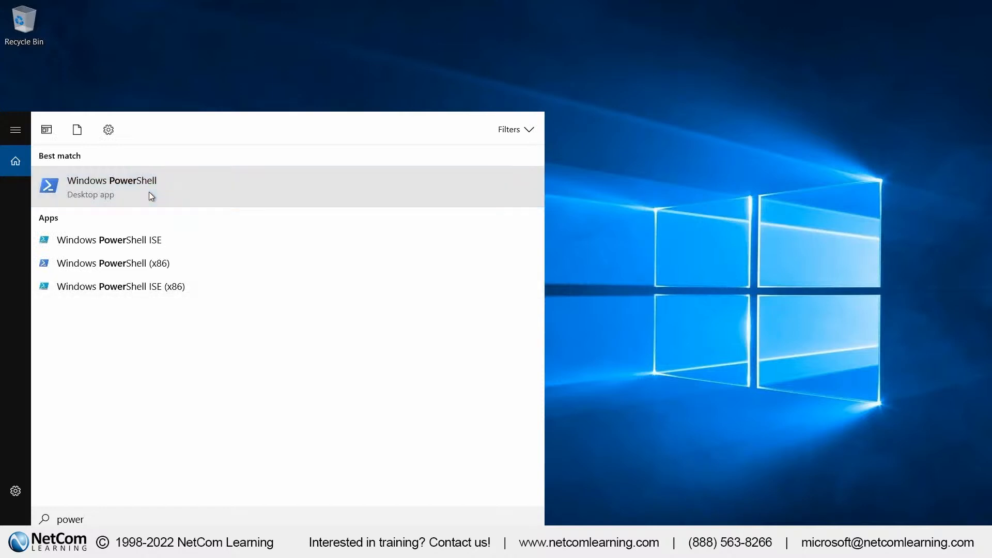
pyautogui.rightClick(149, 191)
pyautogui.click(167, 208)
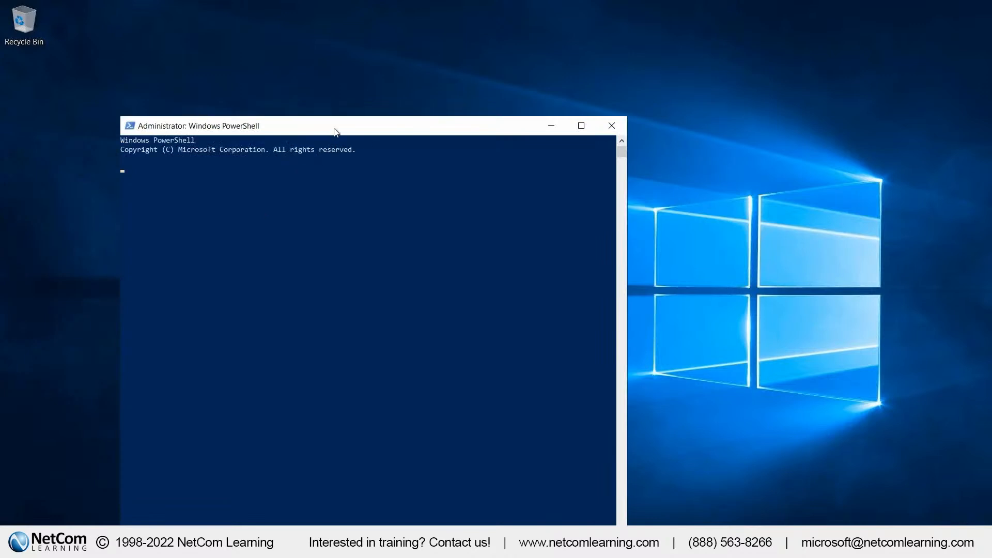
pyautogui.doubleClick(334, 130)
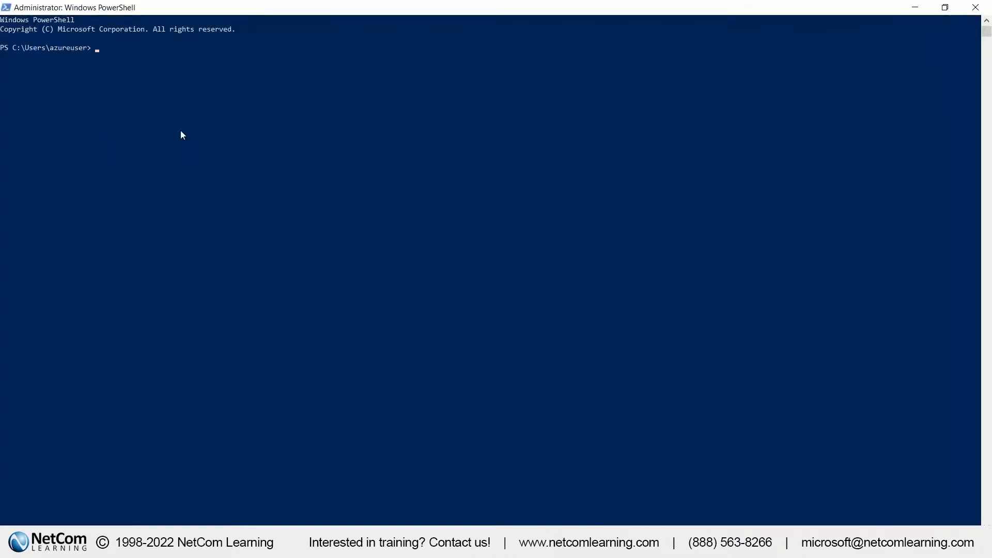
# Ping vm2 from vm1's PowerShell, and switch back to the Azure portal
pyautogui.write('ping vm2')
pyautogui.press('Return')
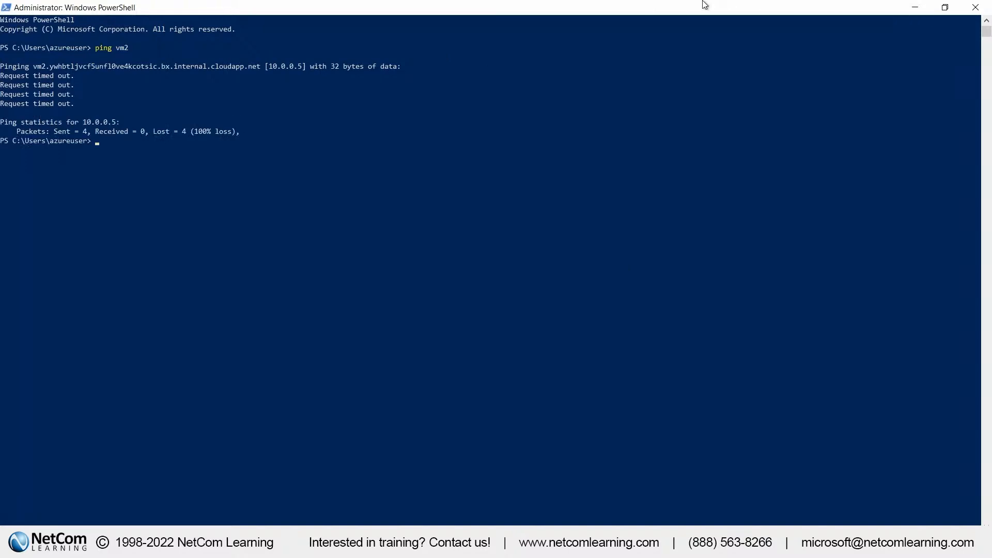
pyautogui.click(646, 10)
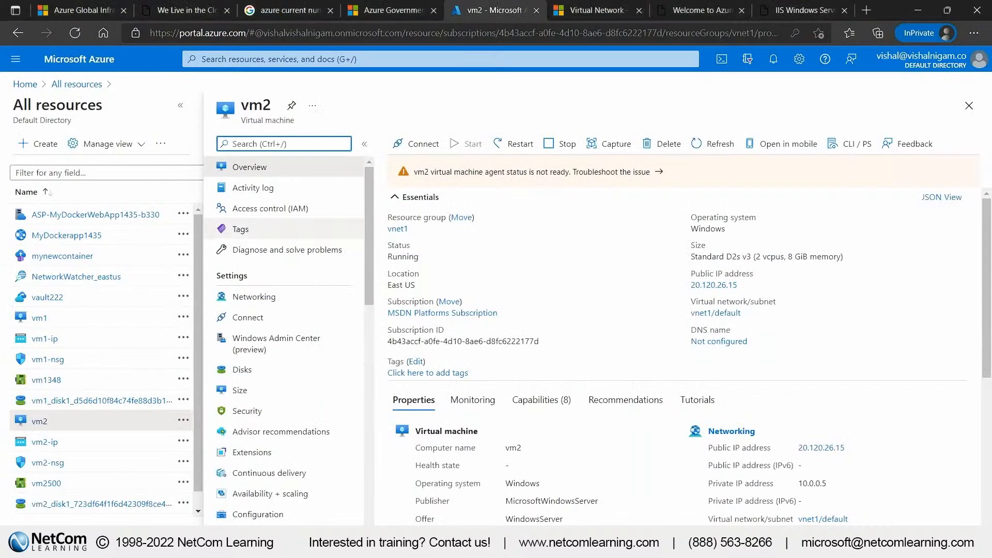
# Search the portal for vnet and open the vnet1 virtual network to view its security page
pyautogui.click(235, 62)
pyautogui.write('v')
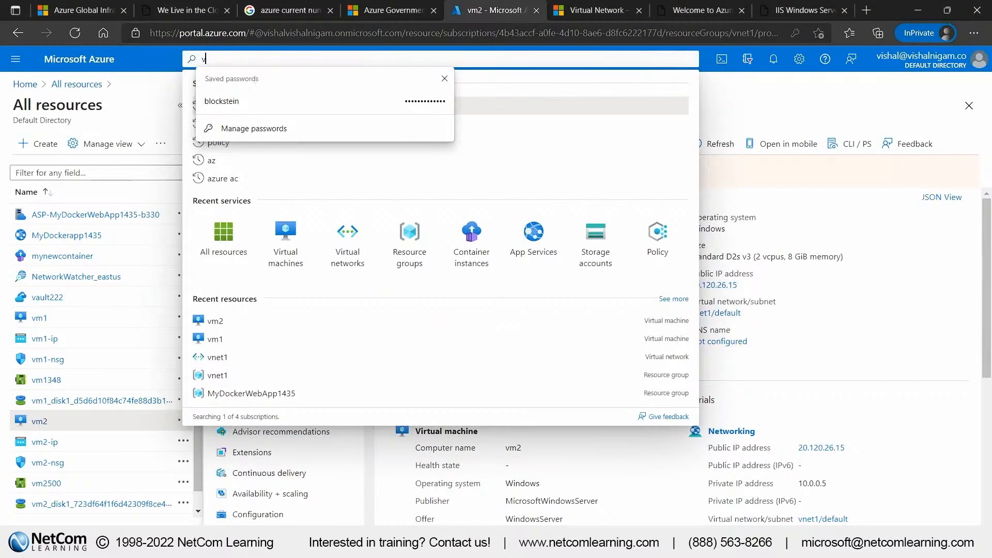
pyautogui.write('net')
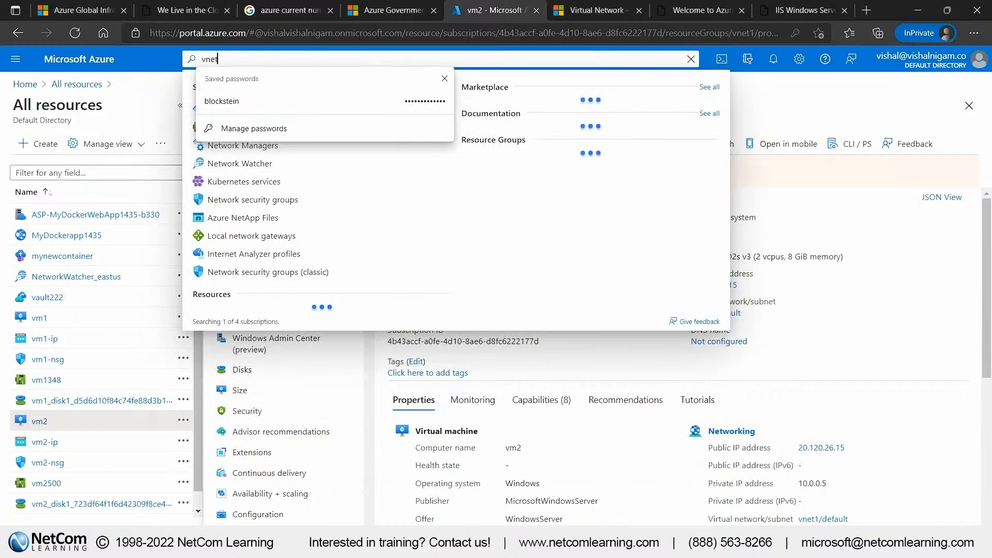
pyautogui.click(445, 79)
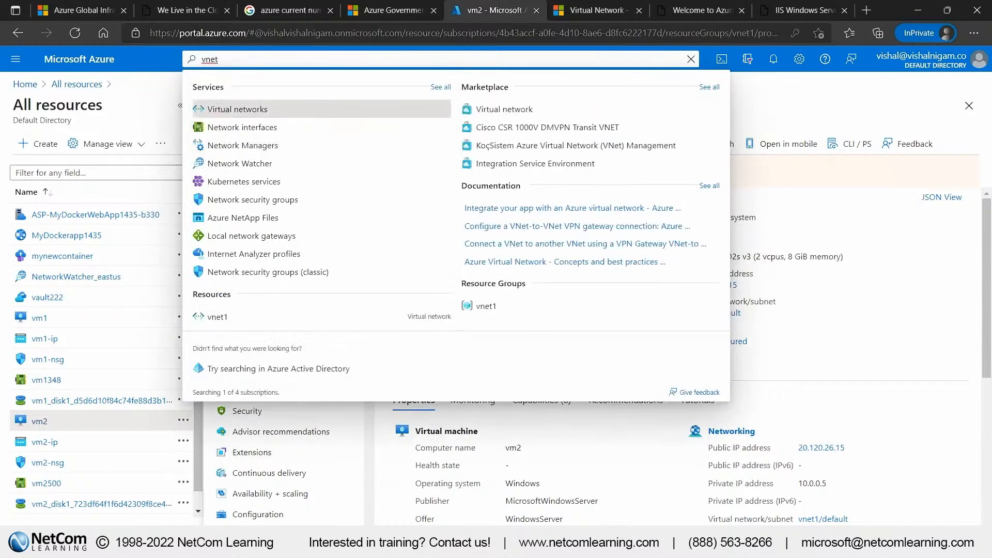
pyautogui.press('Return')
pyautogui.click(54, 246)
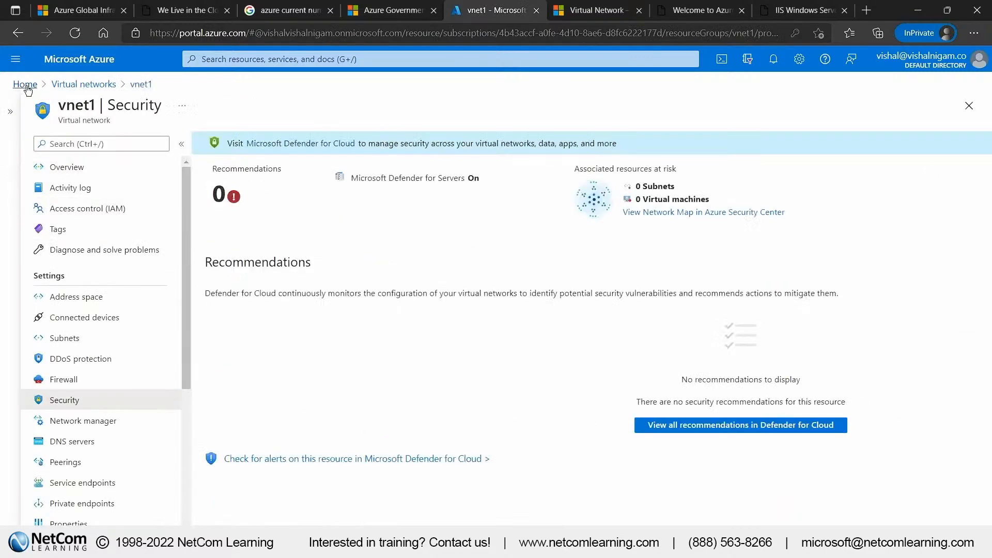
# Open vm1 from the portal home page and review its inbound port rules
pyautogui.click(26, 84)
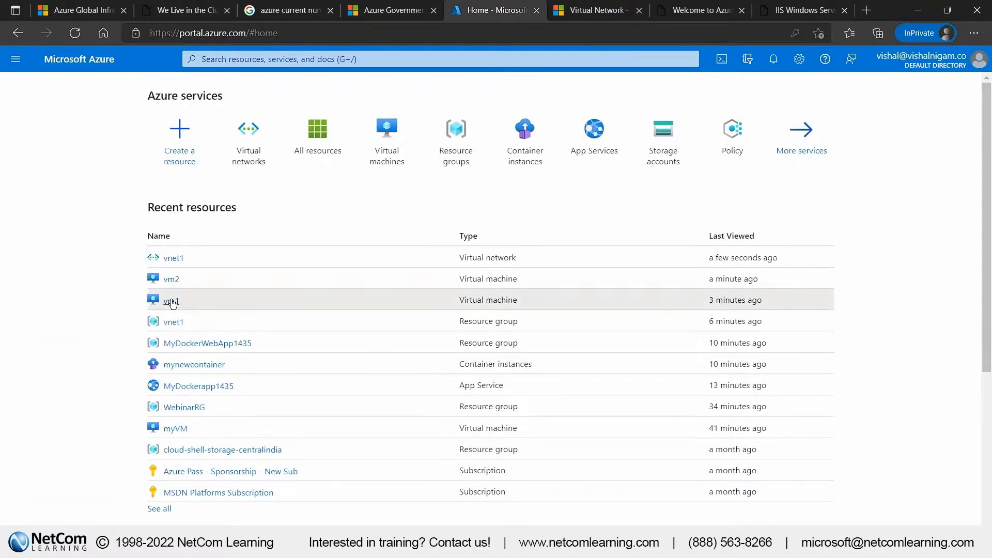
pyautogui.click(171, 302)
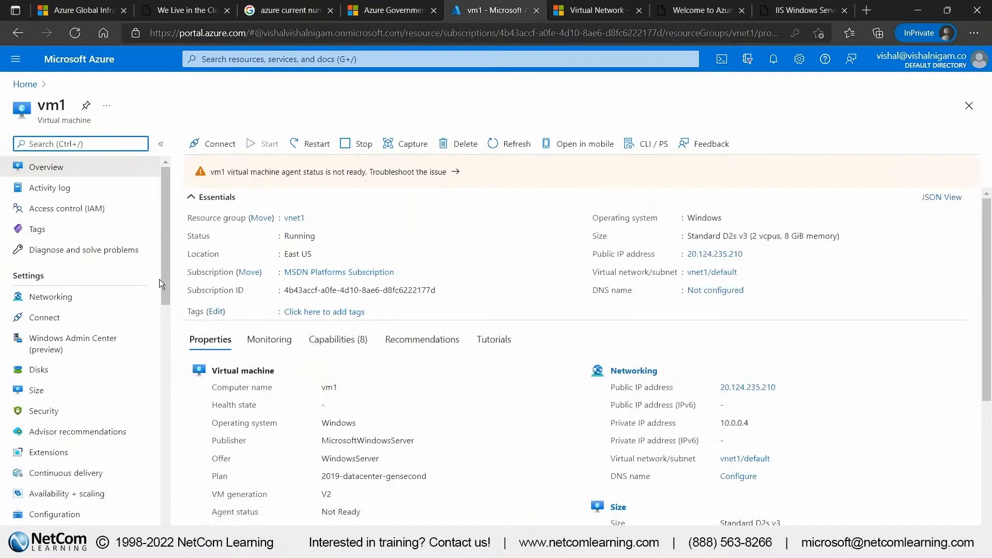
pyautogui.click(150, 304)
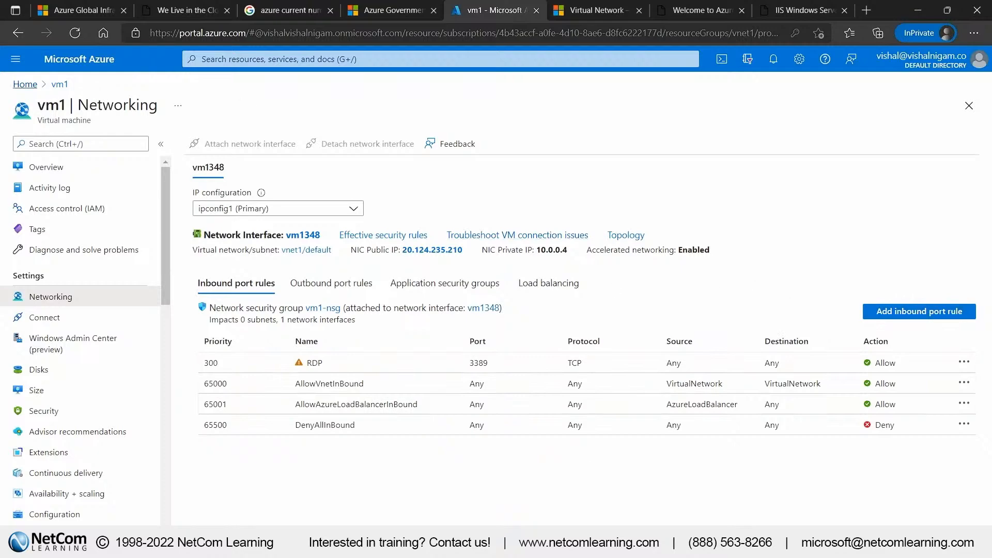
# Return to the portal home page and open vm2's networking settings
pyautogui.click(25, 84)
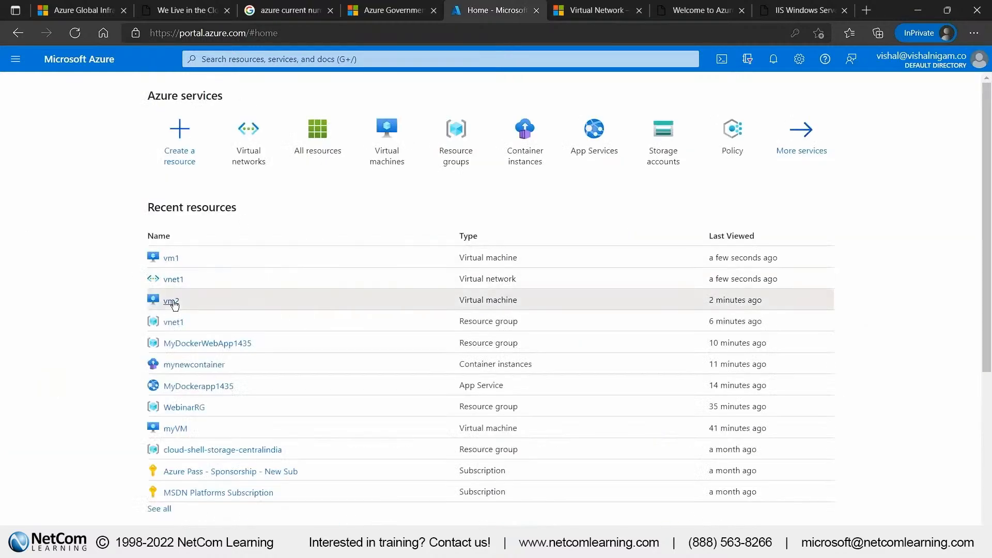
pyautogui.click(171, 300)
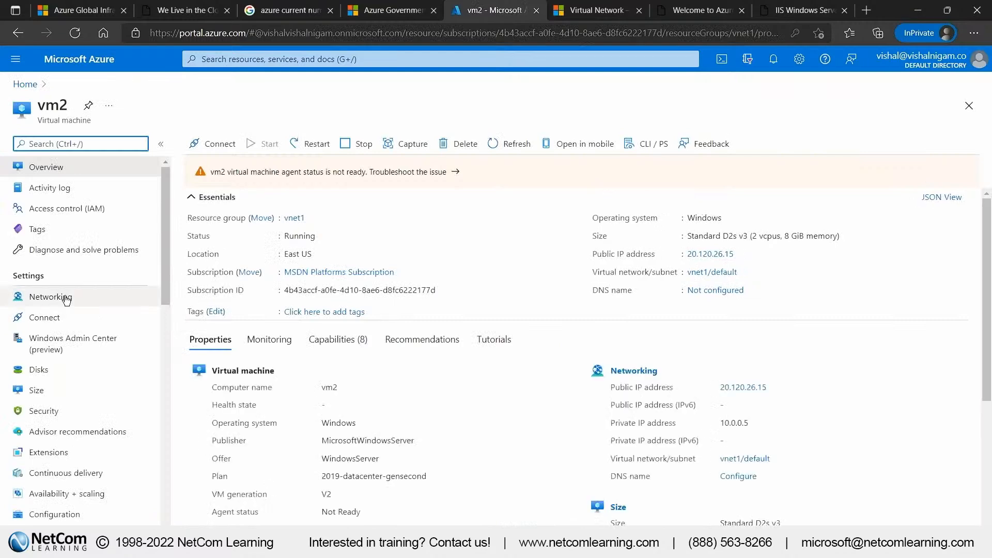
pyautogui.click(62, 297)
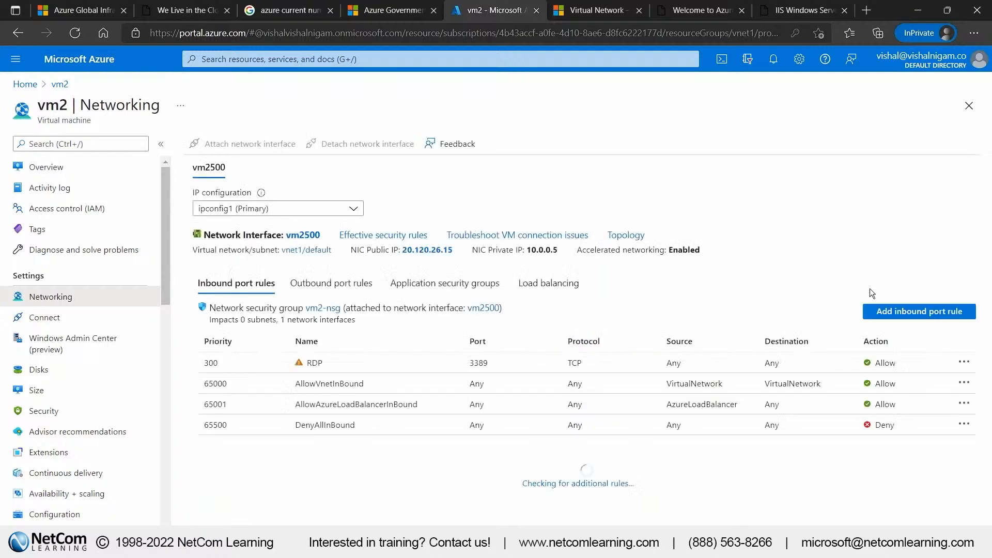
# Add an inbound security rule to vm2-nsg with destination port ranges set to *, keeping any source, any protocol and the Allow action
pyautogui.click(920, 311)
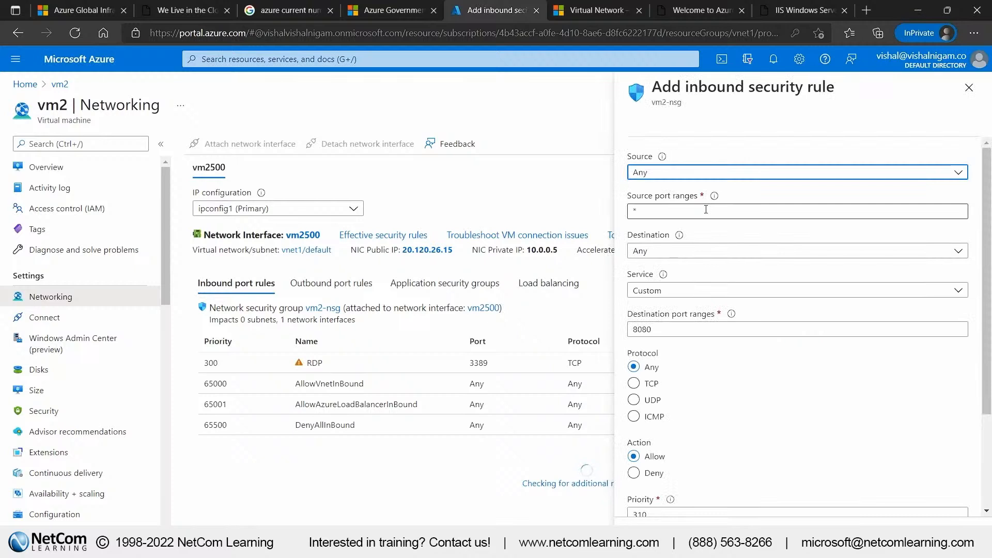
pyautogui.doubleClick(663, 334)
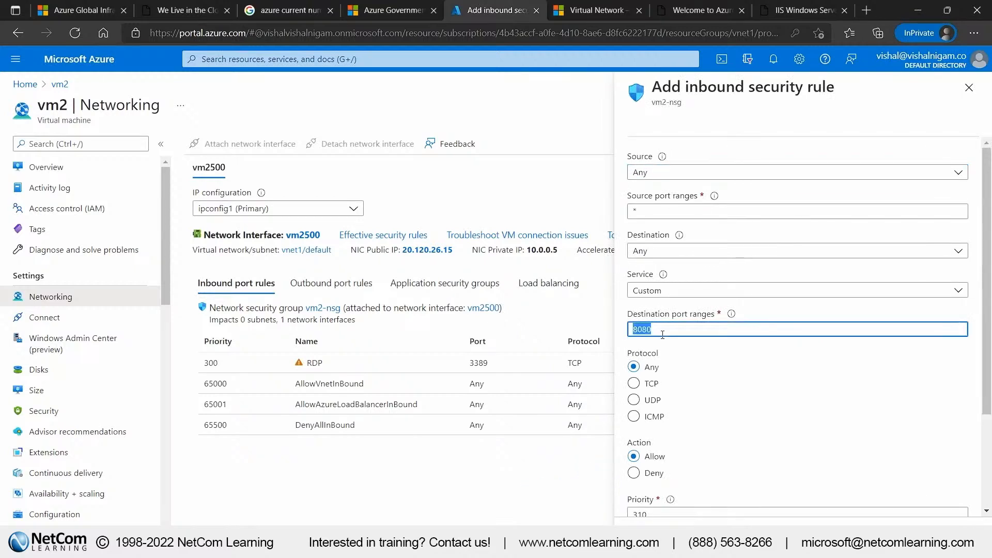
pyautogui.write('*')
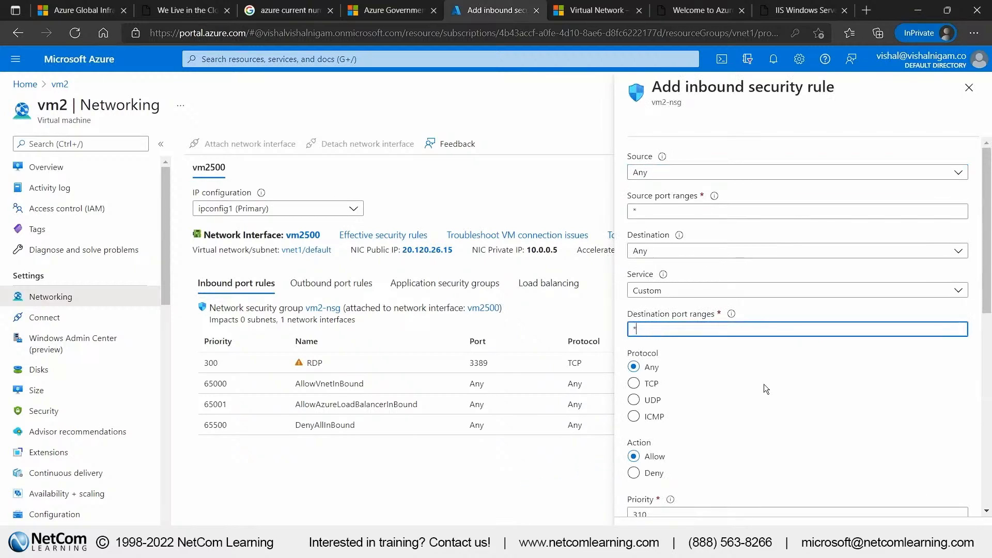
pyautogui.click(764, 384)
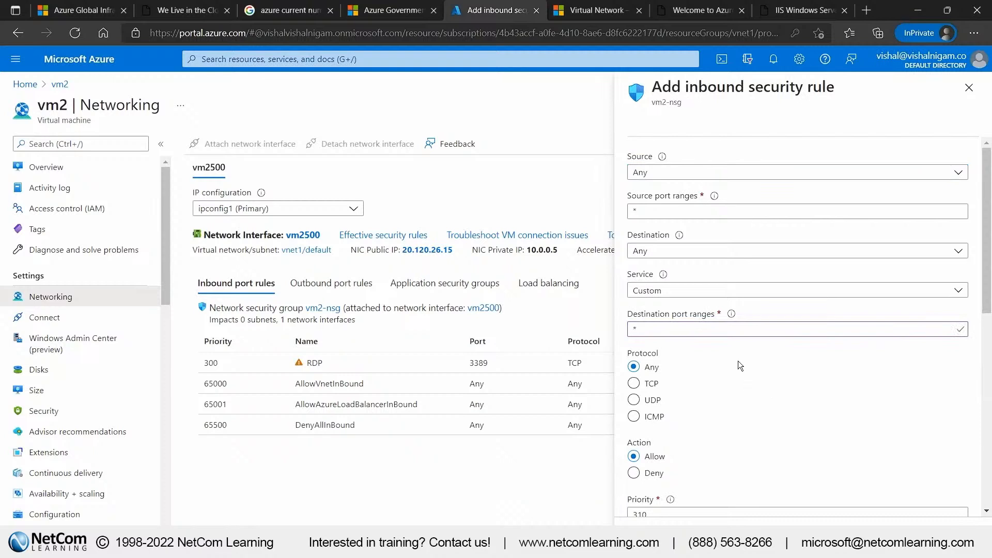
pyautogui.scroll(-2, 685, 449)
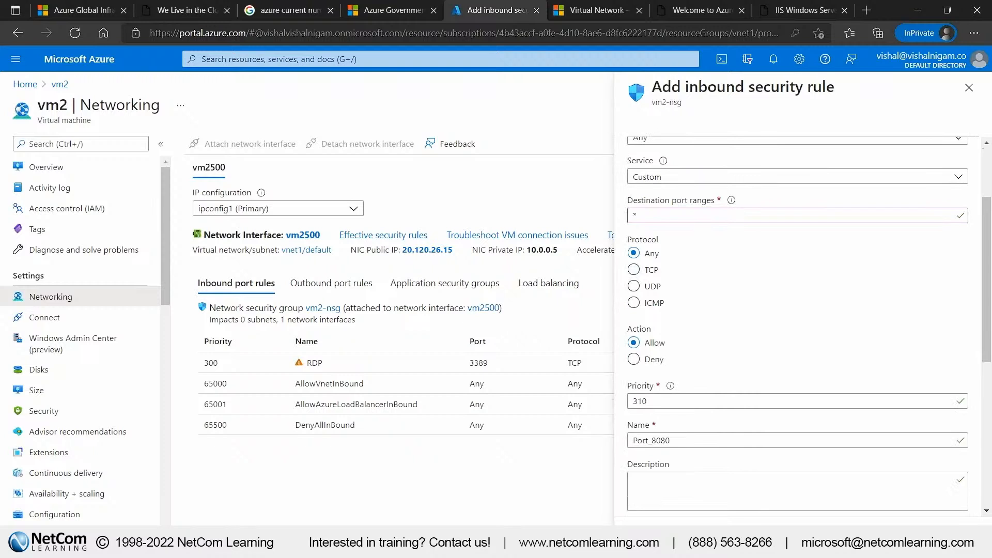
pyautogui.click(652, 535)
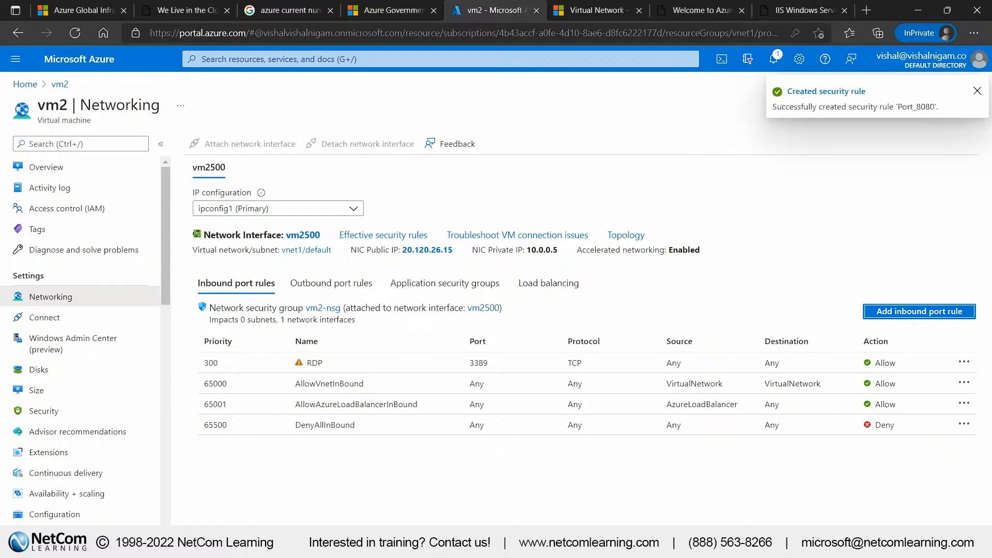
# Switch to vm1's PowerShell session, rerun ping vm2 to test the new inbound rule, and return to the Azure portal
pyautogui.hotkey('alt', 'Tab')
pyautogui.press('Up')
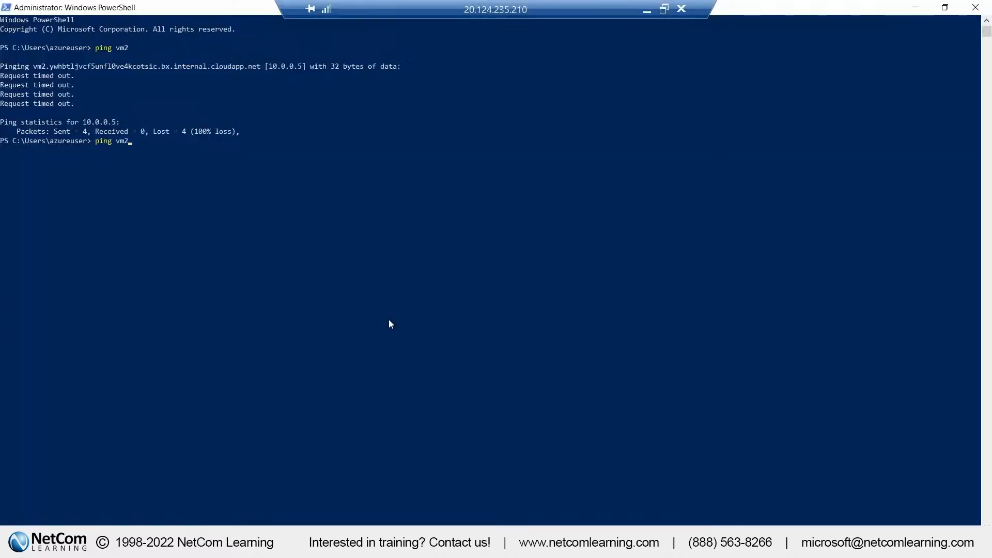
pyautogui.press('Return')
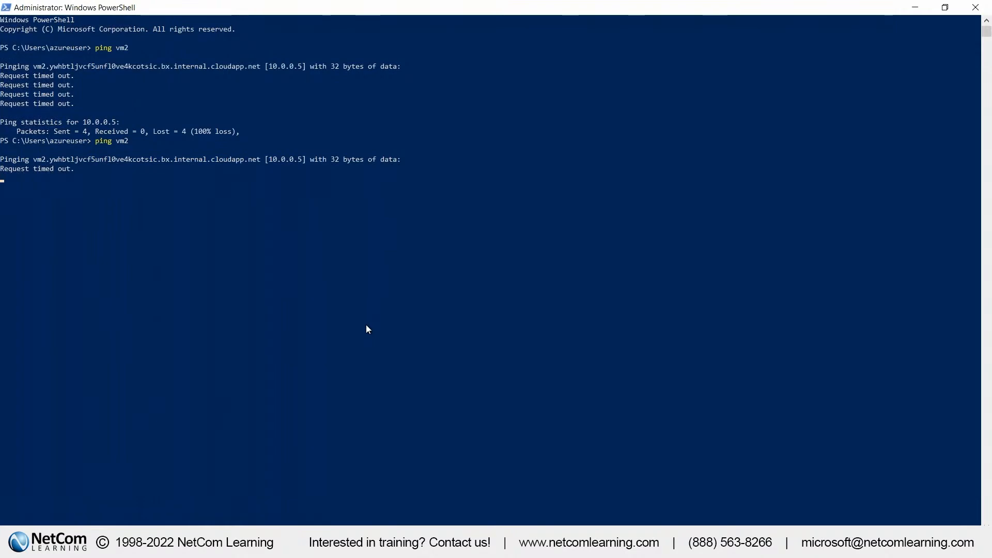
pyautogui.click(279, 542)
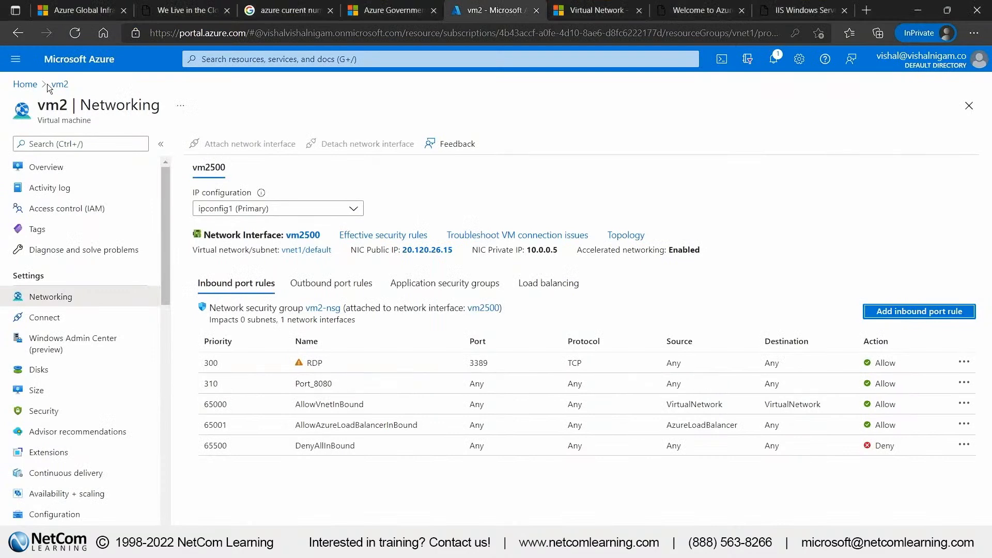
# Open vm1's networking settings from the portal home page and examine the ports and protocols in its outbound port rules
pyautogui.click(18, 33)
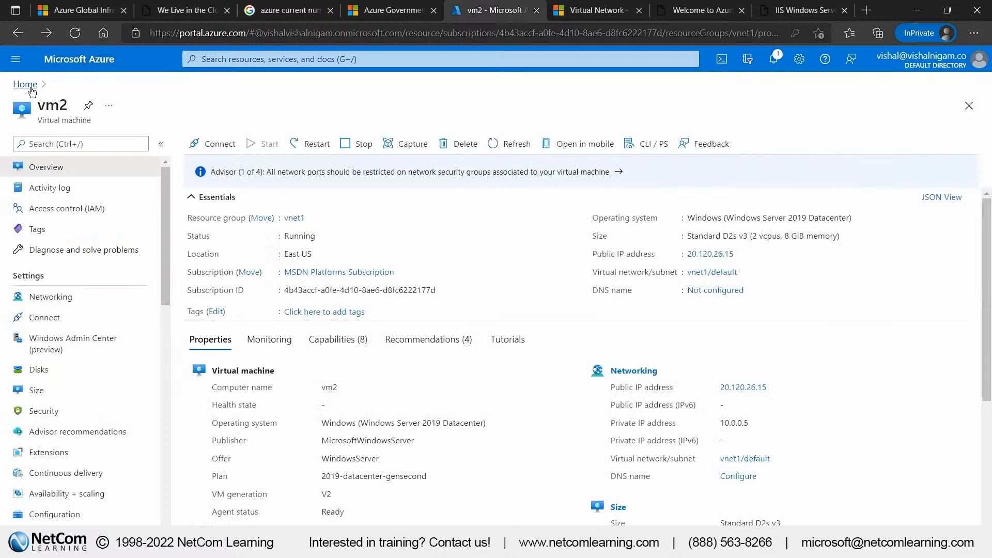
pyautogui.click(32, 92)
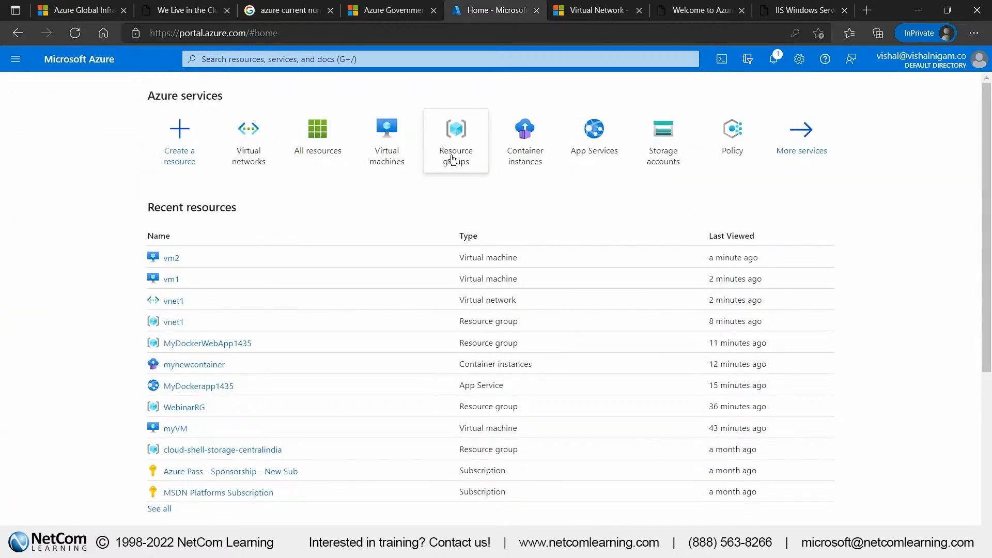
pyautogui.moveTo(455, 157); pyautogui.dragTo(173, 280)
pyautogui.click(173, 279)
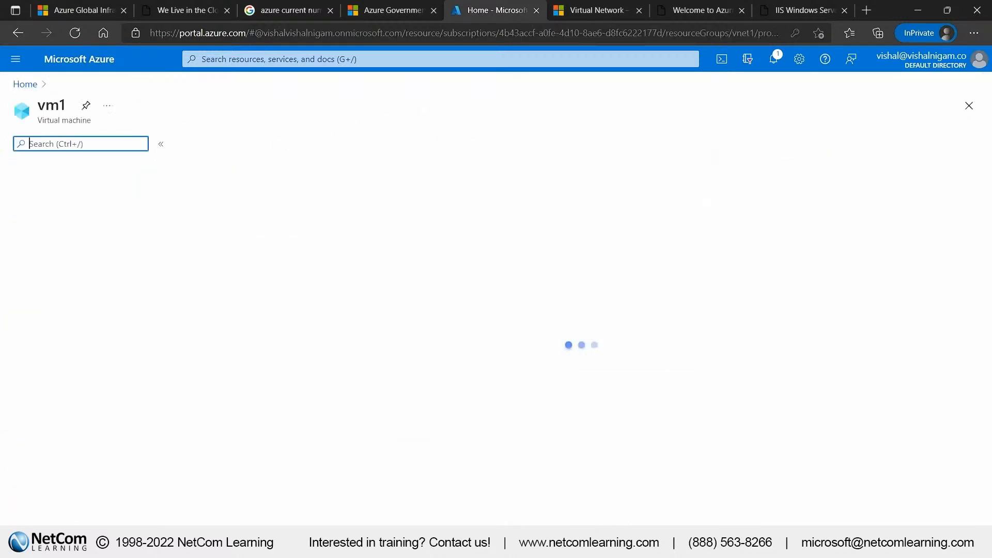
pyautogui.click(50, 297)
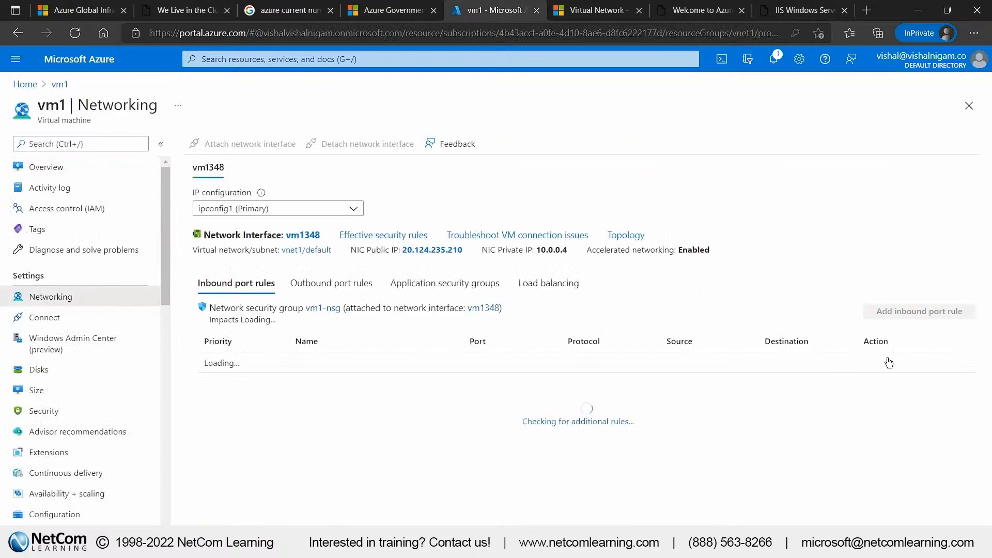
pyautogui.click(919, 312)
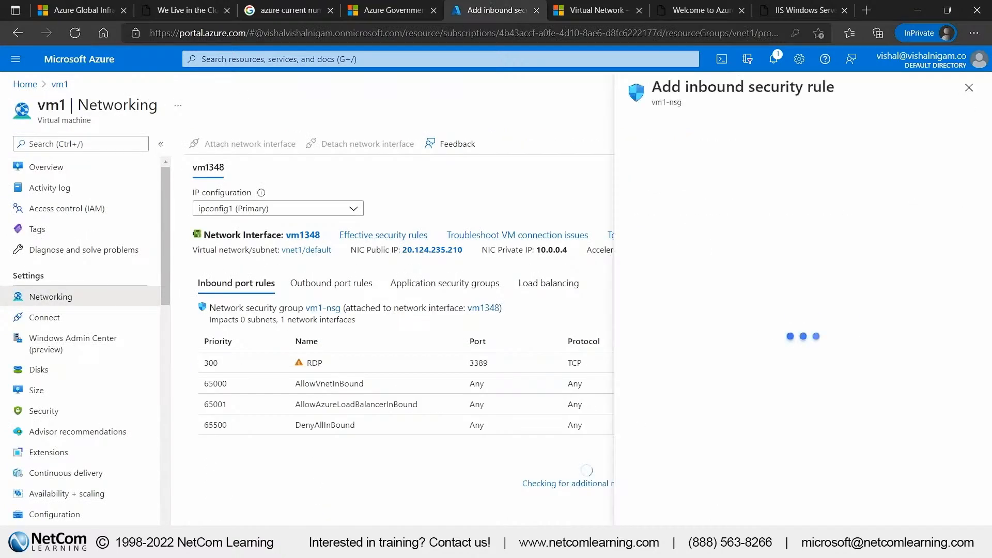
pyautogui.click(332, 283)
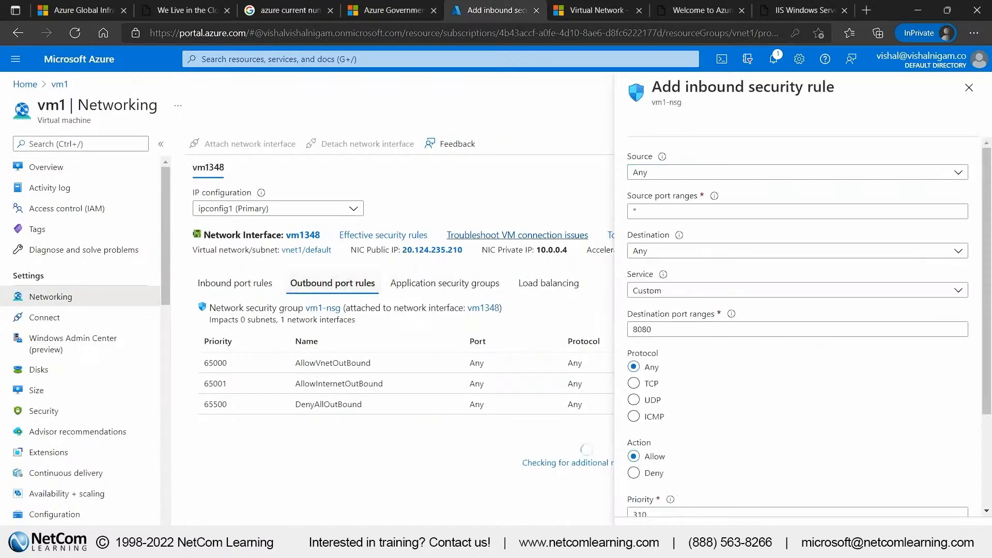
pyautogui.click(970, 87)
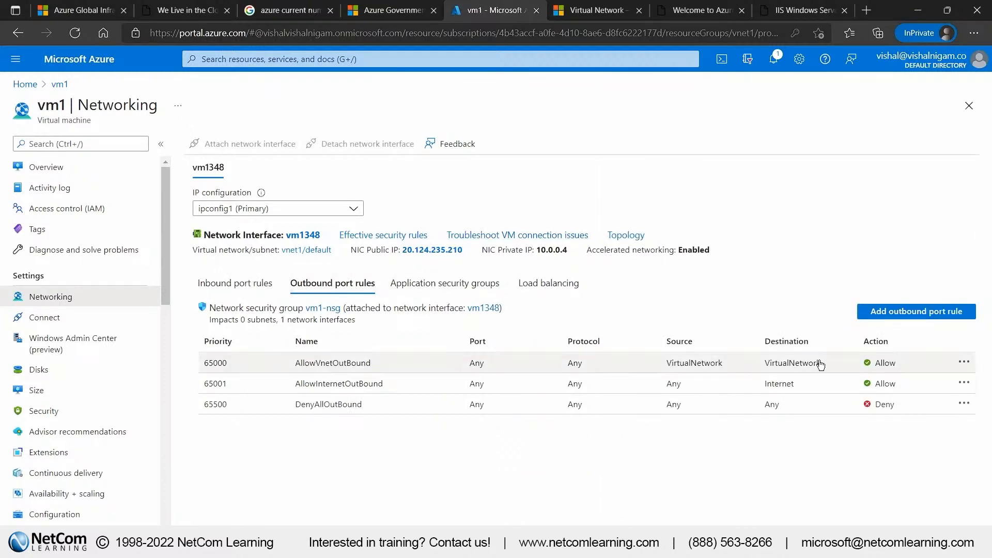
pyautogui.moveTo(468, 362); pyautogui.dragTo(604, 370)
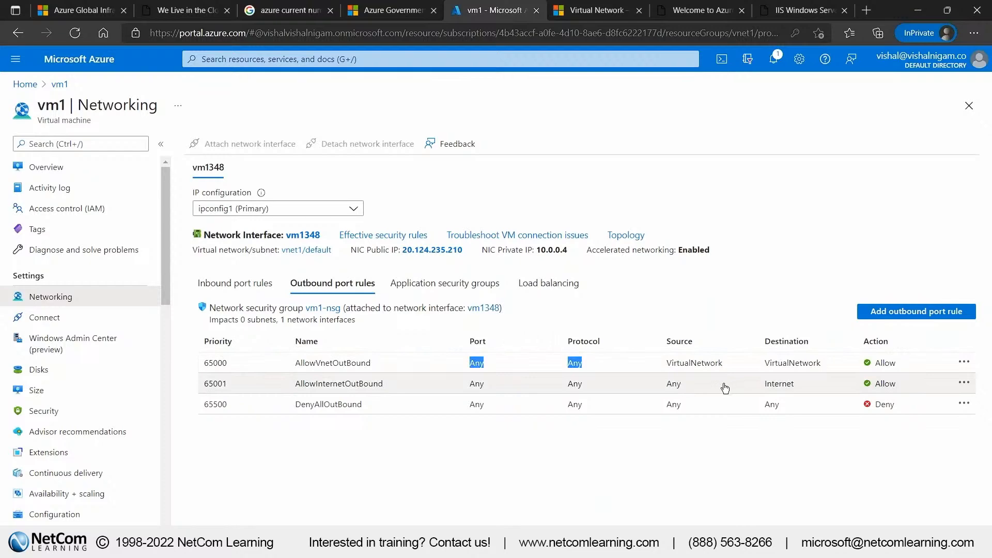
# Repeat the ping to vm2 in vm1's PowerShell session and switch back to the Azure portal
pyautogui.hotkey('alt', 'Tab')
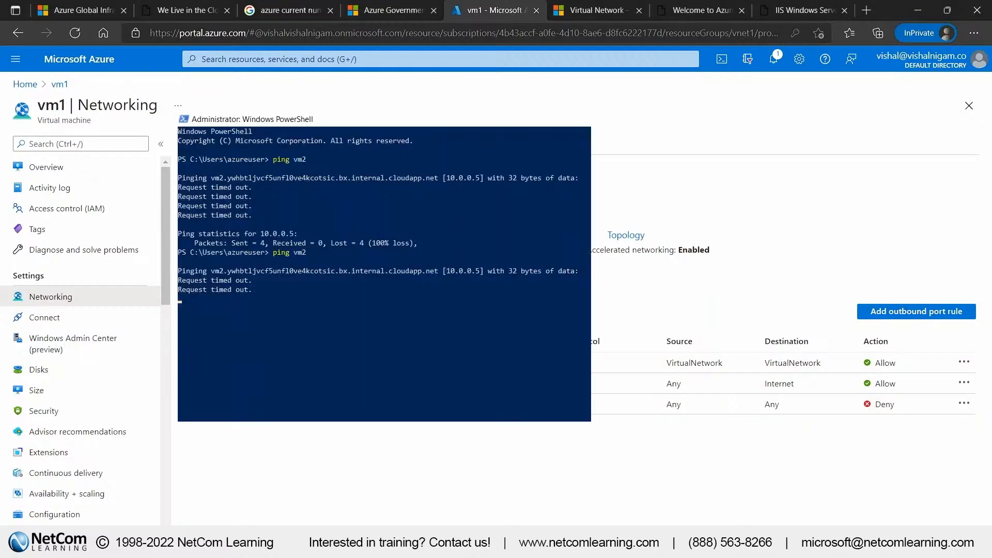
pyautogui.click(323, 329)
pyautogui.press('Up')
pyautogui.press('Return')
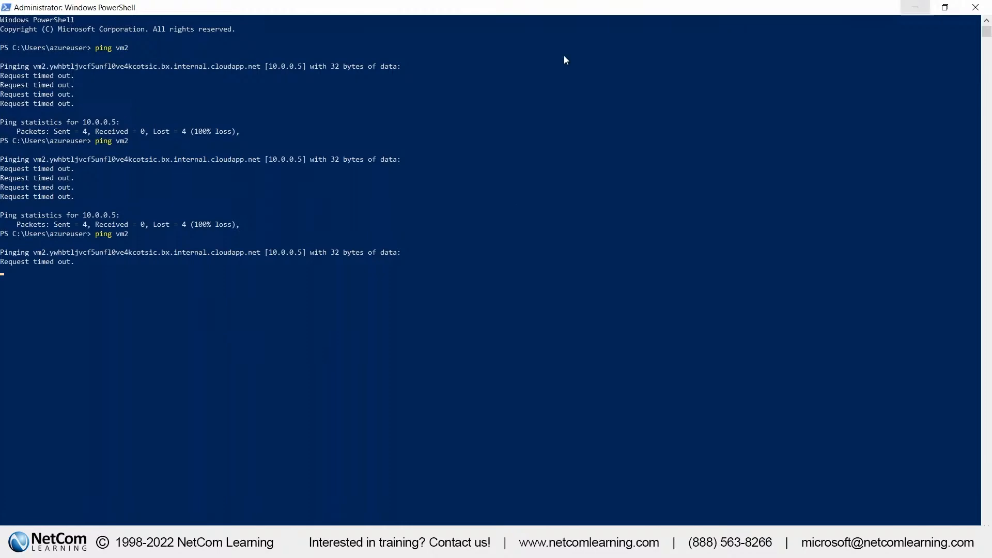
pyautogui.moveTo(566, 16)
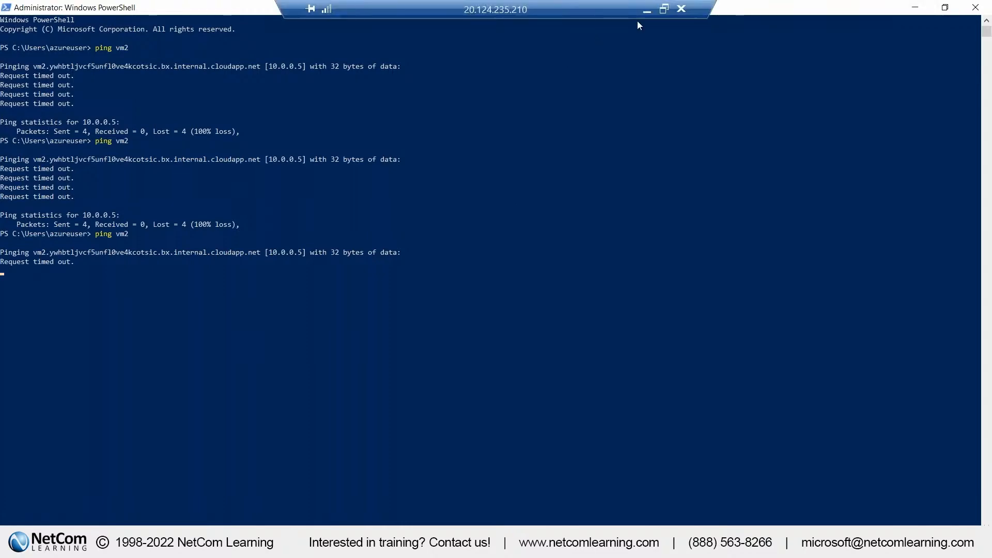
pyautogui.click(647, 10)
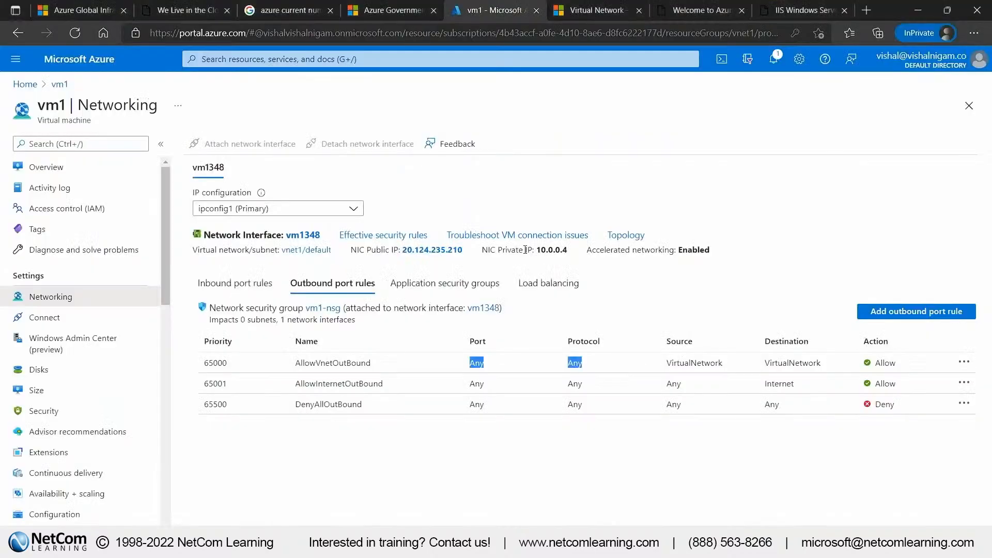
# Check vm1's private IP address, then open vm2's networking settings and check its private IP address for comparison
pyautogui.moveTo(574, 253); pyautogui.dragTo(539, 254)
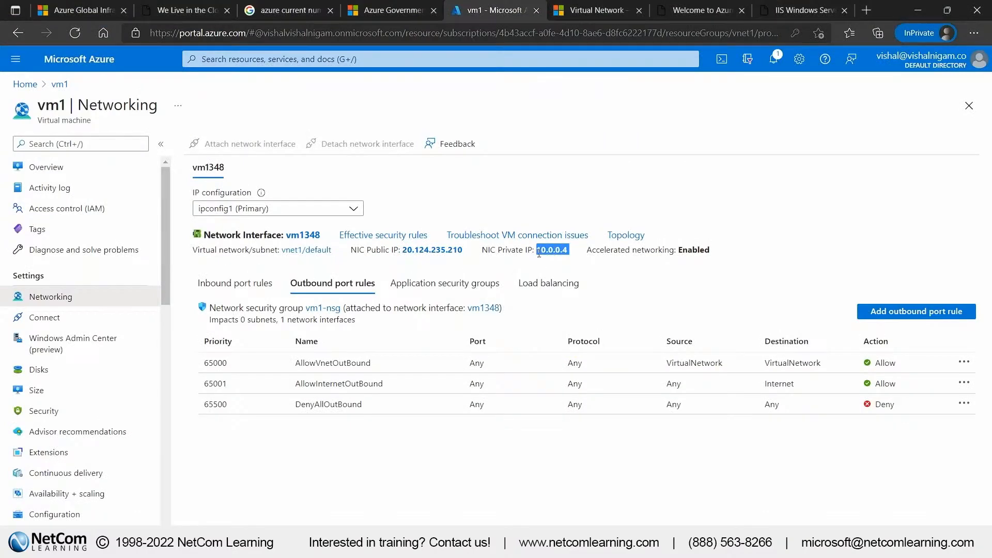
pyautogui.click(25, 84)
pyautogui.click(171, 280)
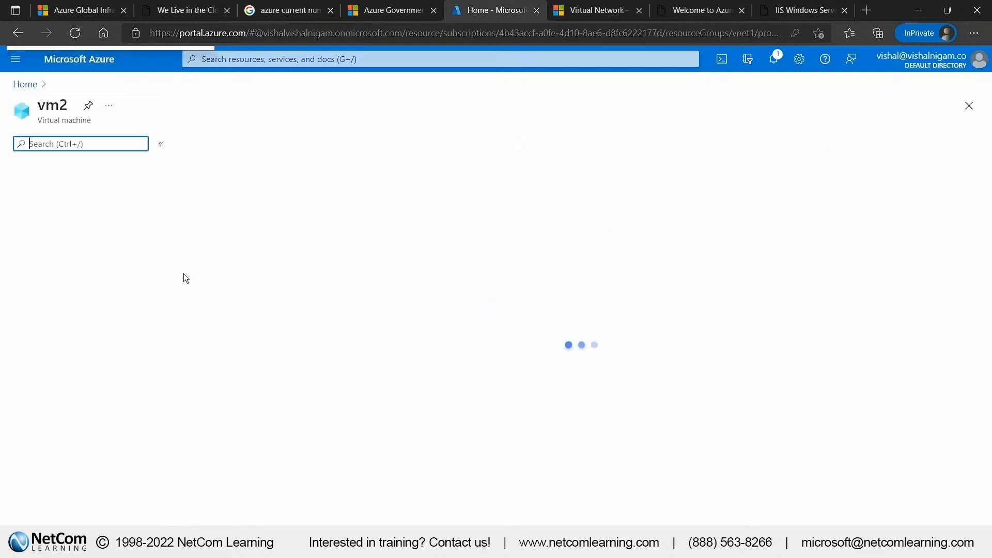
pyautogui.click(94, 295)
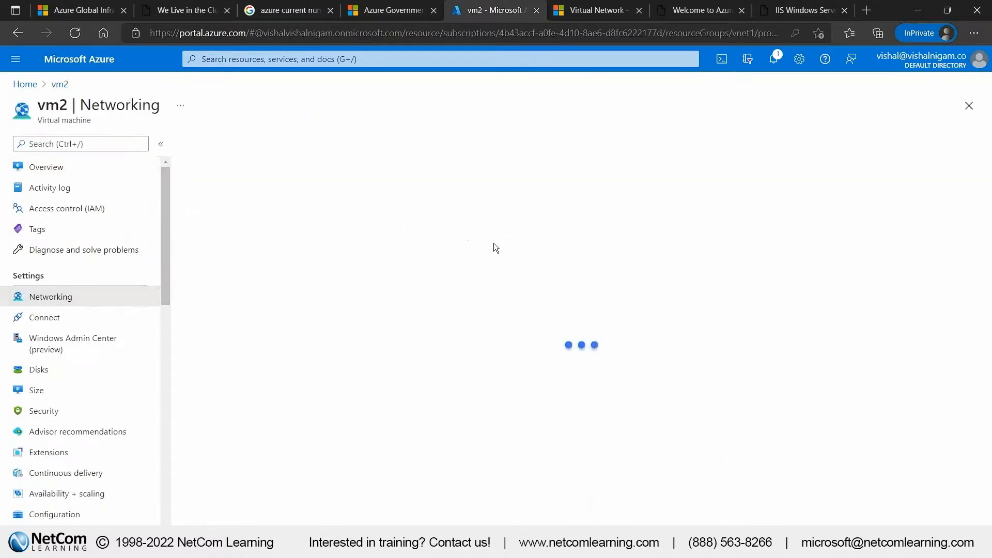
pyautogui.moveTo(562, 256); pyautogui.dragTo(532, 257)
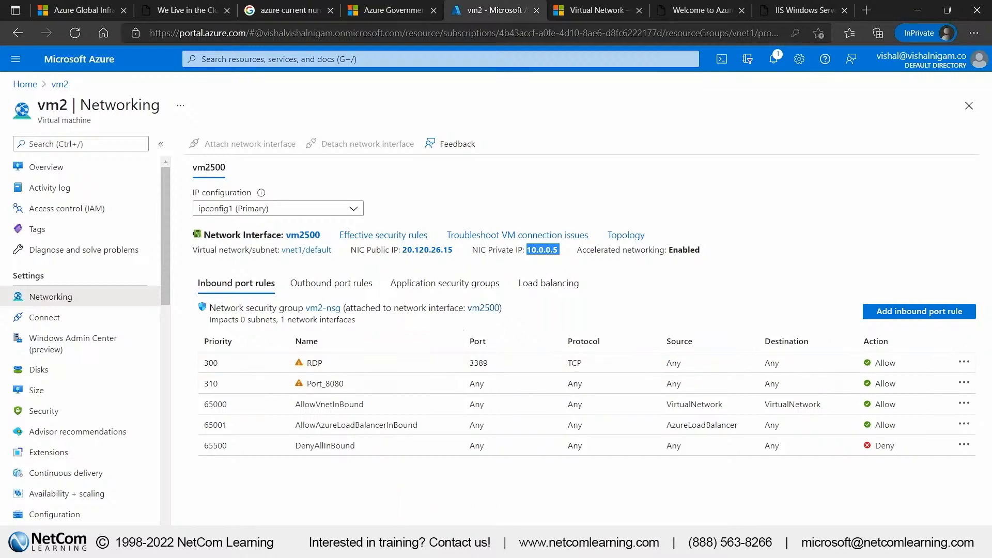
# Run ping vm2 once more from vm1's PowerShell session, and go back to vm2's networking page in the Azure portal
pyautogui.hotkey('alt', 'Tab')
pyautogui.click(244, 340)
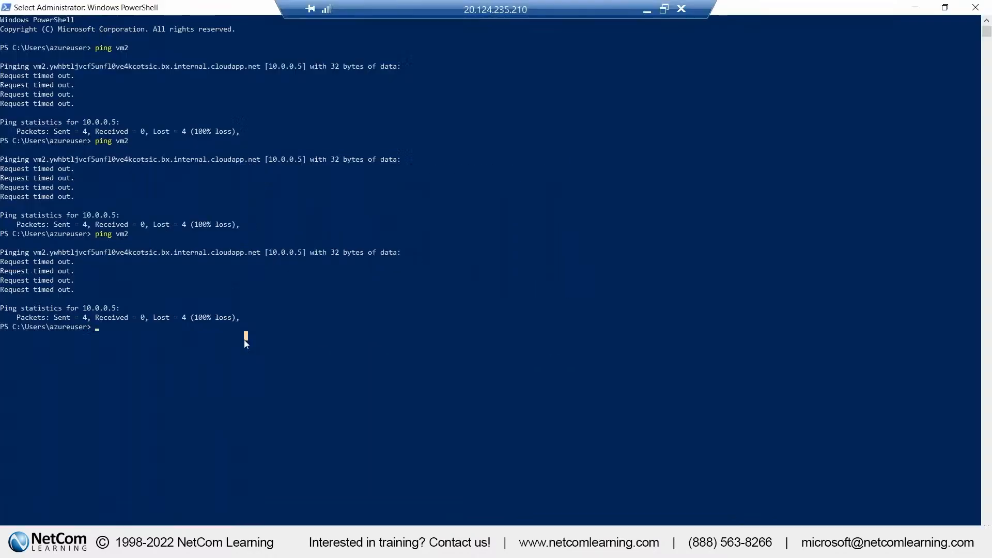
pyautogui.press('Up')
pyautogui.press('Return')
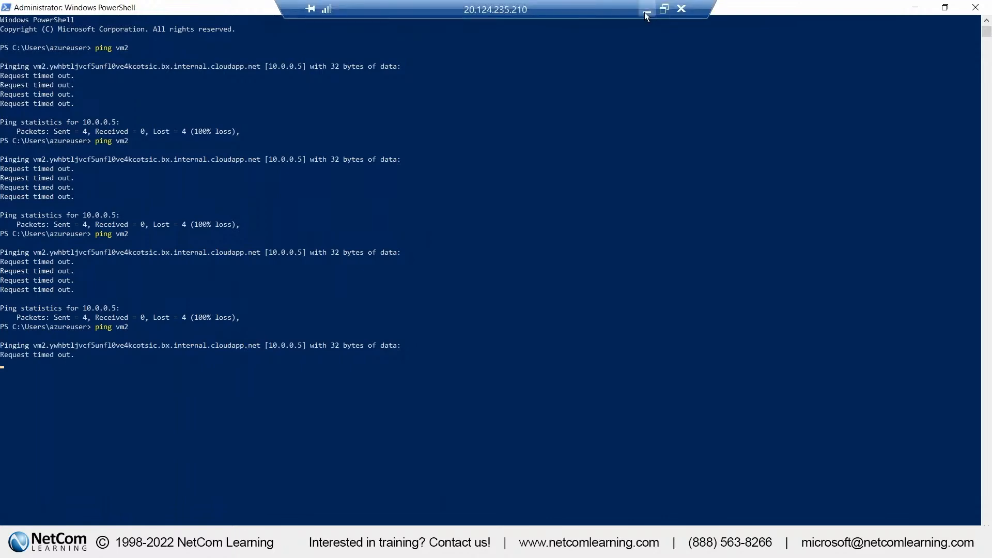
pyautogui.click(646, 12)
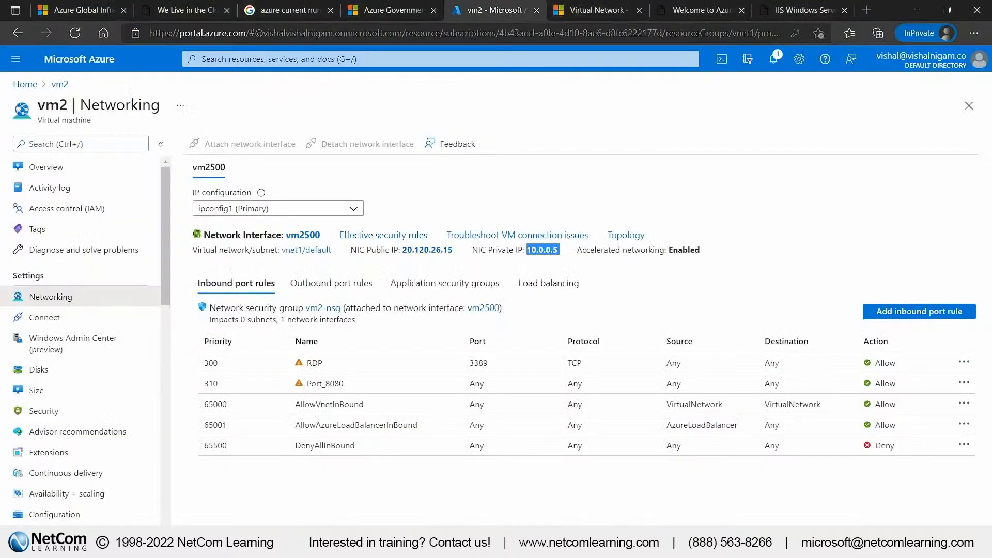
# Copy vm2's public IP address, stop the running ping in vm1's PowerShell session, and ping 20.120.26.15 instead
pyautogui.moveTo(455, 250); pyautogui.dragTo(403, 250)
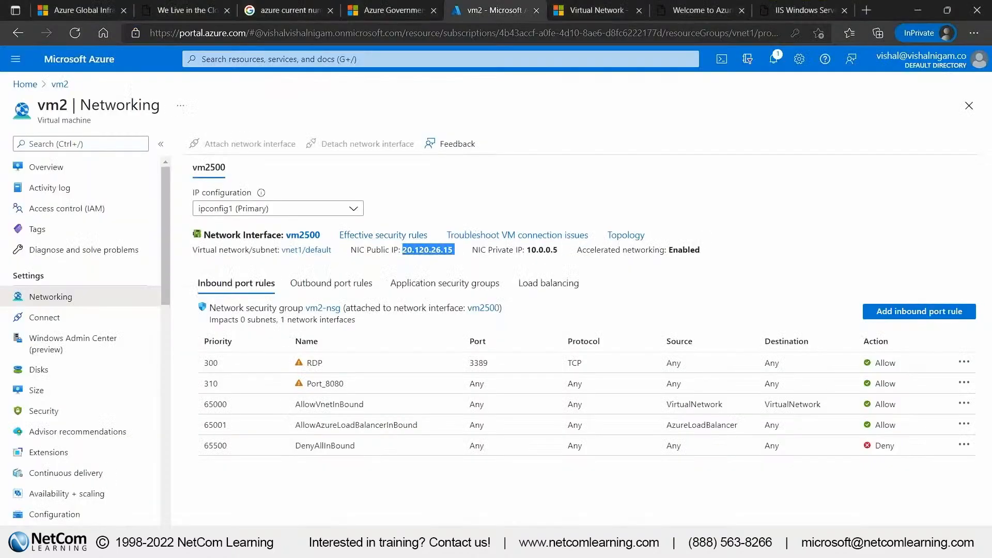
pyautogui.hotkey('alt', 'Tab')
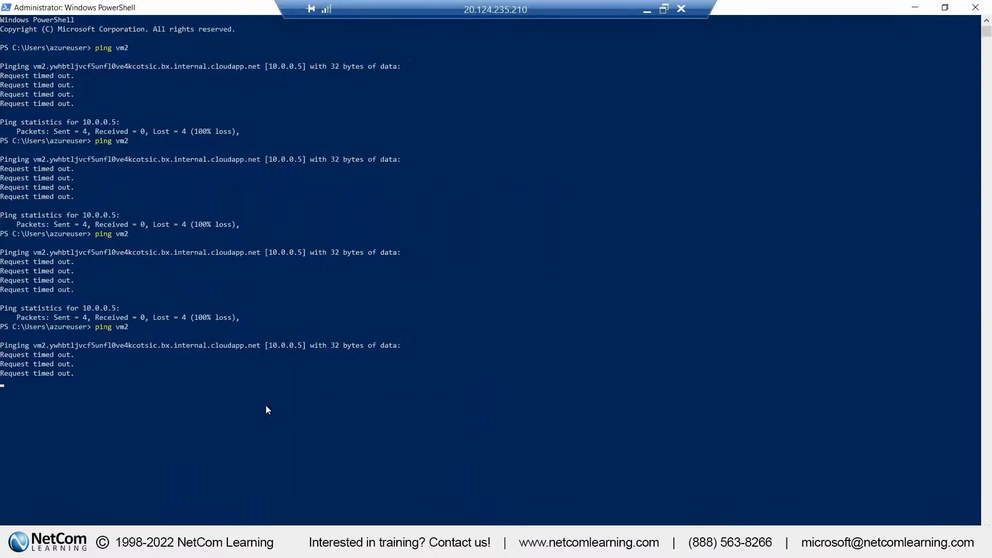
pyautogui.hotkey('ctrl', 'c')
pyautogui.hotkey('ctrl', 'c')
pyautogui.hotkey('ctrl', 'c')
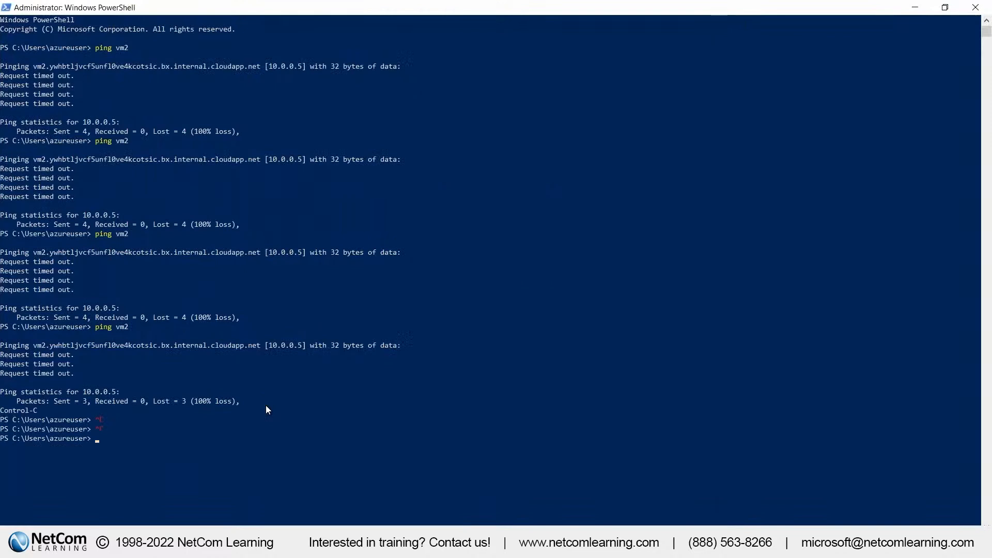
pyautogui.write('ping')
pyautogui.hotkey('ctrl', 'v')
pyautogui.press('Return')
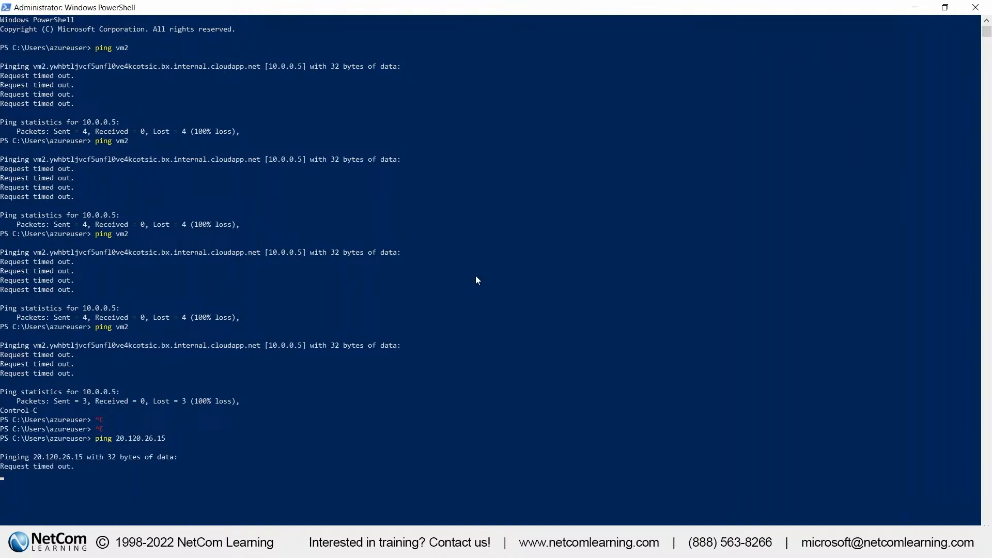
# Return to the Azure portal and check the virtual network and subnet assigned to vm2
pyautogui.moveTo(588, 4)
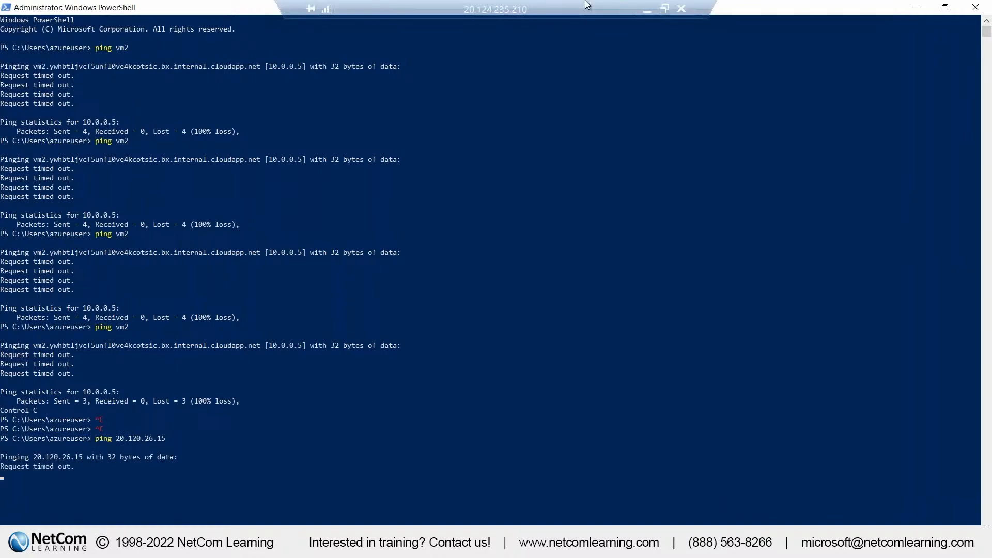
pyautogui.click(643, 11)
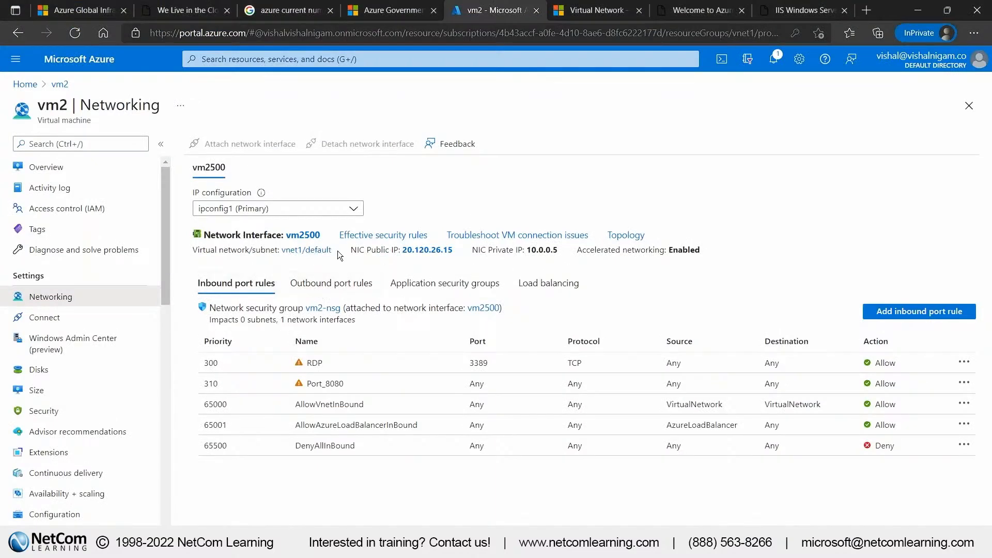
pyautogui.moveTo(337, 250); pyautogui.dragTo(285, 253)
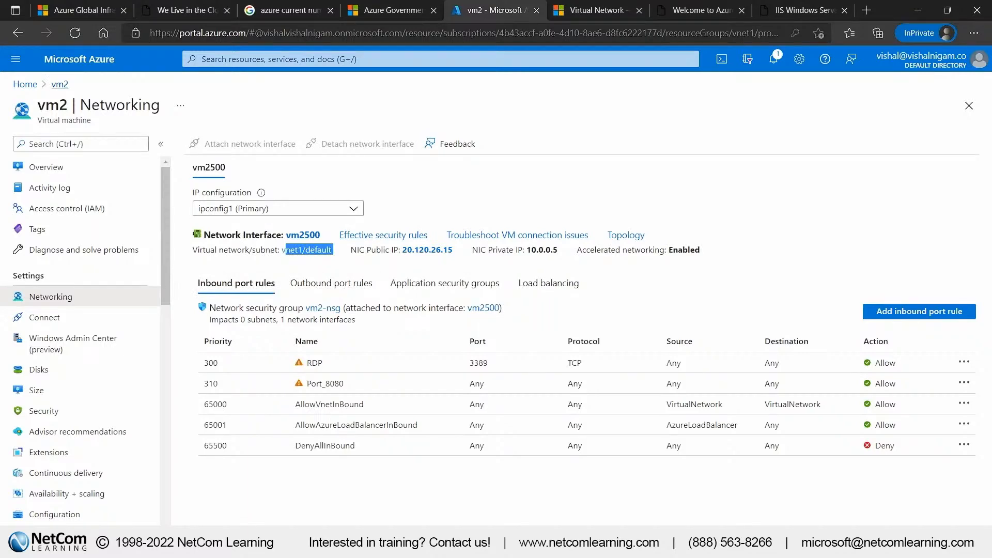
# Check the virtual network and subnet assigned to vm1 in its networking settings, and open that virtual network
pyautogui.click(28, 86)
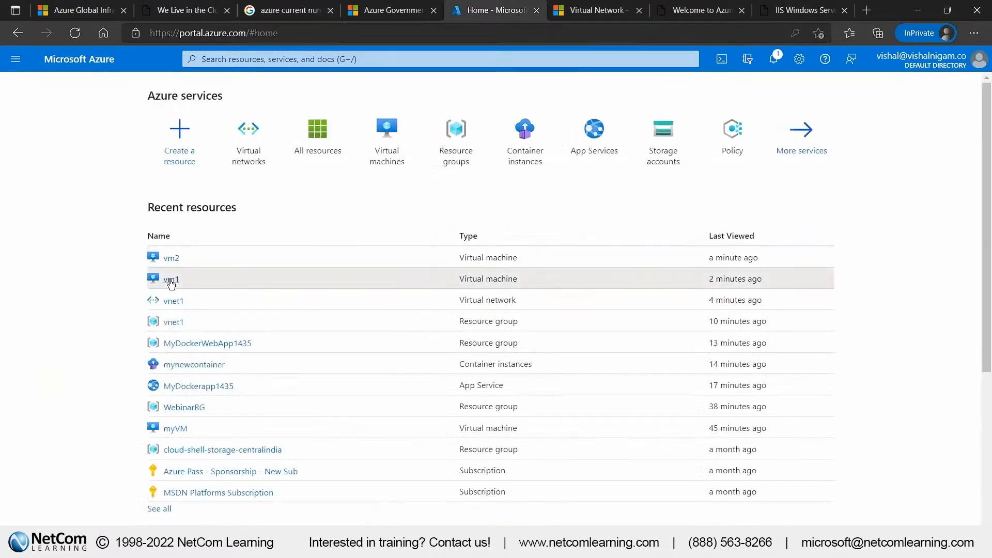
pyautogui.click(175, 277)
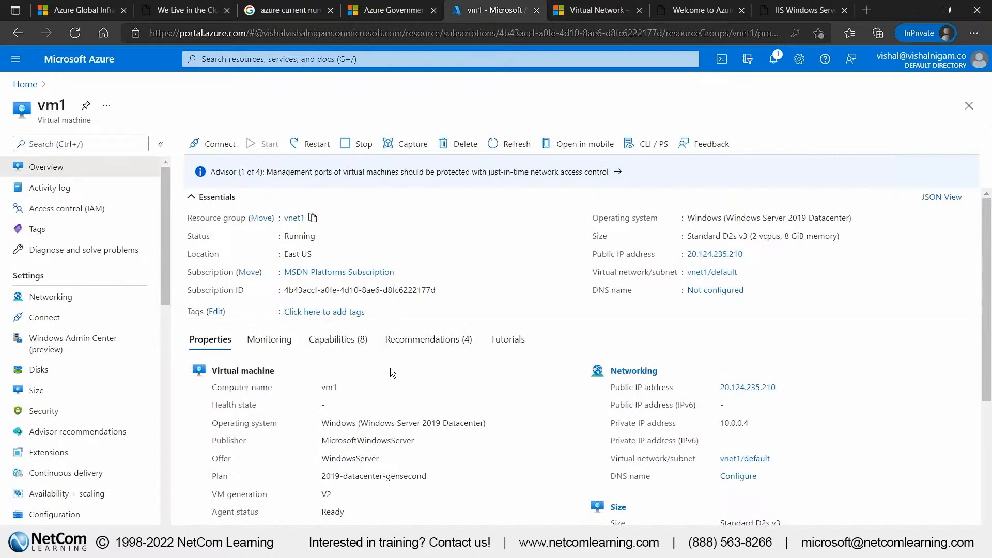
pyautogui.click(90, 305)
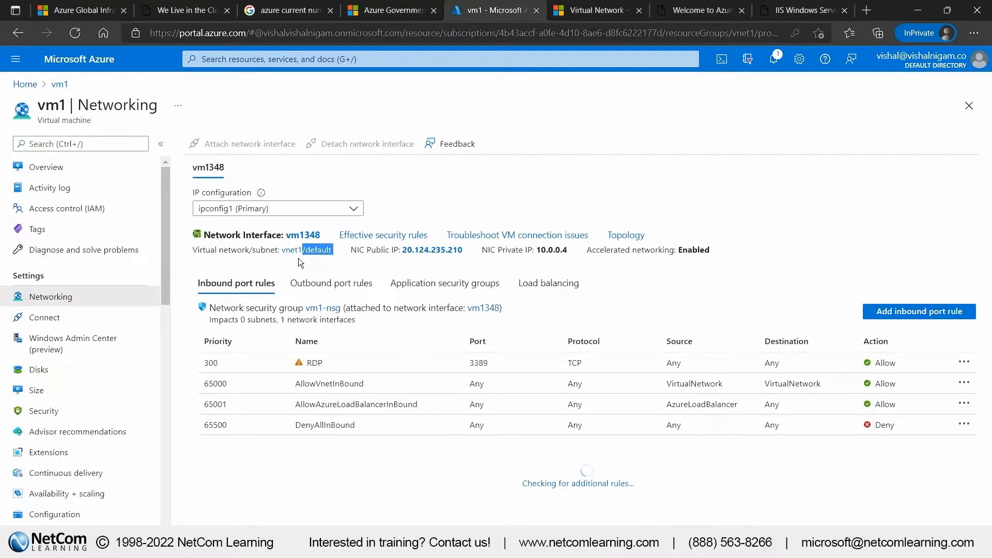
pyautogui.click(311, 250)
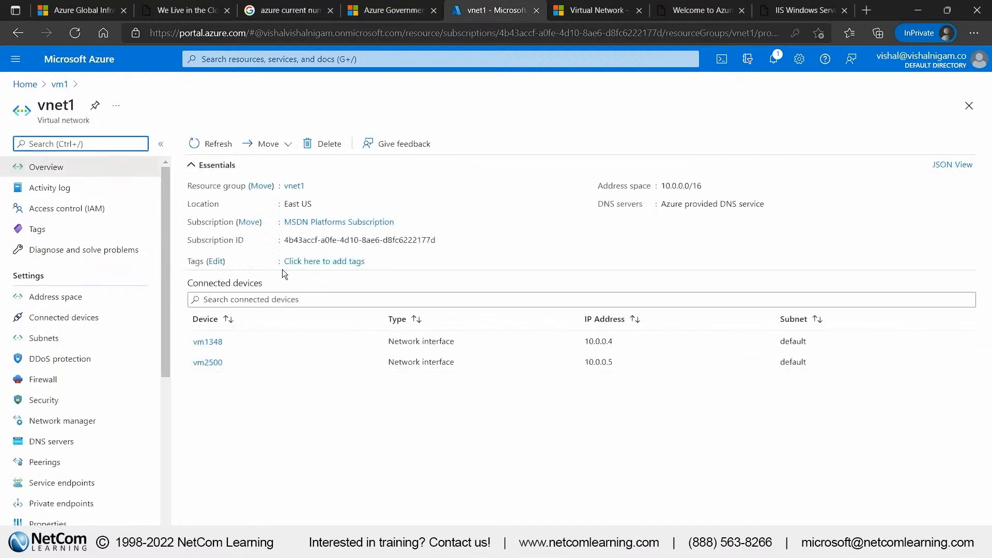
# Inspect vnet1's connected network interfaces, vm1348 and vm2500, one after the other
pyautogui.click(220, 342)
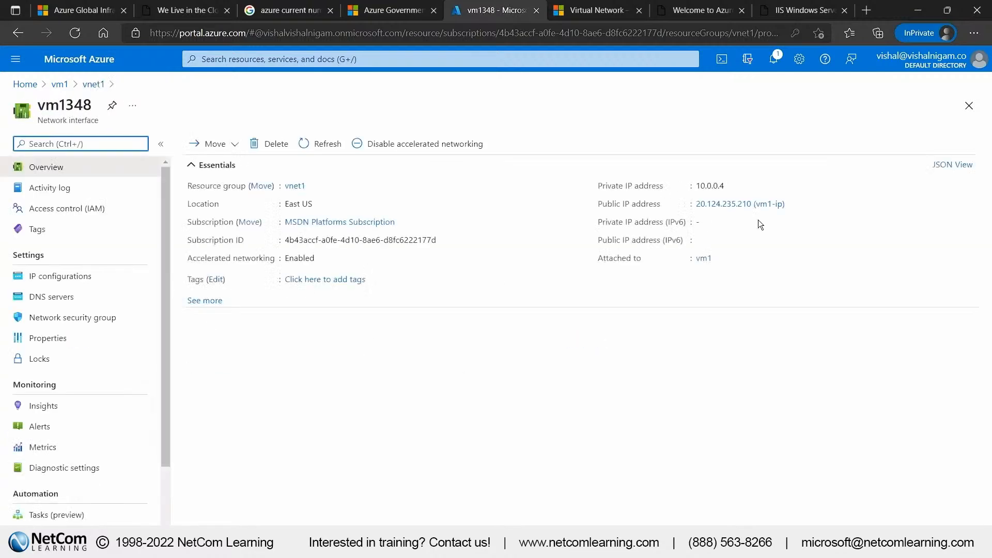
pyautogui.click(792, 204)
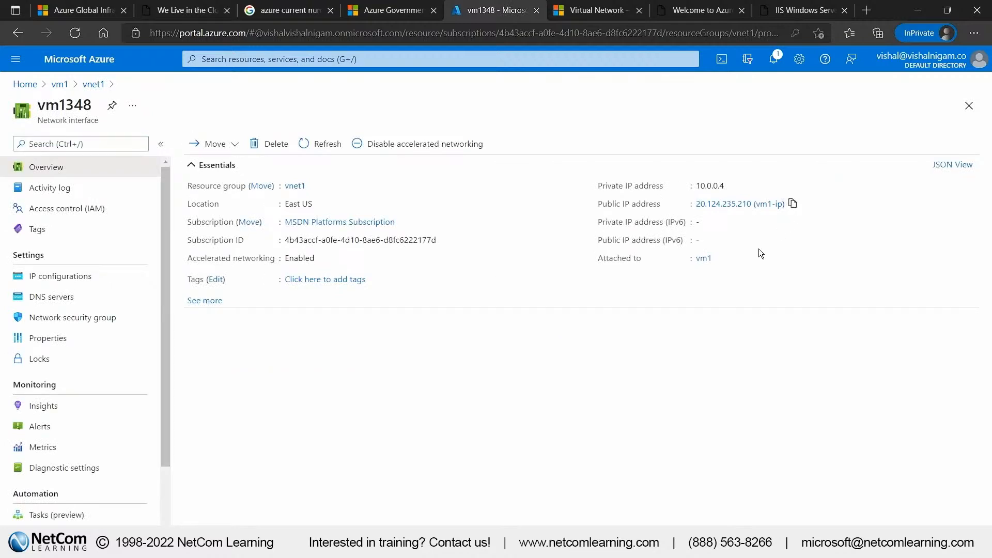
pyautogui.click(19, 32)
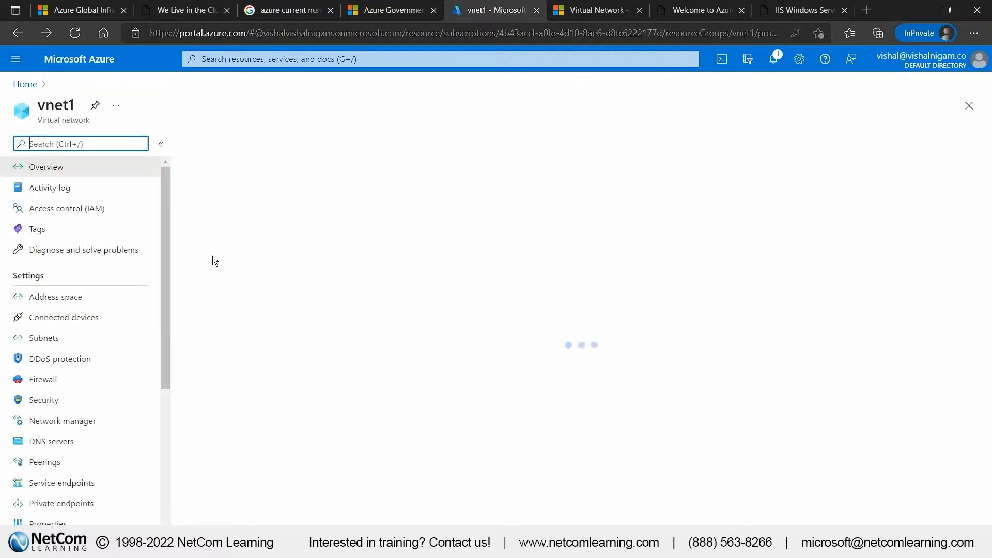
pyautogui.click(213, 365)
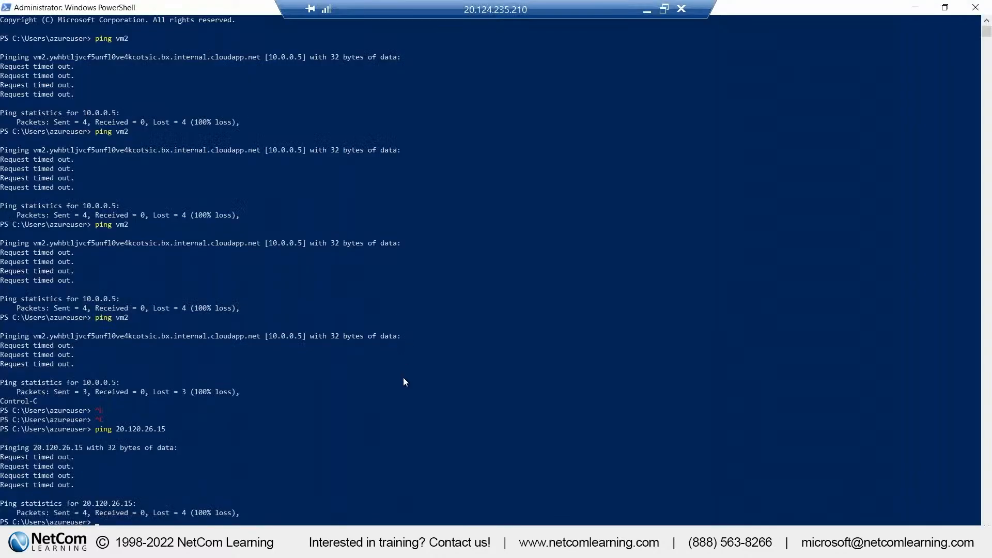
# Rerun ping vm2 in vm1's PowerShell session, and go back to the Azure portal
pyautogui.click(403, 377)
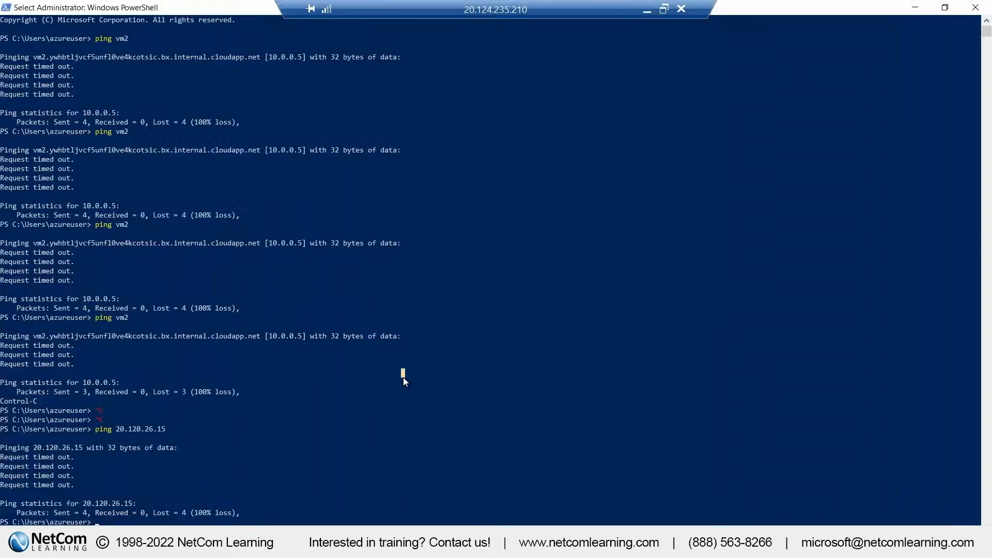
pyautogui.press('Up')
pyautogui.press('Up')
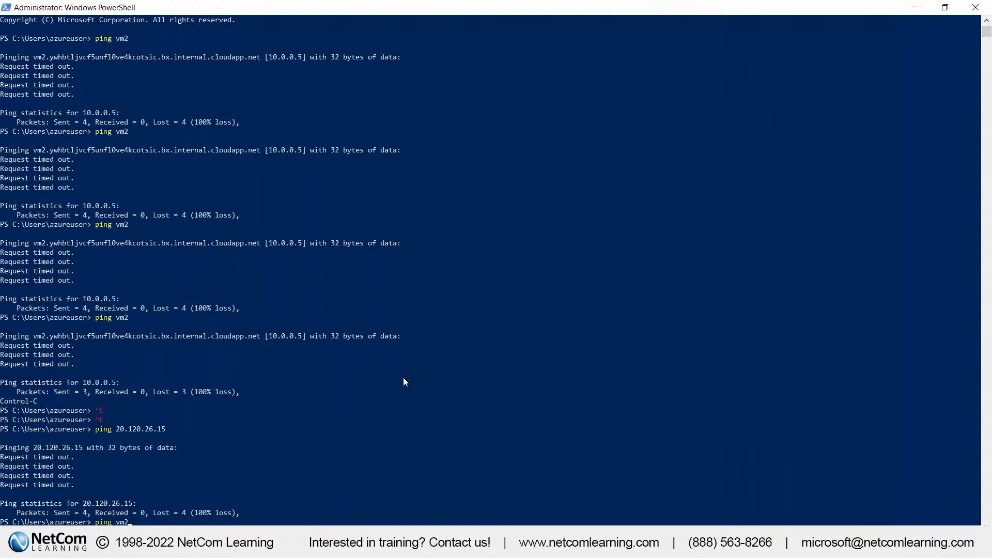
pyautogui.press('Return')
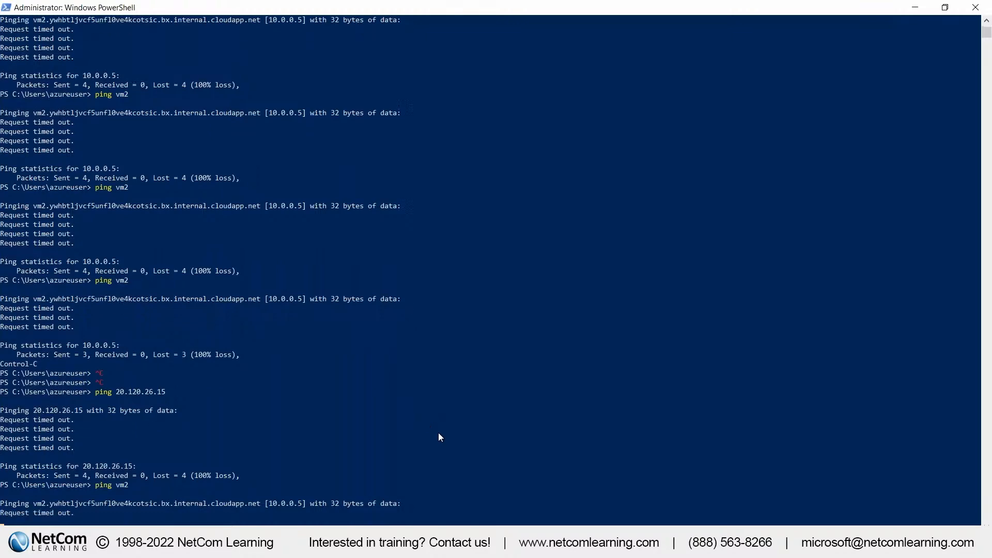
pyautogui.moveTo(613, 8)
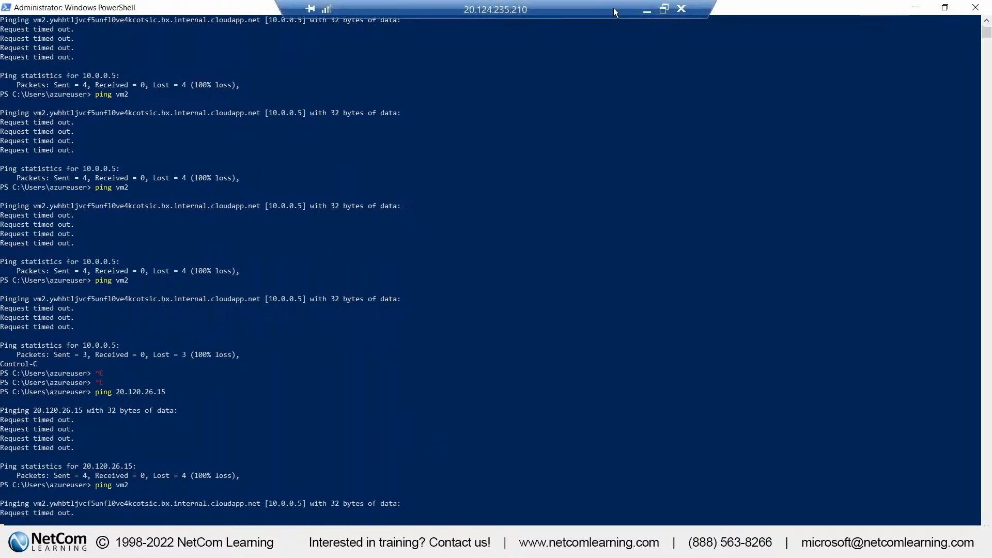
pyautogui.click(644, 11)
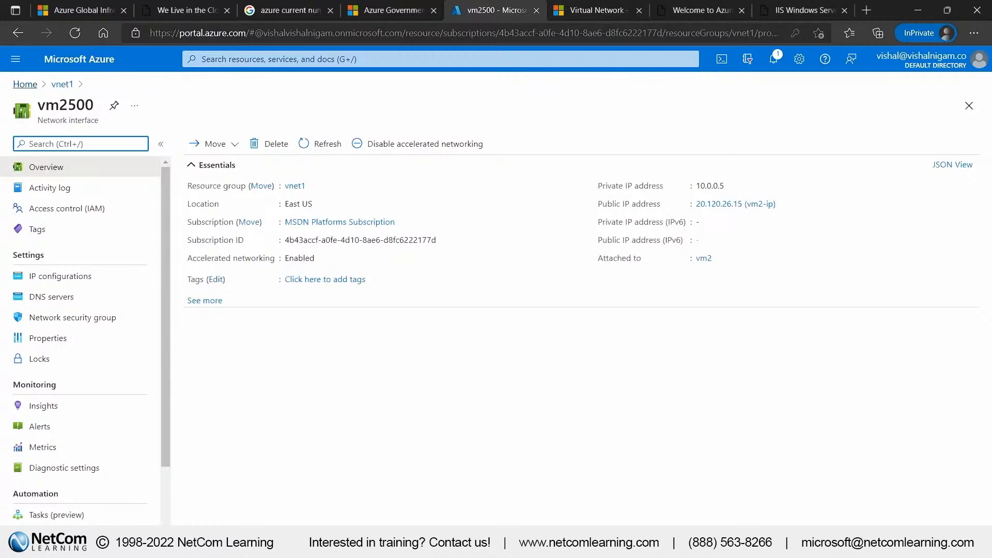
# Open vm1's networking settings and review its inbound port rules, including RDP and the options for AllowVnetInBound
pyautogui.click(25, 84)
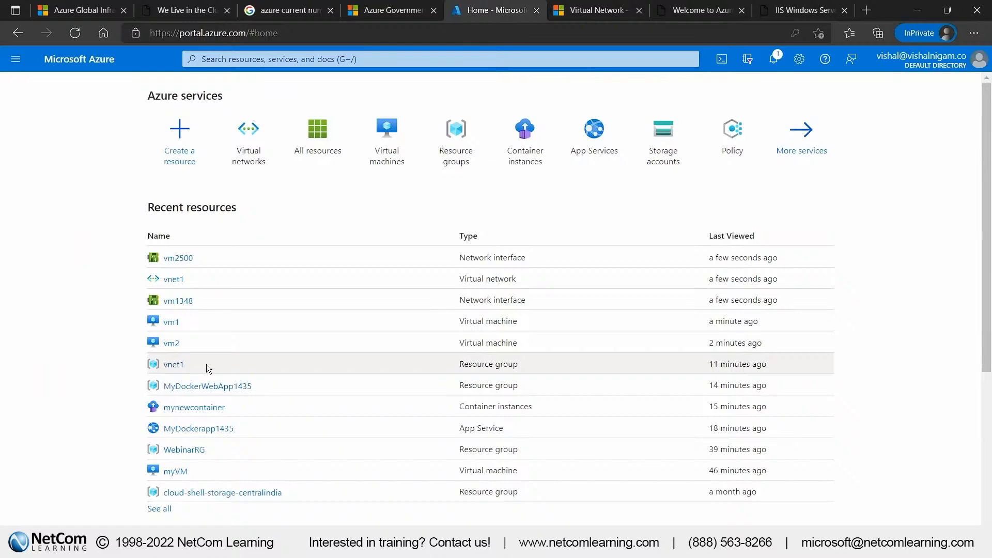
pyautogui.click(171, 323)
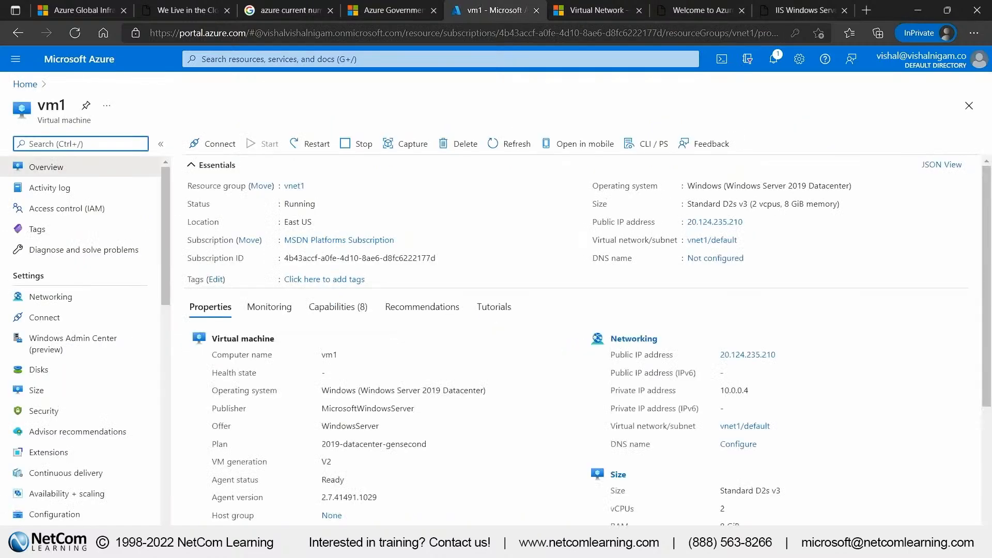
pyautogui.click(51, 296)
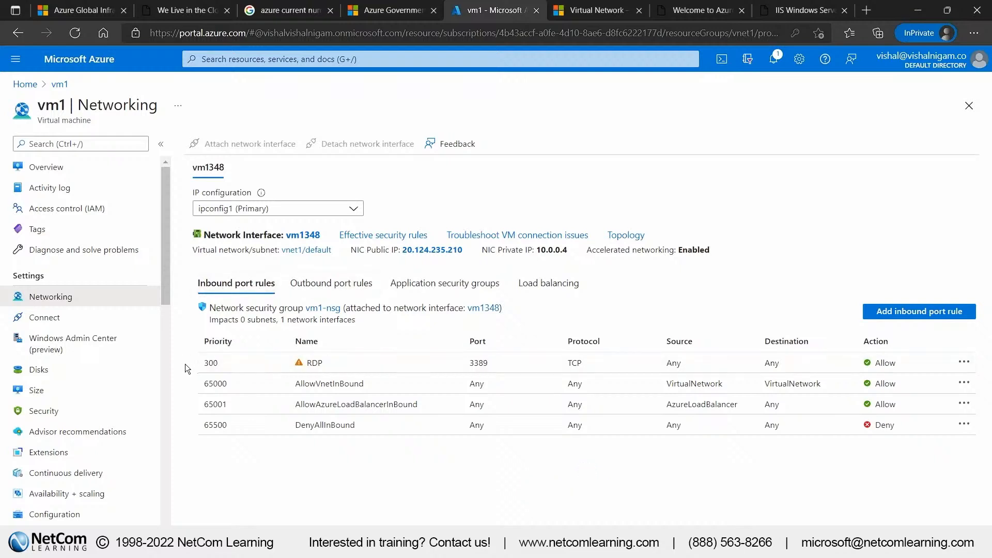
pyautogui.moveTo(185, 364); pyautogui.dragTo(678, 363)
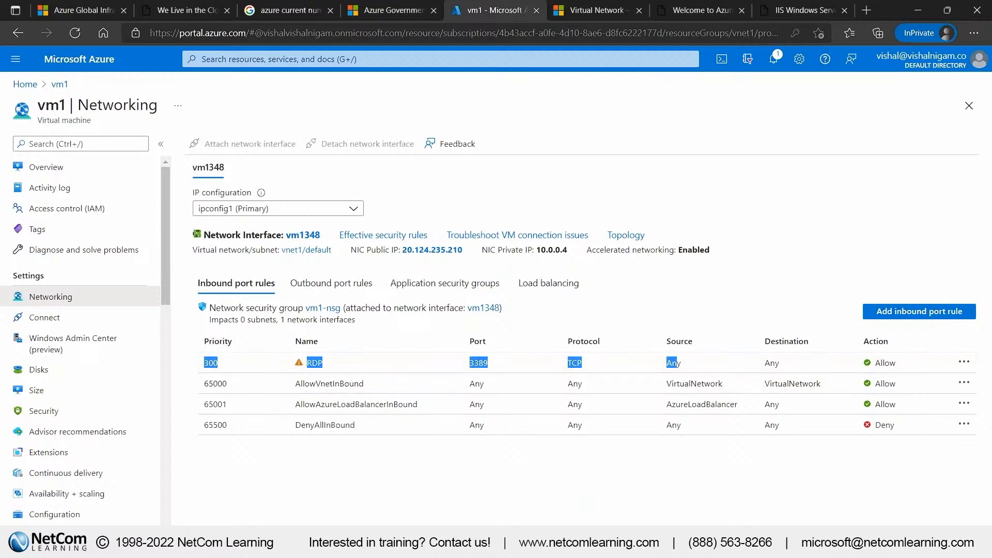
pyautogui.click(723, 392)
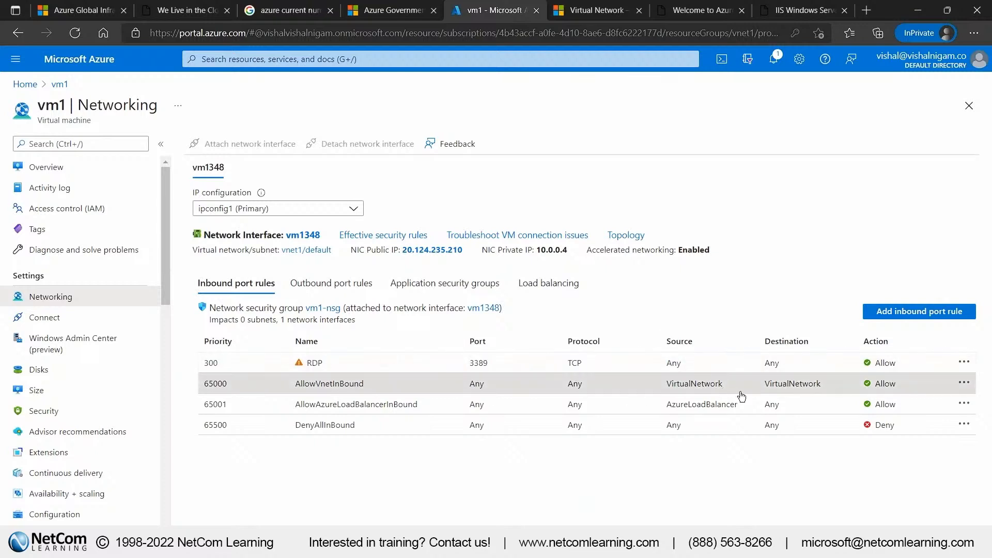
pyautogui.click(964, 383)
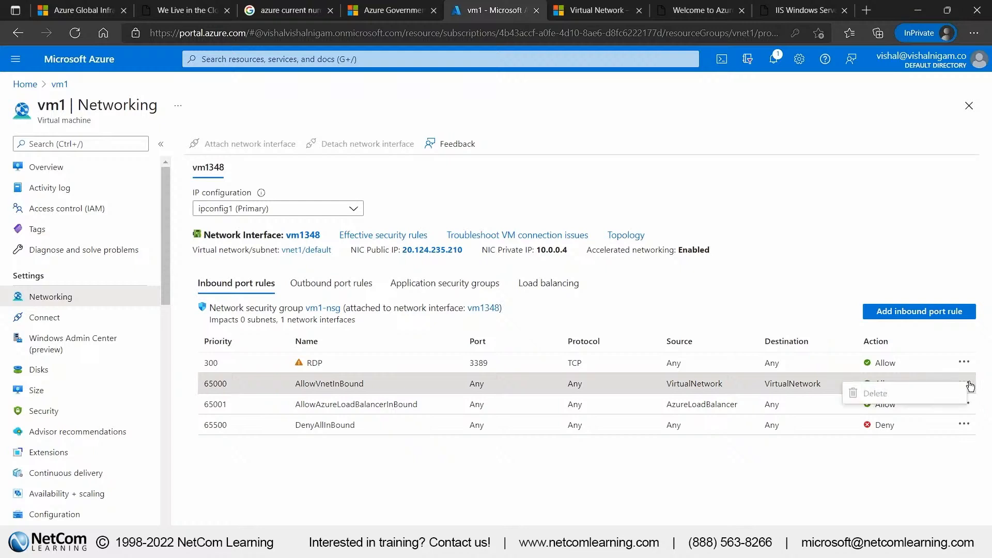
pyautogui.click(890, 448)
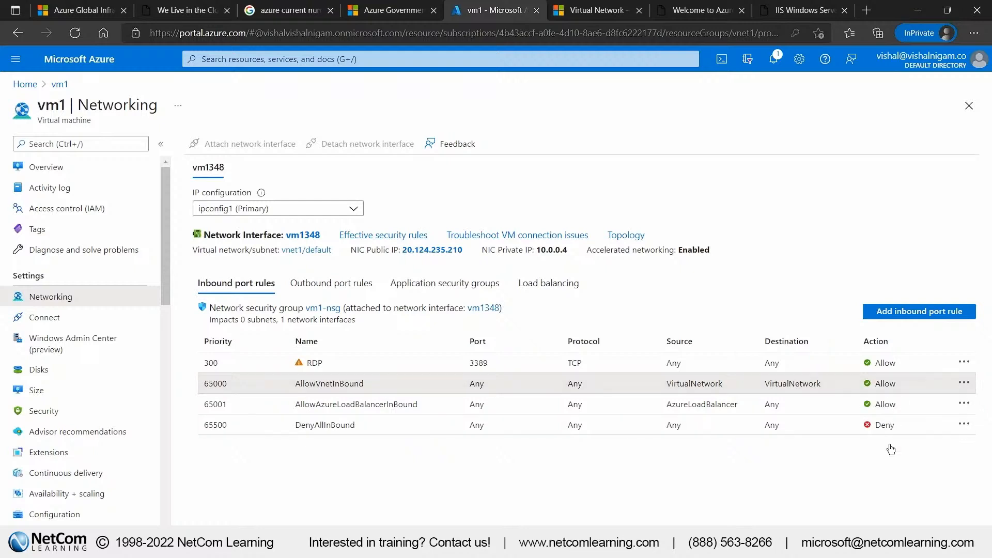
# Review vm1's outbound port rules and its network security group vm1-nsg, and return to vm1's networking settings
pyautogui.click(324, 293)
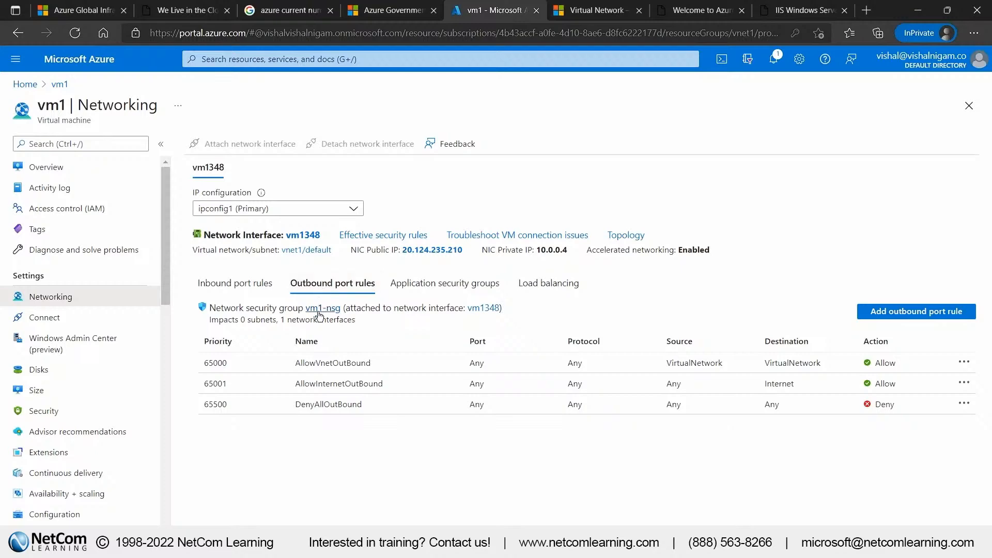
pyautogui.click(320, 309)
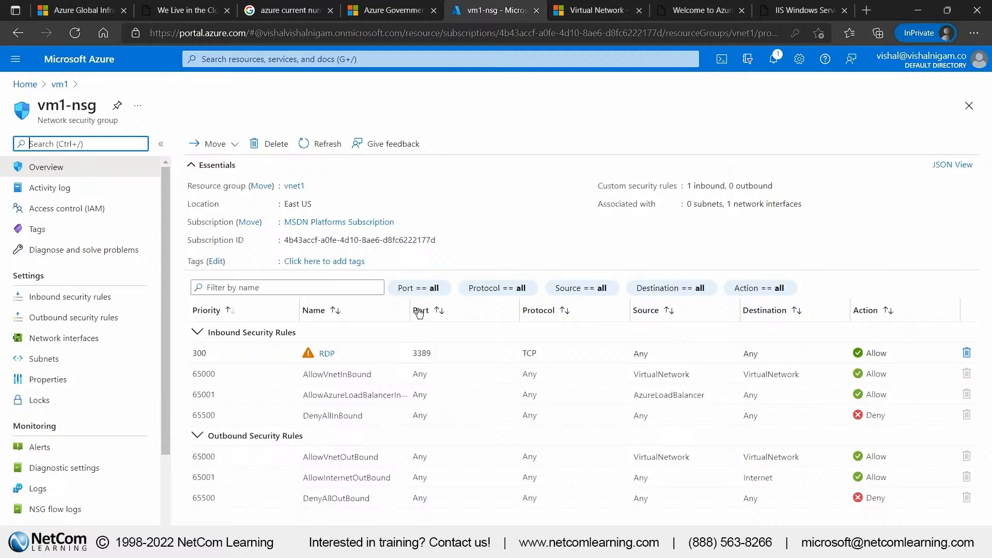
pyautogui.click(59, 84)
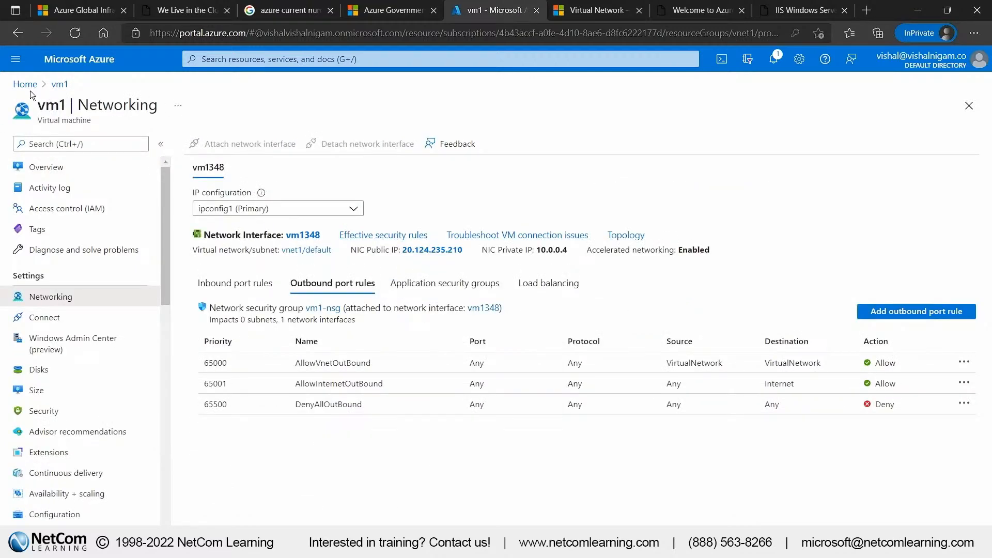
# Open vm2-nsg from vm2's networking settings and examine its Port_8080 rule and default inbound security rules
pyautogui.click(29, 89)
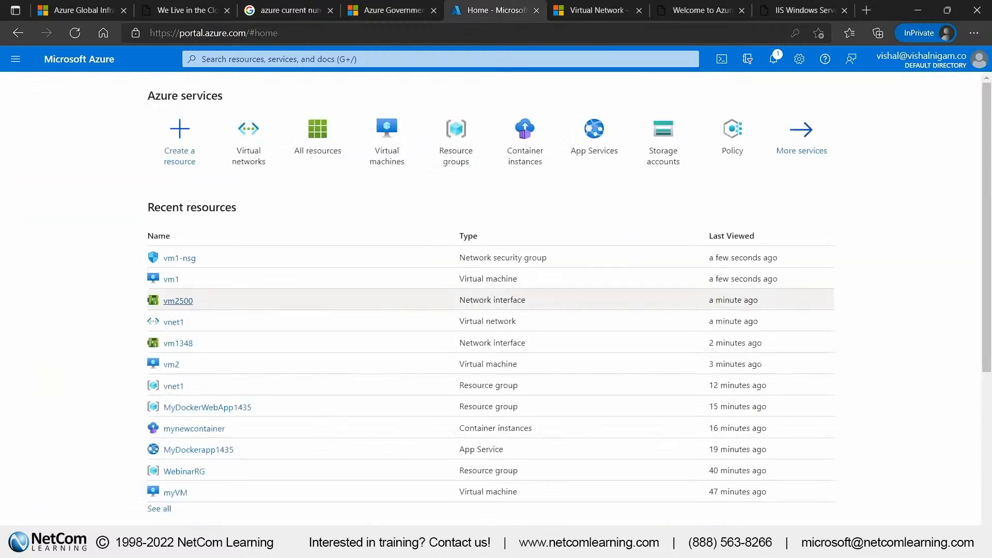
pyautogui.click(174, 366)
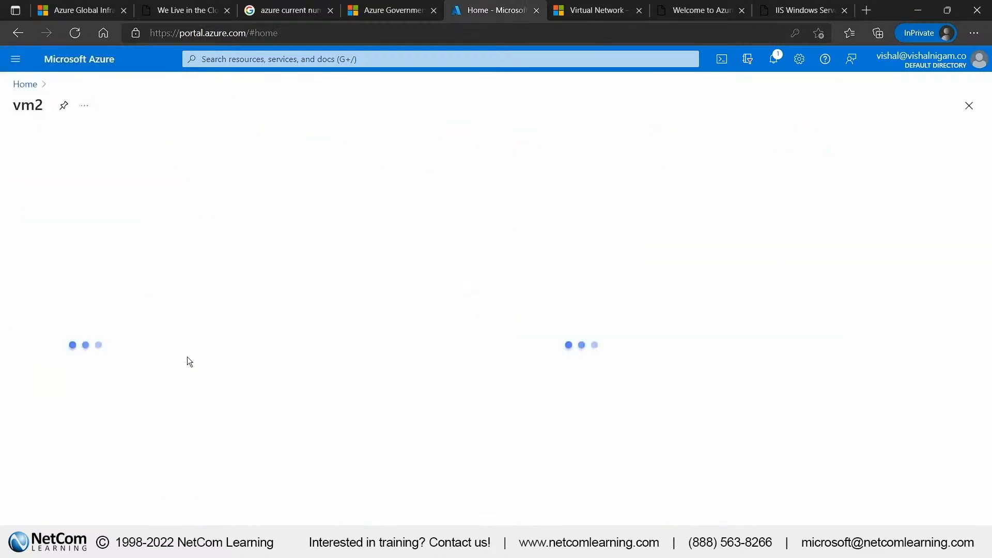
pyautogui.click(116, 298)
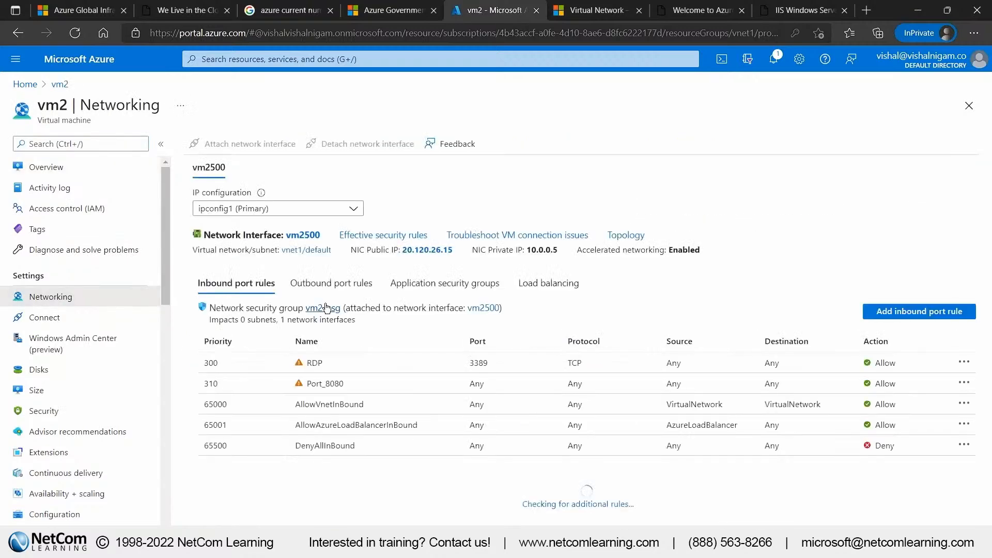
pyautogui.click(326, 308)
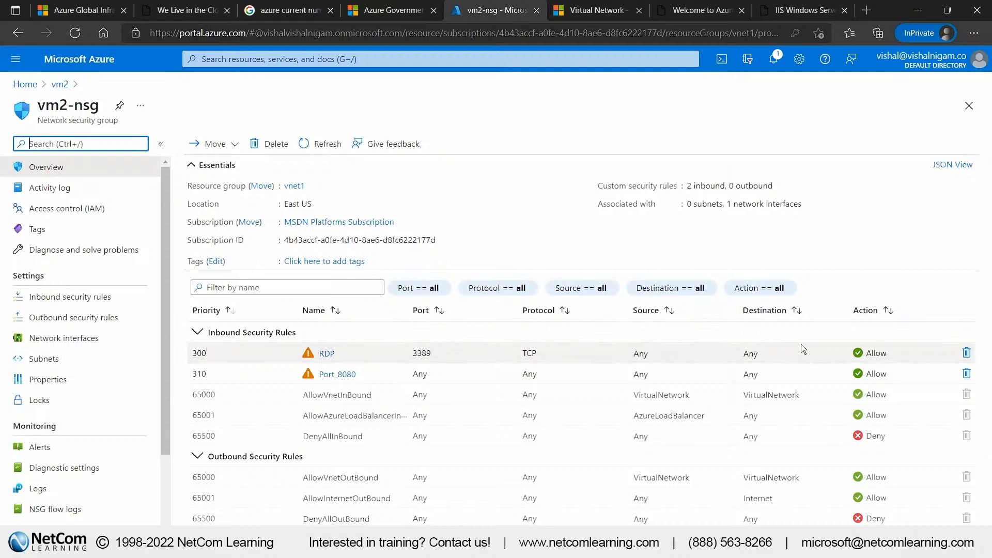
pyautogui.click(415, 374)
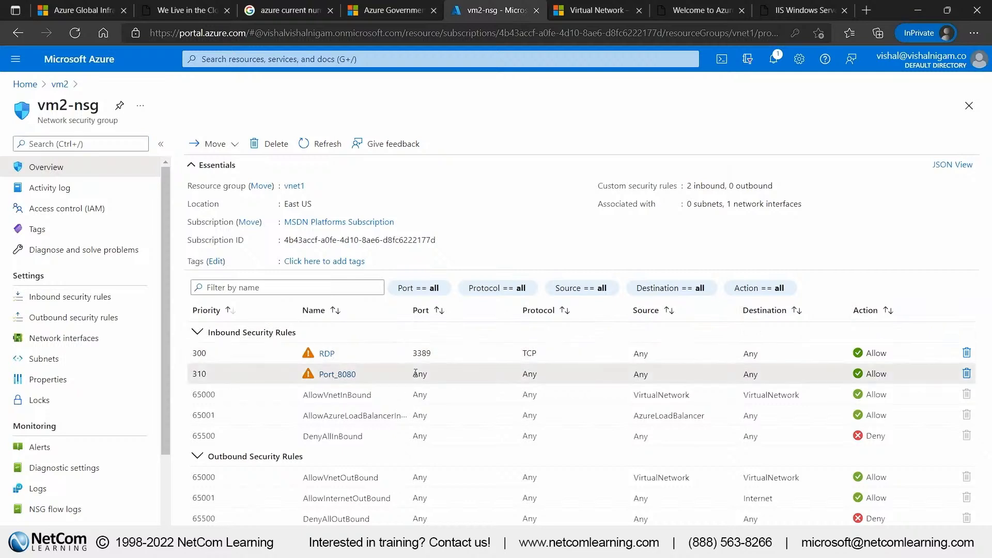
pyautogui.moveTo(416, 374); pyautogui.dragTo(677, 387)
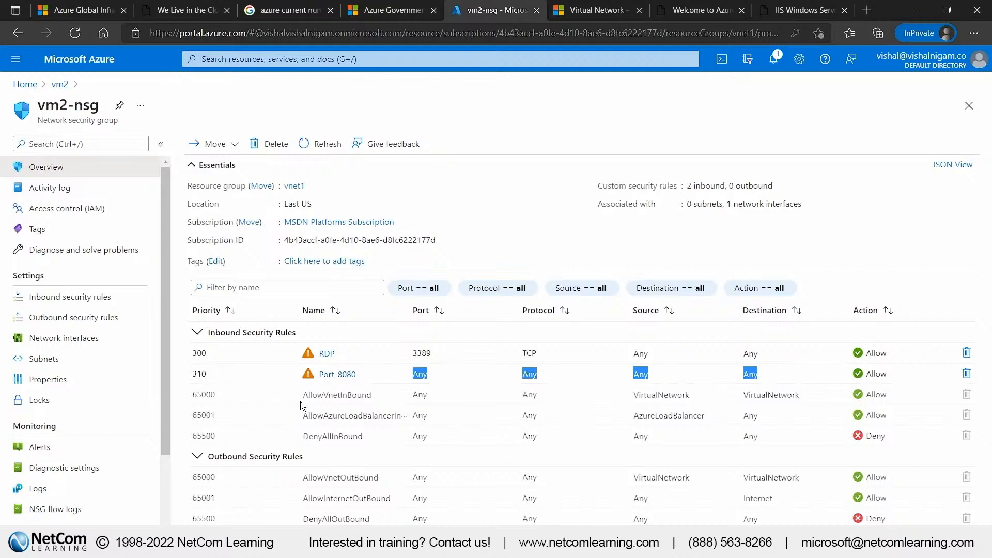
pyautogui.moveTo(299, 414); pyautogui.dragTo(620, 434)
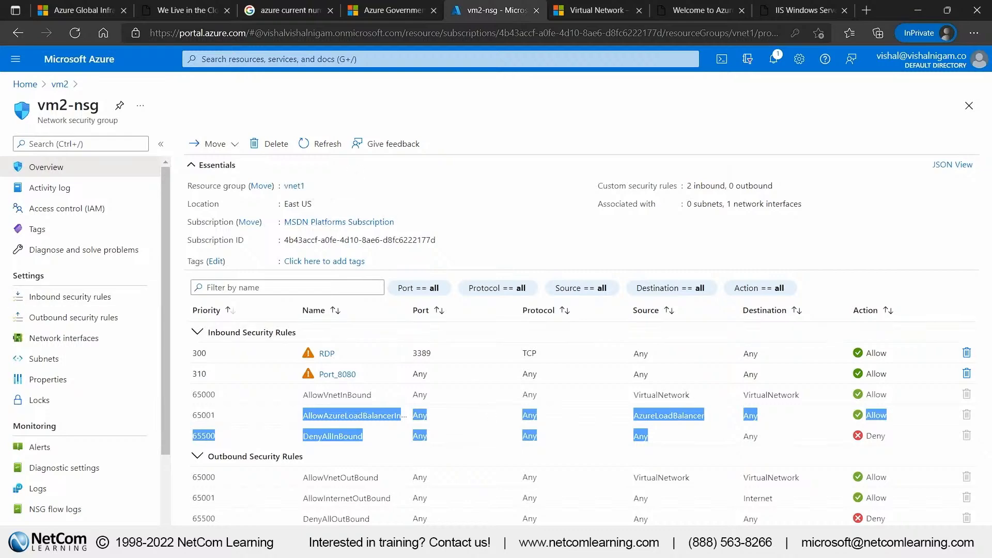
# Return to vm1's PowerShell session, start ping vm2 again, and stop it before it completes
pyautogui.click(346, 547)
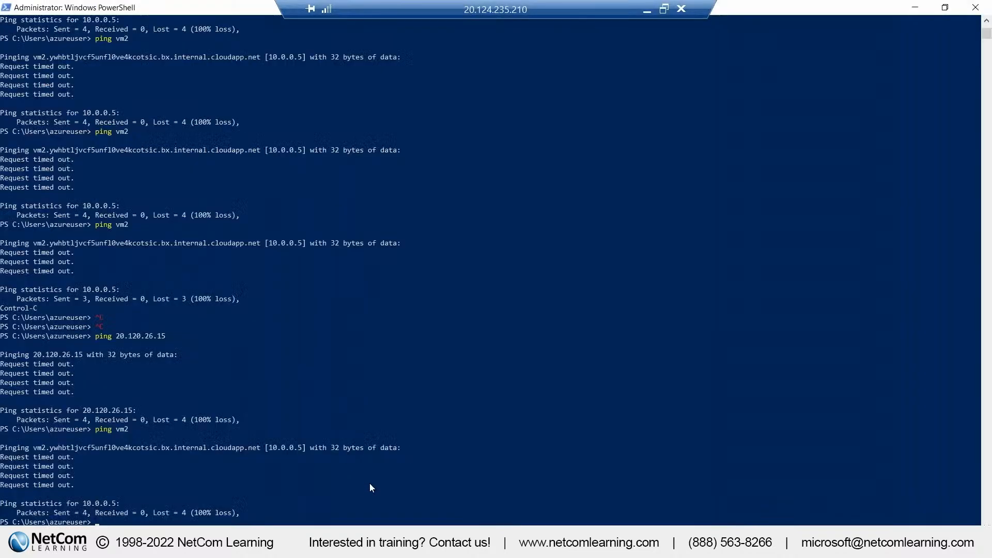
pyautogui.click(370, 484)
pyautogui.press('Up')
pyautogui.press('Return')
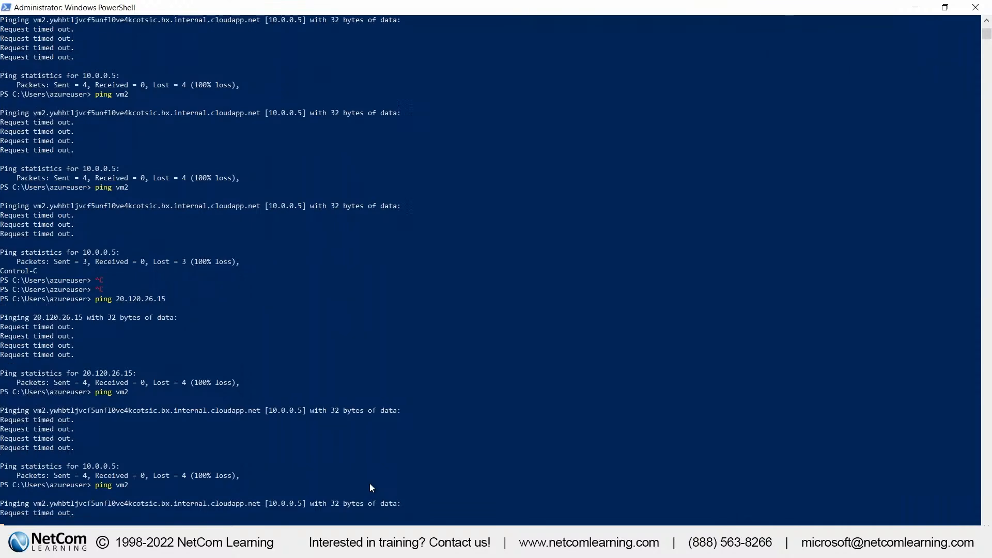
pyautogui.hotkey('ctrl', 'c')
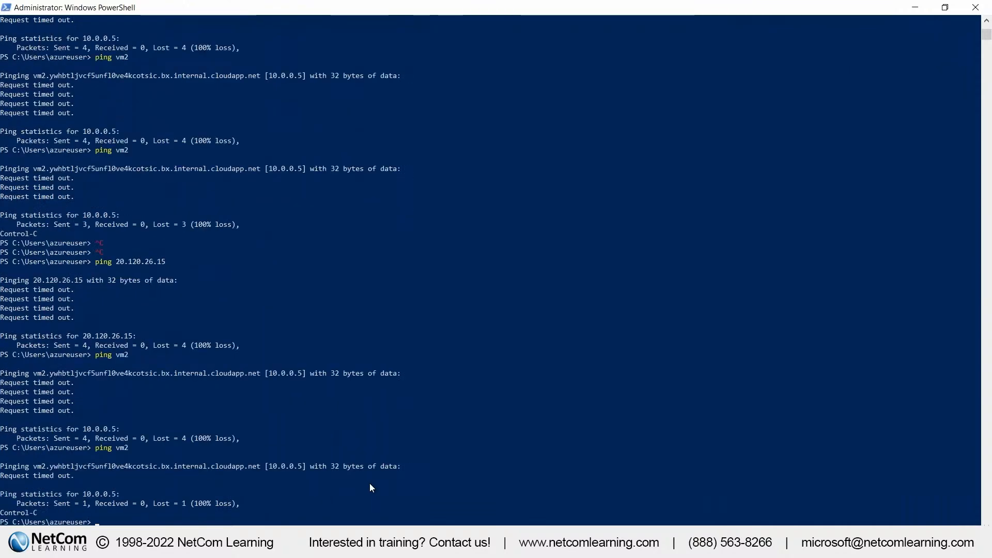
# Ping google.com from vm1's PowerShell session to test outbound internet connectivity
pyautogui.write('ping google.com')
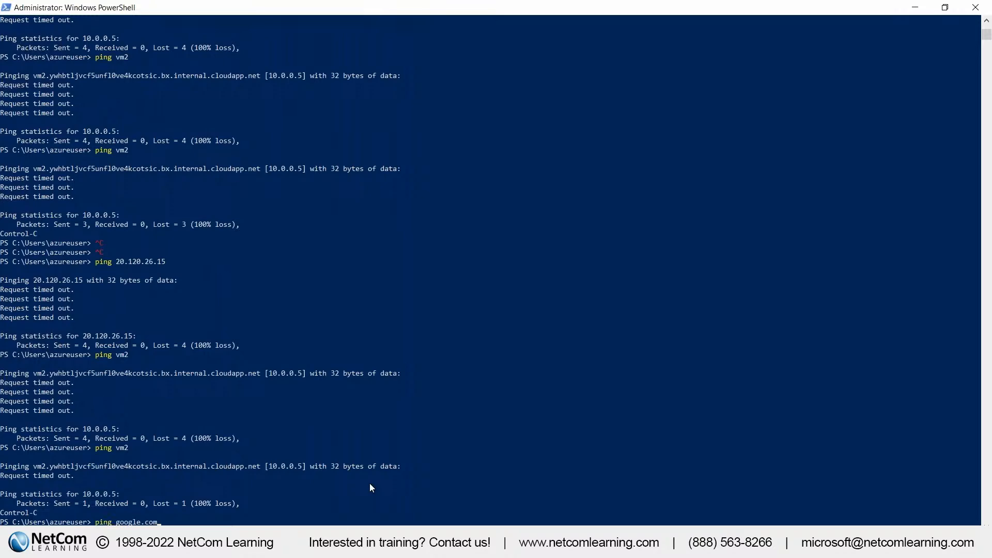
pyautogui.press('Return')
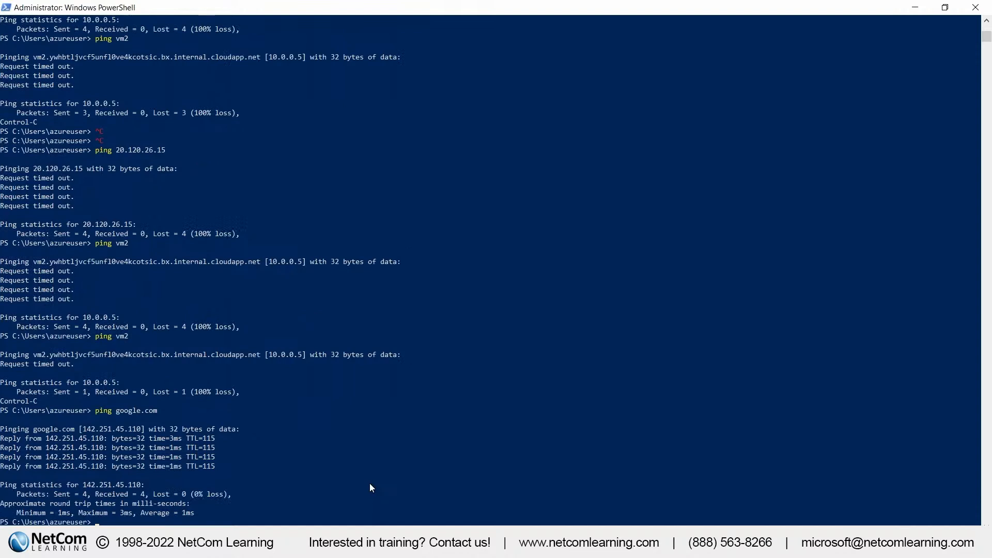
# Run ipconfig in vm1's PowerShell session and highlight the IPv4 address in its output
pyautogui.press('Up')
pyautogui.press('Up')
pyautogui.press('BackSpace')
pyautogui.press('BackSpace')
pyautogui.press('BackSpace')
pyautogui.write('config')
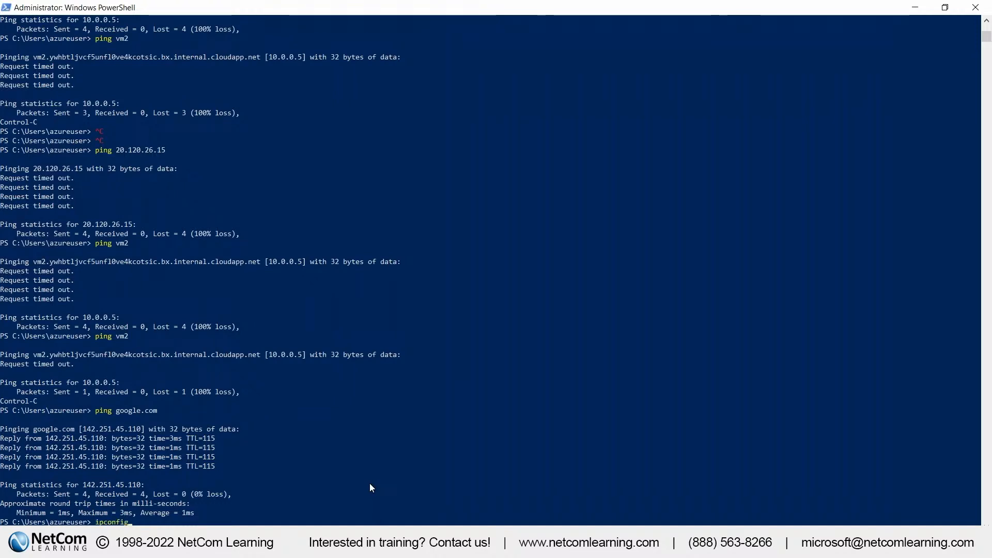
pyautogui.press('Return')
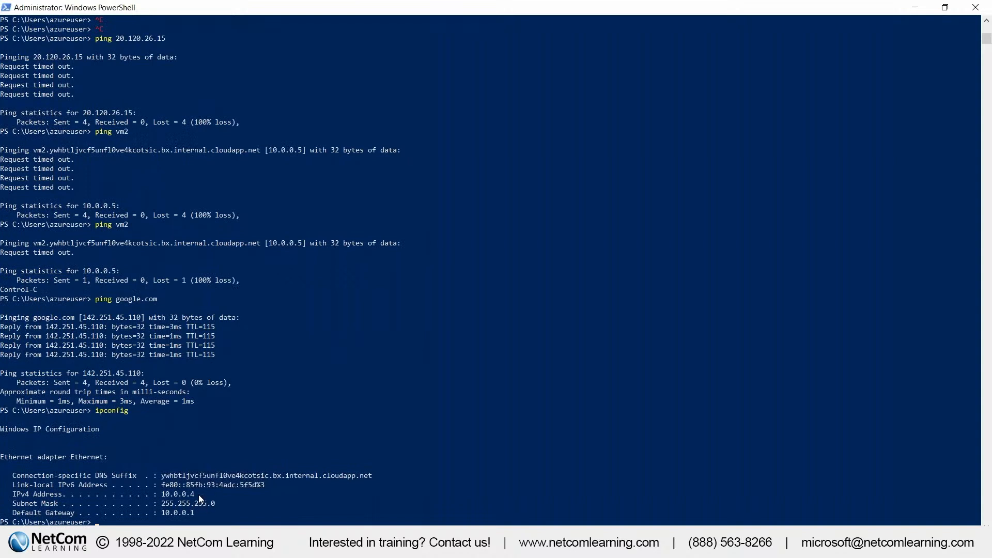
pyautogui.moveTo(201, 495); pyautogui.dragTo(160, 495)
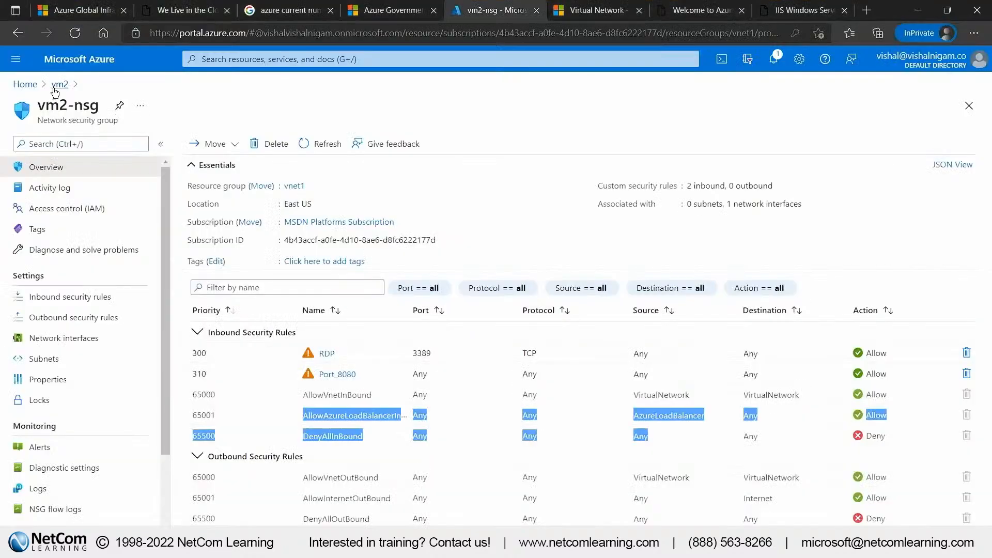
# In the Azure portal, download the RDP file for vm2 using its public IP address and port 3389, and open the connection
pyautogui.click(56, 86)
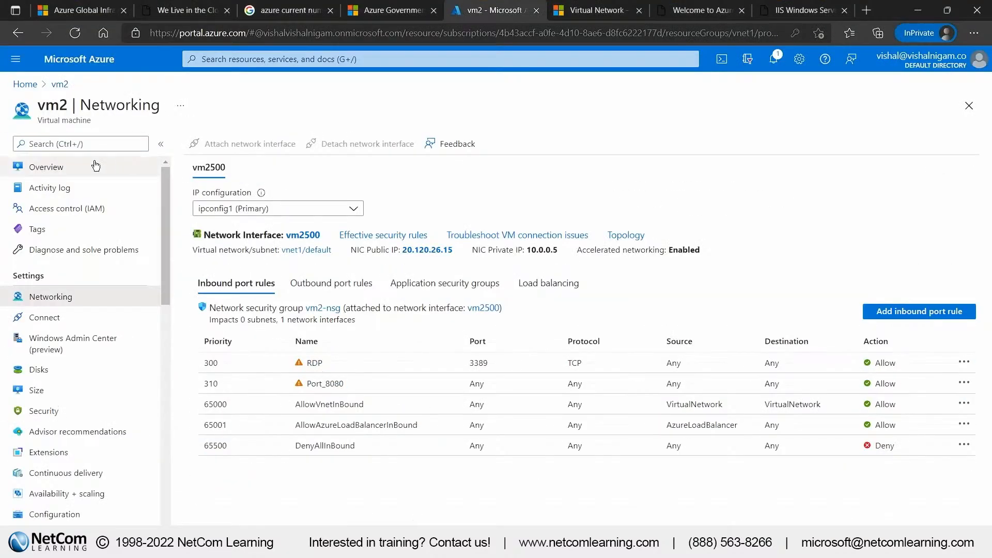
pyautogui.click(67, 168)
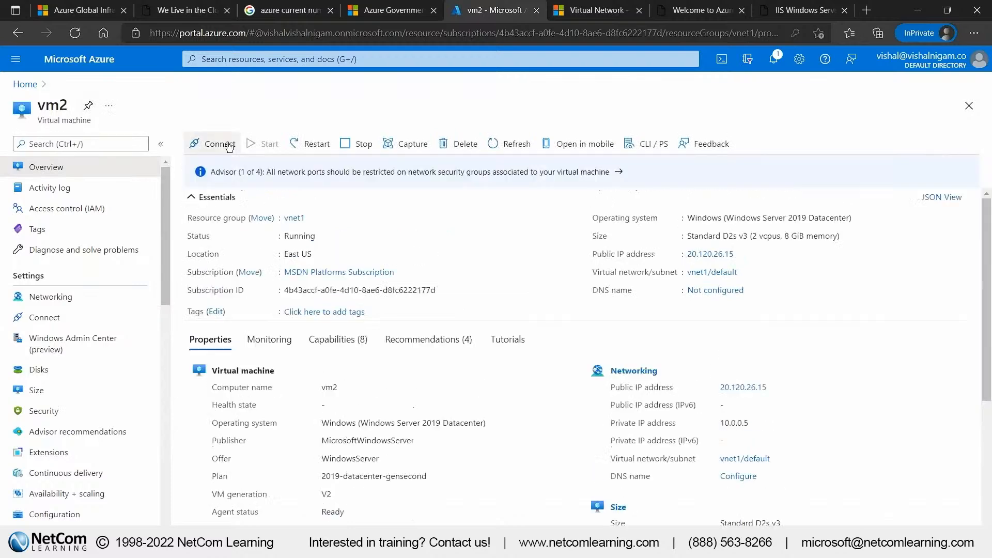
pyautogui.click(215, 144)
pyautogui.click(234, 167)
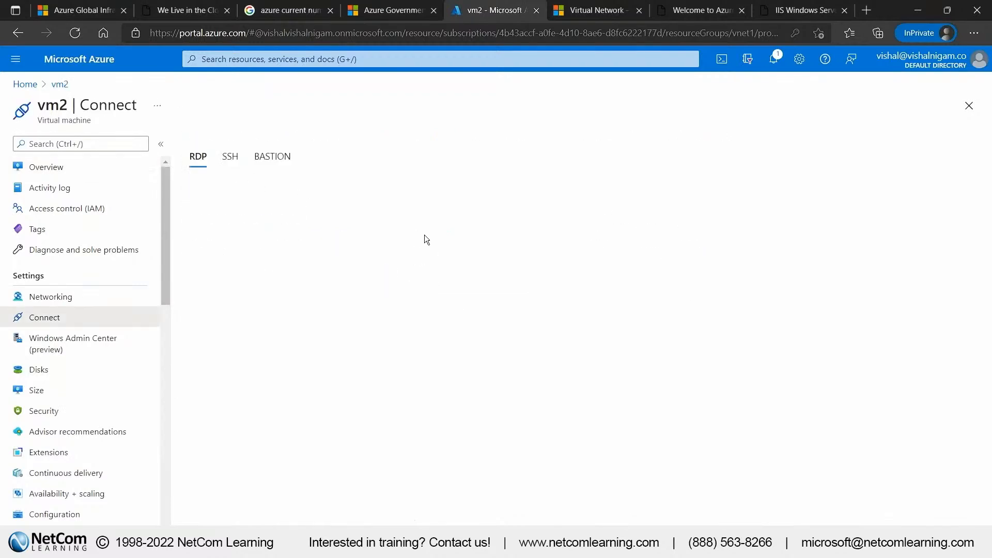
pyautogui.click(243, 344)
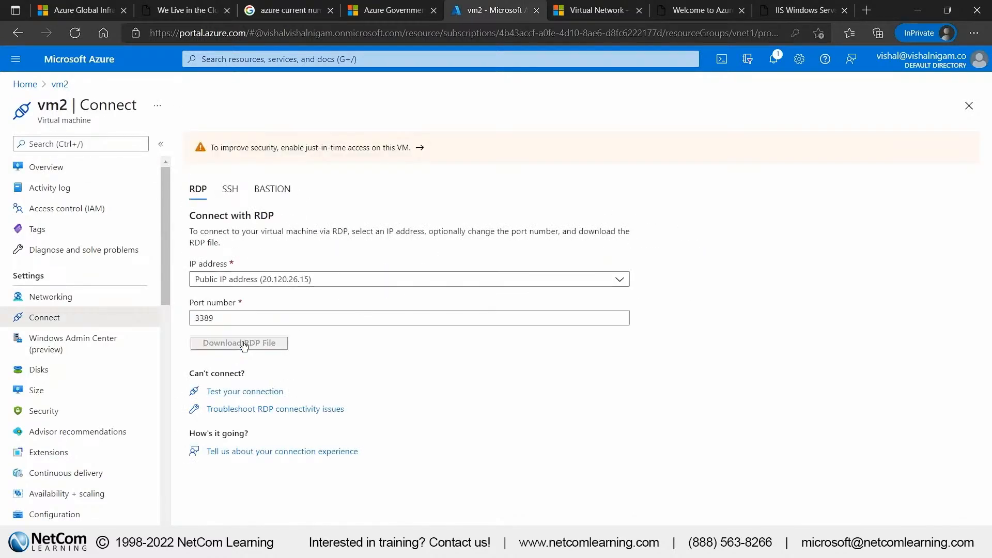
pyautogui.click(716, 102)
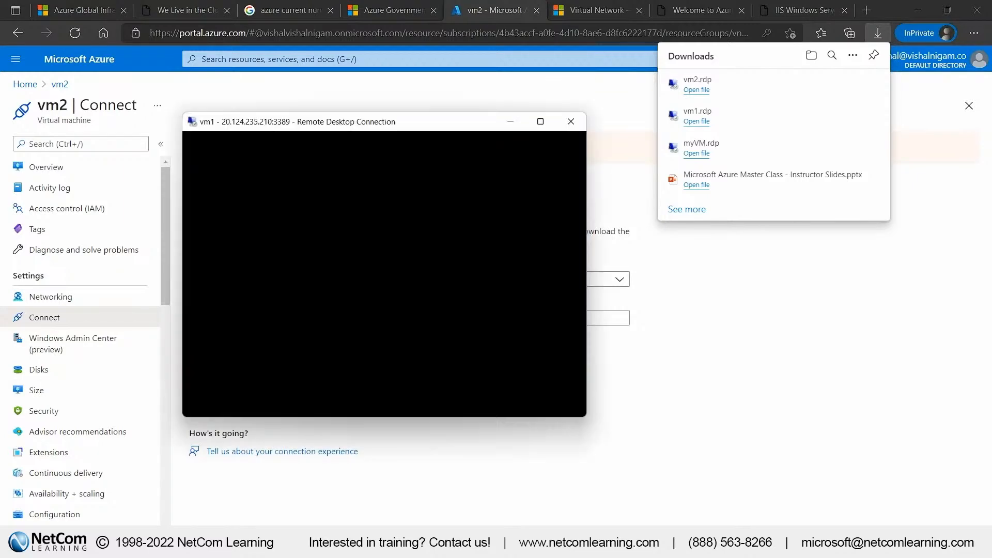
# Arrange the vm1 and vm2 remote desktop sessions side by side and look back over vm1's ping output
pyautogui.press('super+Right')
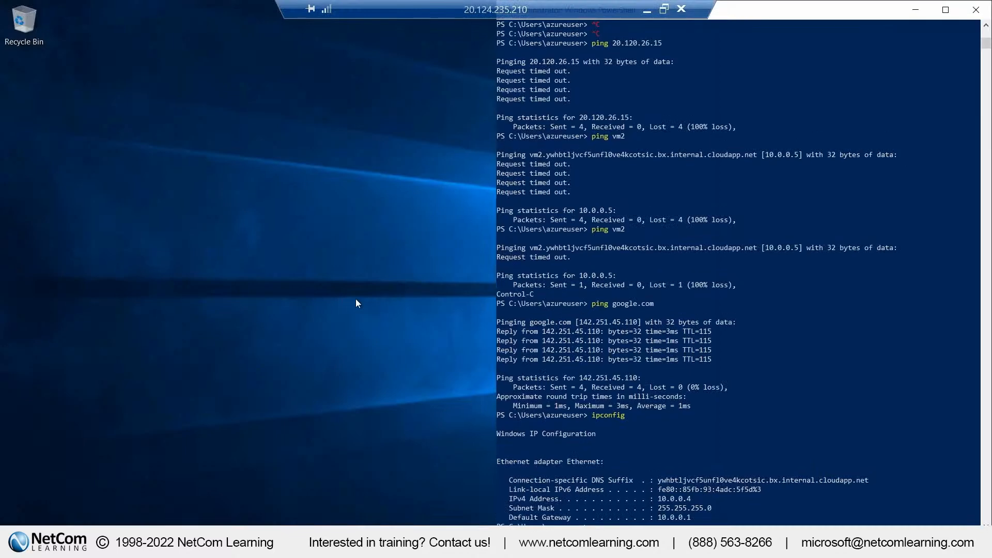
pyautogui.press('super+Right')
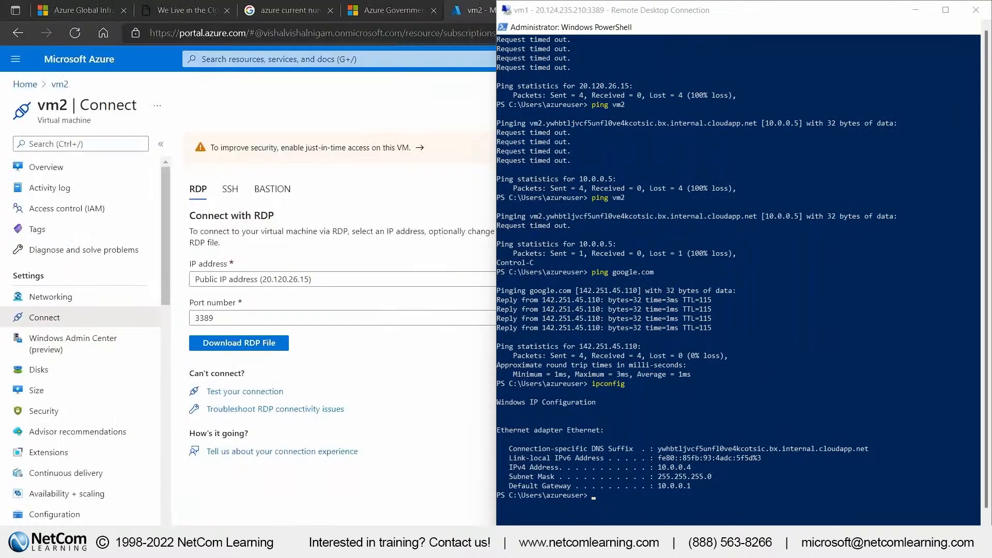
pyautogui.moveTo(0, 134); pyautogui.dragTo(303, 95)
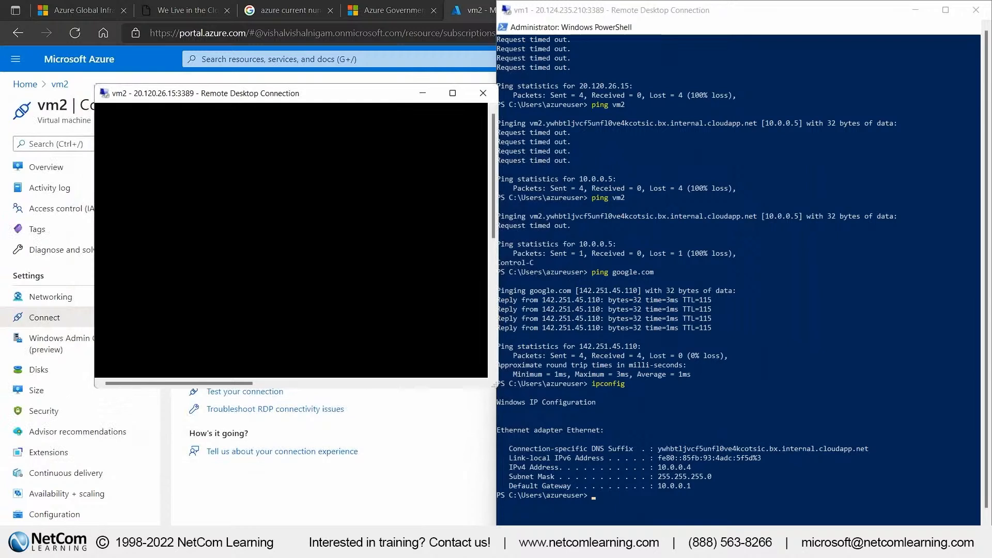
pyautogui.press('super+Left')
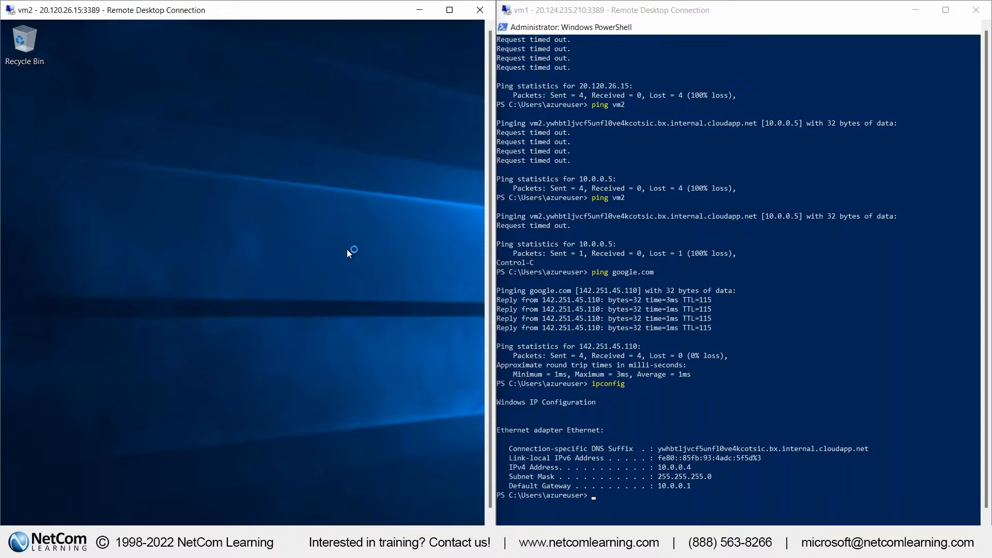
pyautogui.click(853, 464)
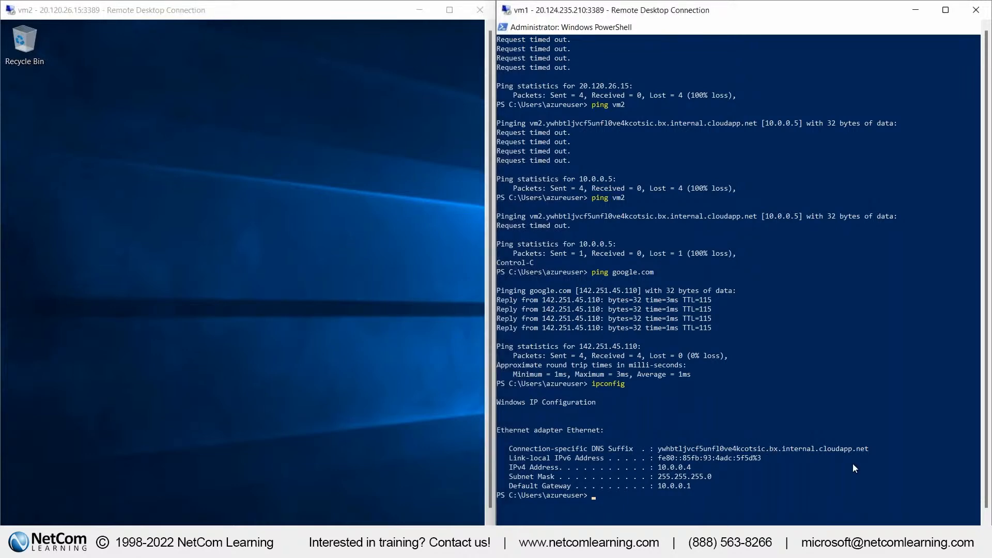
pyautogui.scroll(-4, 858, 463)
pyautogui.scroll(9, 857, 463)
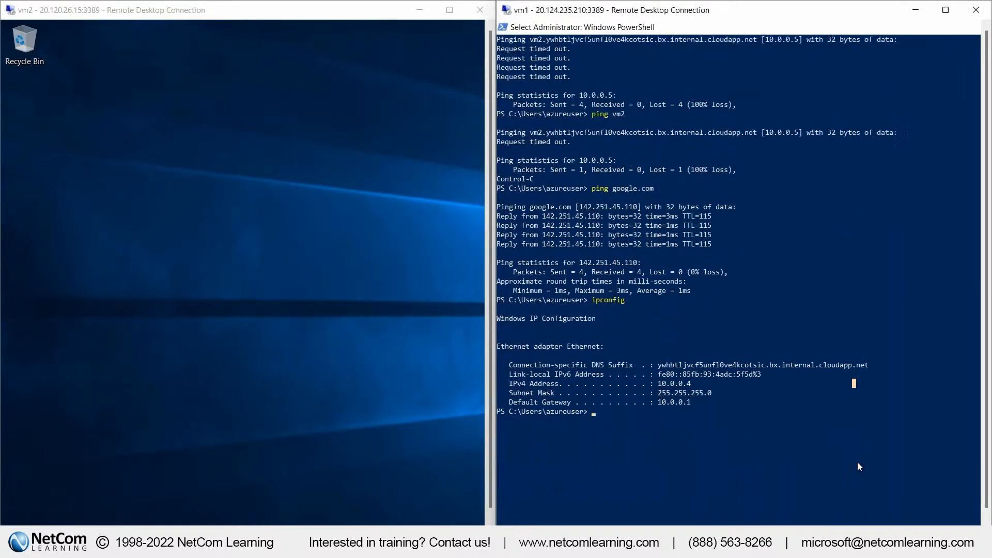
pyautogui.click(490, 534)
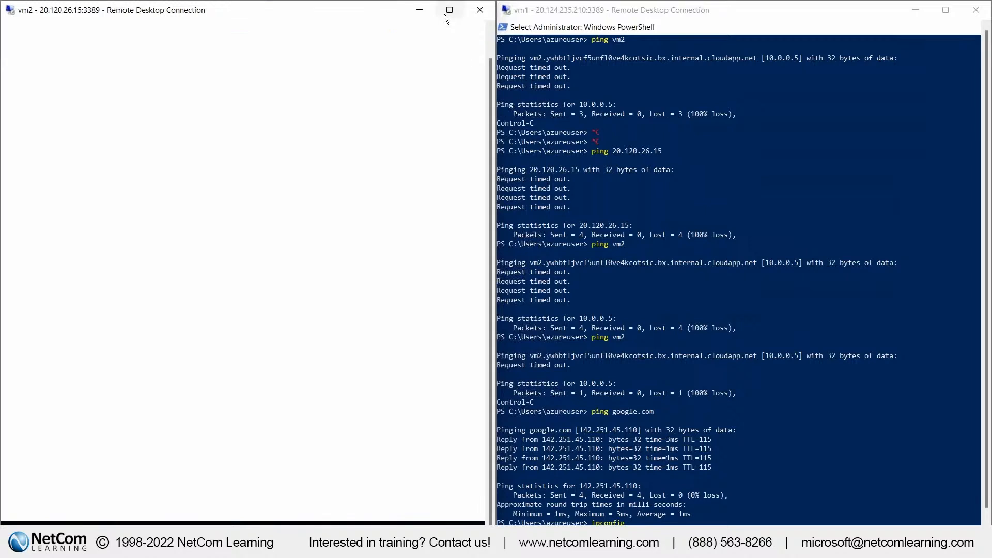
# Expand vm2's session to full screen, allow it to be discoverable on the network, and close Server Manager
pyautogui.click(446, 12)
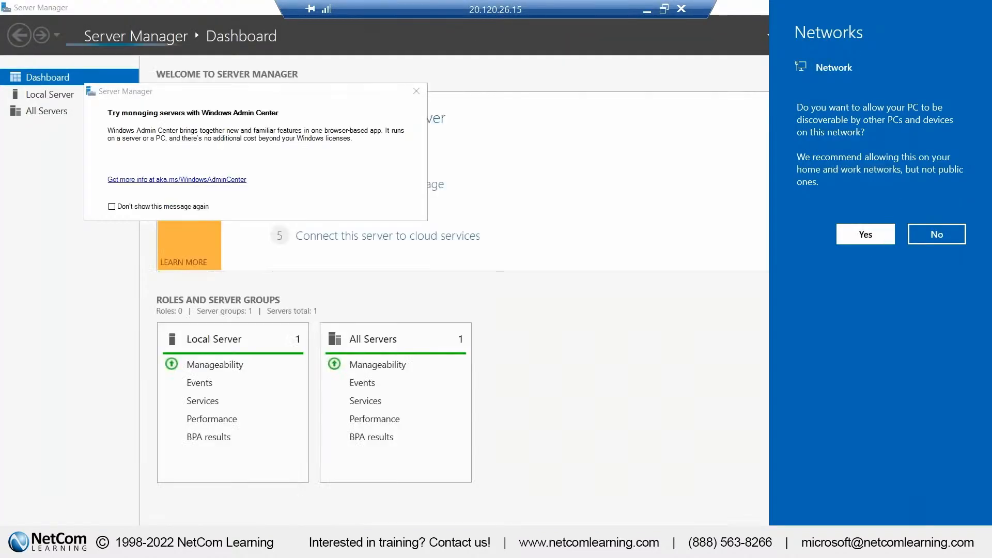
pyautogui.click(879, 234)
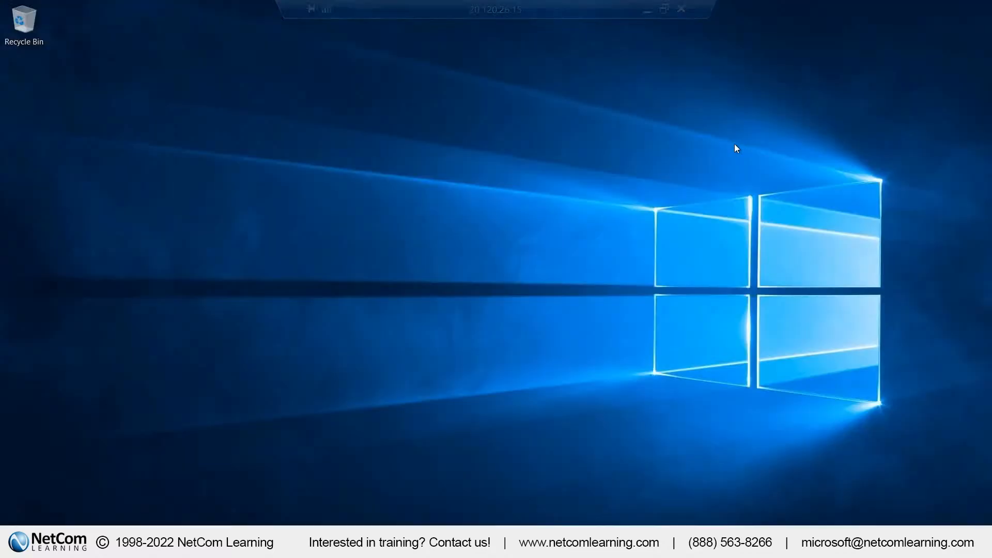
pyautogui.moveTo(616, 4)
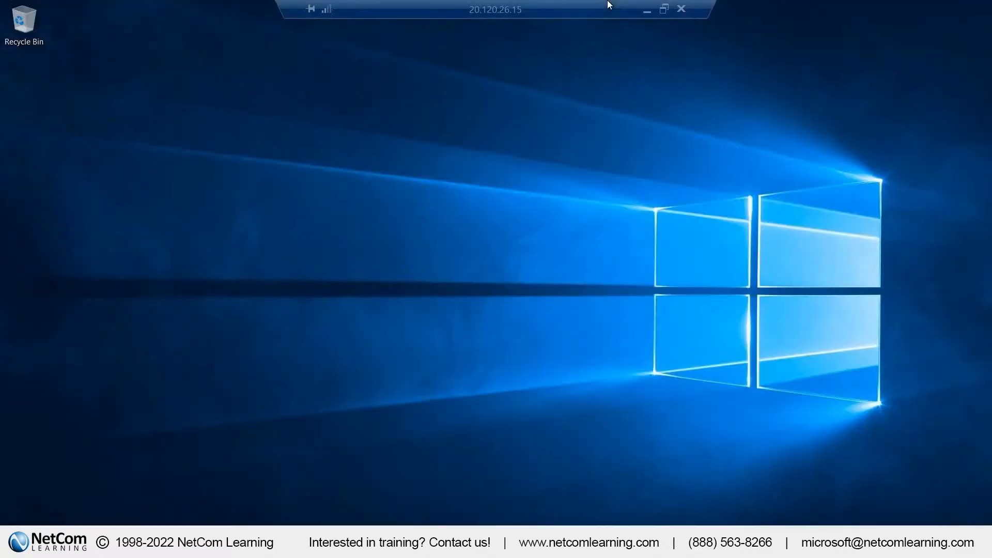
pyautogui.click(664, 8)
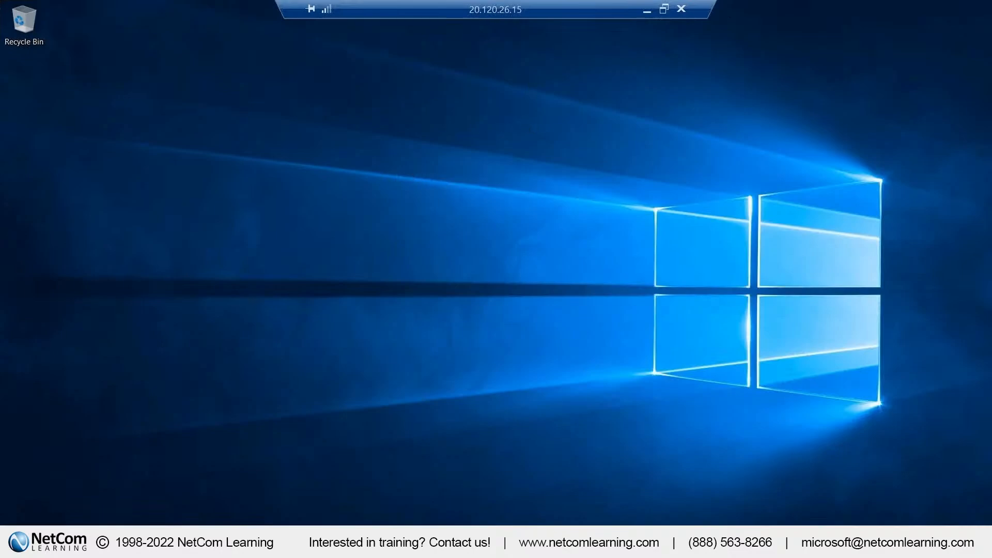
# Search for "power" on vm2 and open Windows PowerShell
pyautogui.press('super+s')
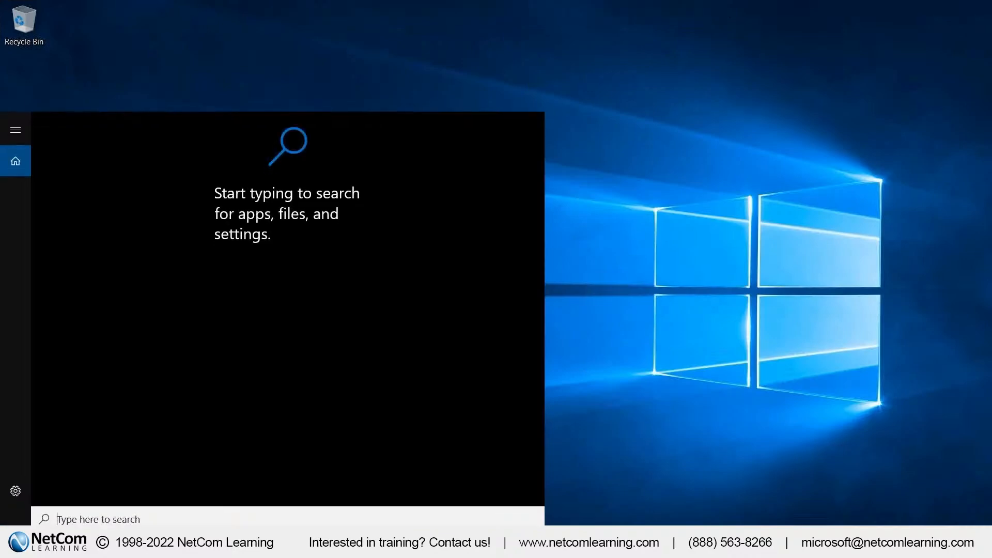
pyautogui.write('po')
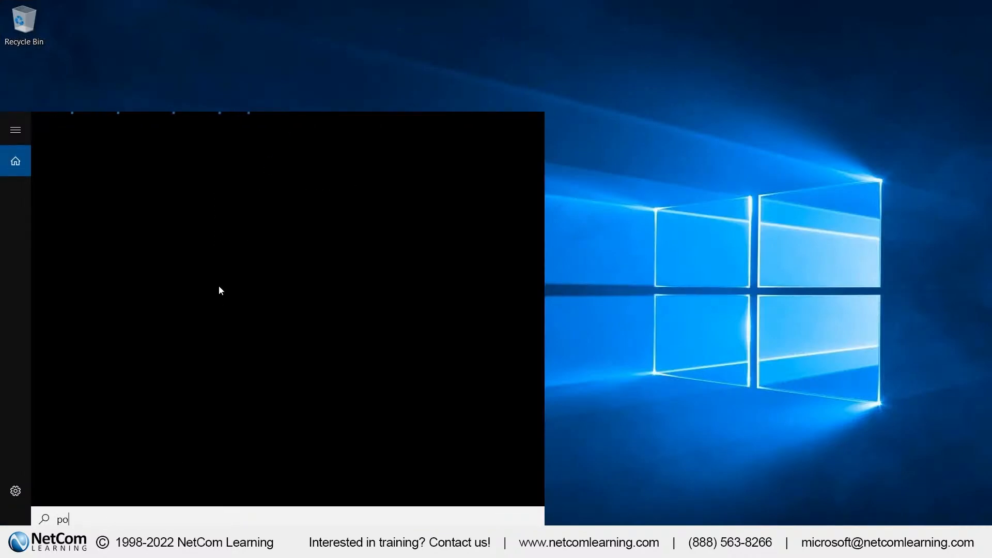
pyautogui.write('wer')
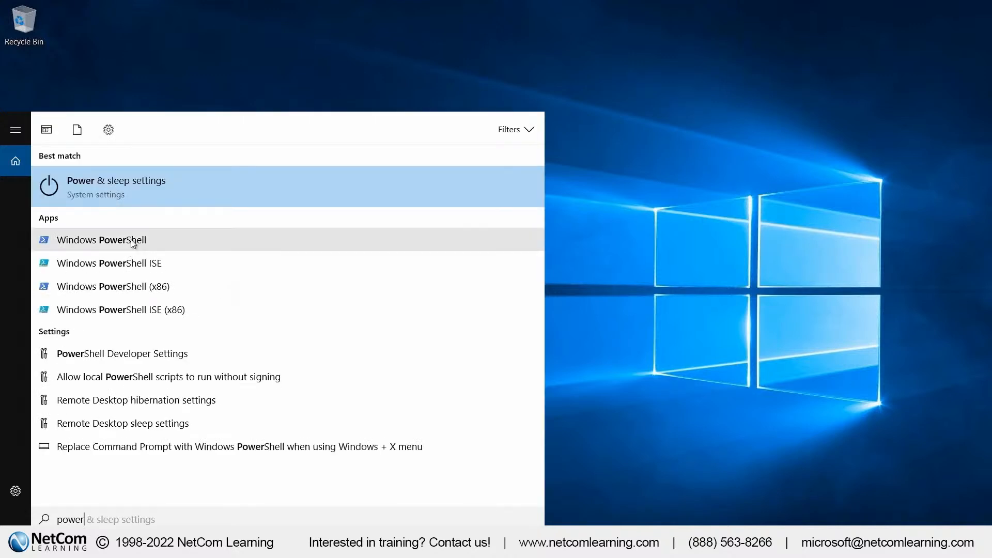
pyautogui.click(151, 246)
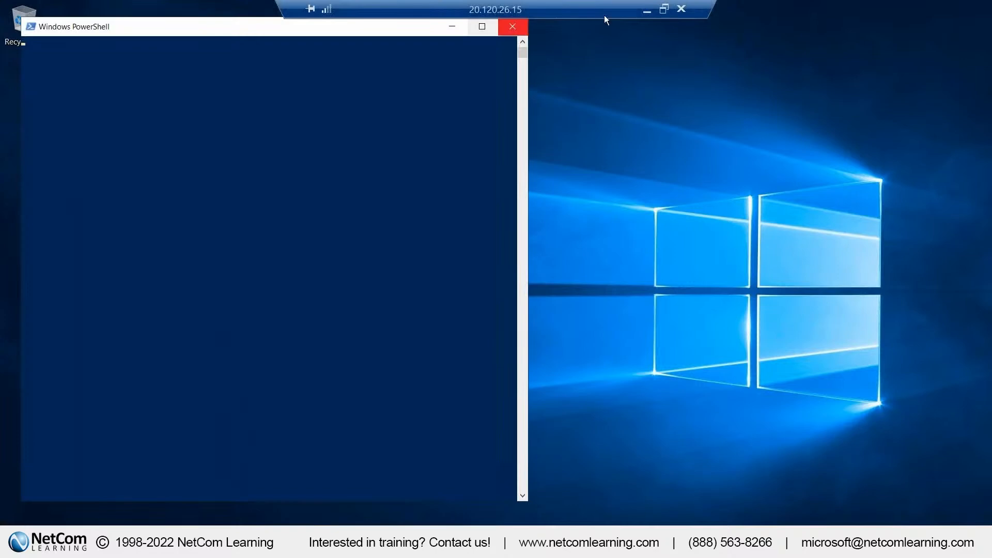
# Restore vm2's session beside vm1's and run ping vm1 from its PowerShell window
pyautogui.click(664, 10)
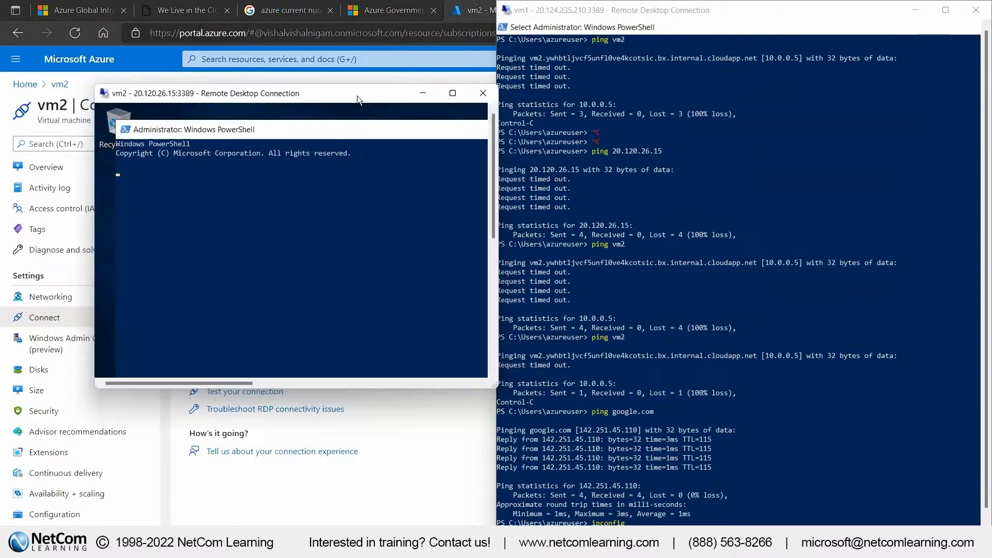
pyautogui.press('super+Left')
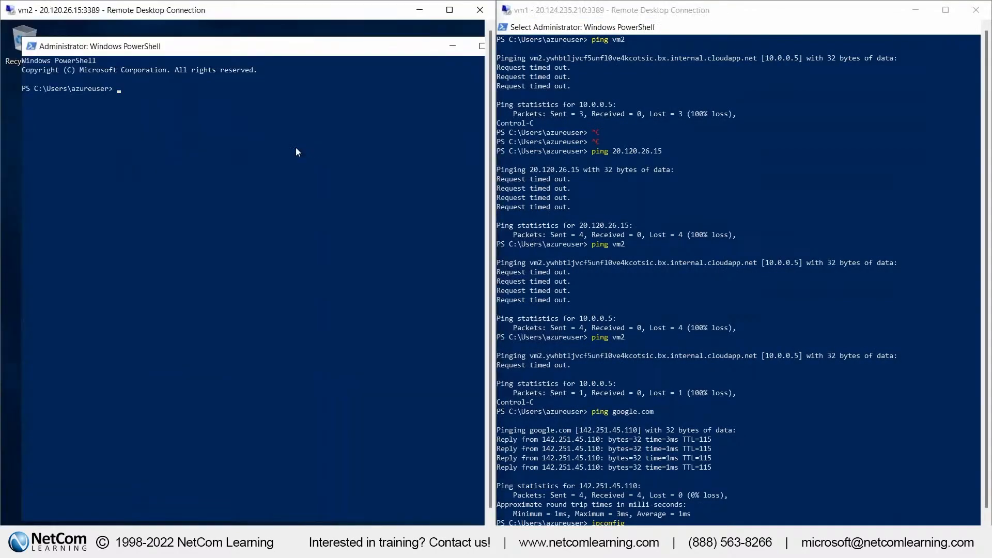
pyautogui.write('ping vm1')
pyautogui.press('Return')
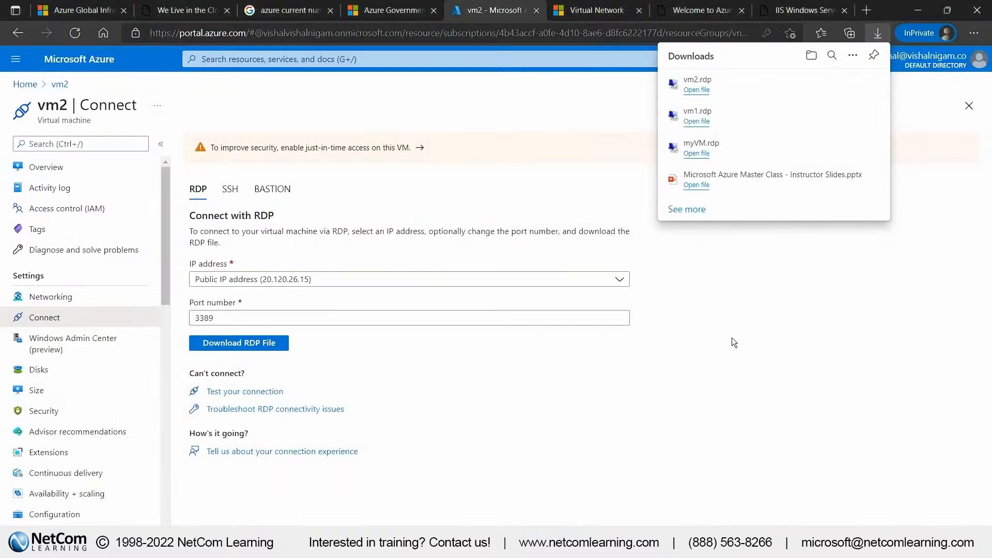
# Return to vm2's overview in the Azure portal and select its public IP address in the networking properties
pyautogui.click(768, 327)
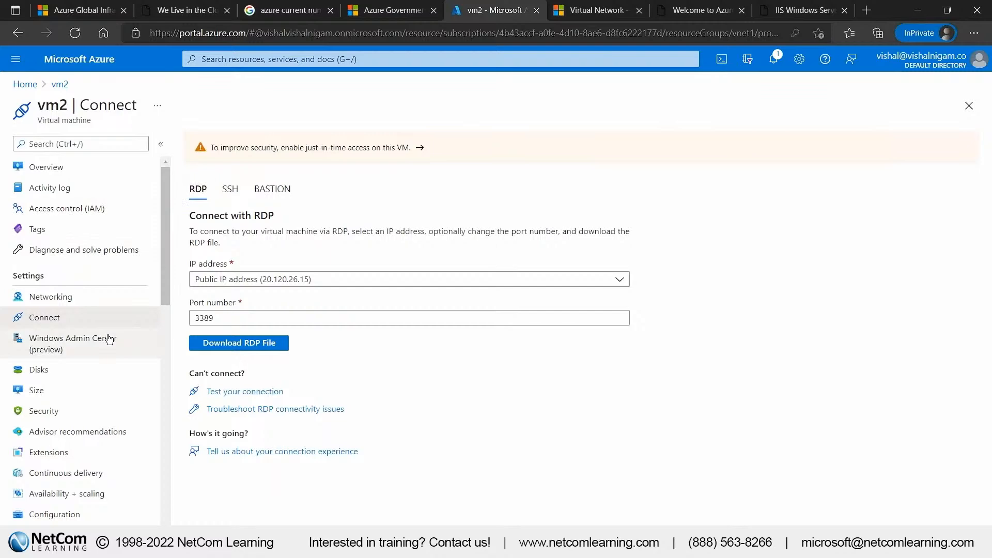
pyautogui.click(85, 171)
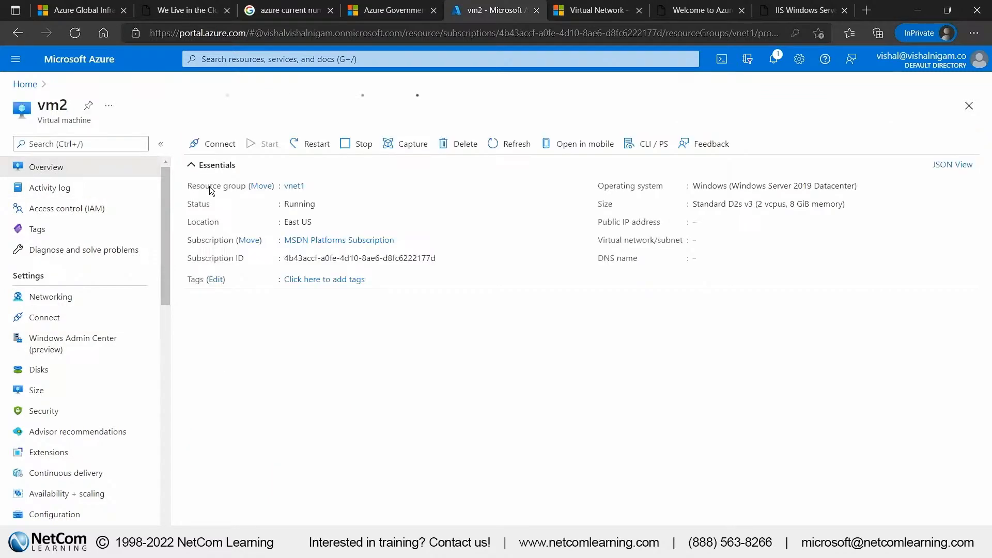
pyautogui.scroll(-2, 522, 315)
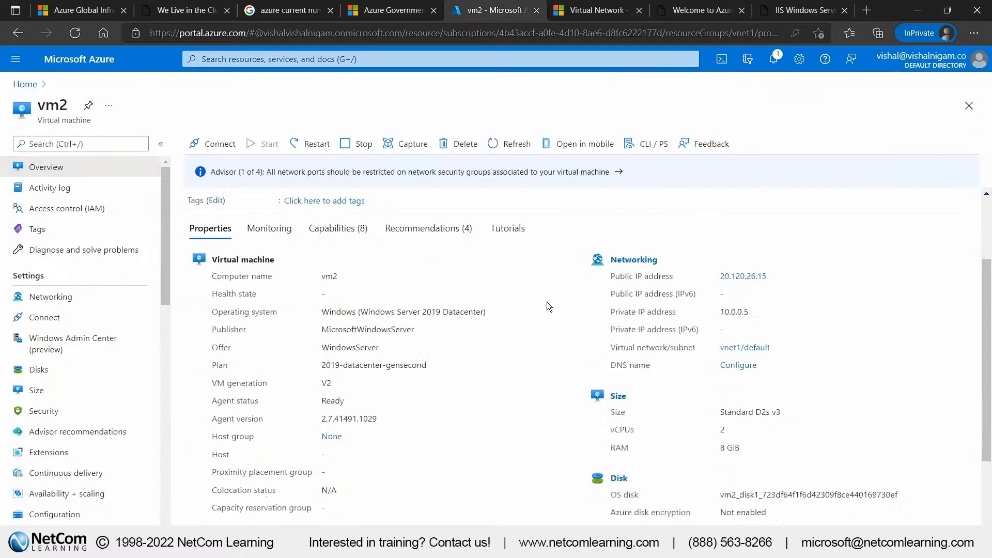
pyautogui.moveTo(782, 276); pyautogui.dragTo(720, 276)
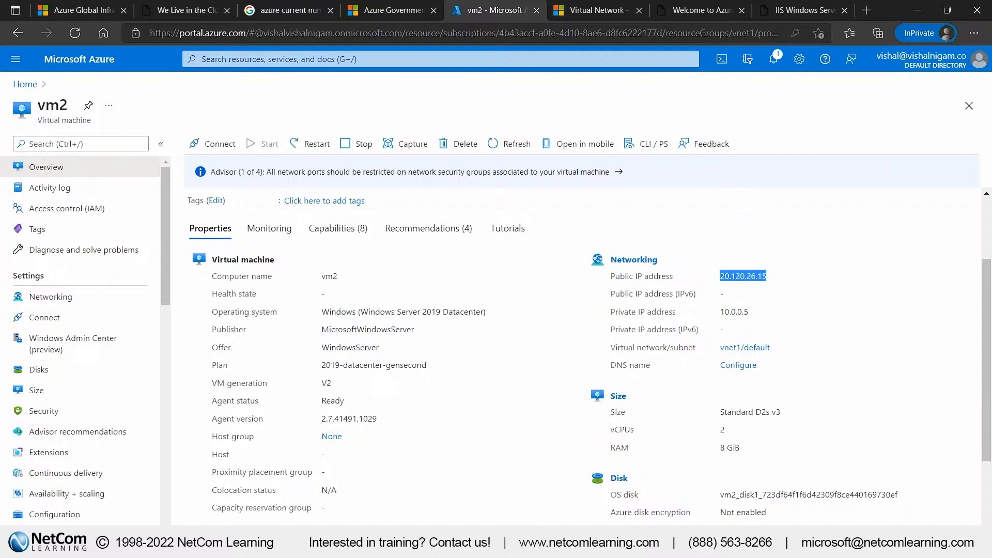
pyautogui.press('super')
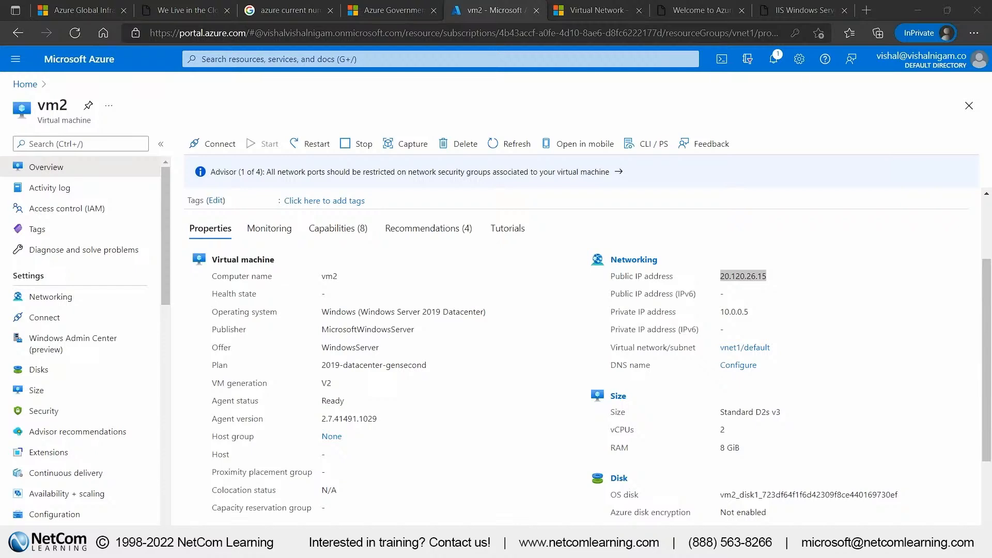
# Open vm2's networking settings and review its inbound port rules, including the options for DenyAllInBound and the values of Port_8080
pyautogui.click(93, 300)
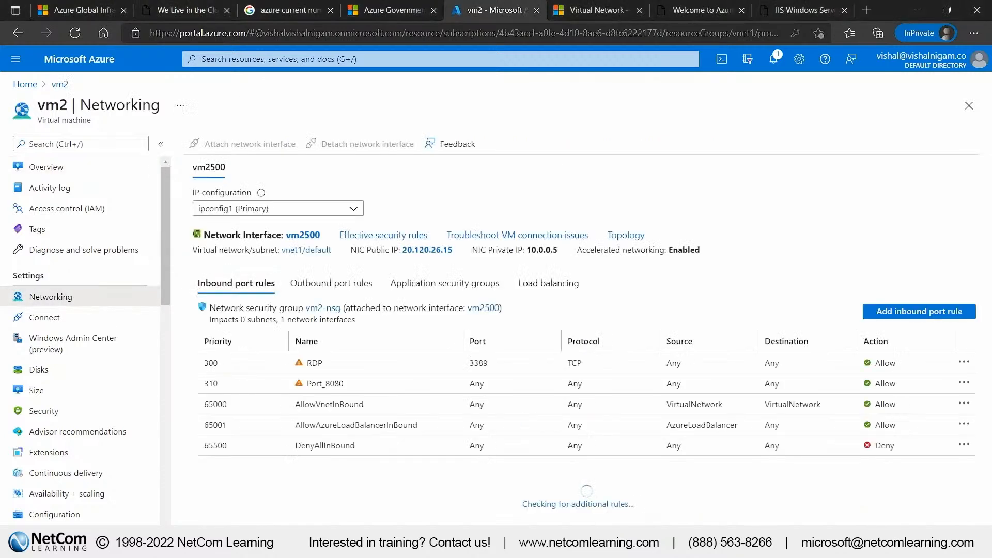
pyautogui.click(966, 446)
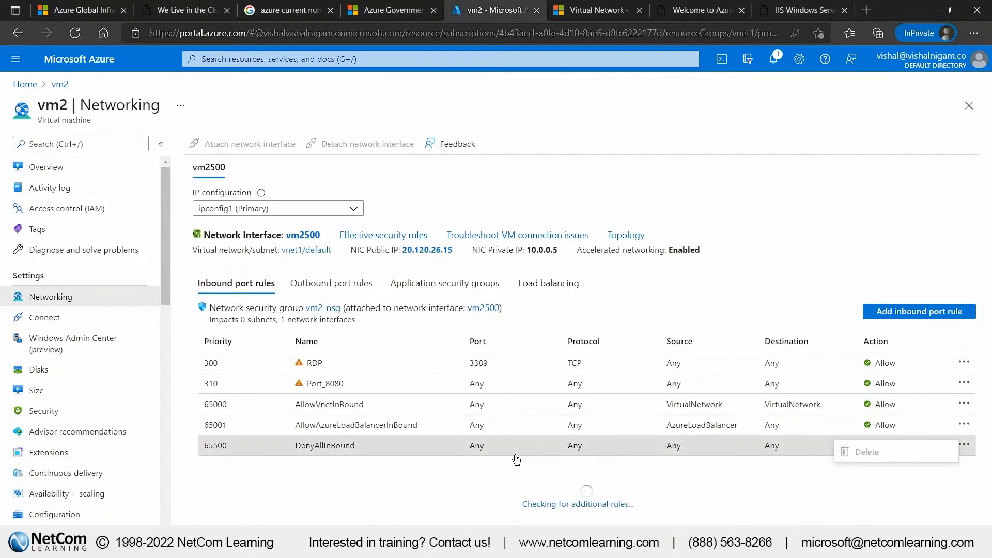
pyautogui.moveTo(450, 384); pyautogui.dragTo(778, 383)
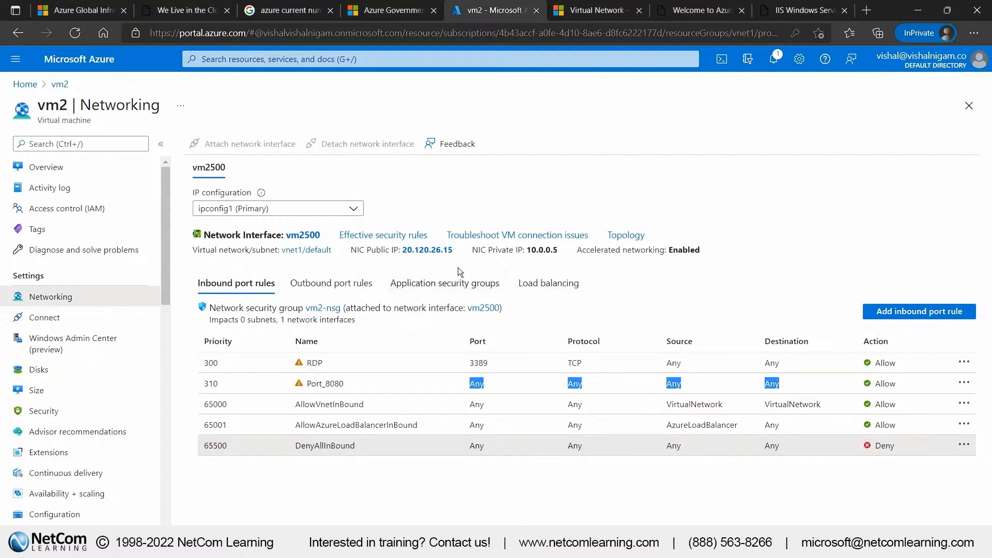
# View the public IP resource of vm2, return to the networking settings, and select the NIC public IP address
pyautogui.click(436, 251)
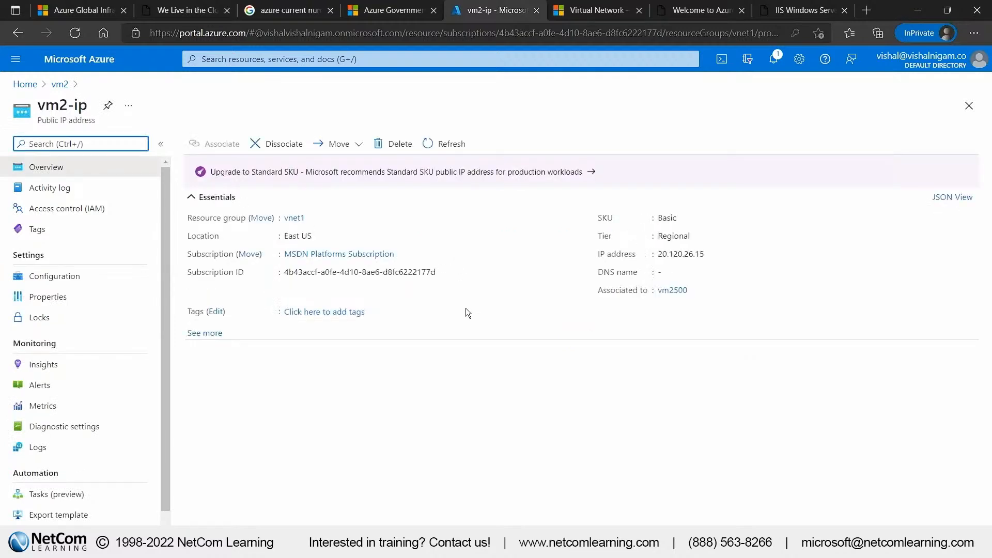
pyautogui.click(55, 84)
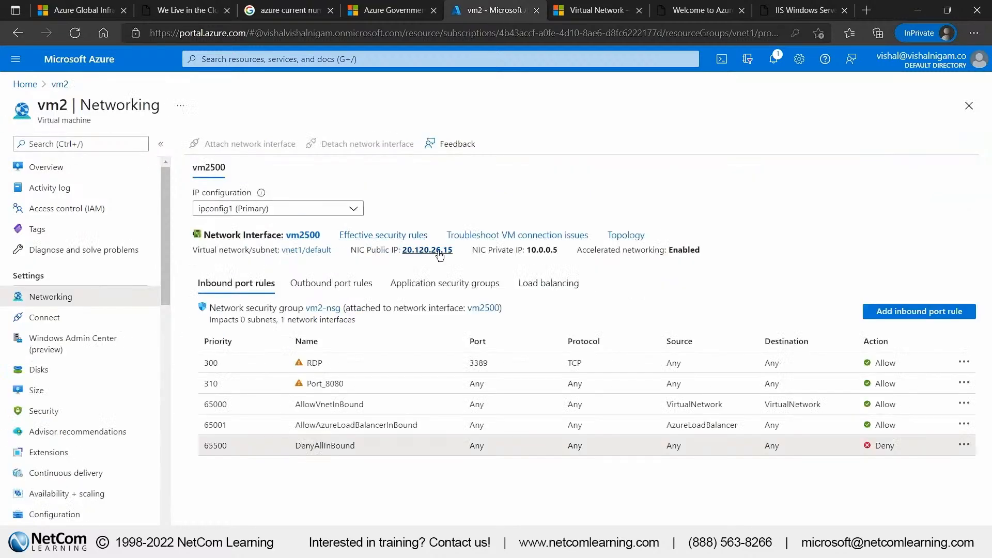
pyautogui.moveTo(461, 253); pyautogui.dragTo(403, 251)
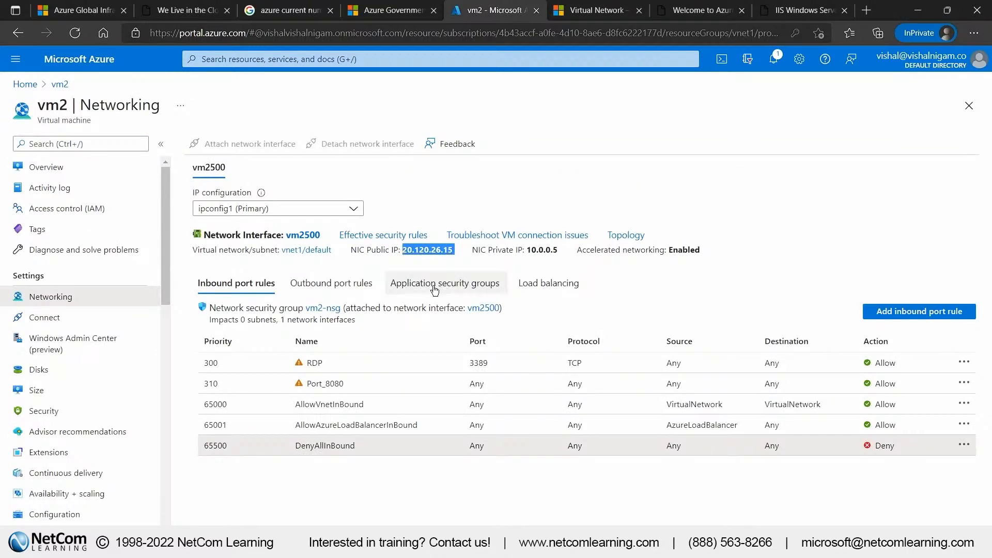
# Review vm2's application security groups and outbound port rules, and return to its inbound port rules
pyautogui.click(357, 285)
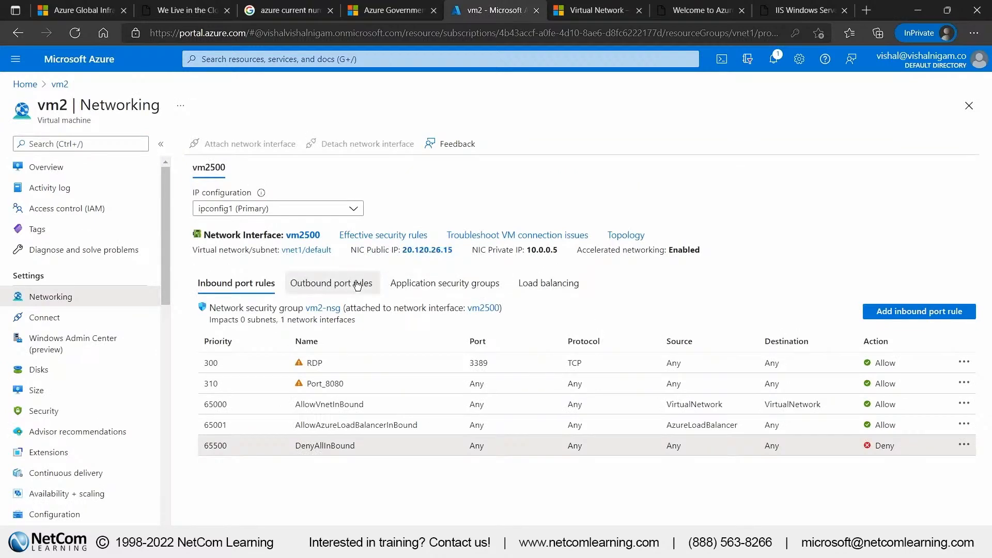
pyautogui.click(357, 285)
pyautogui.click(455, 287)
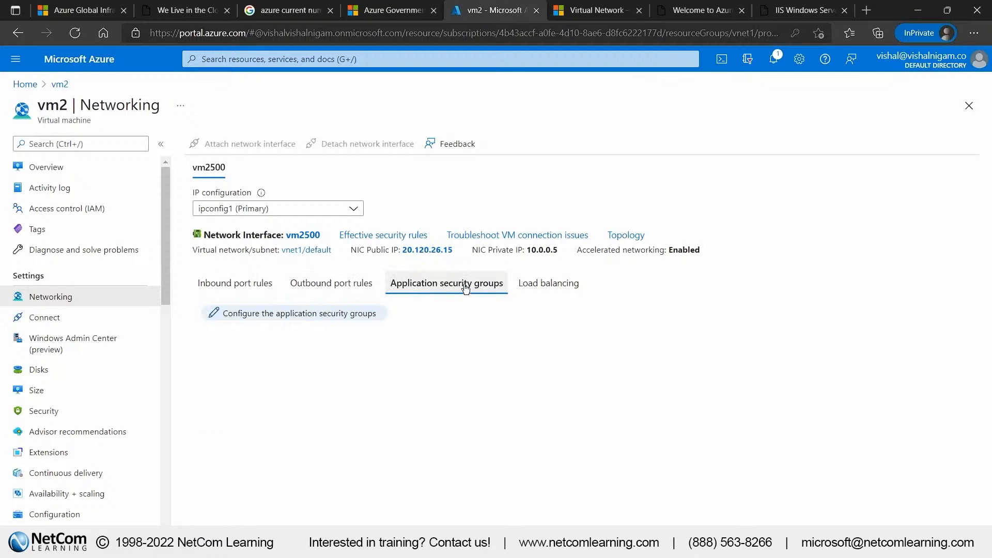
pyautogui.click(333, 288)
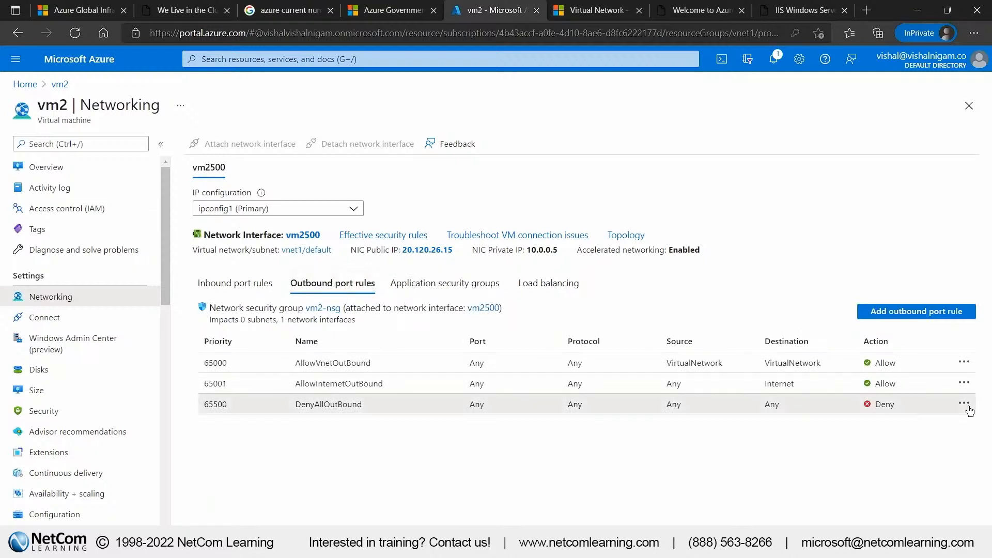
pyautogui.click(246, 288)
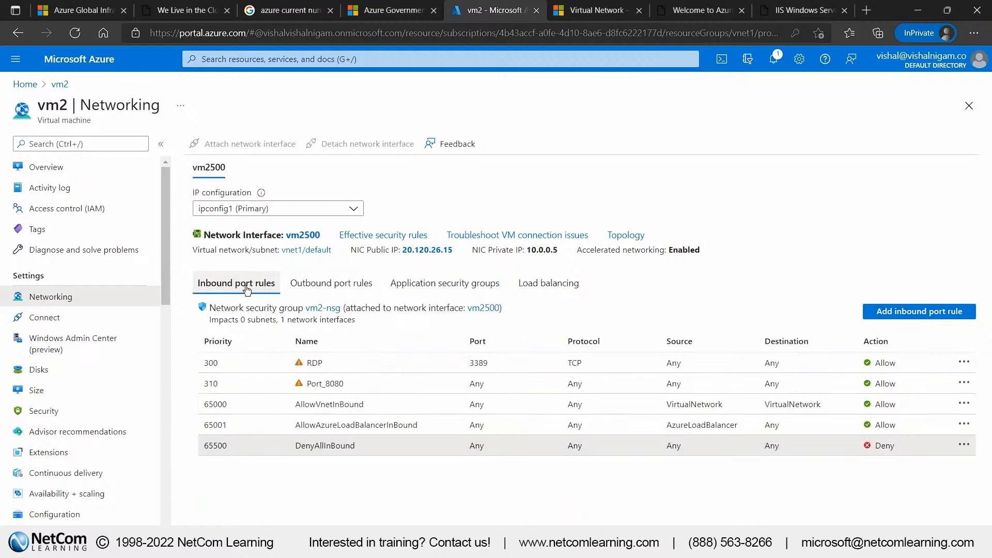
# Delete the RDP rule from the inbound security rules of the vm2-nsg network security group
pyautogui.click(329, 312)
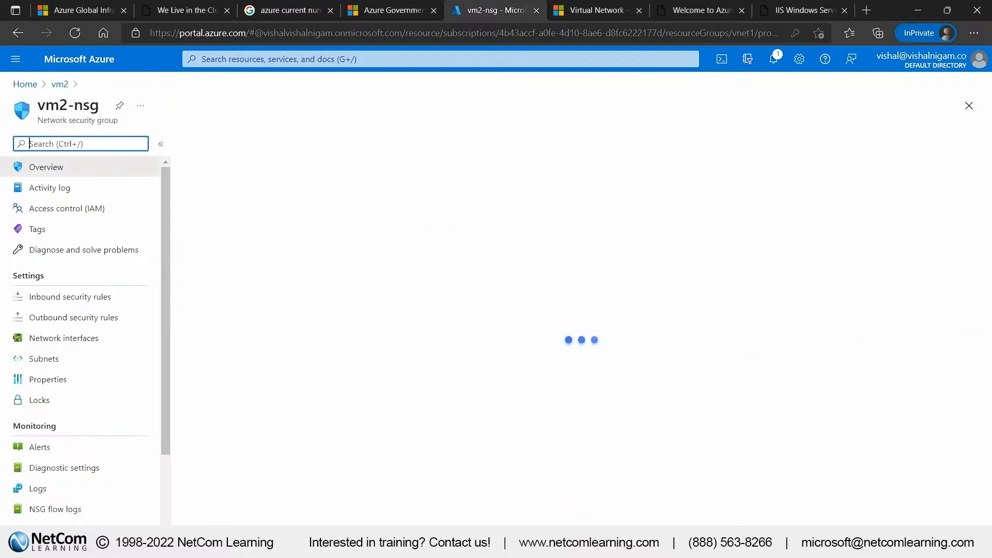
pyautogui.click(70, 296)
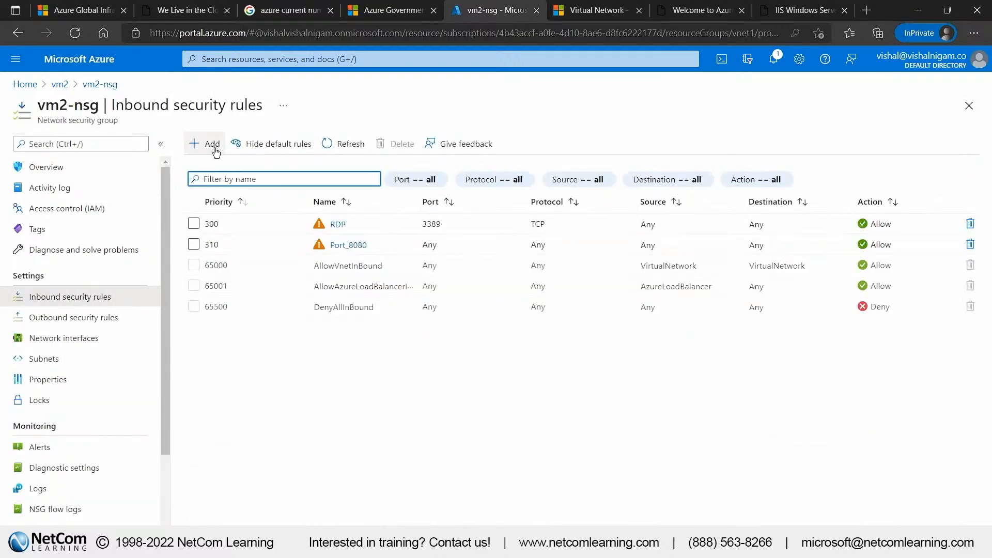
pyautogui.click(971, 307)
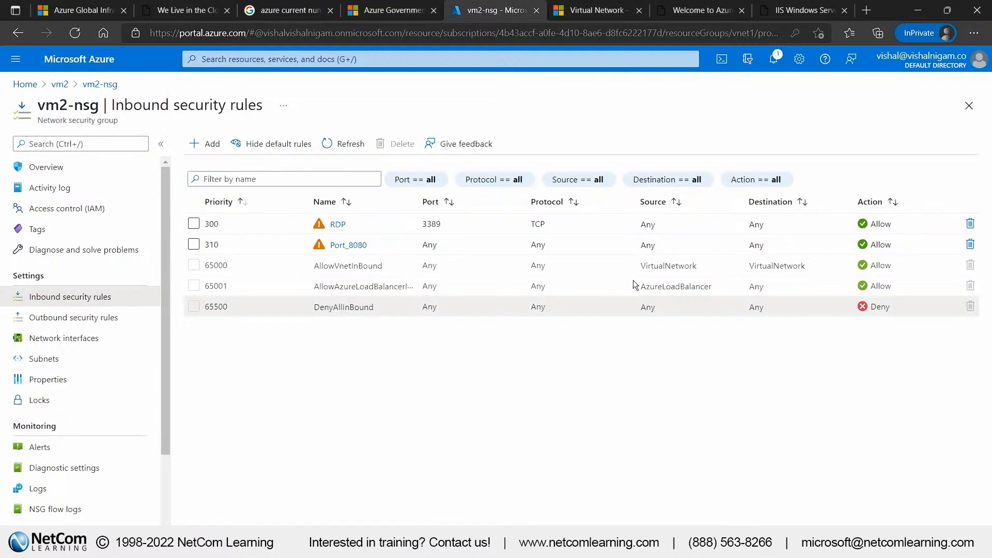
pyautogui.click(971, 224)
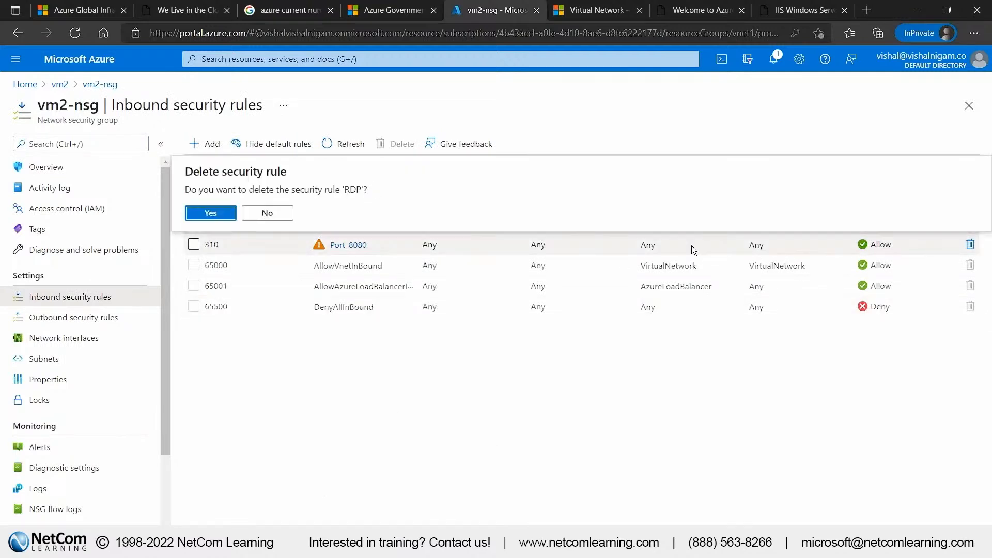
pyautogui.click(210, 213)
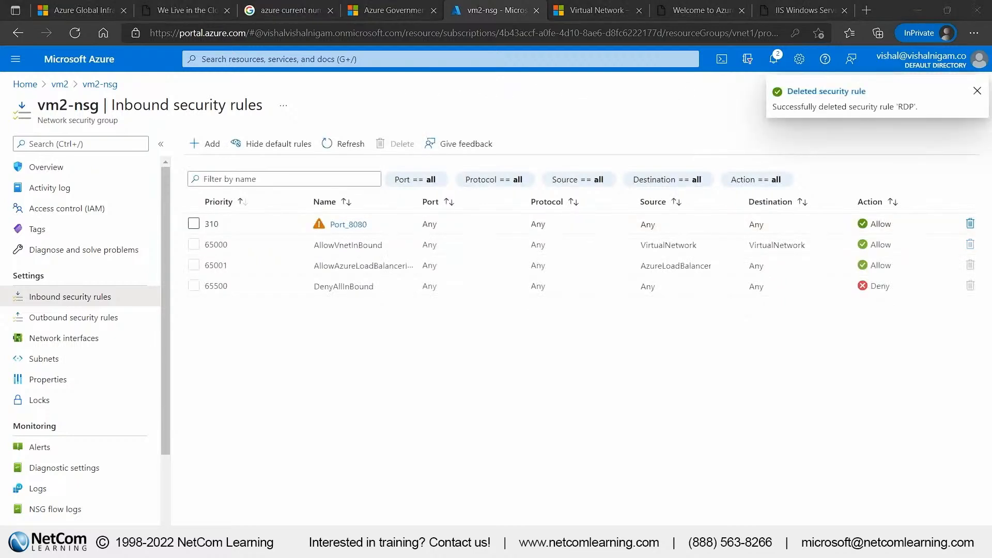
# Run the copied netsh advfirewall command in vm1's PowerShell to add the firewall rule "ICMP Allow incoming V4 echo request"
pyautogui.hotkey('alt', 'Tab')
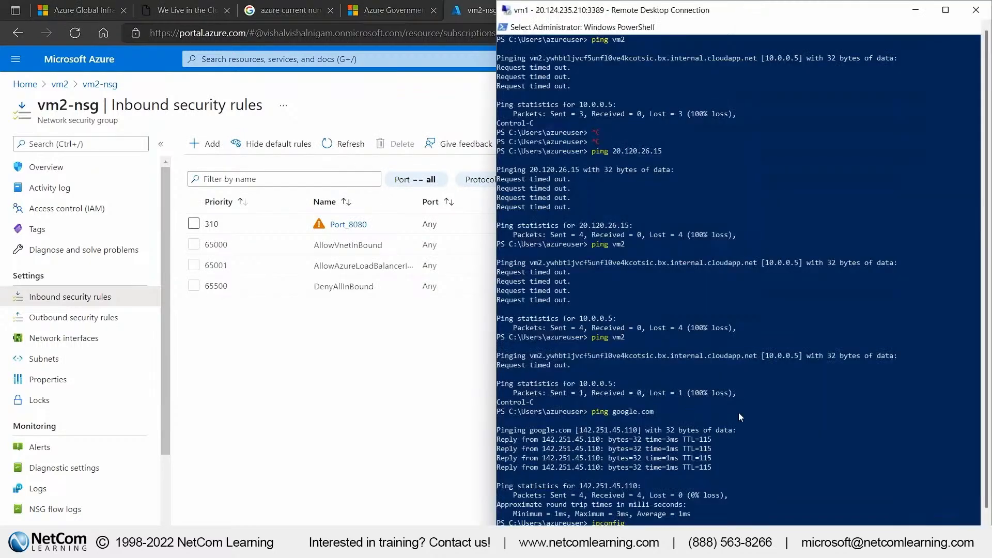
pyautogui.press('Escape')
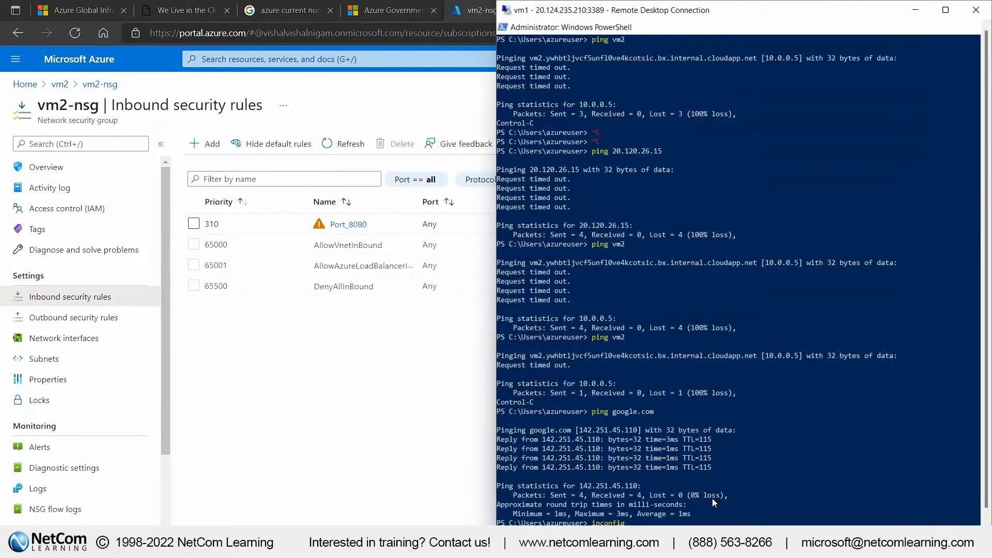
pyautogui.press('Return')
pyautogui.press('Return')
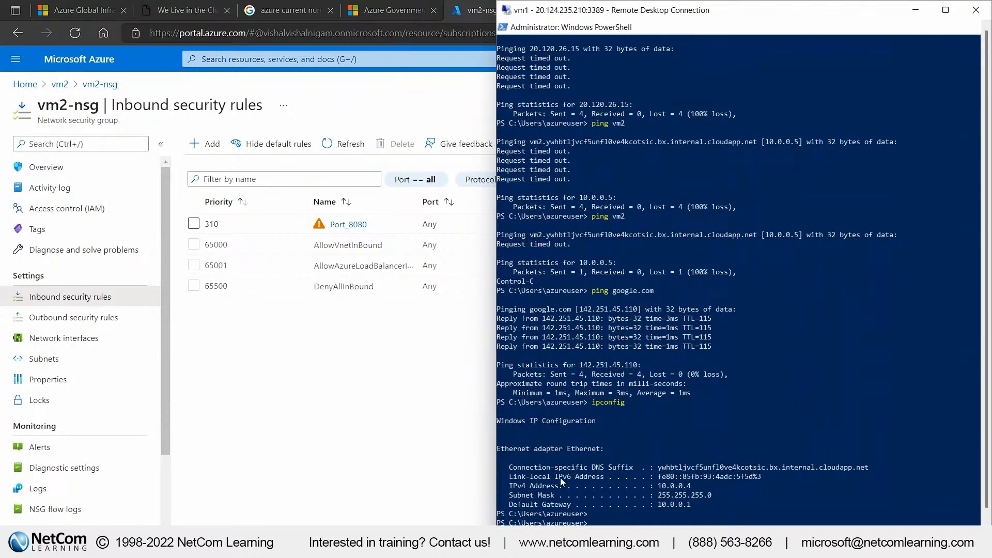
pyautogui.hotkey('alt', 'Tab')
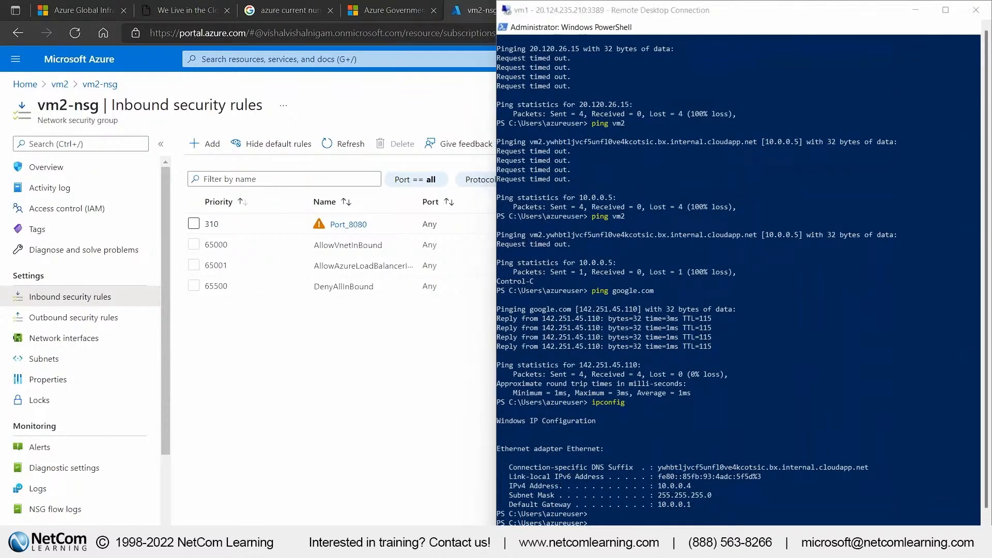
pyautogui.click(814, 500)
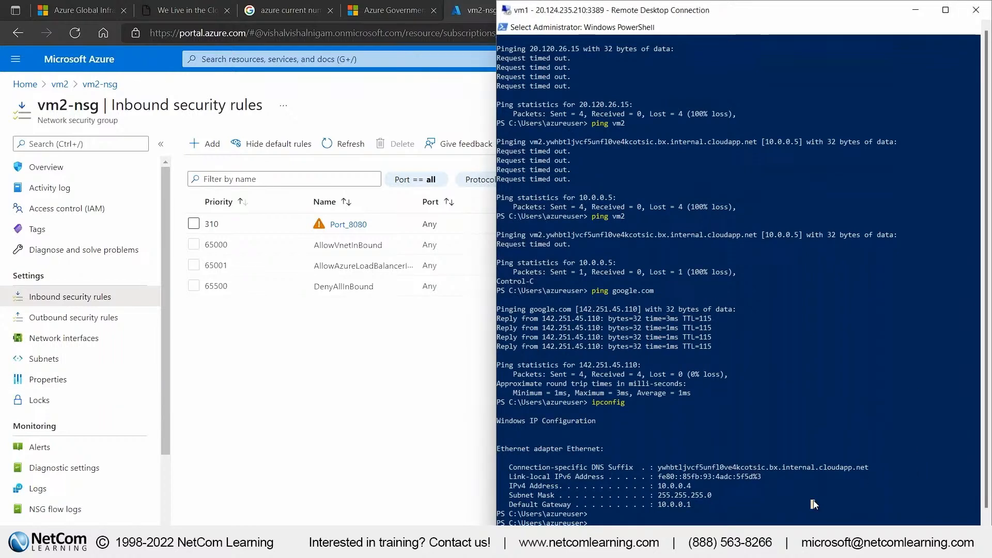
pyautogui.press('Return')
pyautogui.press('Return')
pyautogui.hotkey('ctrl', 'v')
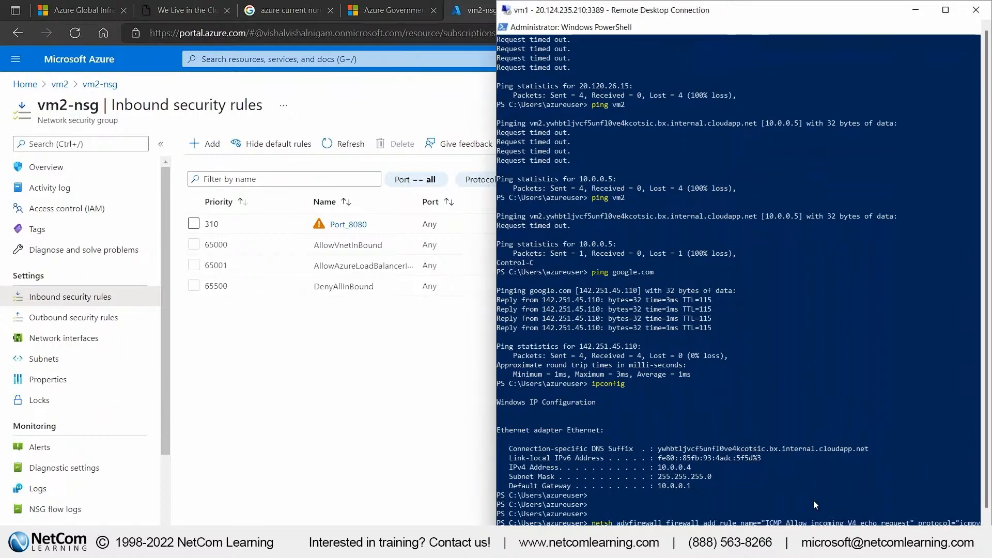
pyautogui.press('Return')
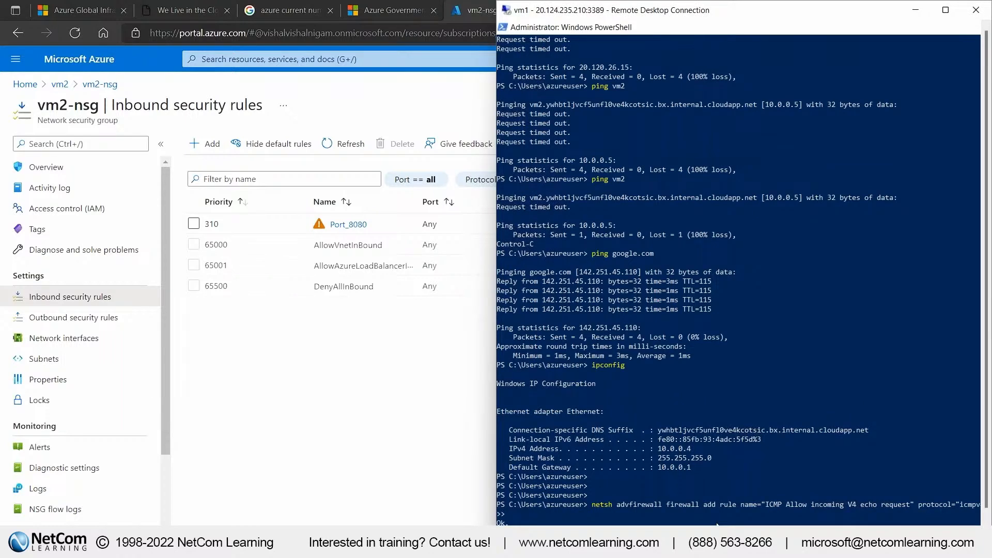
# Rerun ping google.com in vm1's PowerShell window and interrupt it
pyautogui.press('Up')
pyautogui.press('Up')
pyautogui.press('Up')
pyautogui.press('Return')
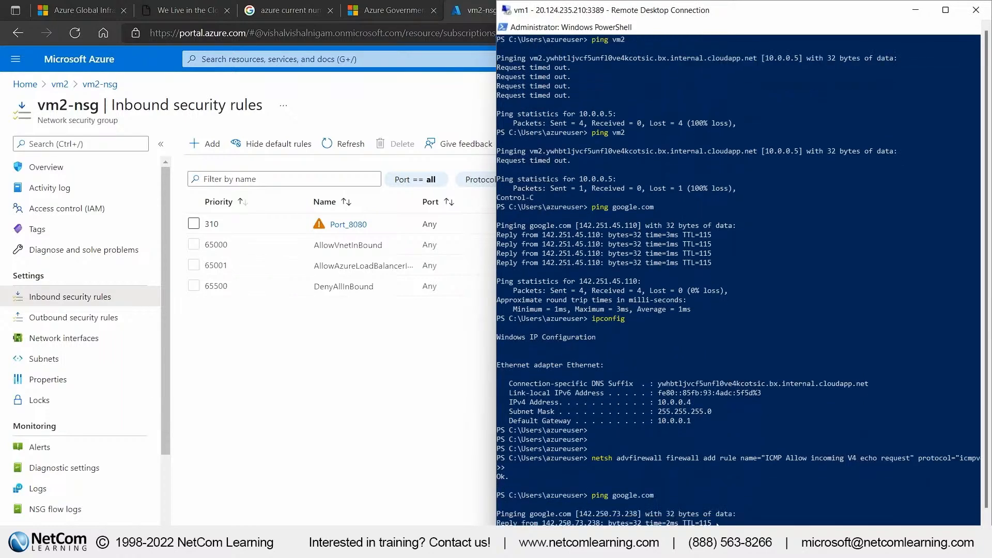
pyautogui.hotkey('ctrl', 'c')
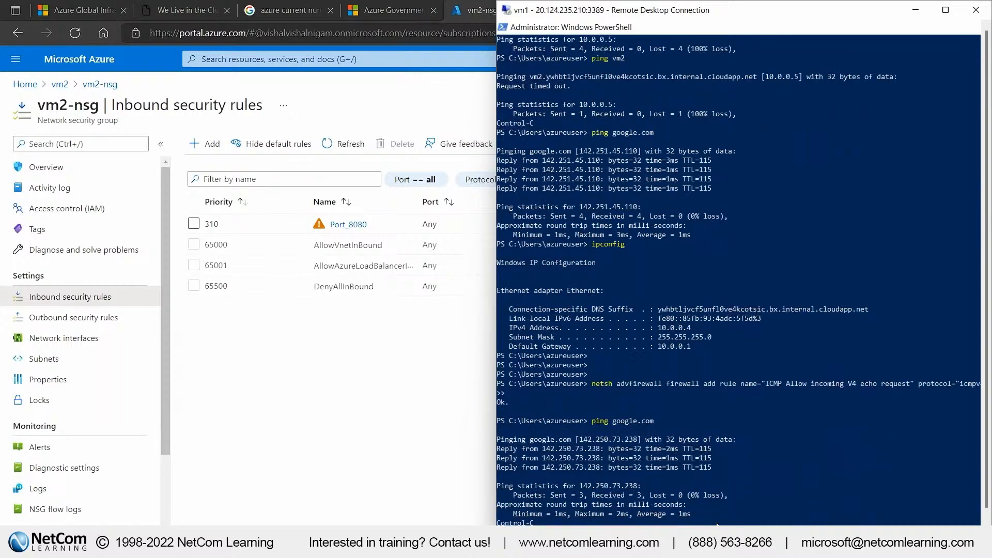
# Run ping vm2 from vm1's PowerShell and return to the vm2-nsg inbound security rules in the Azure portal
pyautogui.write('ping vm2')
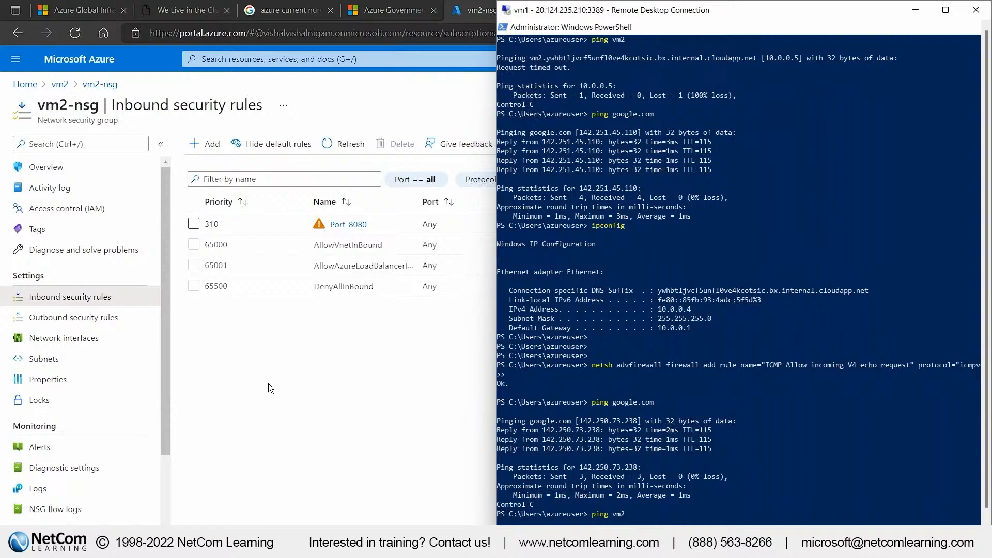
pyautogui.press('Return')
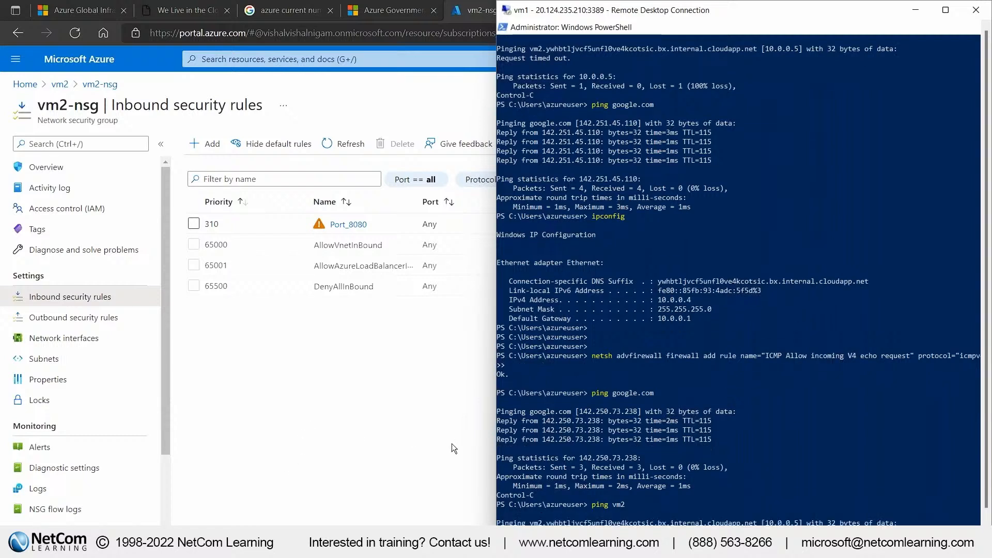
pyautogui.click(724, 535)
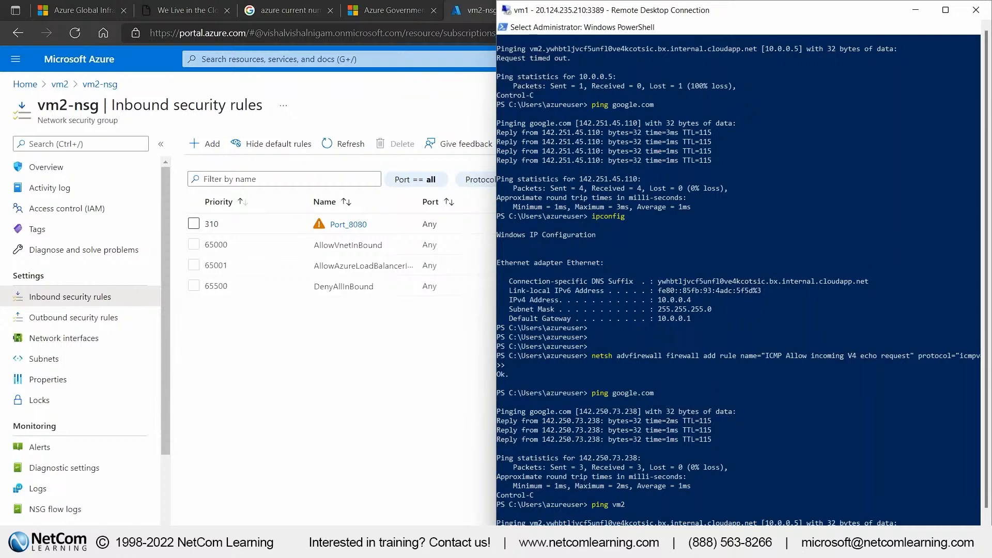
pyautogui.click(424, 442)
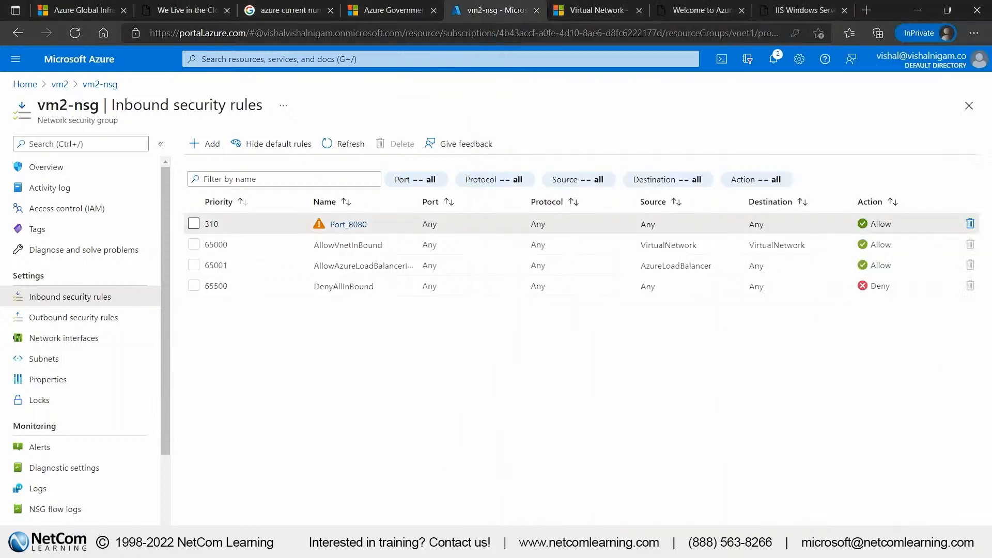
# Switch to vm2's remote session and run ping vm1 twice from its PowerShell window
pyautogui.hotkey('alt', 'Tab')
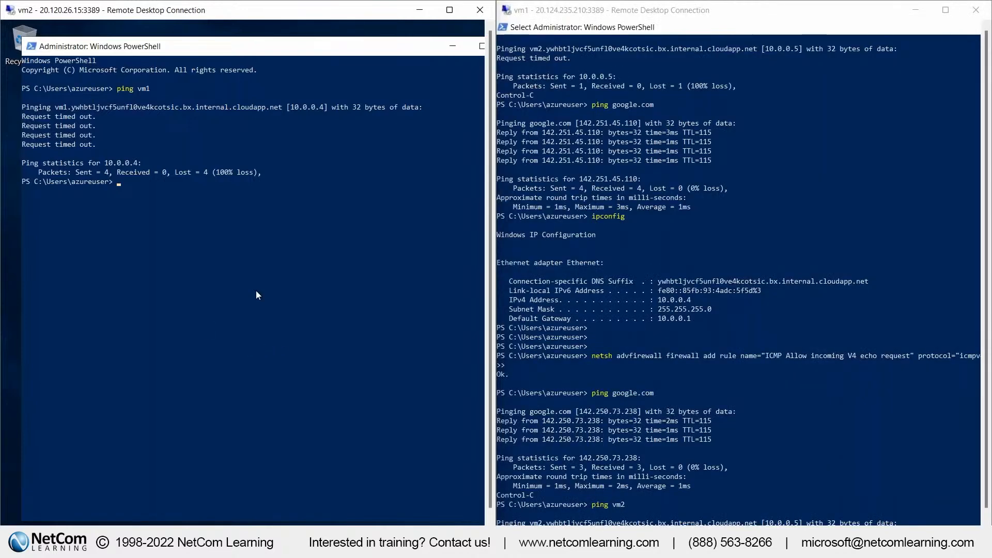
pyautogui.click(256, 293)
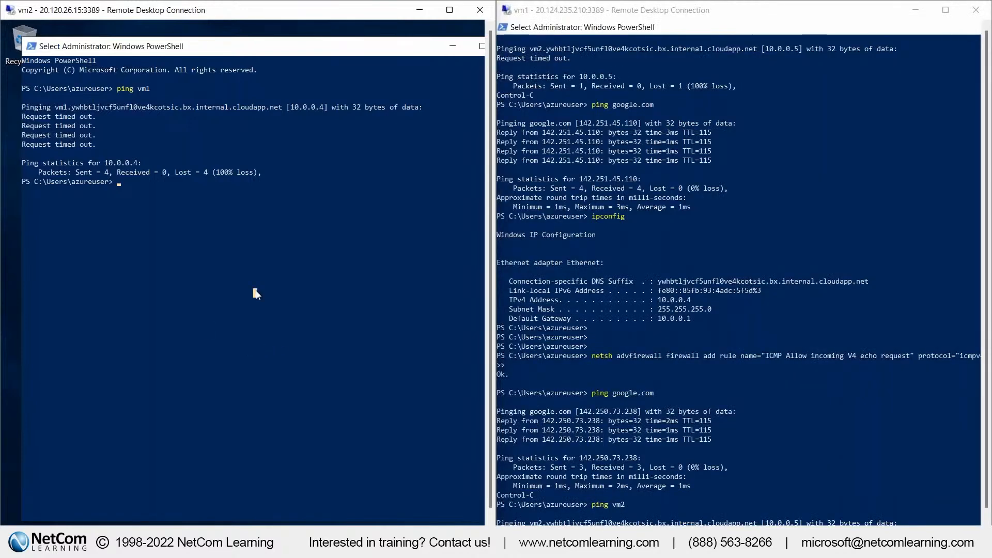
pyautogui.write('ping vm1')
pyautogui.press('Return')
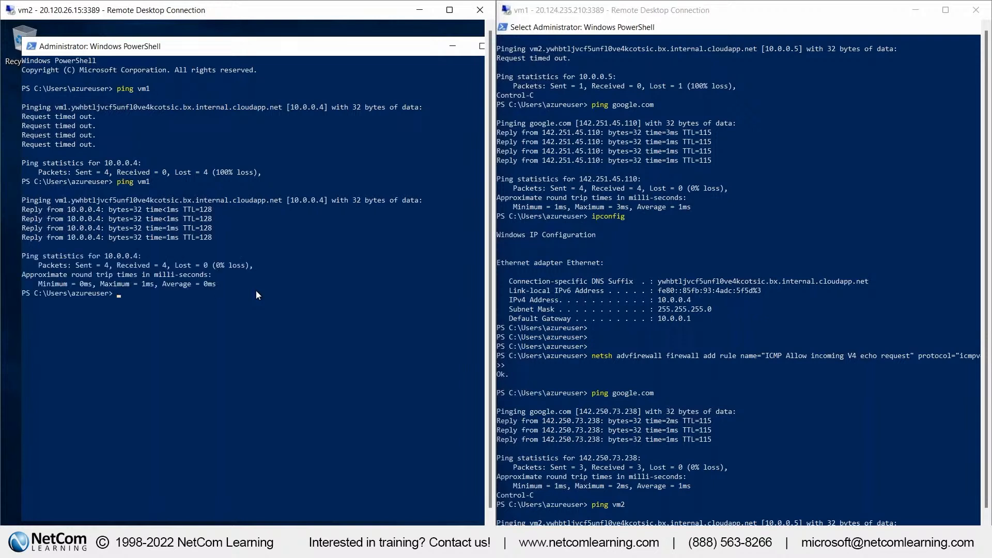
pyautogui.press('Up')
pyautogui.press('Return')
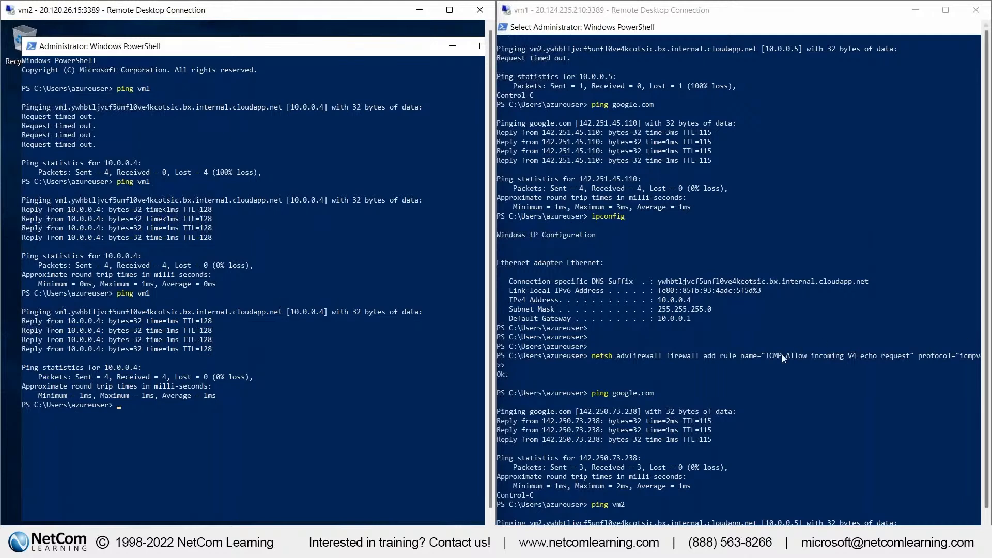
# Point out the ICMP firewall rule name in vm1's PowerShell and repeat the last ping command on vm2
pyautogui.click(764, 357)
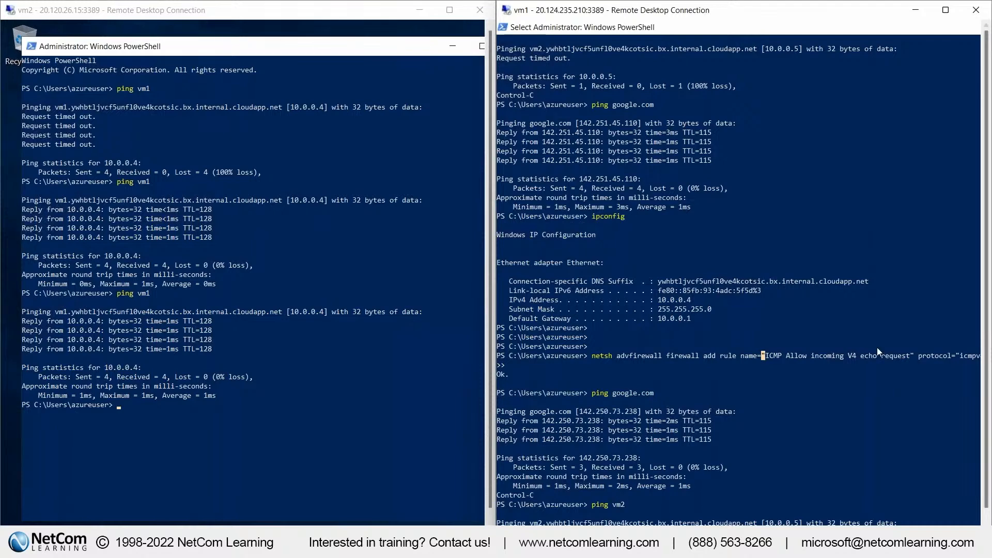
pyautogui.click(248, 457)
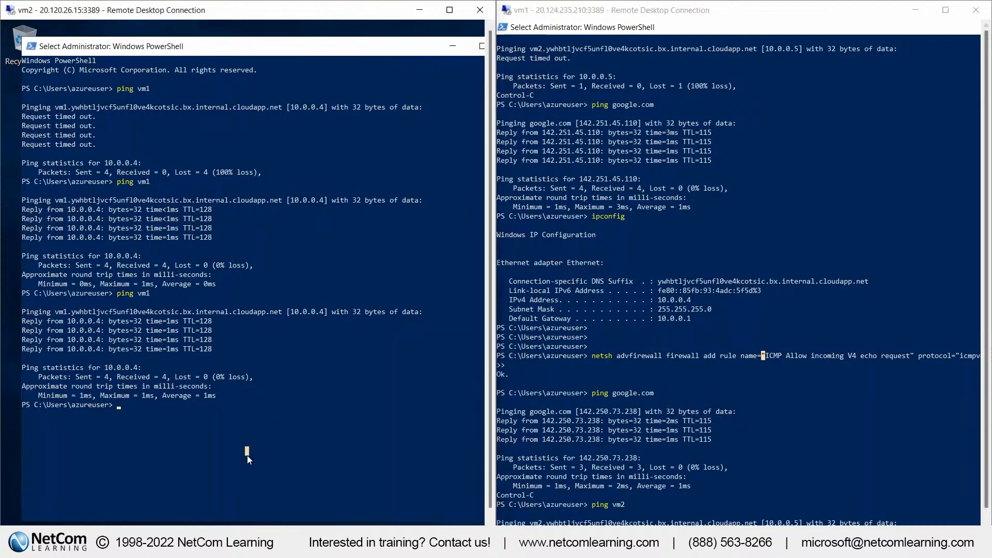
pyautogui.press('Up')
pyautogui.press('Return')
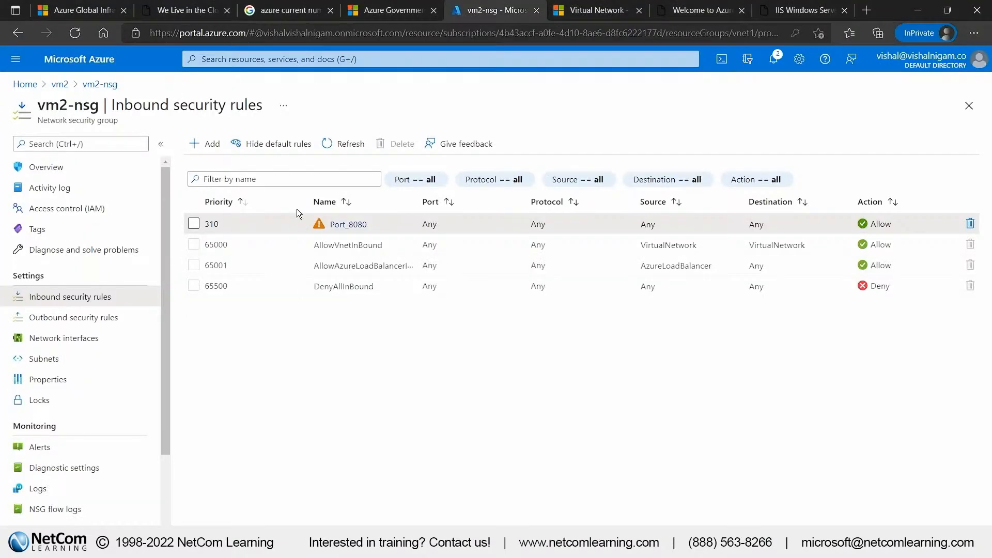
# Browse the Storage category of all Azure services and open the Storage accounts page
pyautogui.click(15, 59)
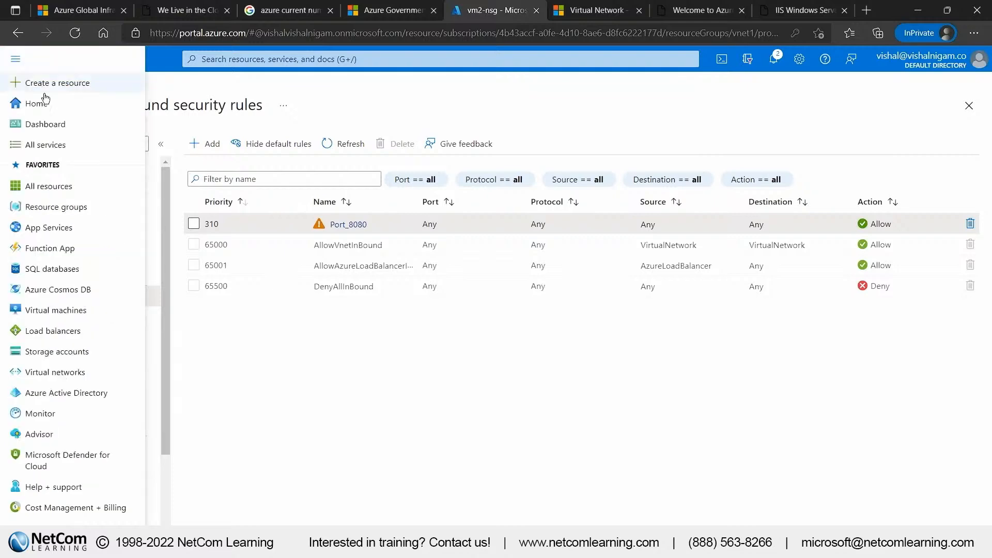
pyautogui.click(57, 141)
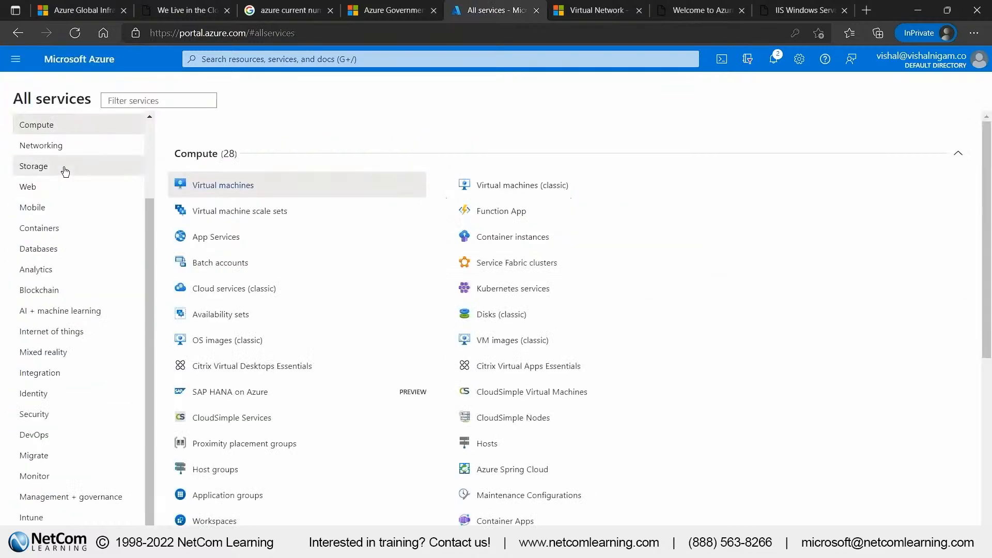
pyautogui.click(65, 172)
pyautogui.click(243, 194)
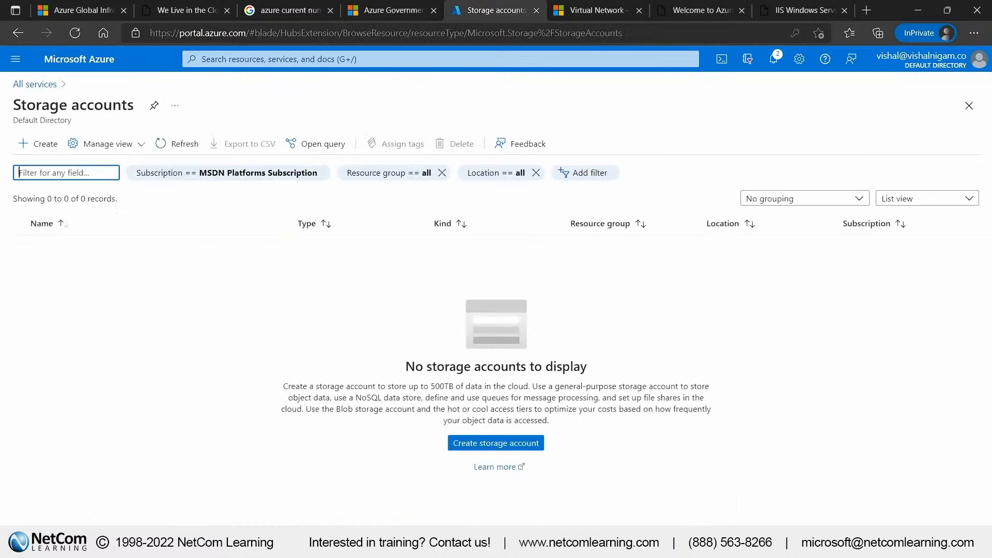
# Return to the list of all Azure services and review the offerings in the Databases category
pyautogui.click(15, 59)
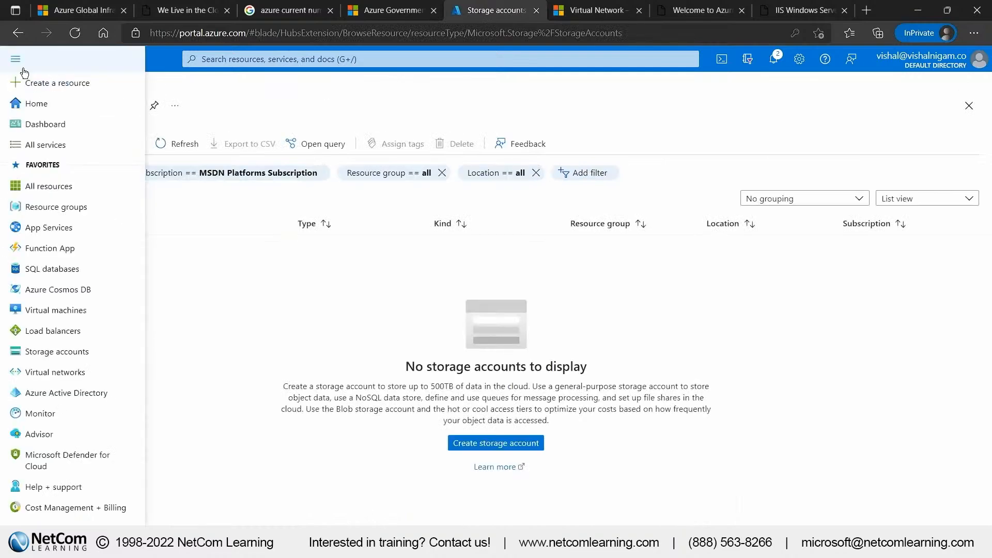
pyautogui.click(71, 149)
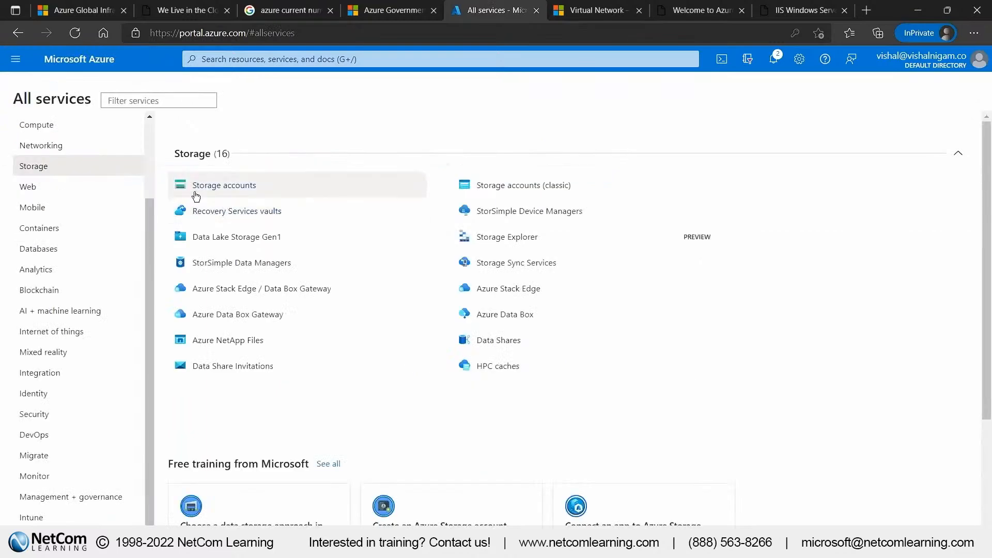
pyautogui.click(48, 248)
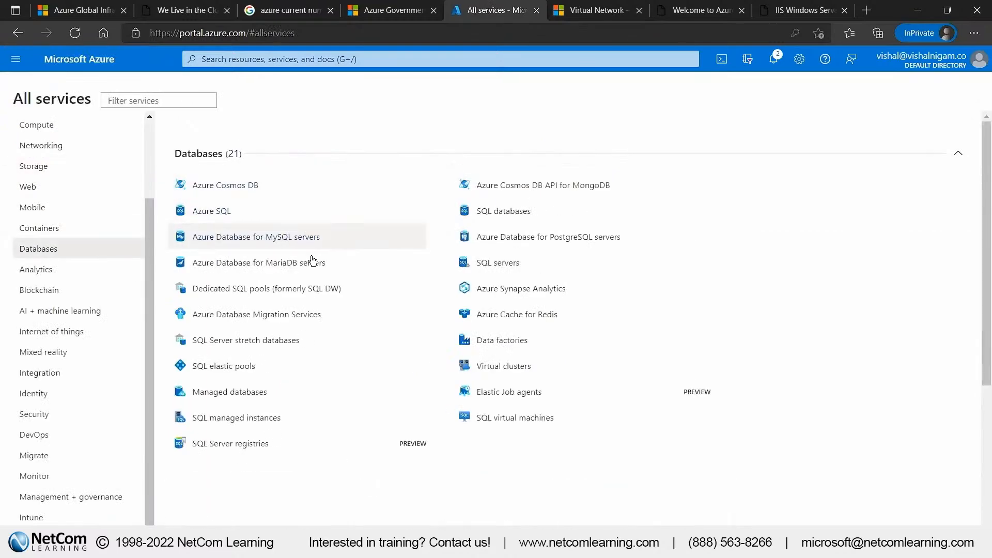
pyautogui.moveTo(292, 234)
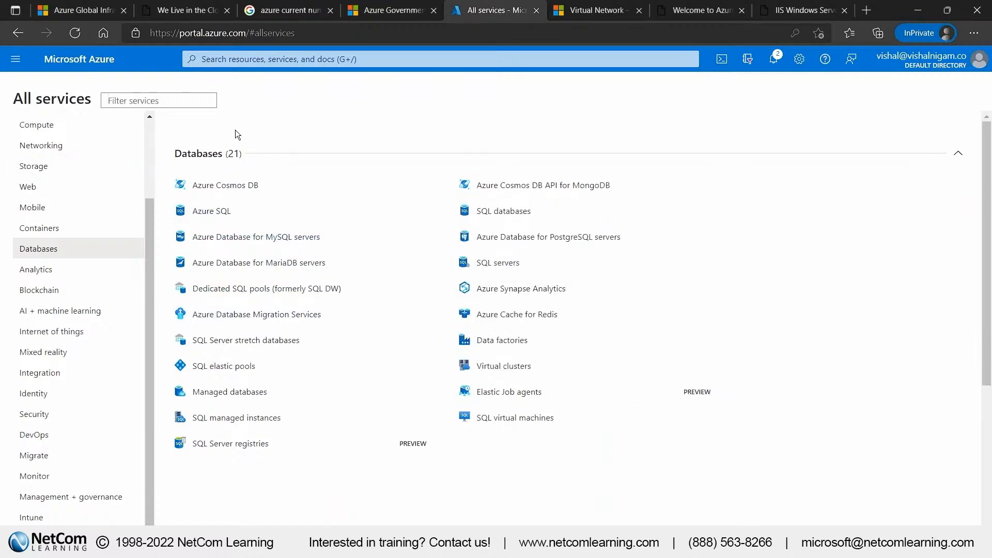
# Open the vnet1 resource group from the portal home's resource groups and delete it, confirming with its name
pyautogui.click(75, 62)
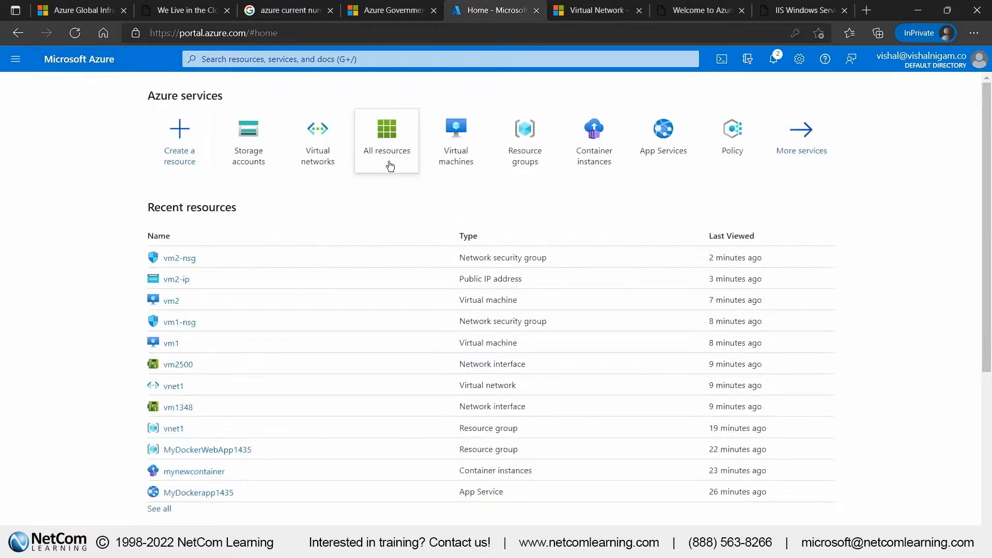
pyautogui.click(509, 139)
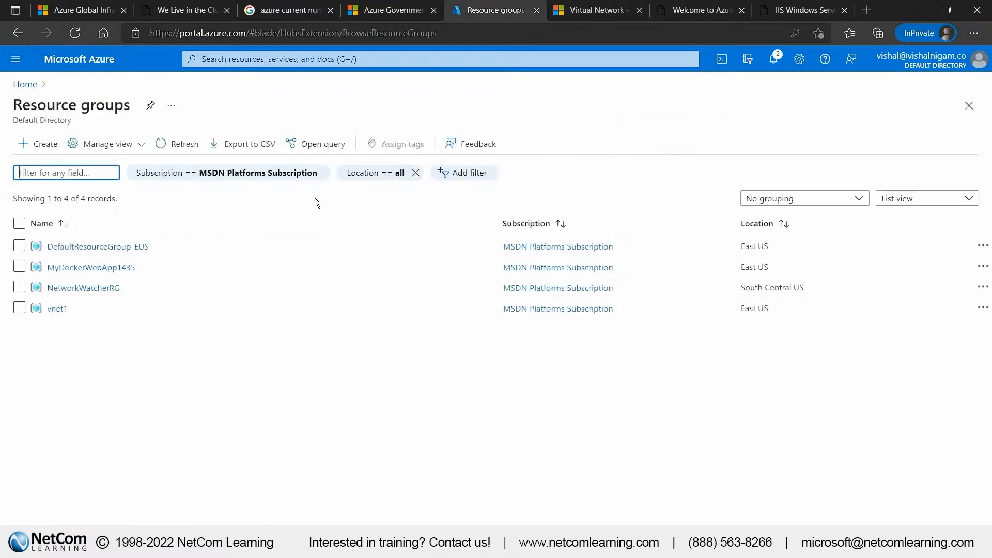
pyautogui.click(20, 308)
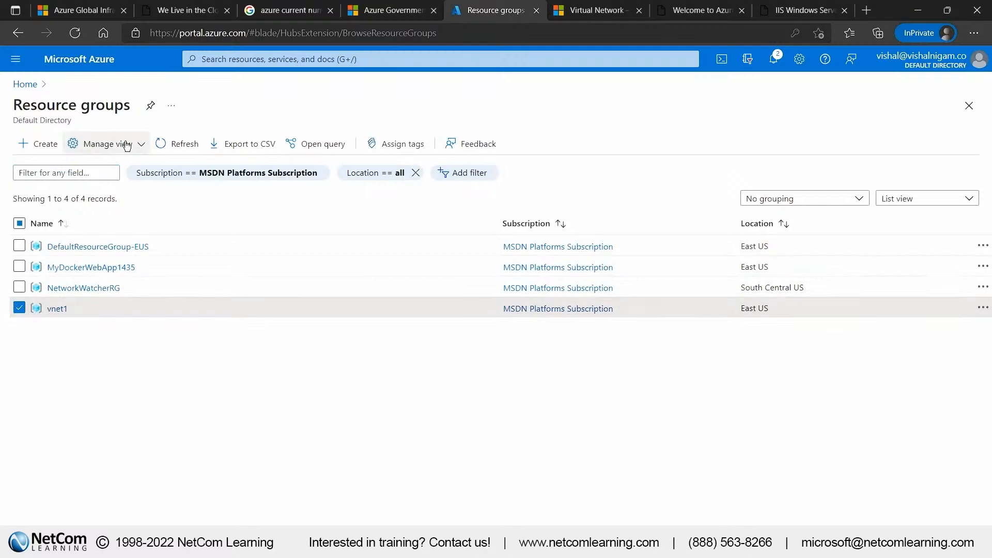
pyautogui.click(57, 310)
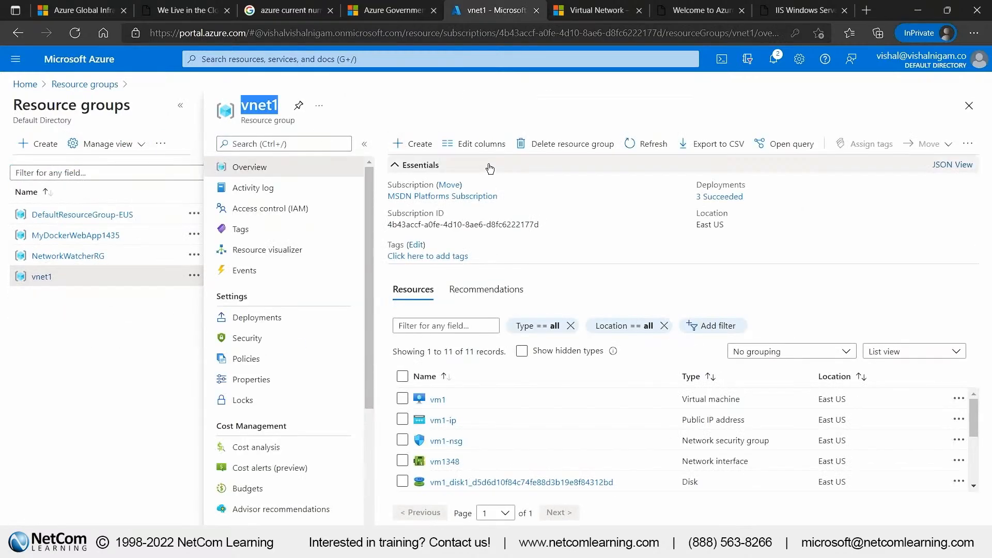
pyautogui.click(538, 143)
pyautogui.hotkey('ctrl', 'v')
pyautogui.click(651, 535)
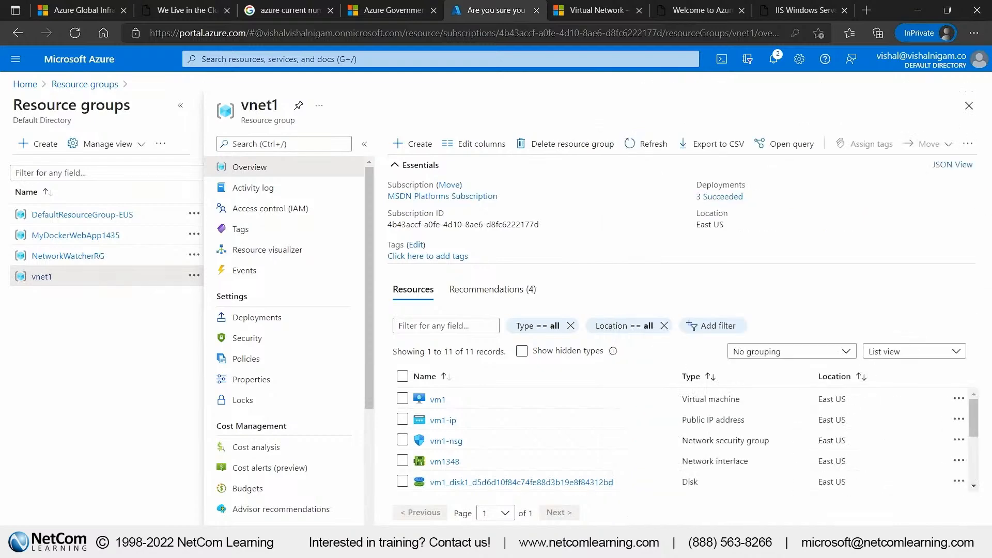
# Open the MyDockerWebApp1435 resource group and delete it, confirming with its copied name
pyautogui.click(79, 237)
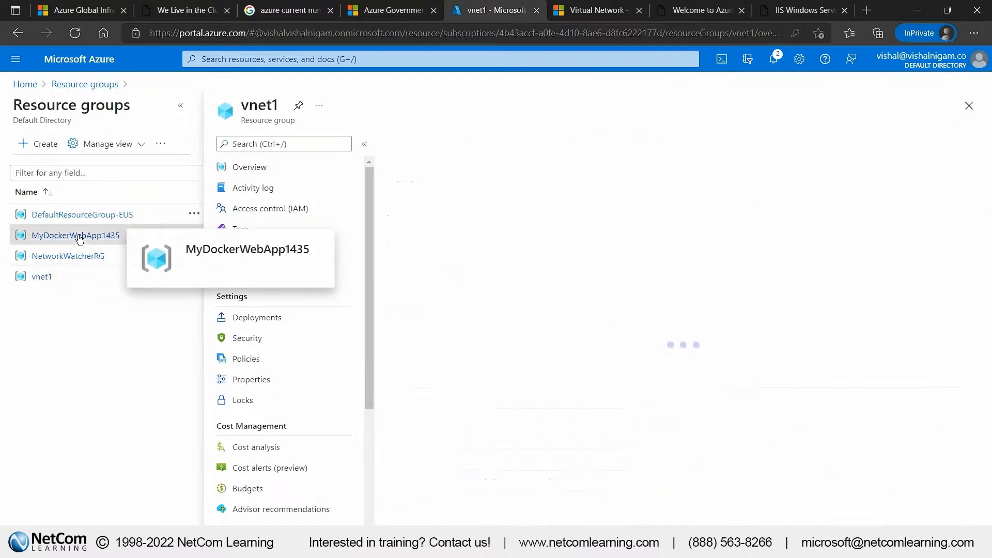
pyautogui.doubleClick(304, 106)
pyautogui.hotkey('ctrl', 'c')
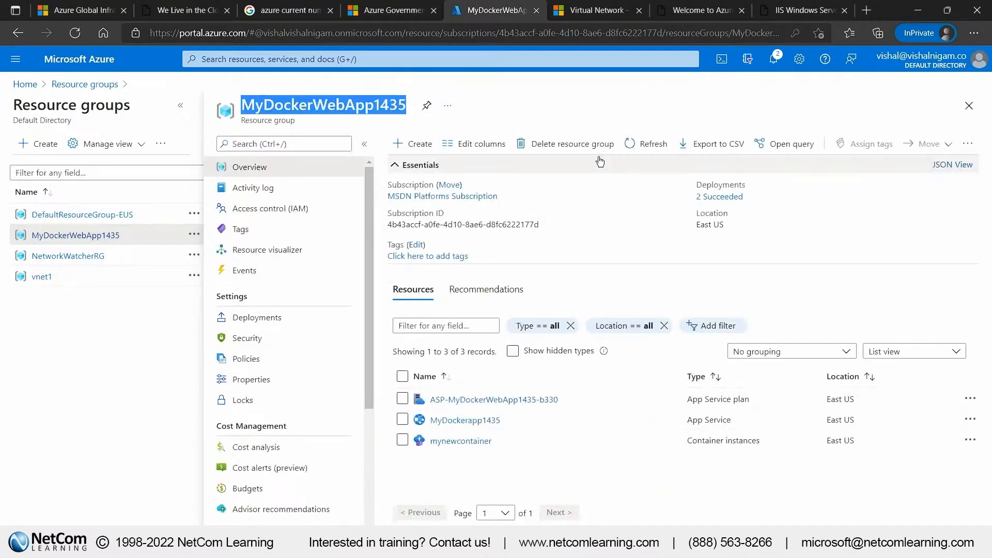
pyautogui.click(569, 143)
pyautogui.hotkey('ctrl', 'v')
pyautogui.click(651, 534)
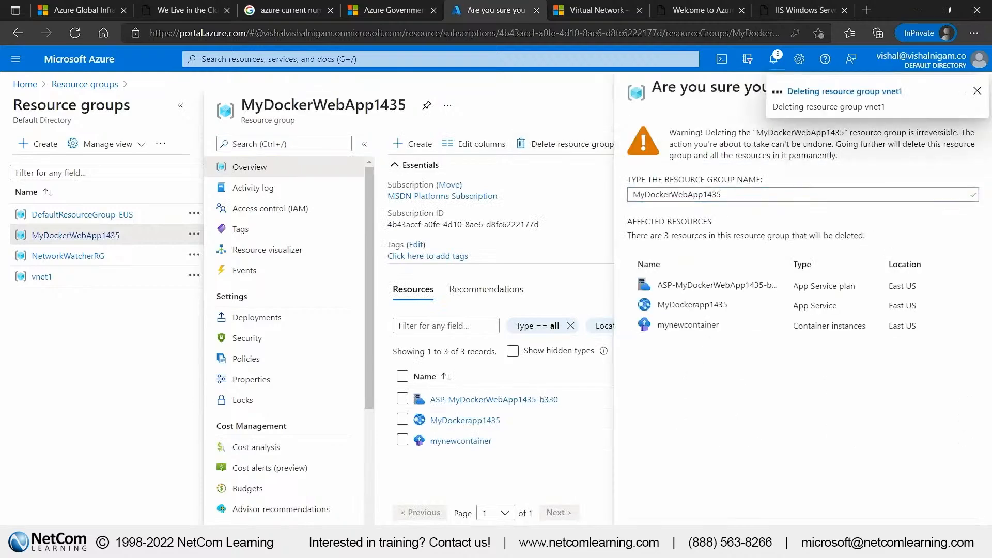